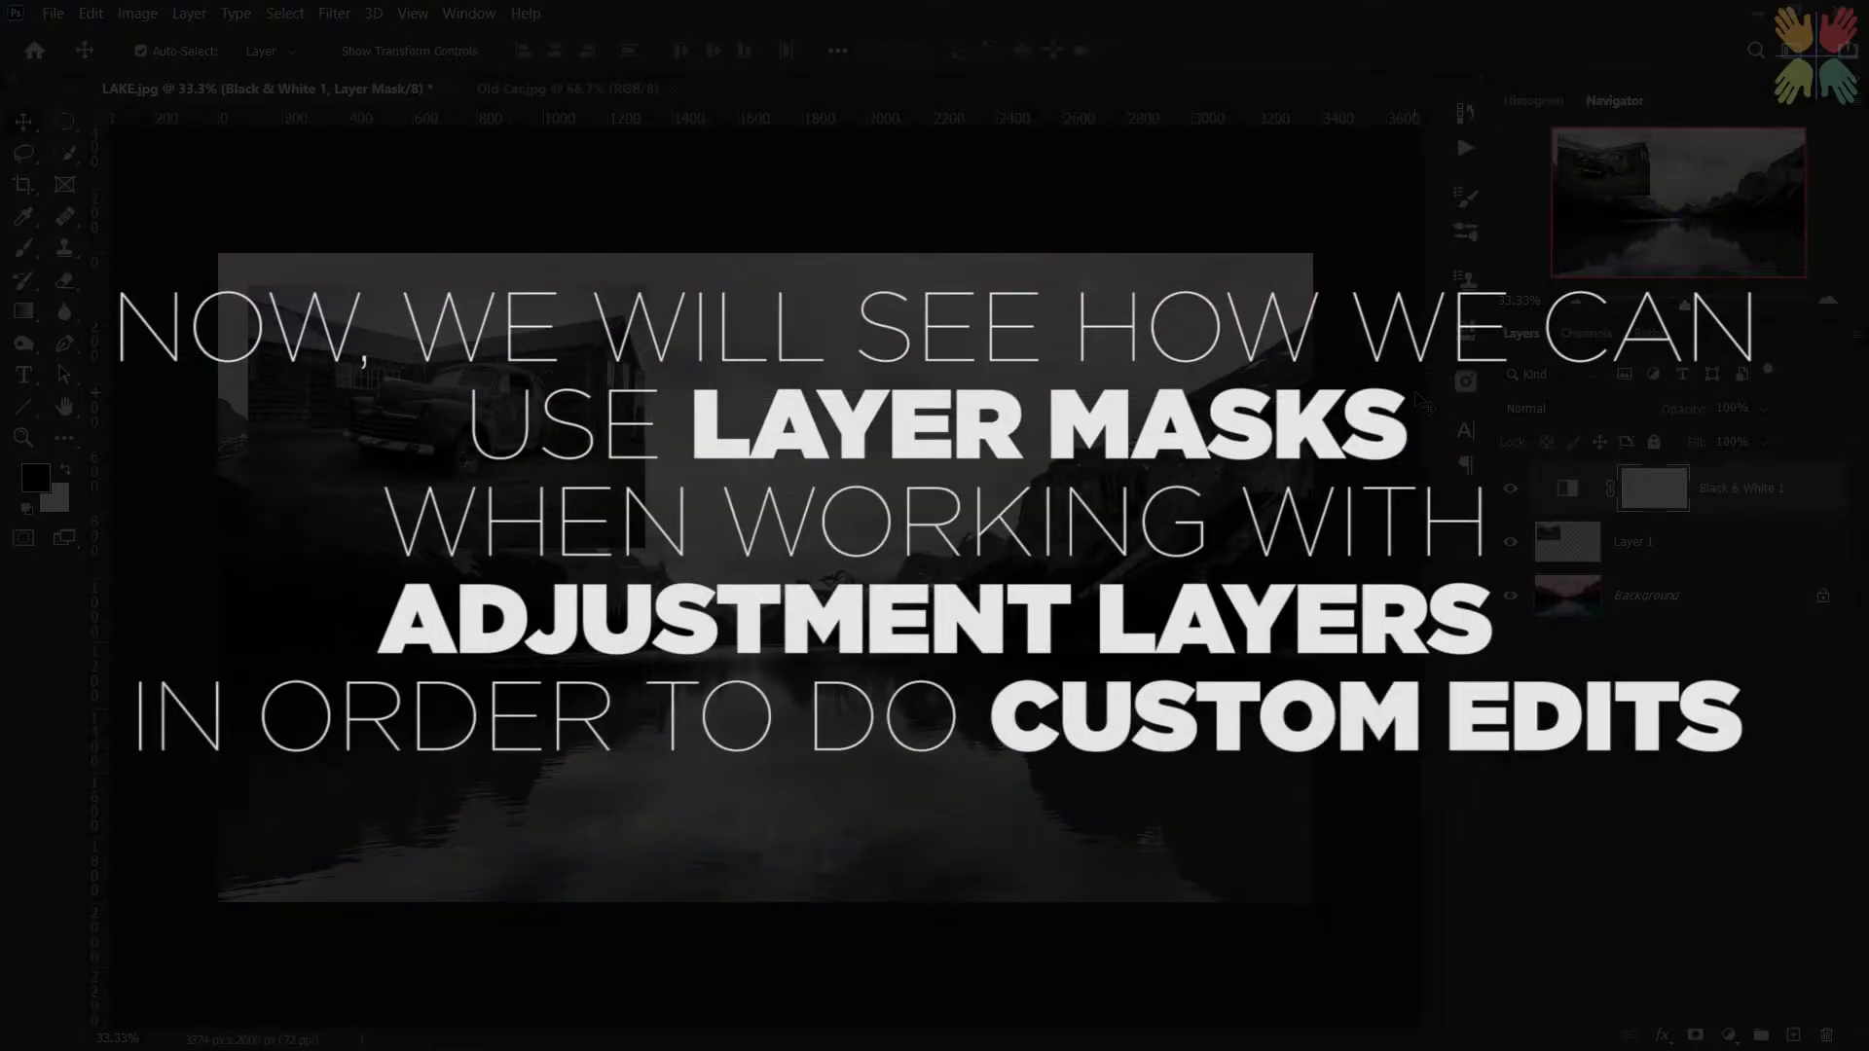
- Move the Black & White adjustment layer below Layer 1 and back to the top of the layer stack
{"action": "left_click_drag", "start_coordinate": [1742, 491], "coordinate": [1718, 569]}
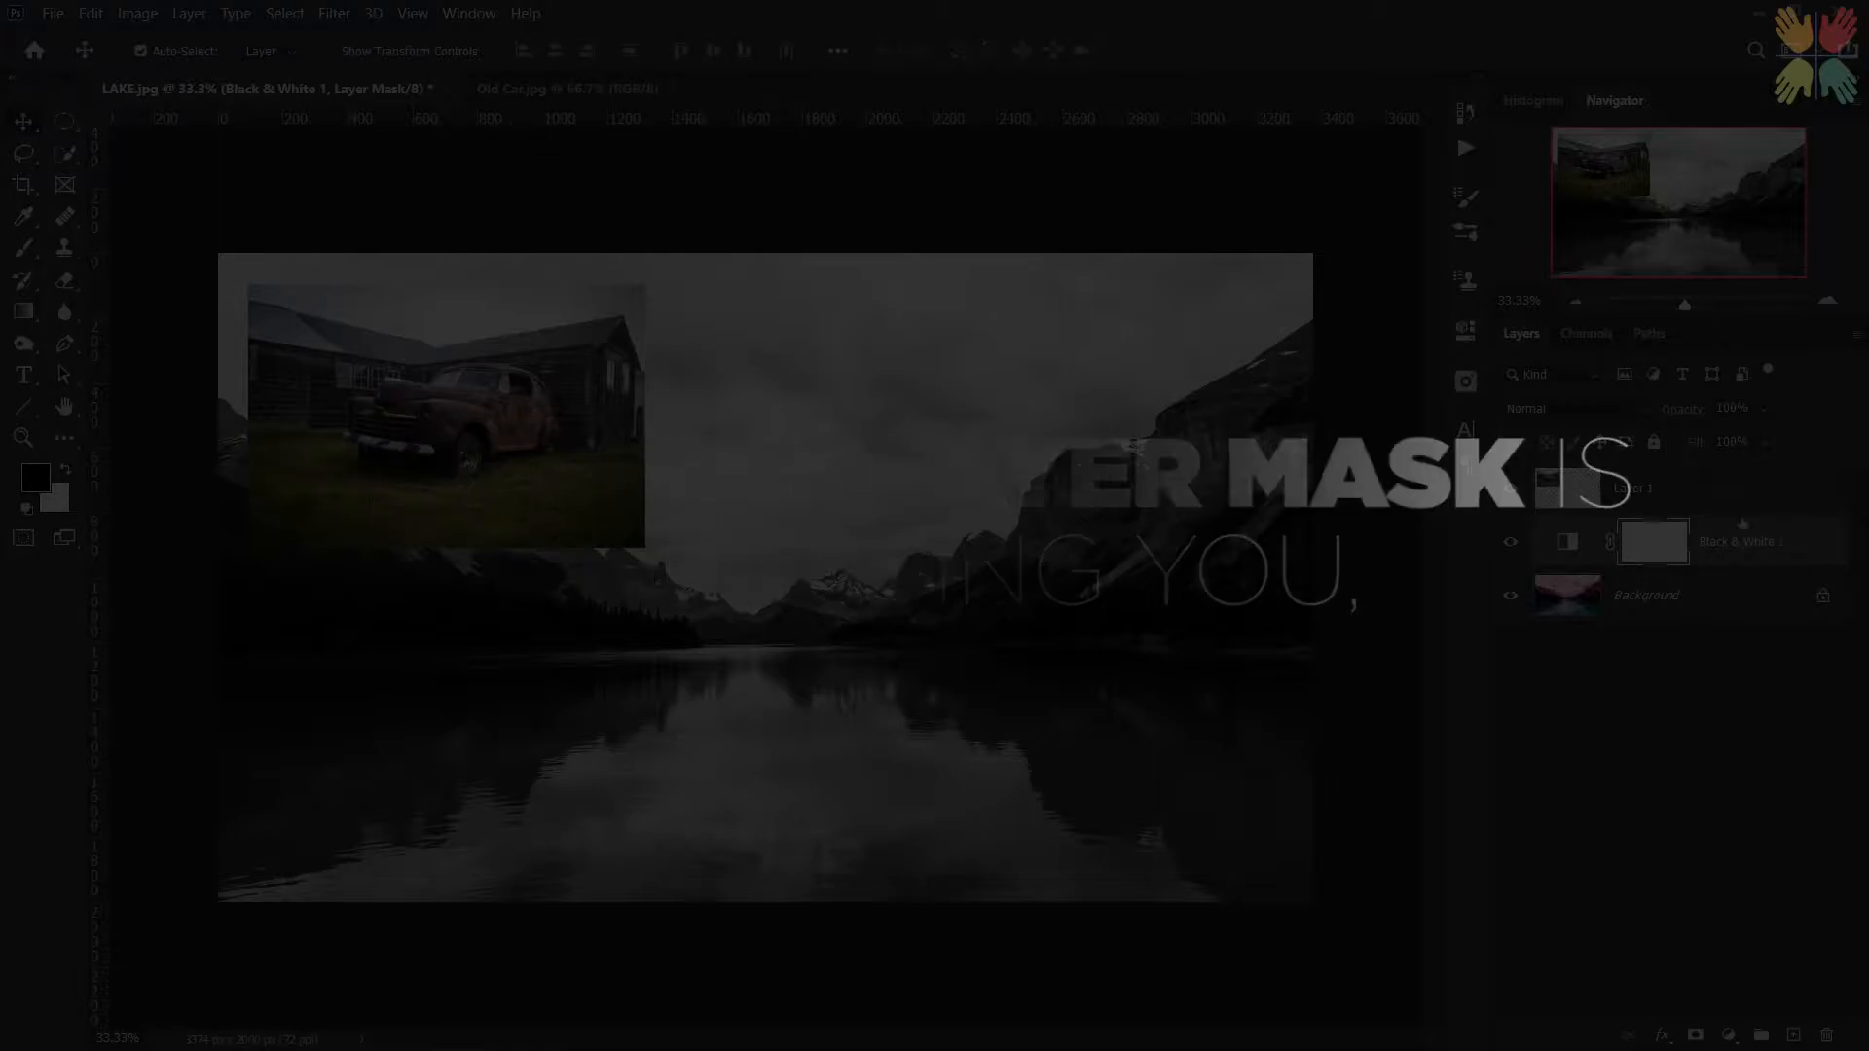
{"action": "left_click_drag", "start_coordinate": [1738, 553], "coordinate": [1734, 475]}
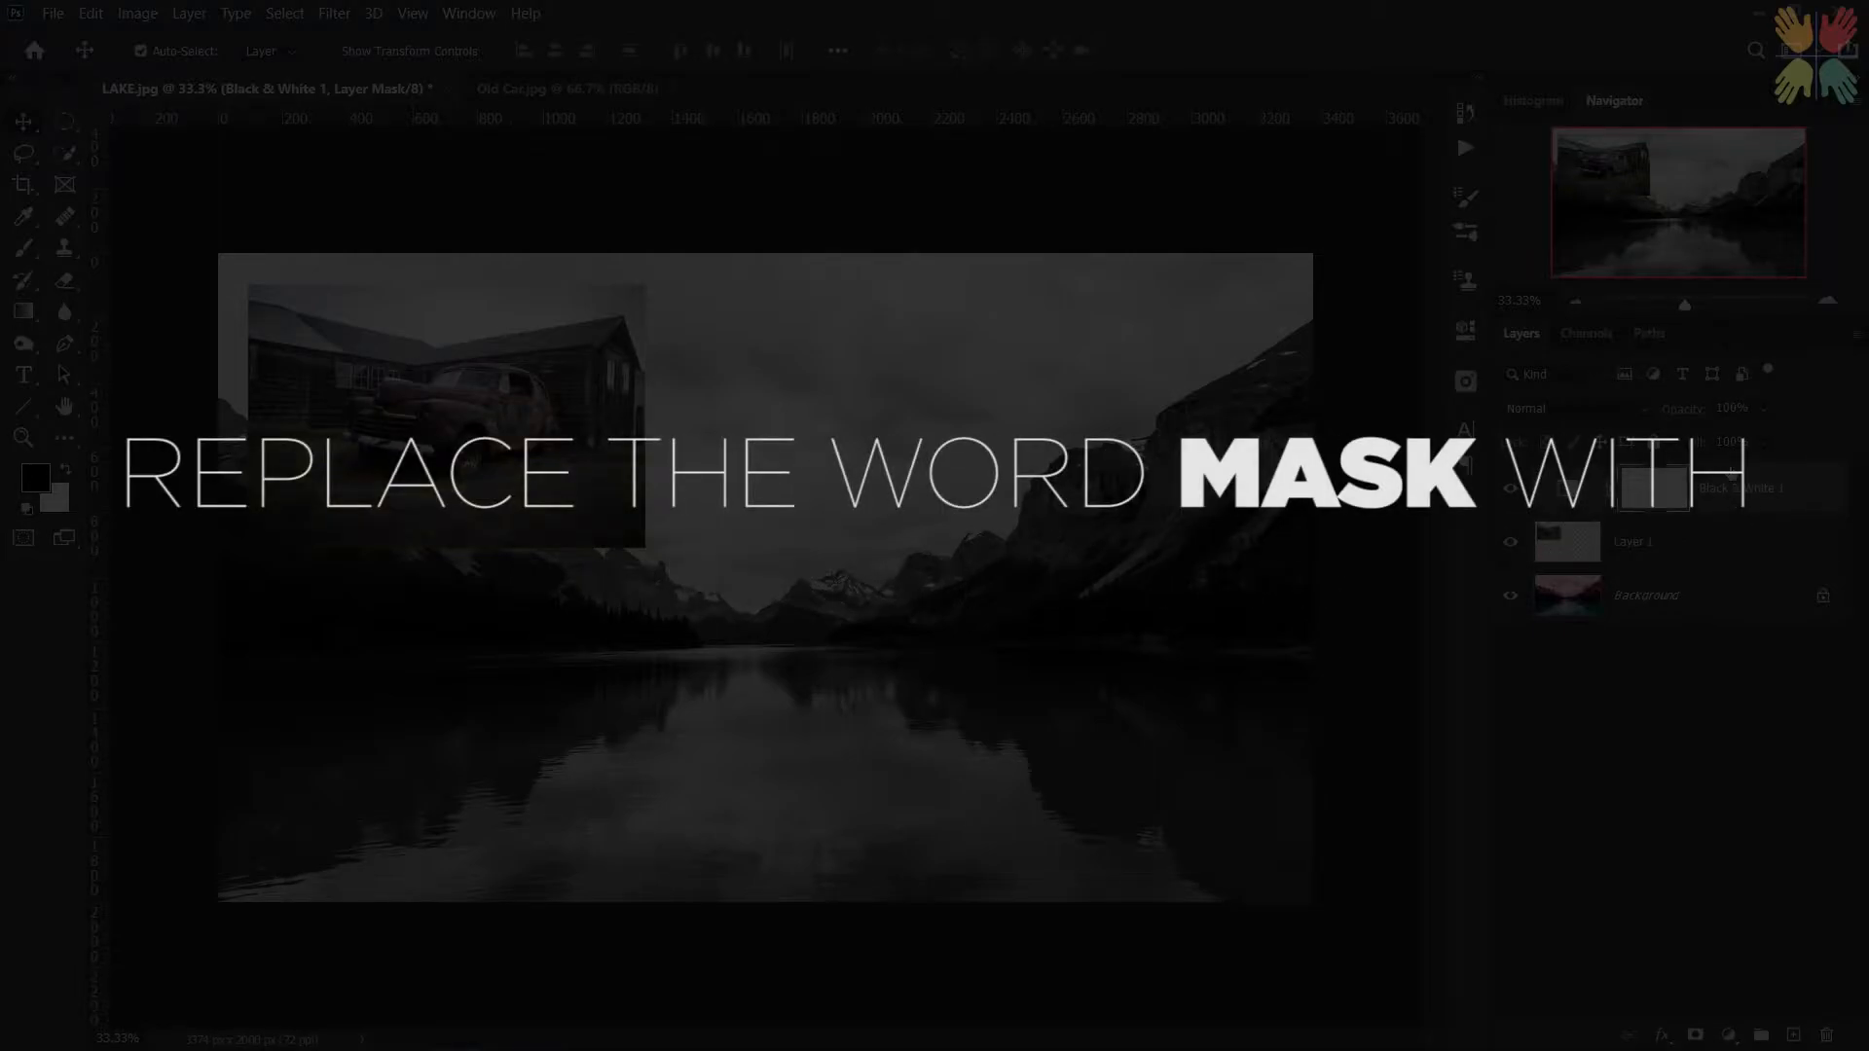
- Clip the Black & White adjustment layer to Layer 1, using the adjustment's properties, the layer commands and the boundary between the layers
{"action": "double_click", "coordinate": [1568, 489]}
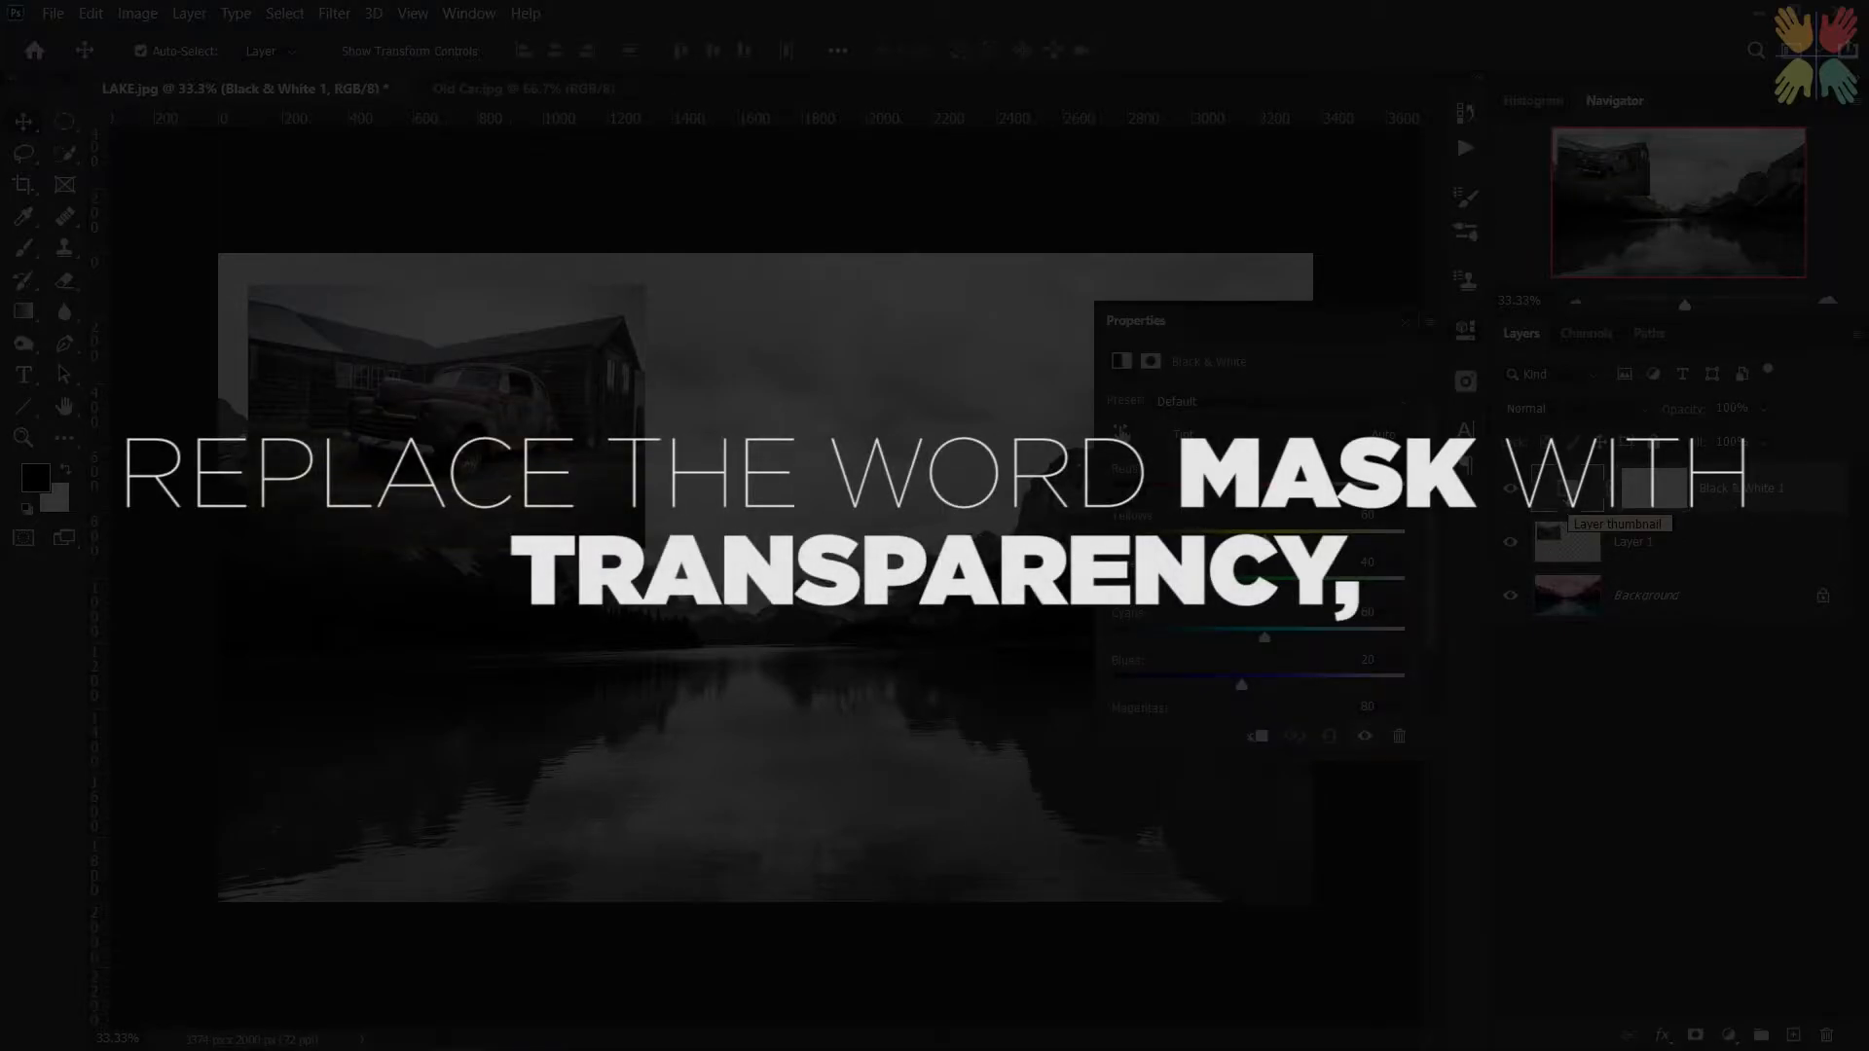
{"action": "left_click", "coordinate": [1258, 742]}
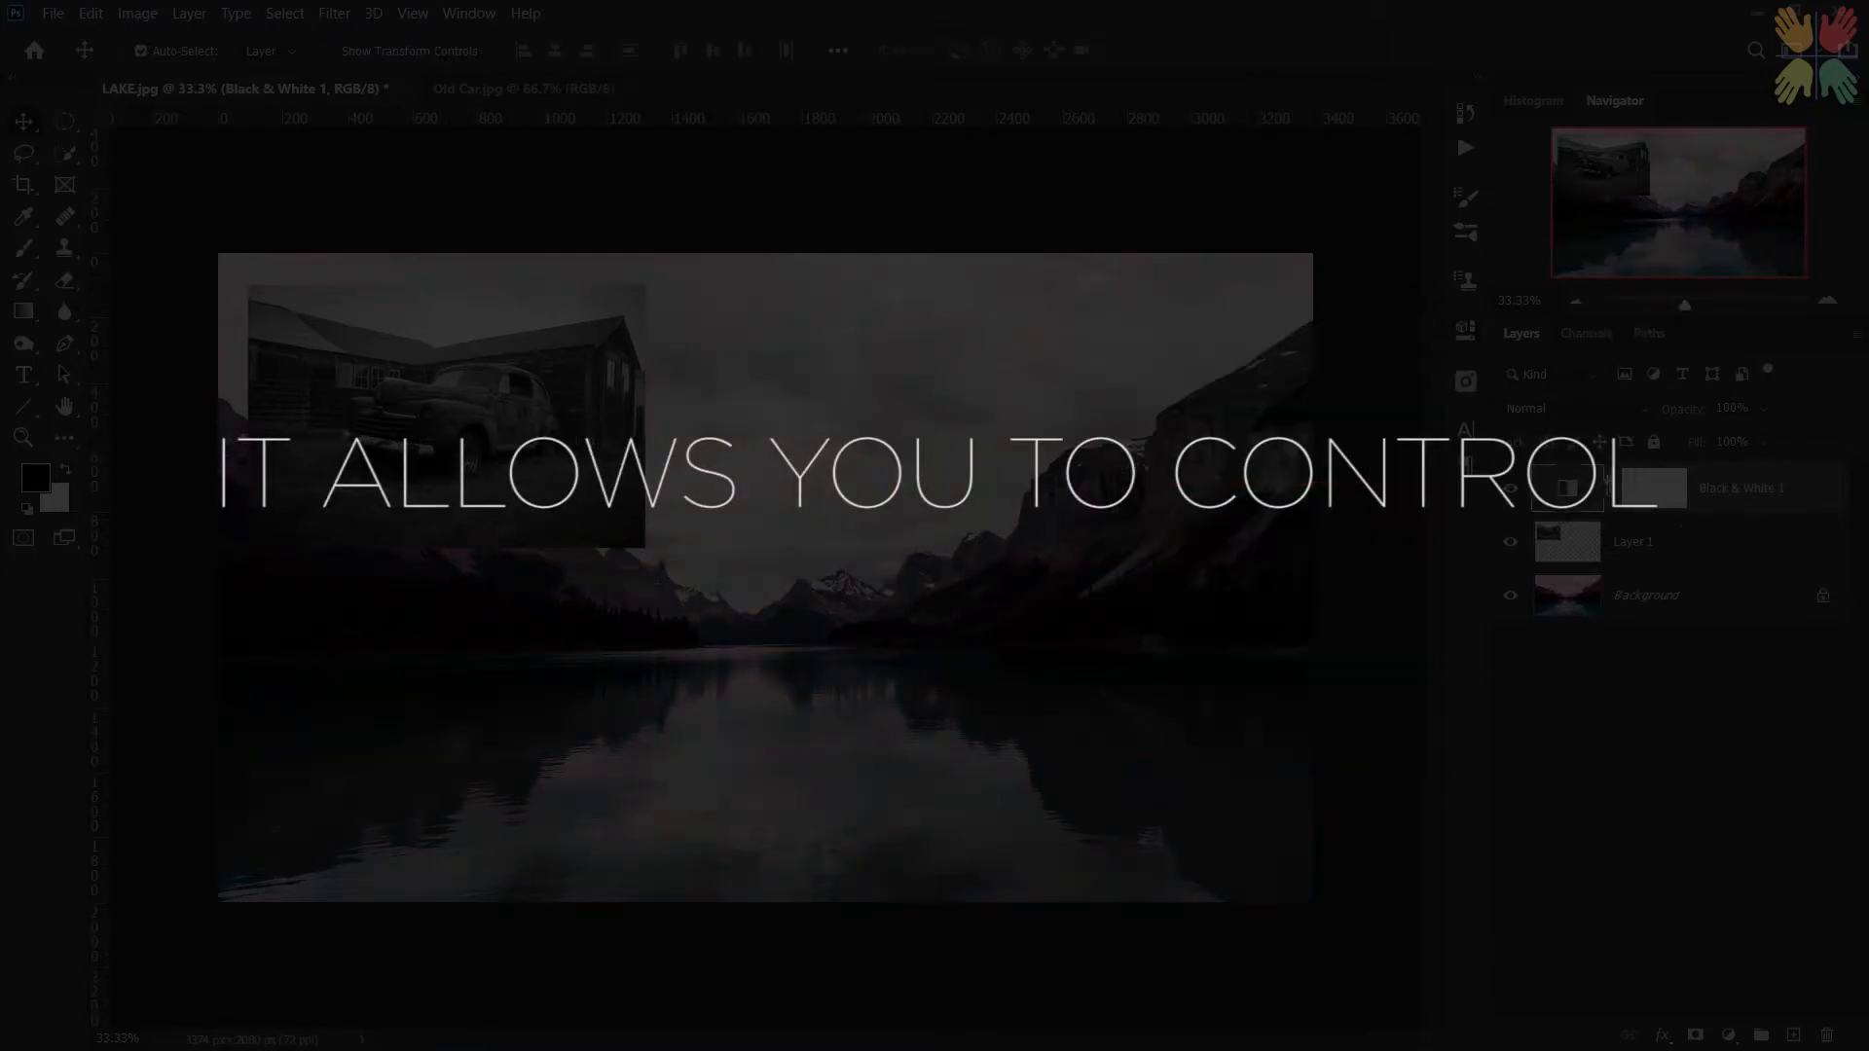
{"action": "right_click", "coordinate": [1795, 502]}
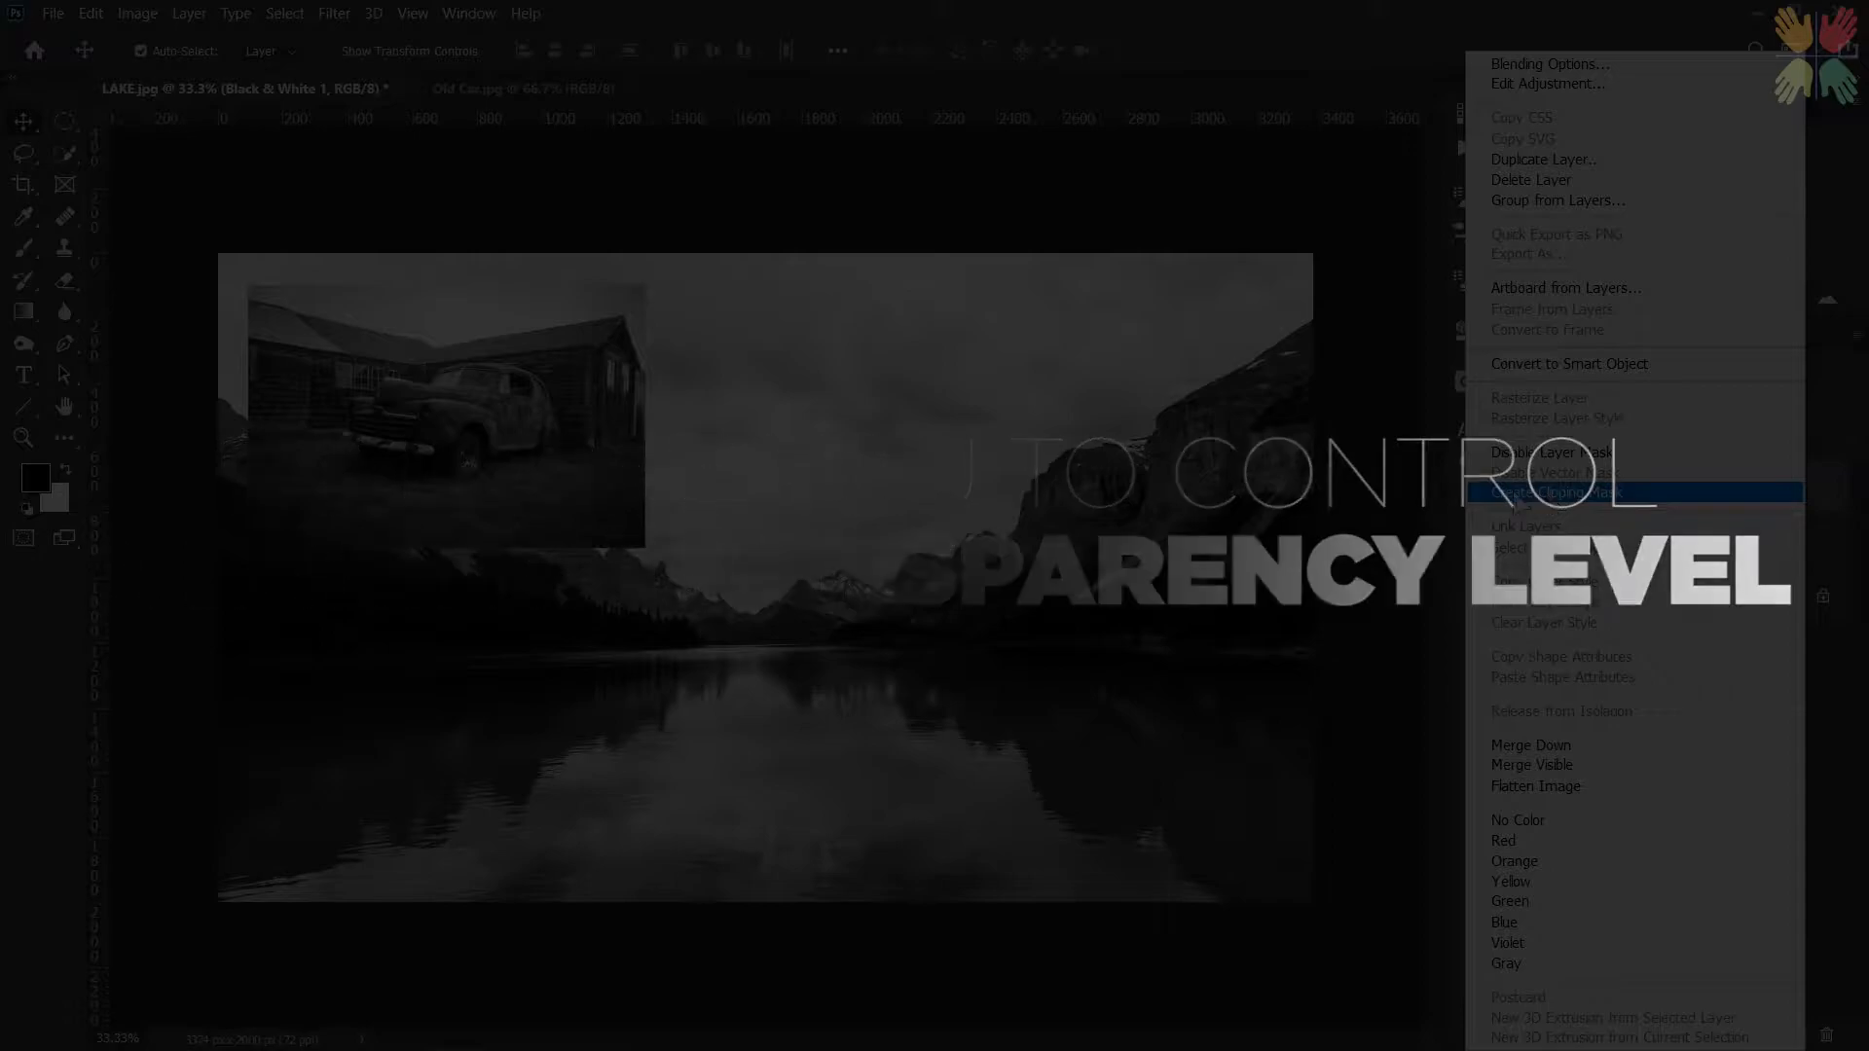
{"action": "left_click", "coordinate": [1684, 495]}
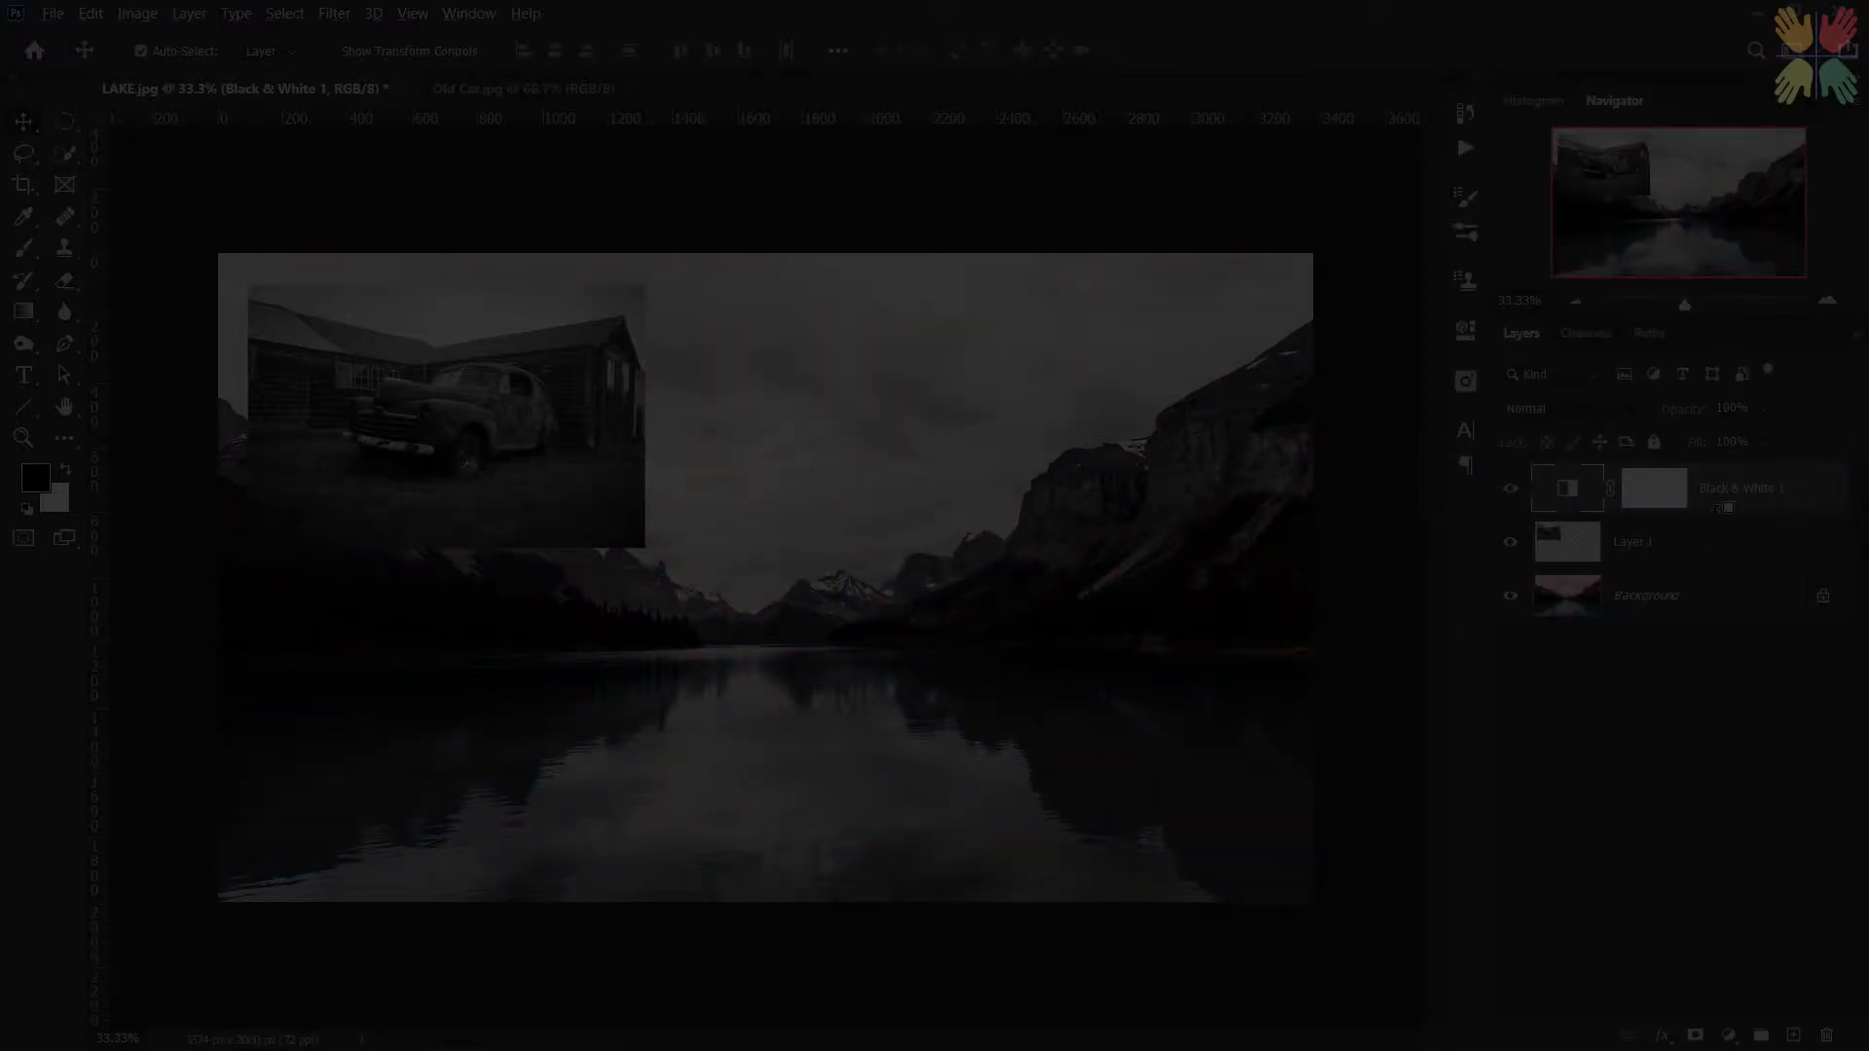
{"action": "left_click", "coordinate": [1723, 507], "text": "alt"}
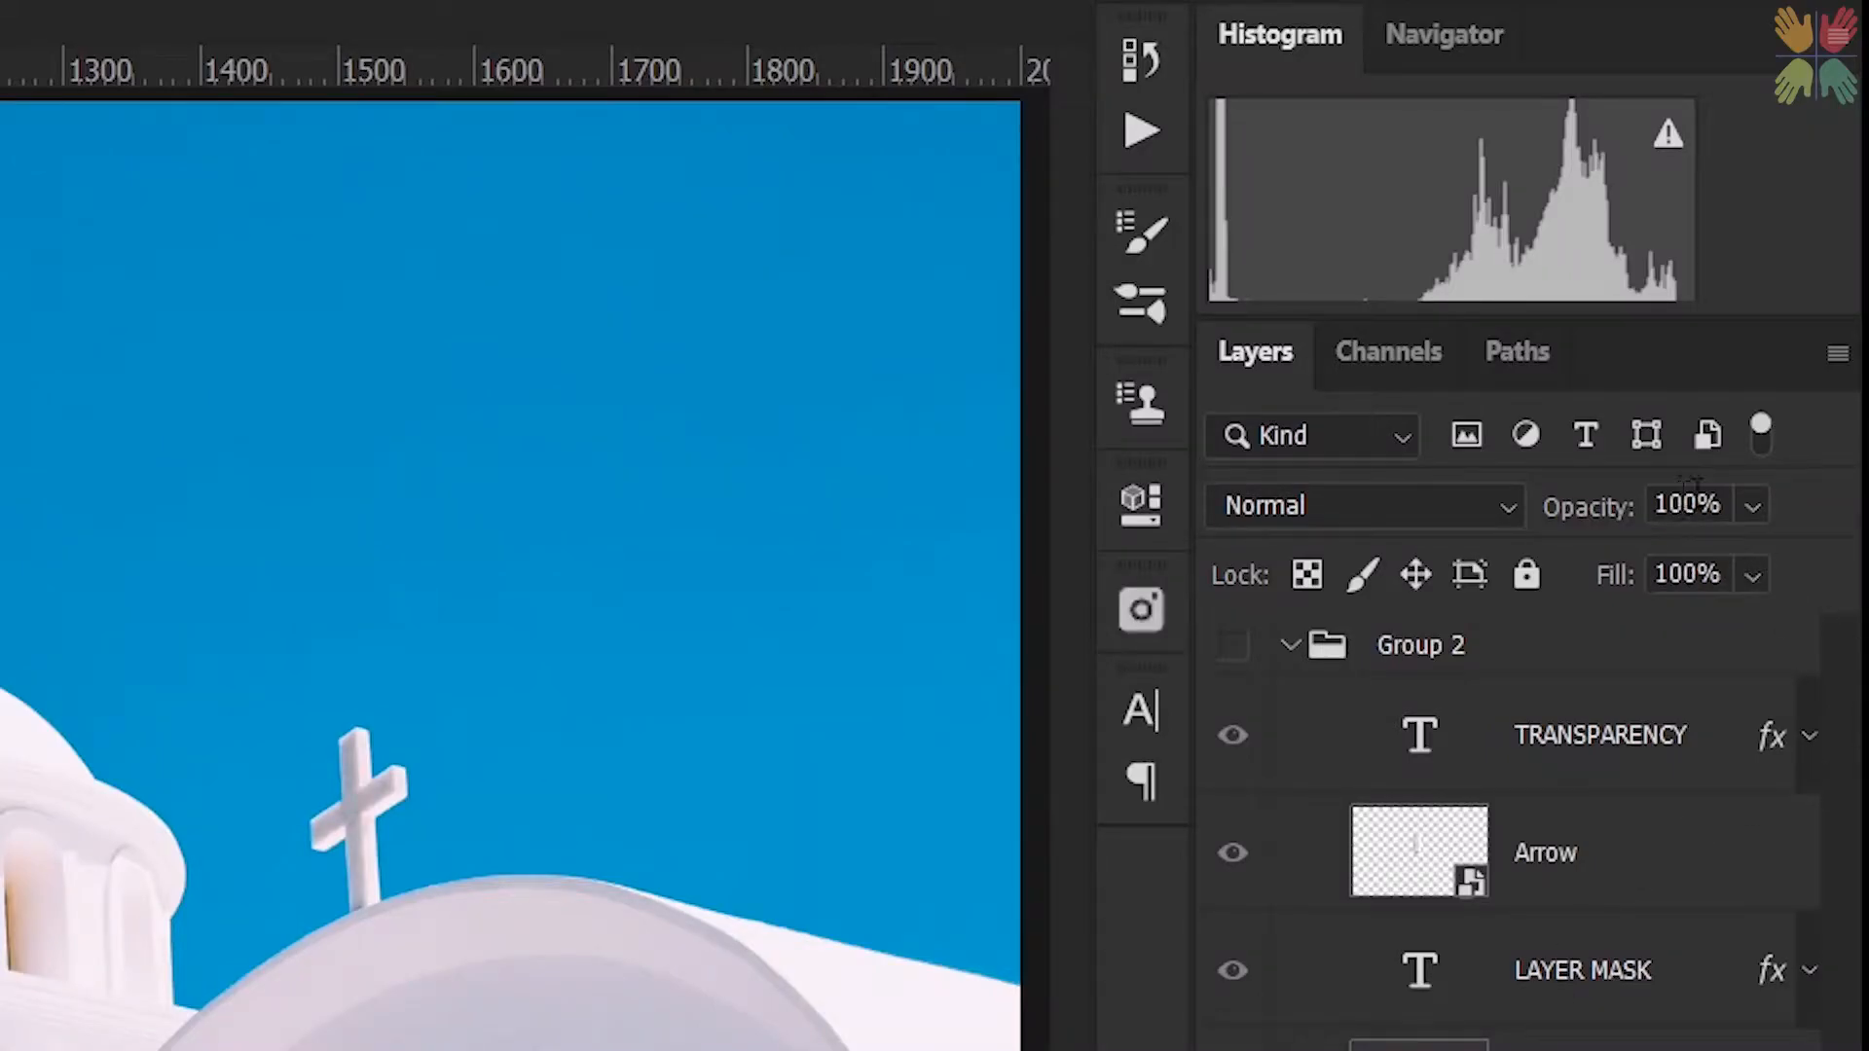
- Set the layer's opacity to 50%
{"action": "left_click", "coordinate": [1577, 508]}
{"action": "type", "text": "50"}
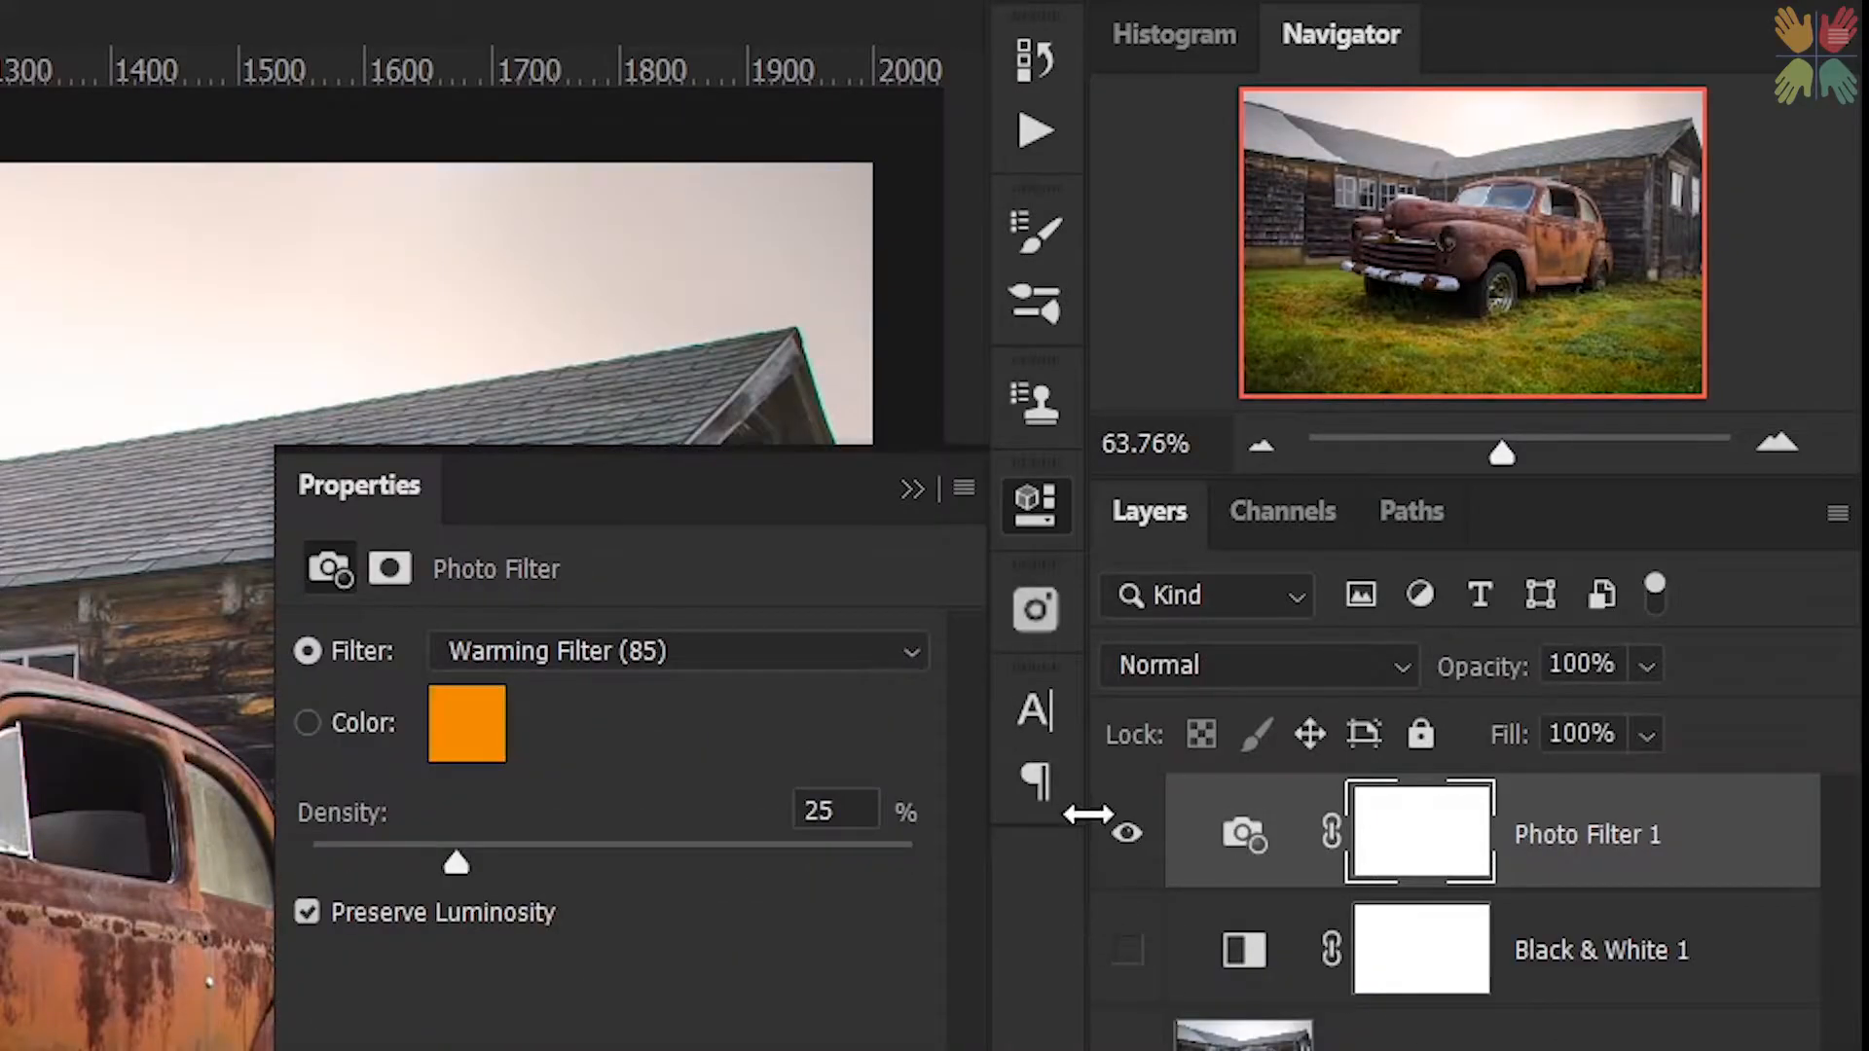
- Collapse the adjustment properties and show the hidden Black & White 1 layer over the Old Car layer
{"action": "left_click", "coordinate": [914, 489]}
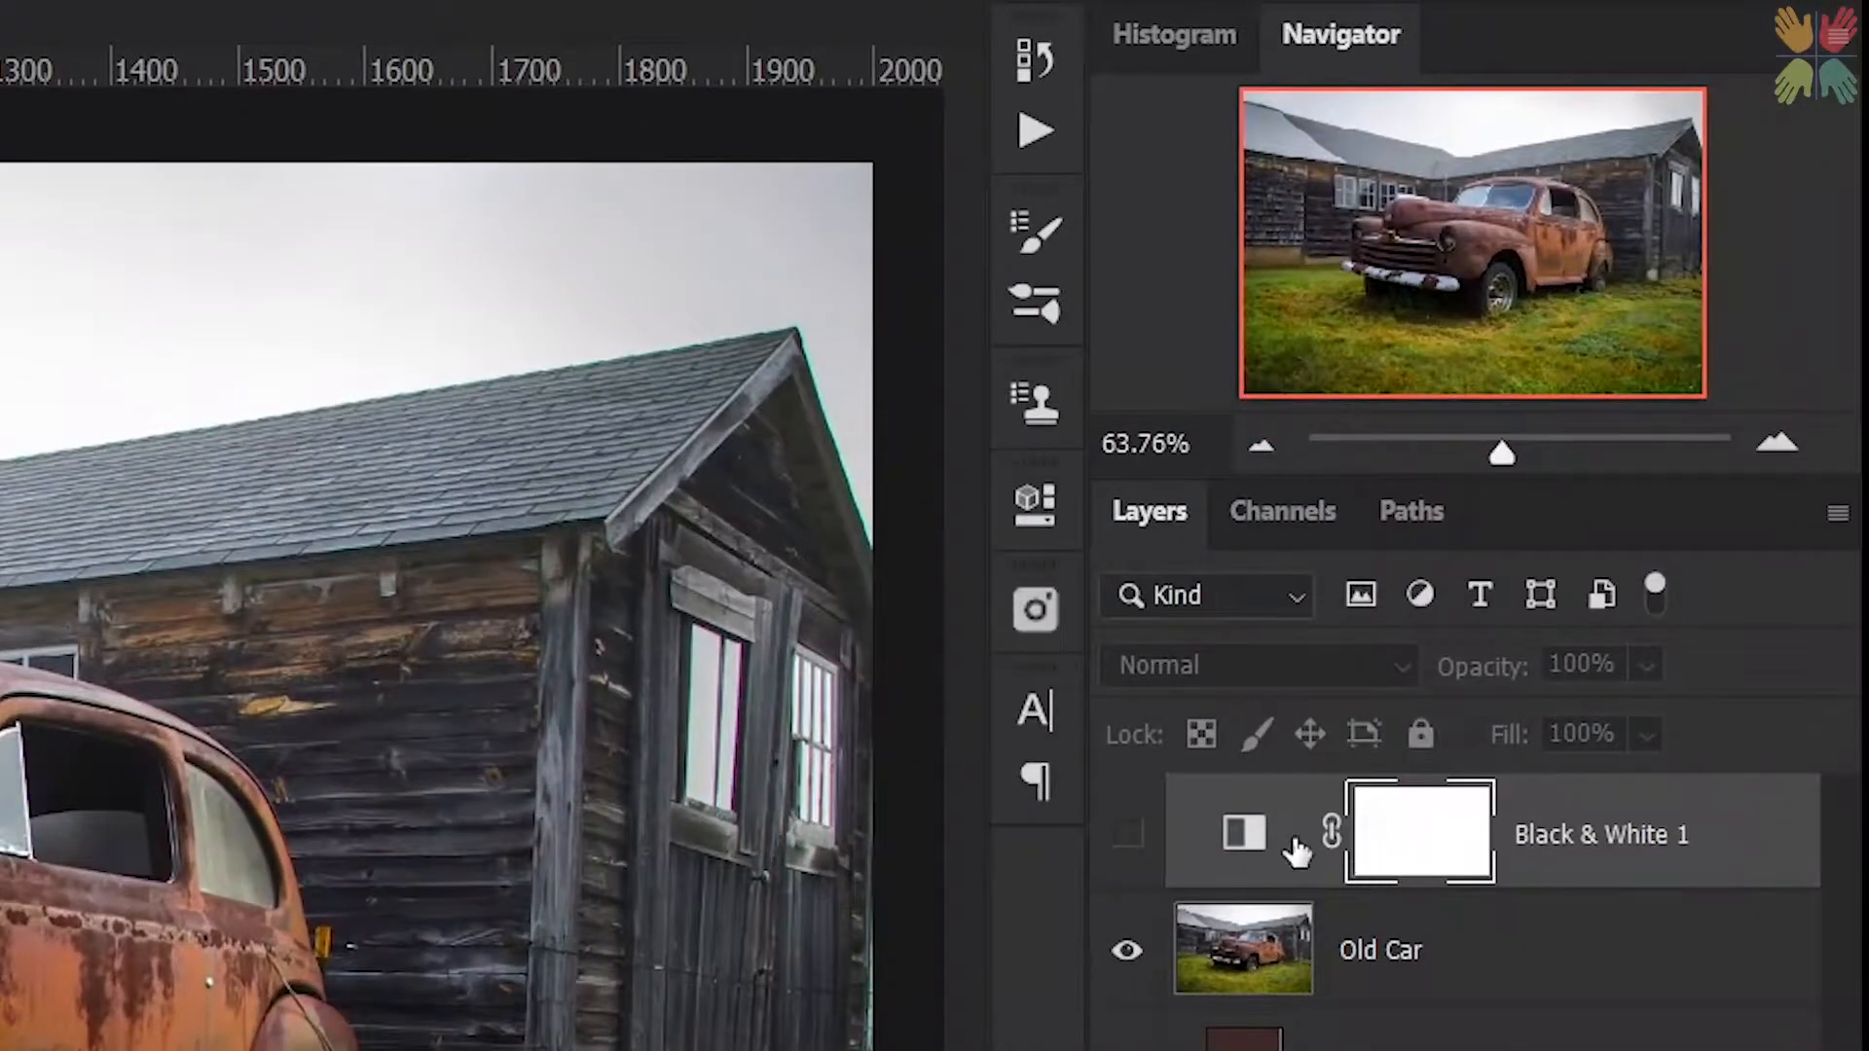
{"action": "left_click", "coordinate": [1126, 835]}
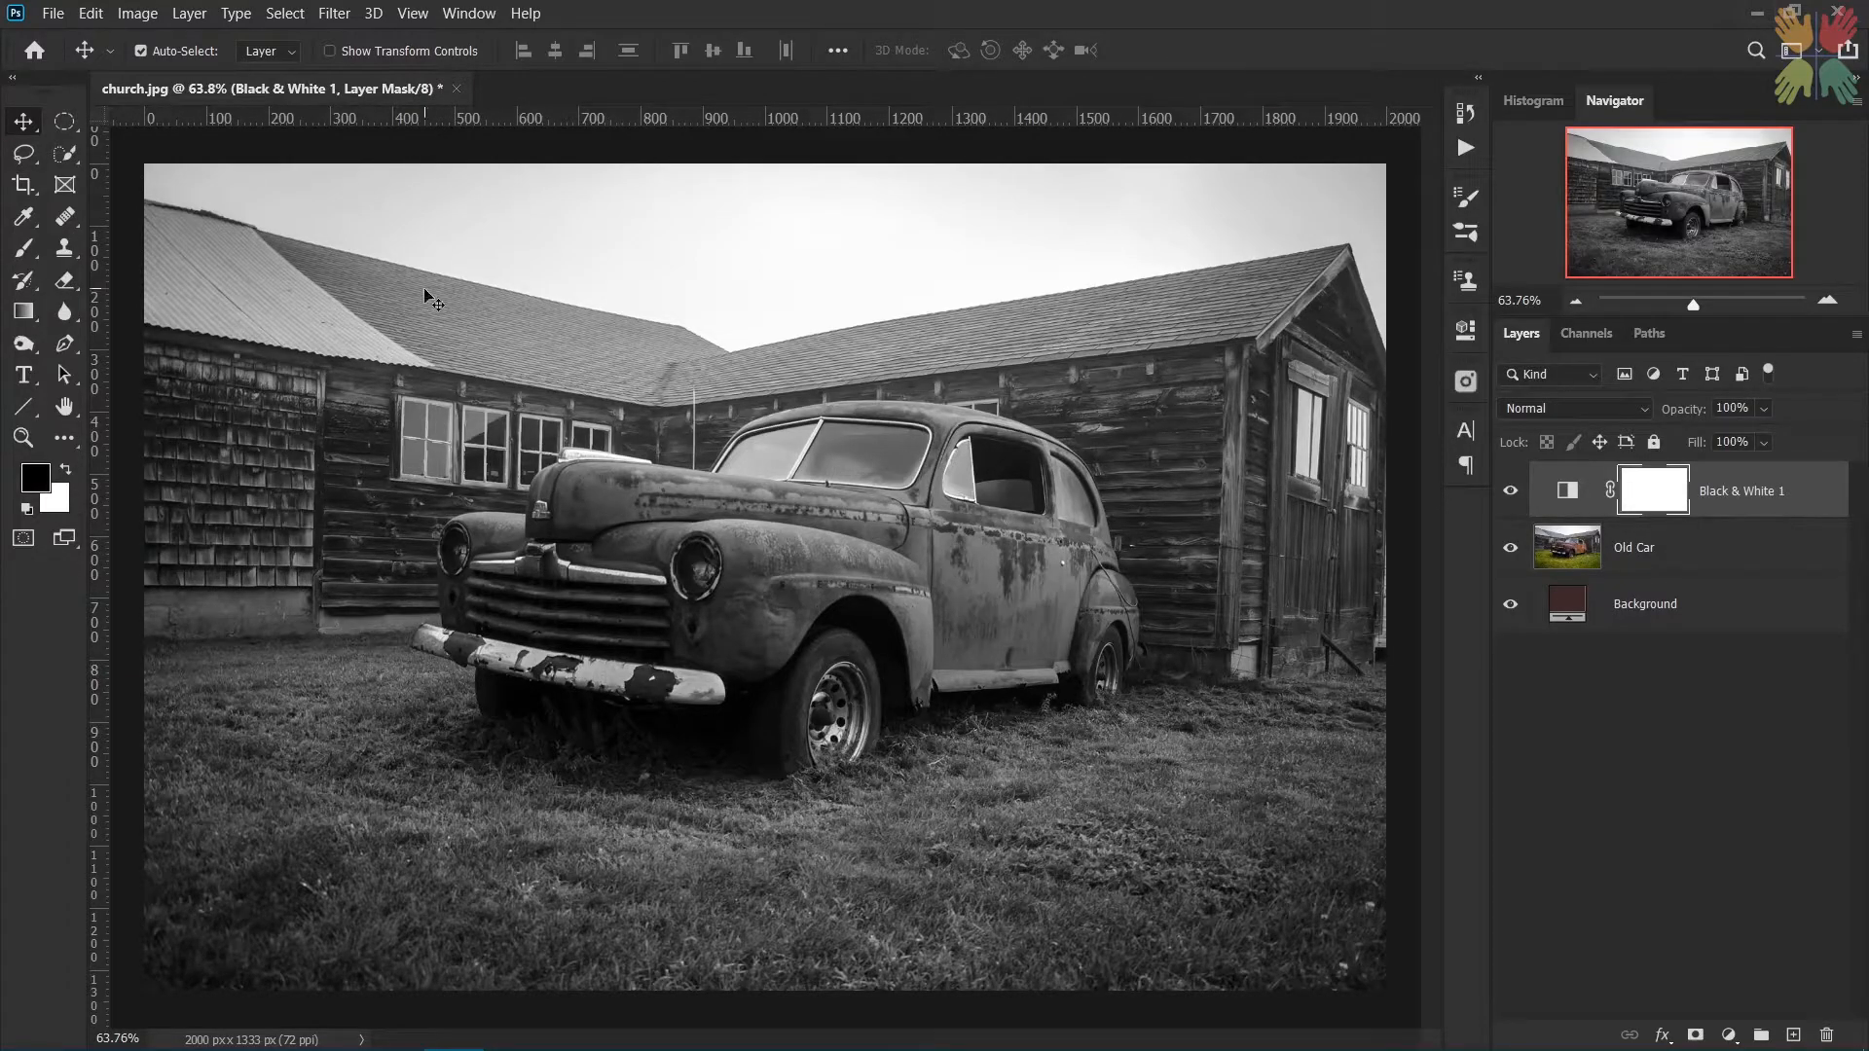
- With the Brush resized to 156 px, paint black over the car on the Black & White 1 mask to reveal its colour
{"action": "left_click", "coordinate": [24, 247]}
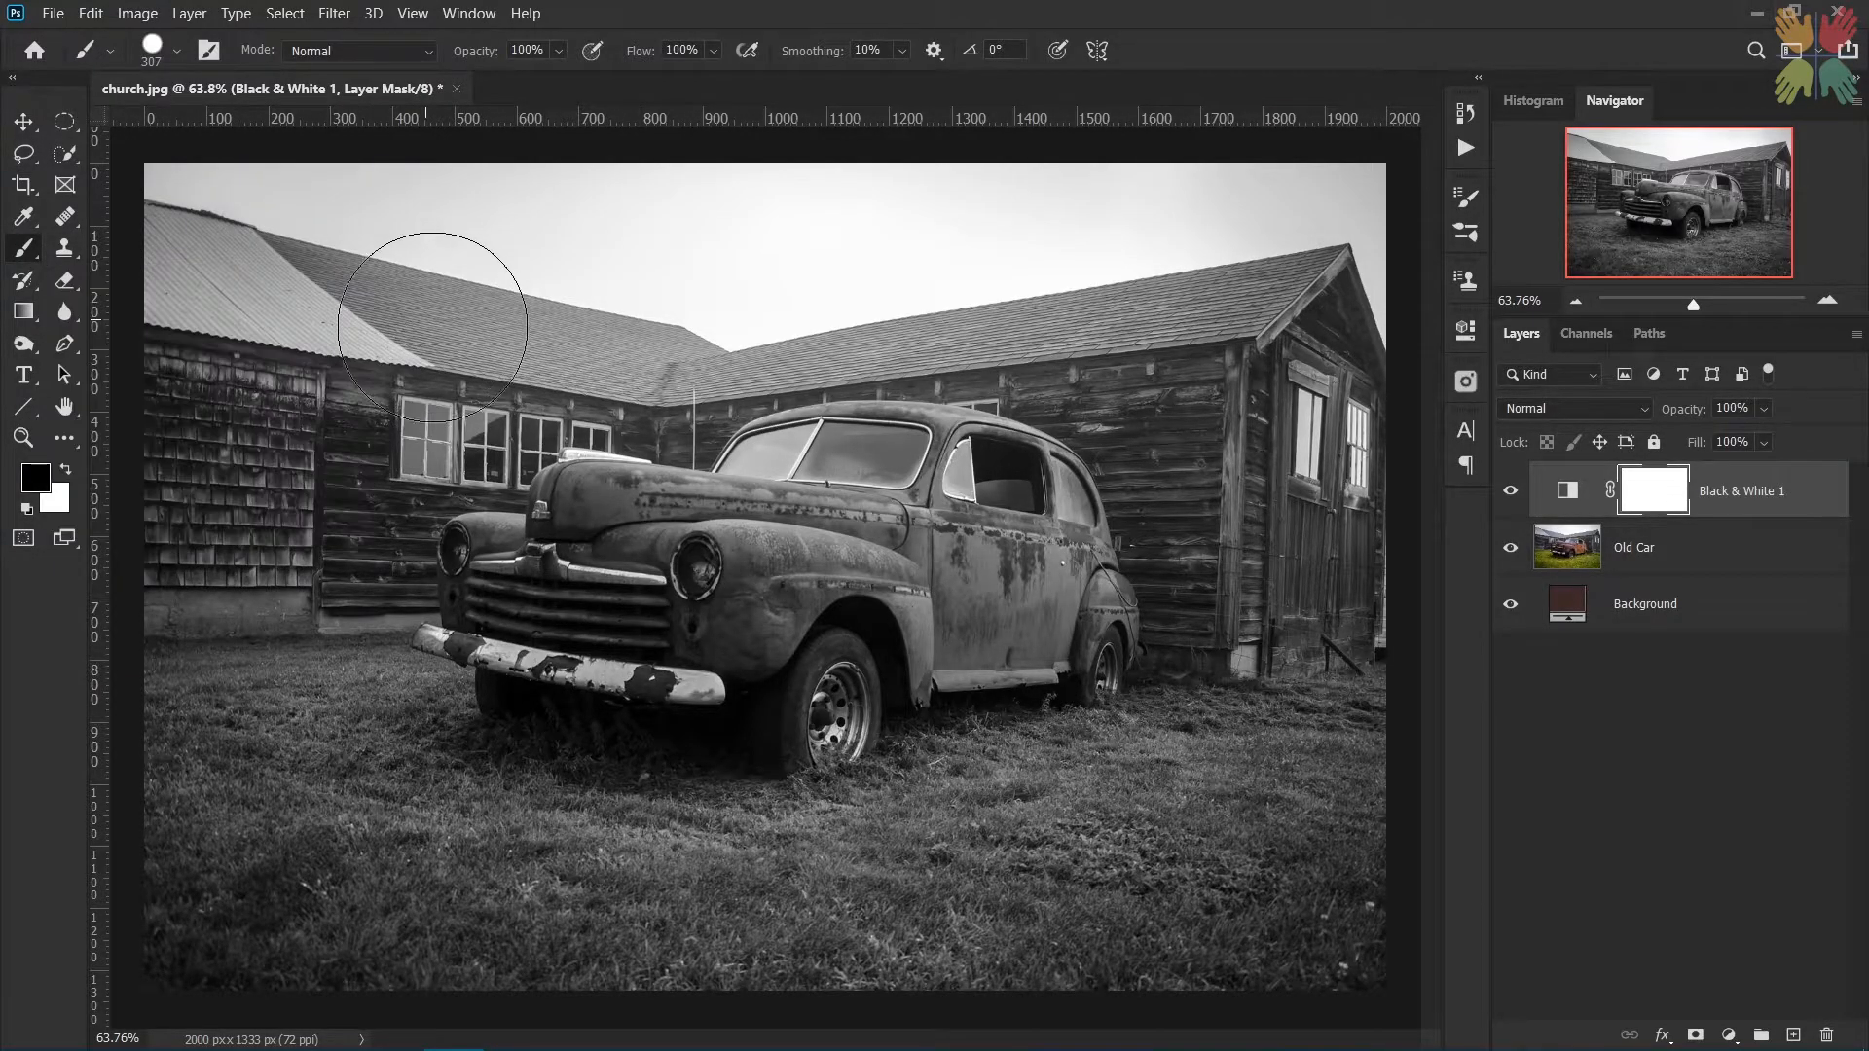
{"action": "left_click_drag", "start_coordinate": [536, 338], "coordinate": [499, 339]}
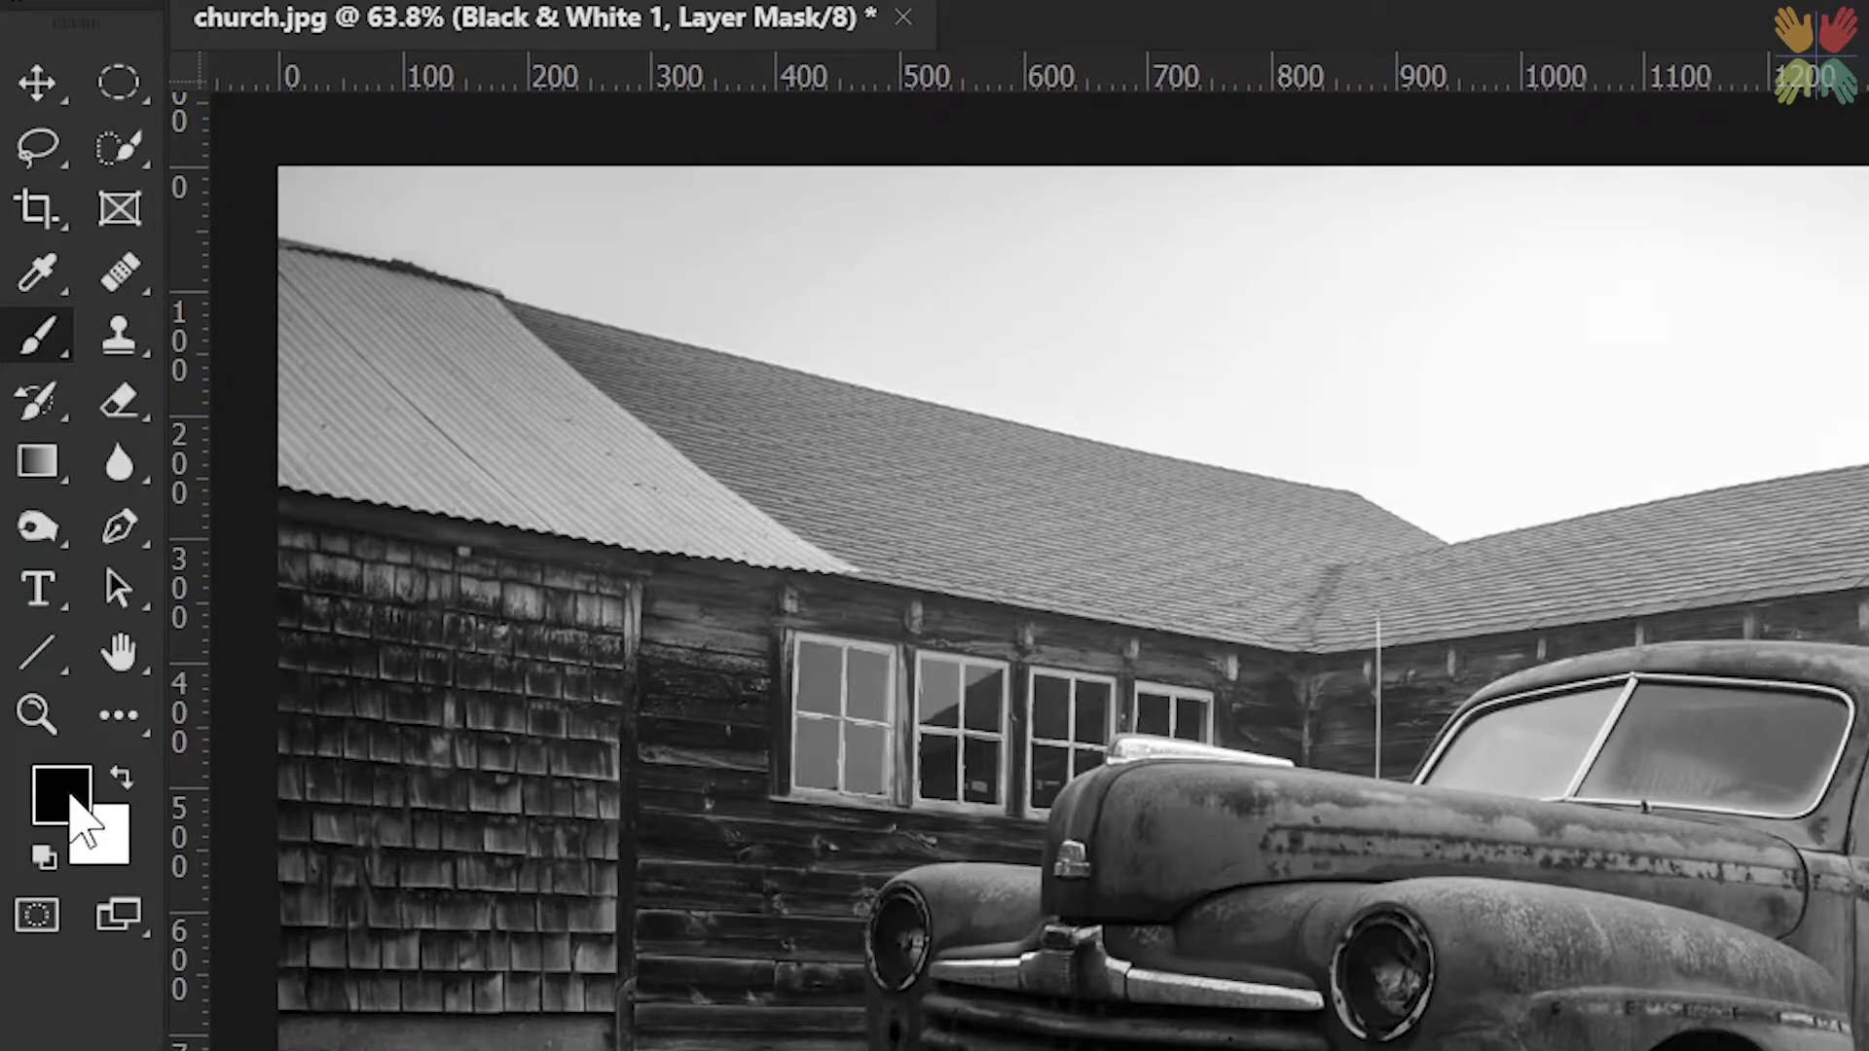
{"action": "left_click_drag", "start_coordinate": [1158, 638], "coordinate": [1129, 641]}
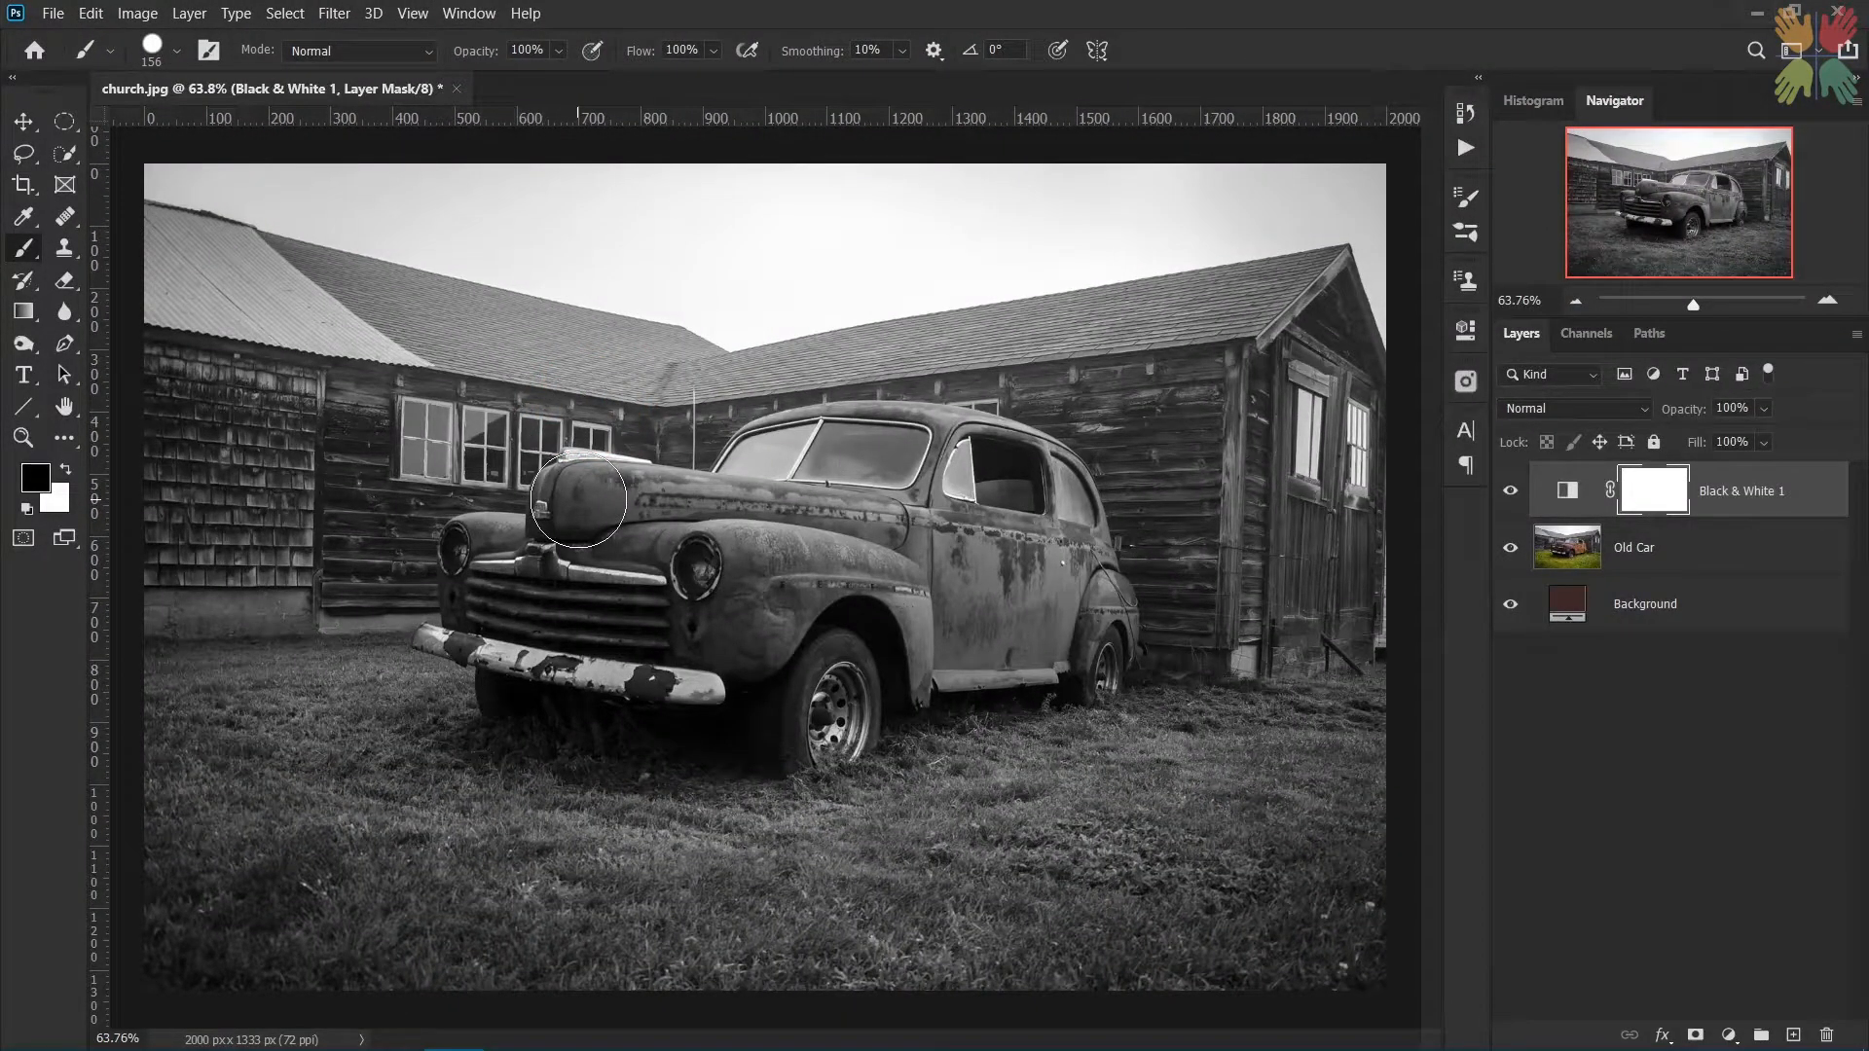
{"action": "mouse_move", "coordinate": [578, 500]}
{"action": "left_mouse_down"}
{"action": "mouse_move", "coordinate": [758, 511]}
{"action": "mouse_move", "coordinate": [609, 583]}
{"action": "mouse_move", "coordinate": [838, 477]}
{"action": "mouse_move", "coordinate": [799, 454]}
{"action": "mouse_move", "coordinate": [920, 524]}
{"action": "mouse_move", "coordinate": [817, 600]}
{"action": "mouse_move", "coordinate": [536, 606]}
{"action": "mouse_move", "coordinate": [509, 559]}
{"action": "mouse_move", "coordinate": [526, 606]}
{"action": "mouse_move", "coordinate": [1047, 601]}
{"action": "mouse_move", "coordinate": [961, 459]}
{"action": "left_mouse_up"}
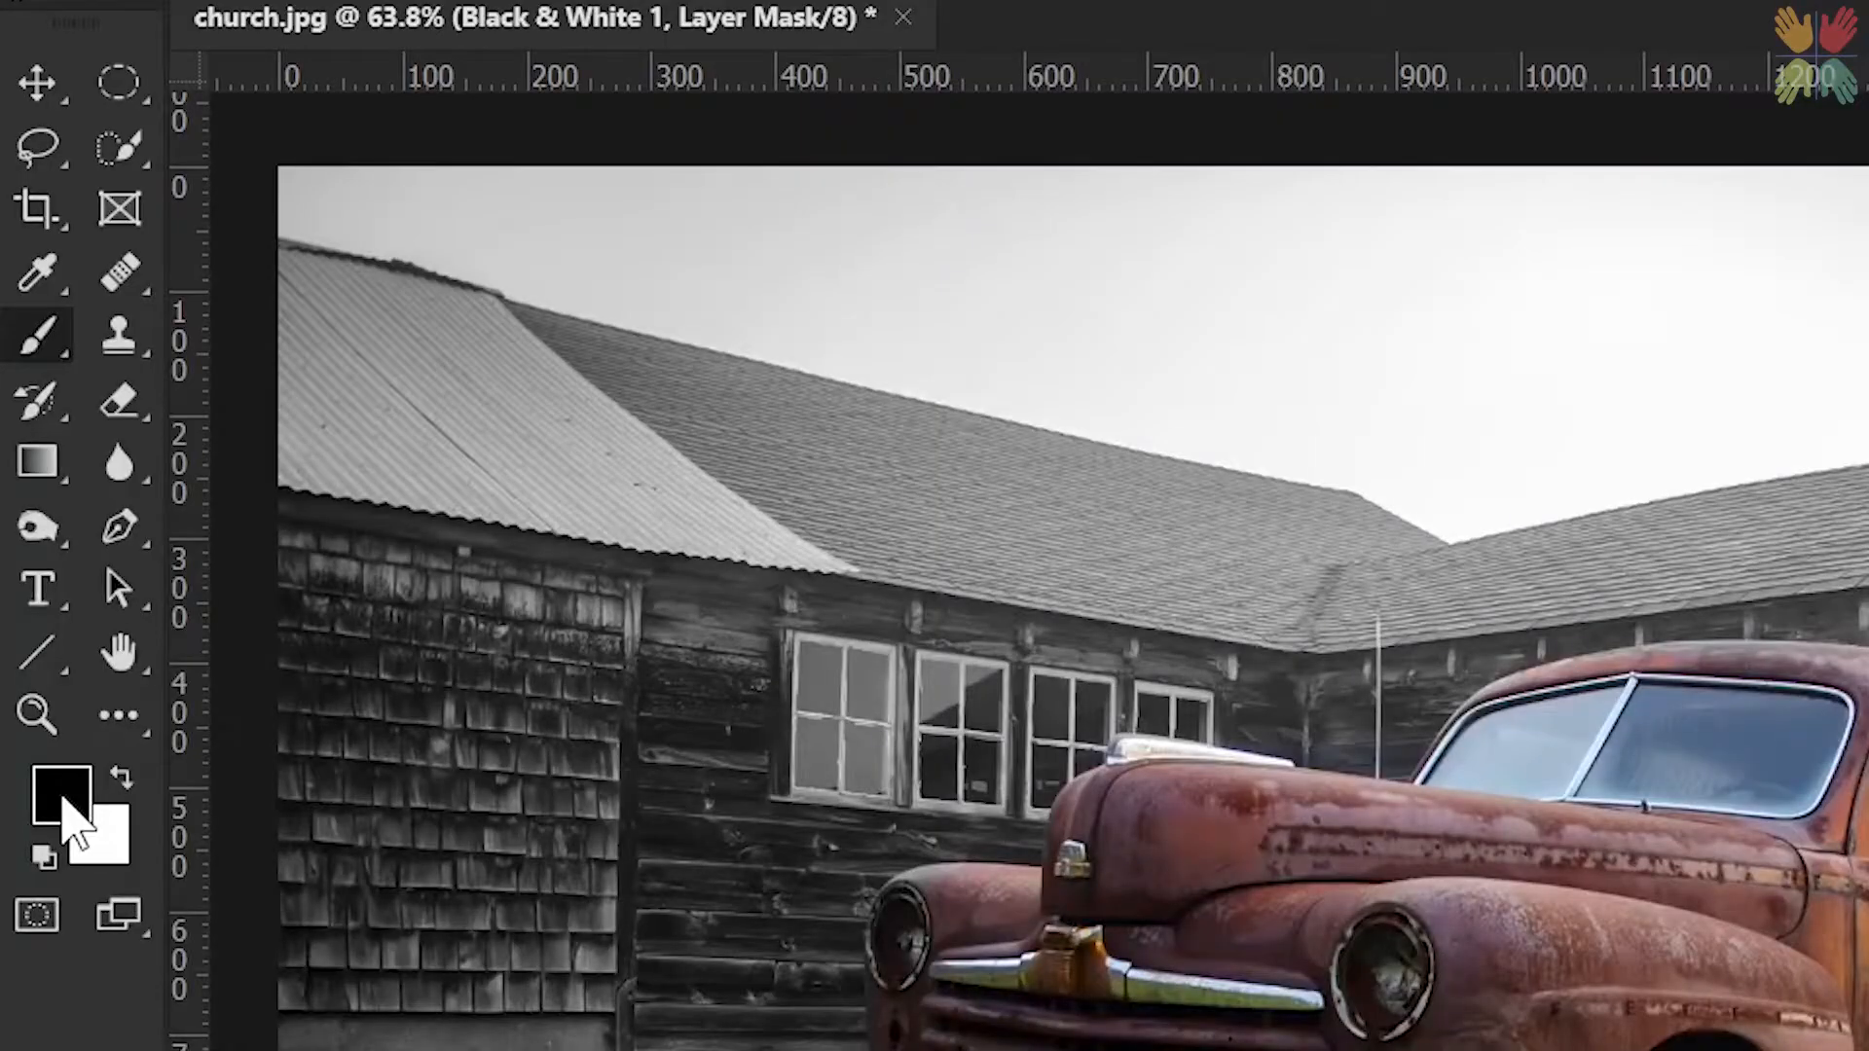
- Paint white over the car on the mask to restore black and white, and delete the Black & White 1 layer
{"action": "key", "text": "x"}
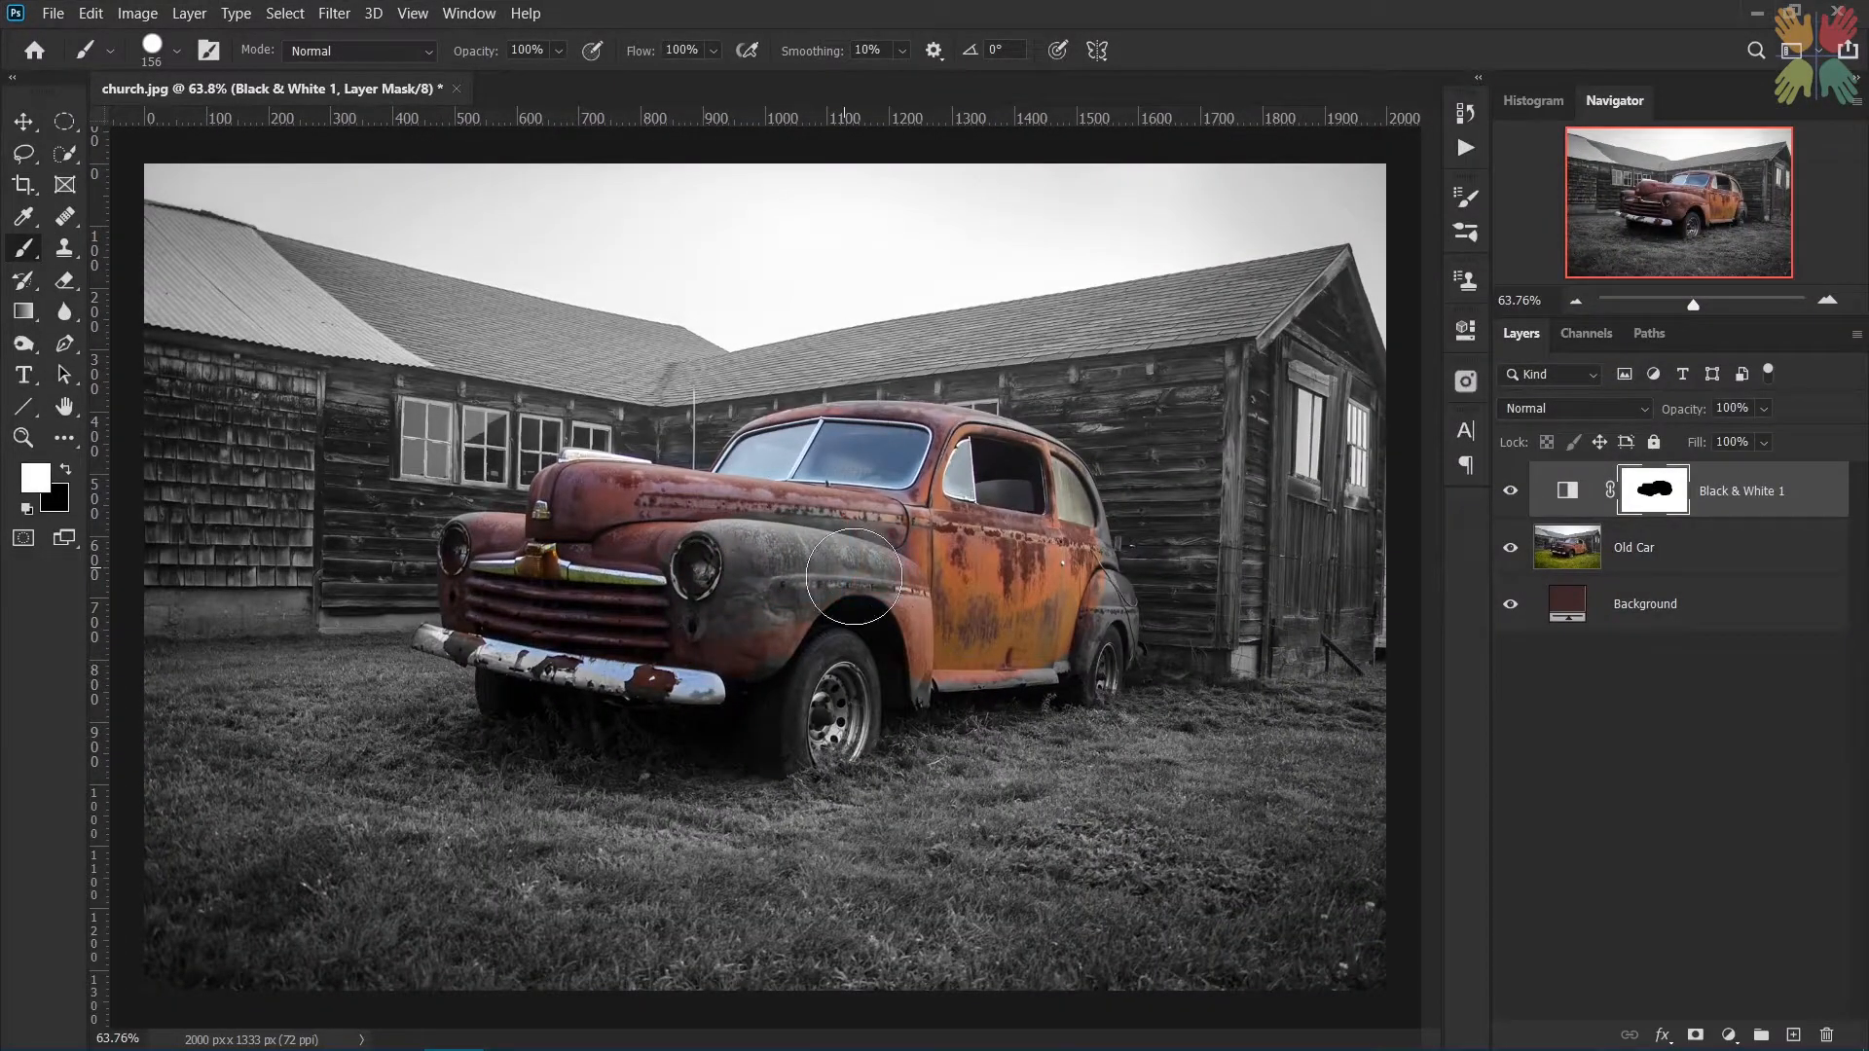
{"action": "mouse_move", "coordinate": [665, 648]}
{"action": "left_mouse_down"}
{"action": "mouse_move", "coordinate": [701, 578]}
{"action": "mouse_move", "coordinate": [524, 593]}
{"action": "mouse_move", "coordinate": [691, 501]}
{"action": "mouse_move", "coordinate": [447, 559]}
{"action": "mouse_move", "coordinate": [528, 507]}
{"action": "mouse_move", "coordinate": [468, 630]}
{"action": "mouse_move", "coordinate": [460, 615]}
{"action": "mouse_move", "coordinate": [789, 479]}
{"action": "mouse_move", "coordinate": [812, 416]}
{"action": "mouse_move", "coordinate": [790, 436]}
{"action": "mouse_move", "coordinate": [995, 447]}
{"action": "mouse_move", "coordinate": [841, 523]}
{"action": "mouse_move", "coordinate": [927, 546]}
{"action": "mouse_move", "coordinate": [1061, 541]}
{"action": "mouse_move", "coordinate": [890, 659]}
{"action": "mouse_move", "coordinate": [1122, 628]}
{"action": "mouse_move", "coordinate": [979, 529]}
{"action": "mouse_move", "coordinate": [1072, 515]}
{"action": "mouse_move", "coordinate": [1062, 556]}
{"action": "left_mouse_up"}
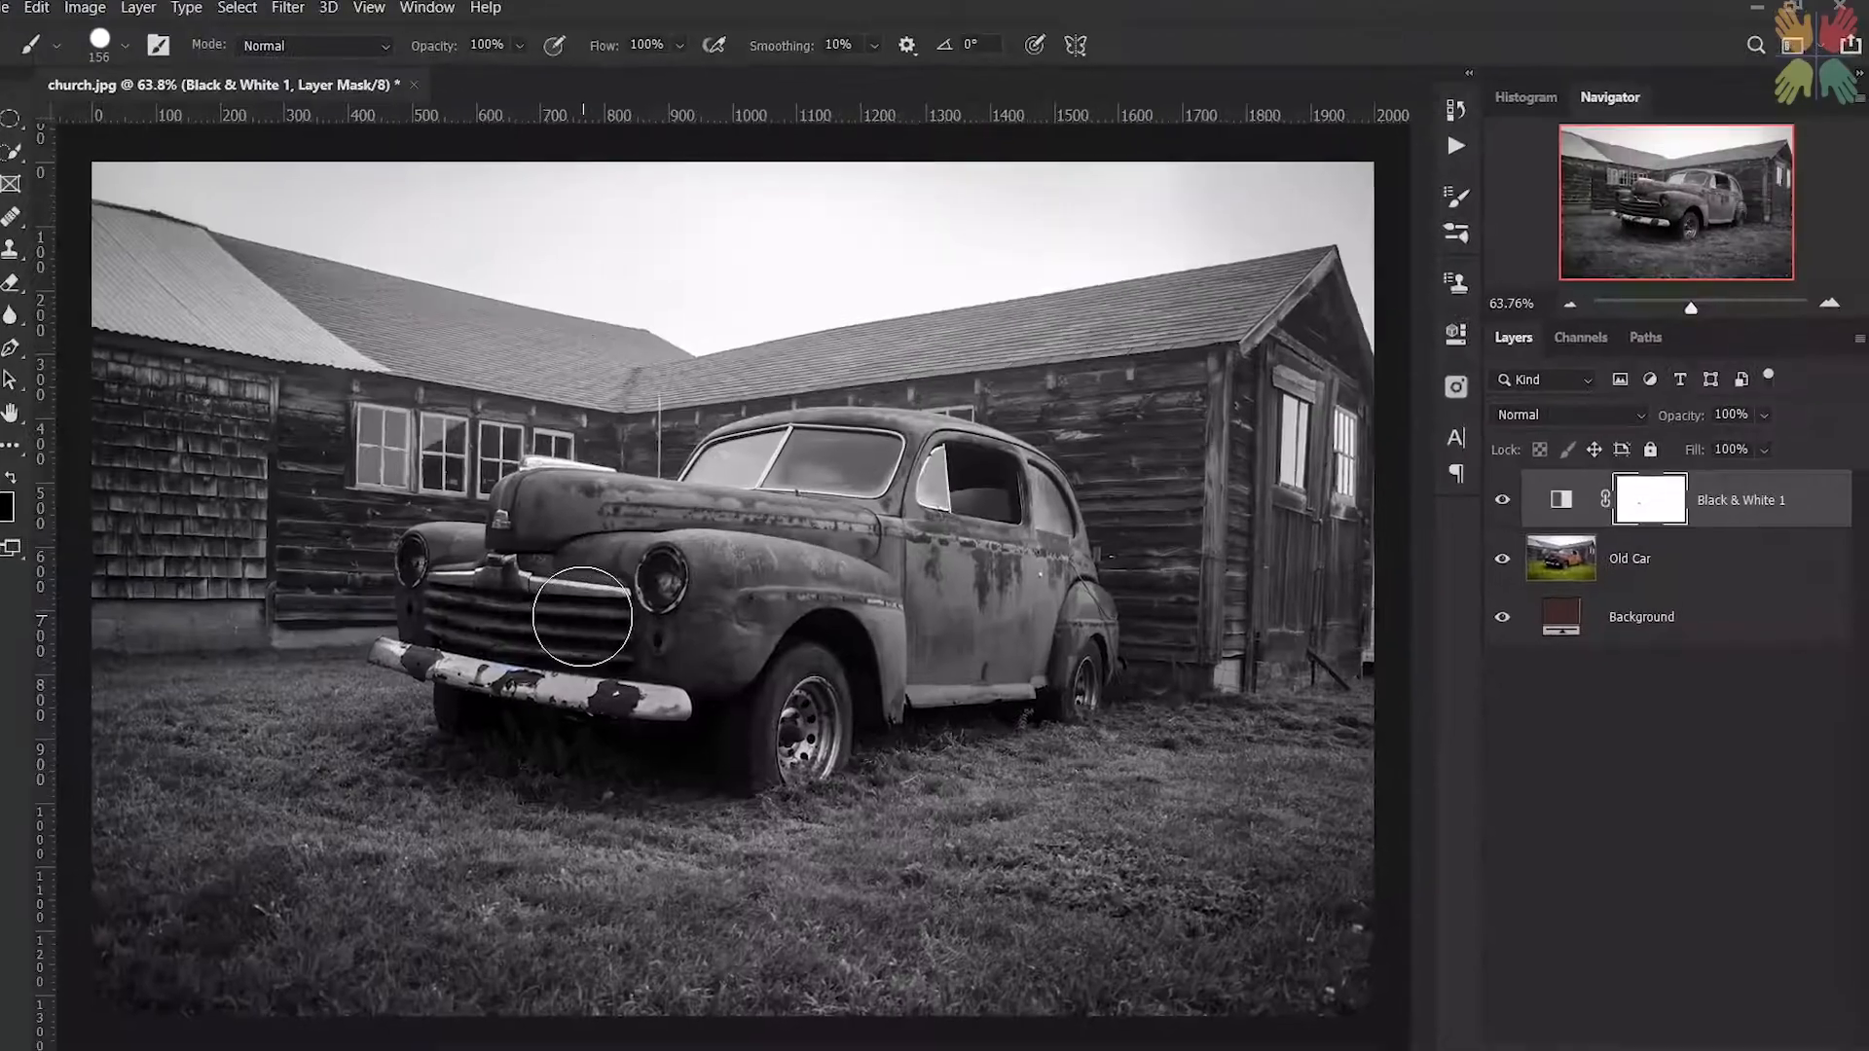
{"action": "key", "text": "Delete"}
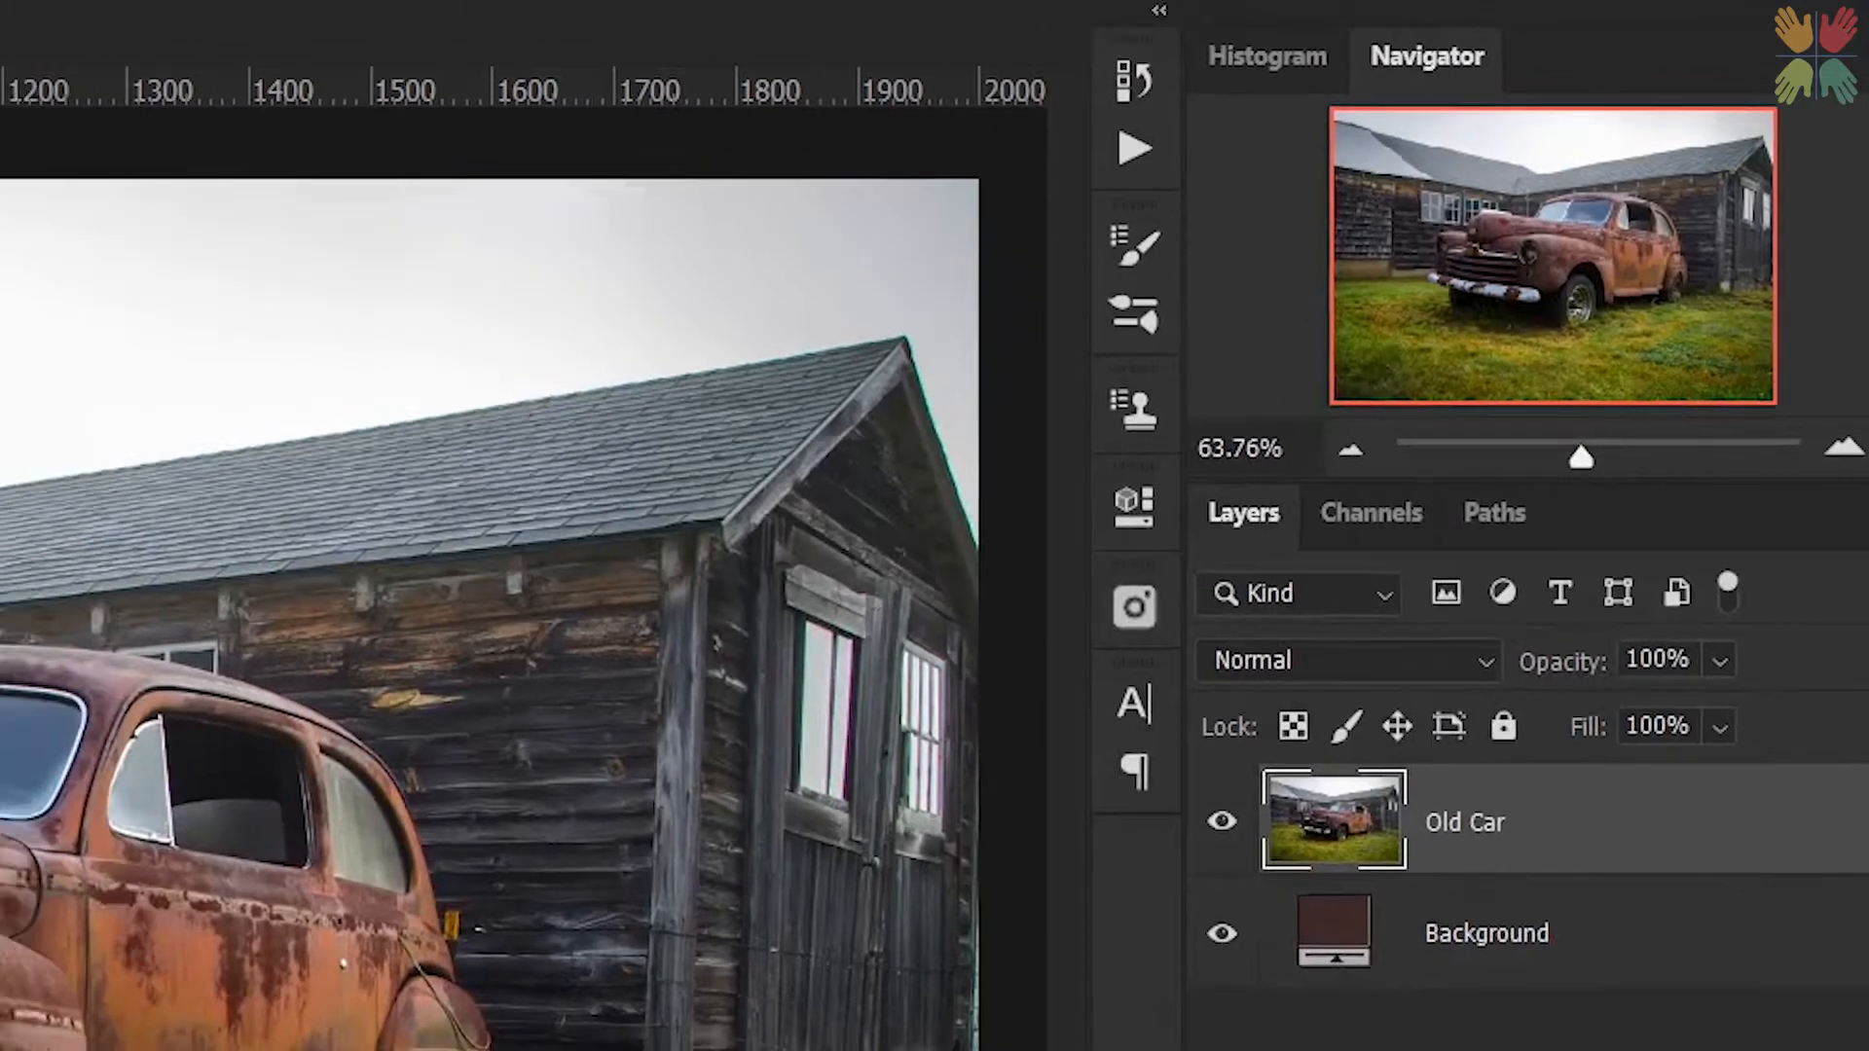
- Set the foreground colour to a bright red
{"action": "left_click", "coordinate": [50, 690]}
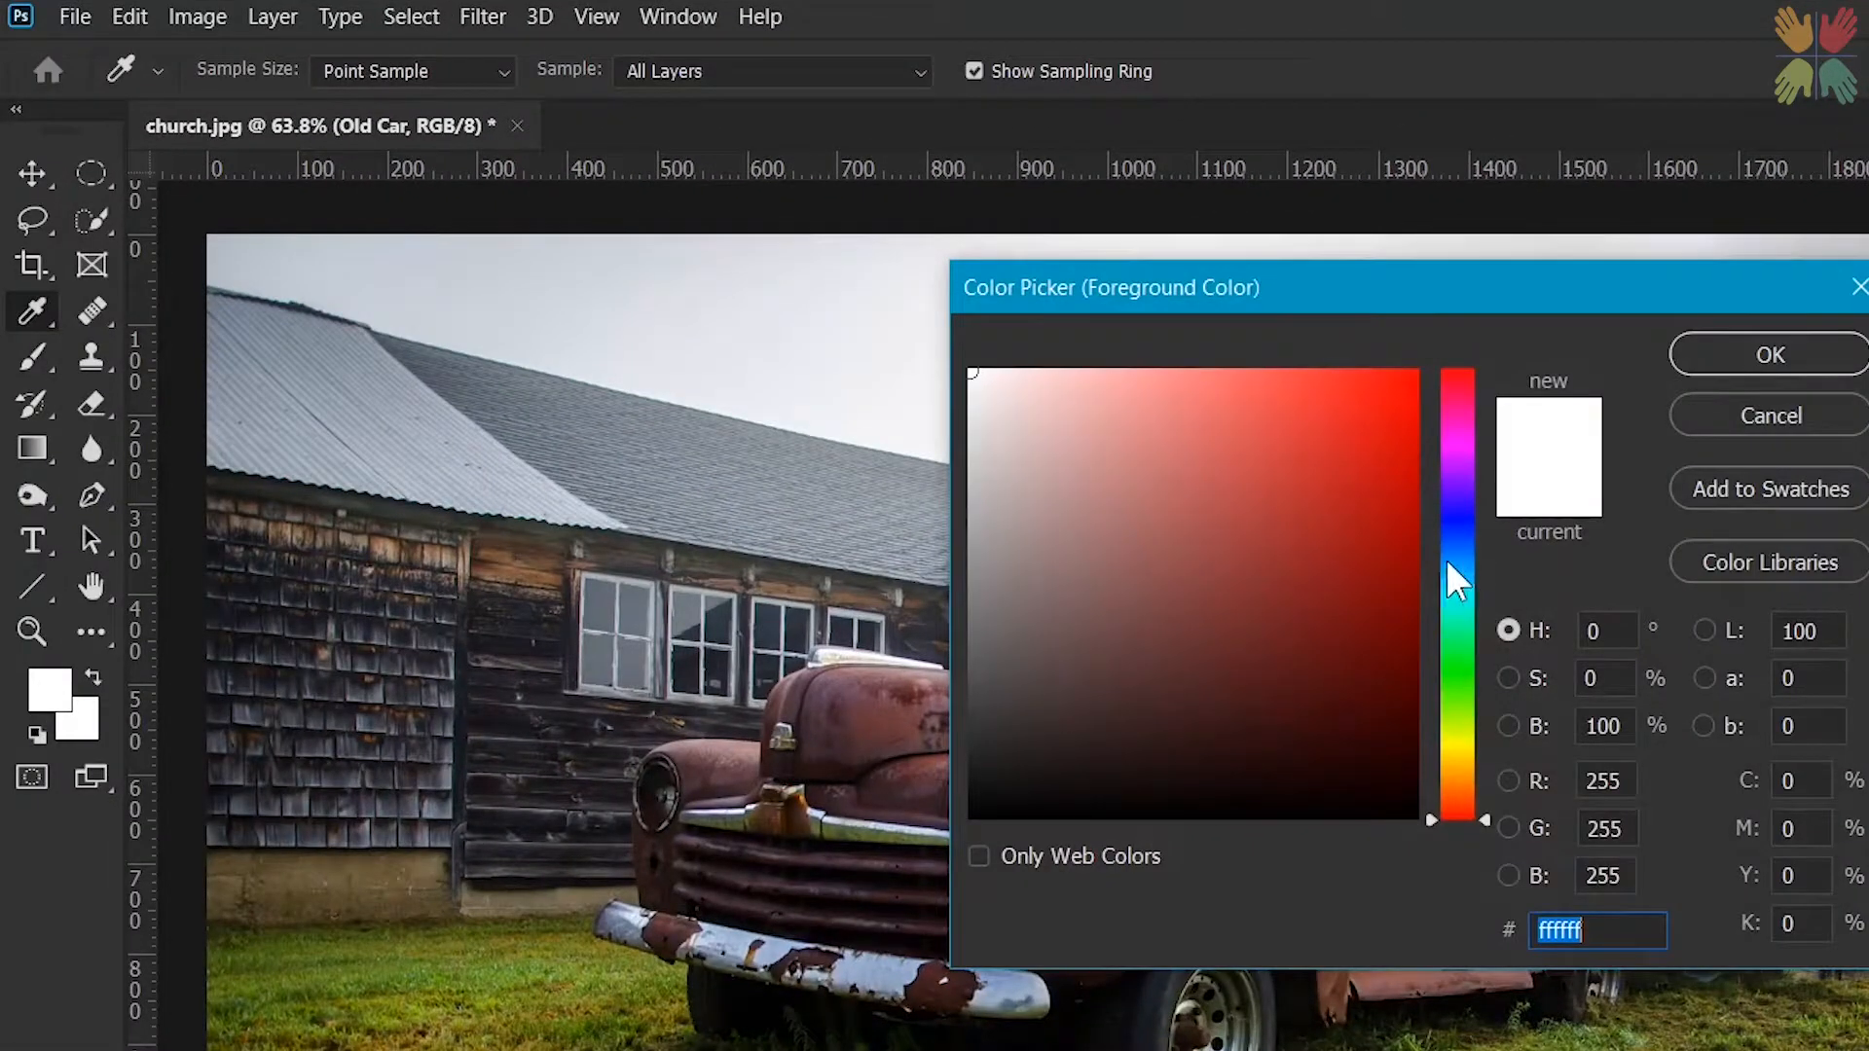
{"action": "left_click", "coordinate": [1381, 422]}
{"action": "left_click", "coordinate": [1711, 359]}
- Set the background colour to a dark green, hex 043609
{"action": "left_click", "coordinate": [89, 714]}
{"action": "left_click_drag", "start_coordinate": [1125, 639], "coordinate": [1230, 673]}
{"action": "left_click", "coordinate": [1459, 664]}
{"action": "left_click_drag", "start_coordinate": [1382, 686], "coordinate": [1382, 717]}
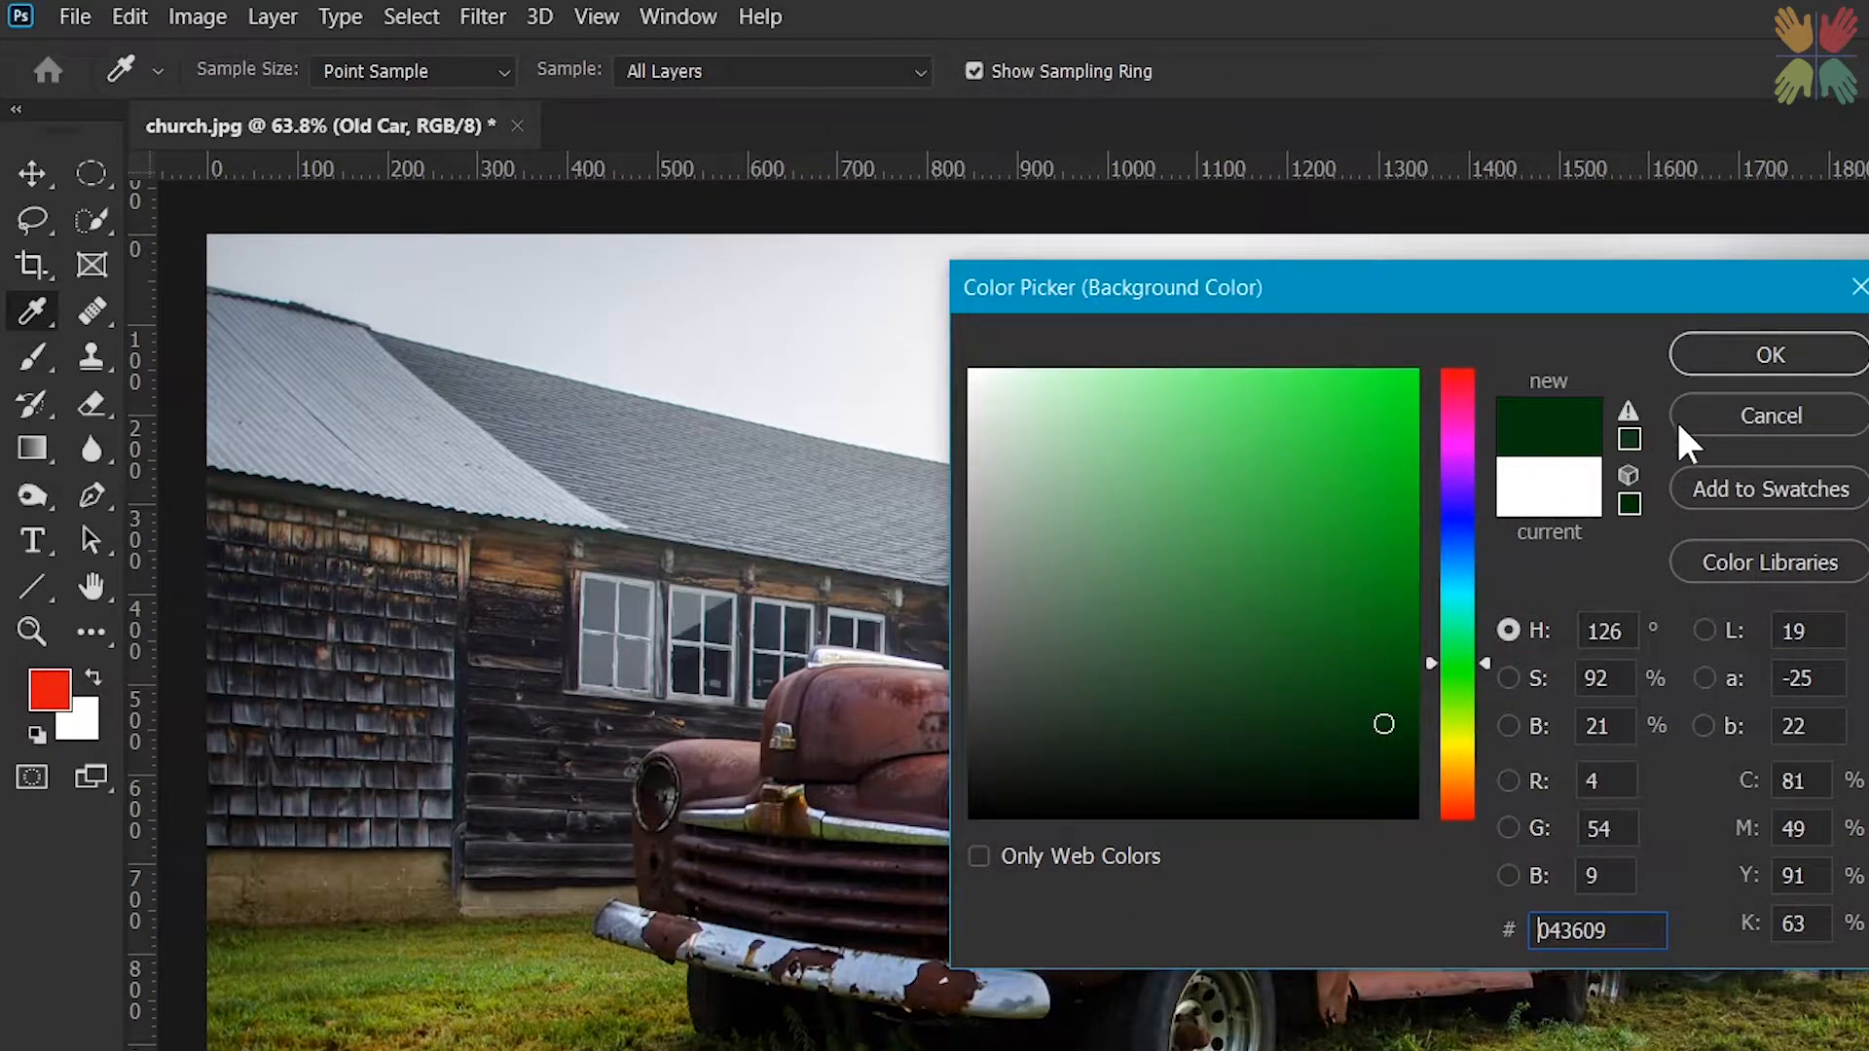
{"action": "left_click", "coordinate": [1728, 355]}
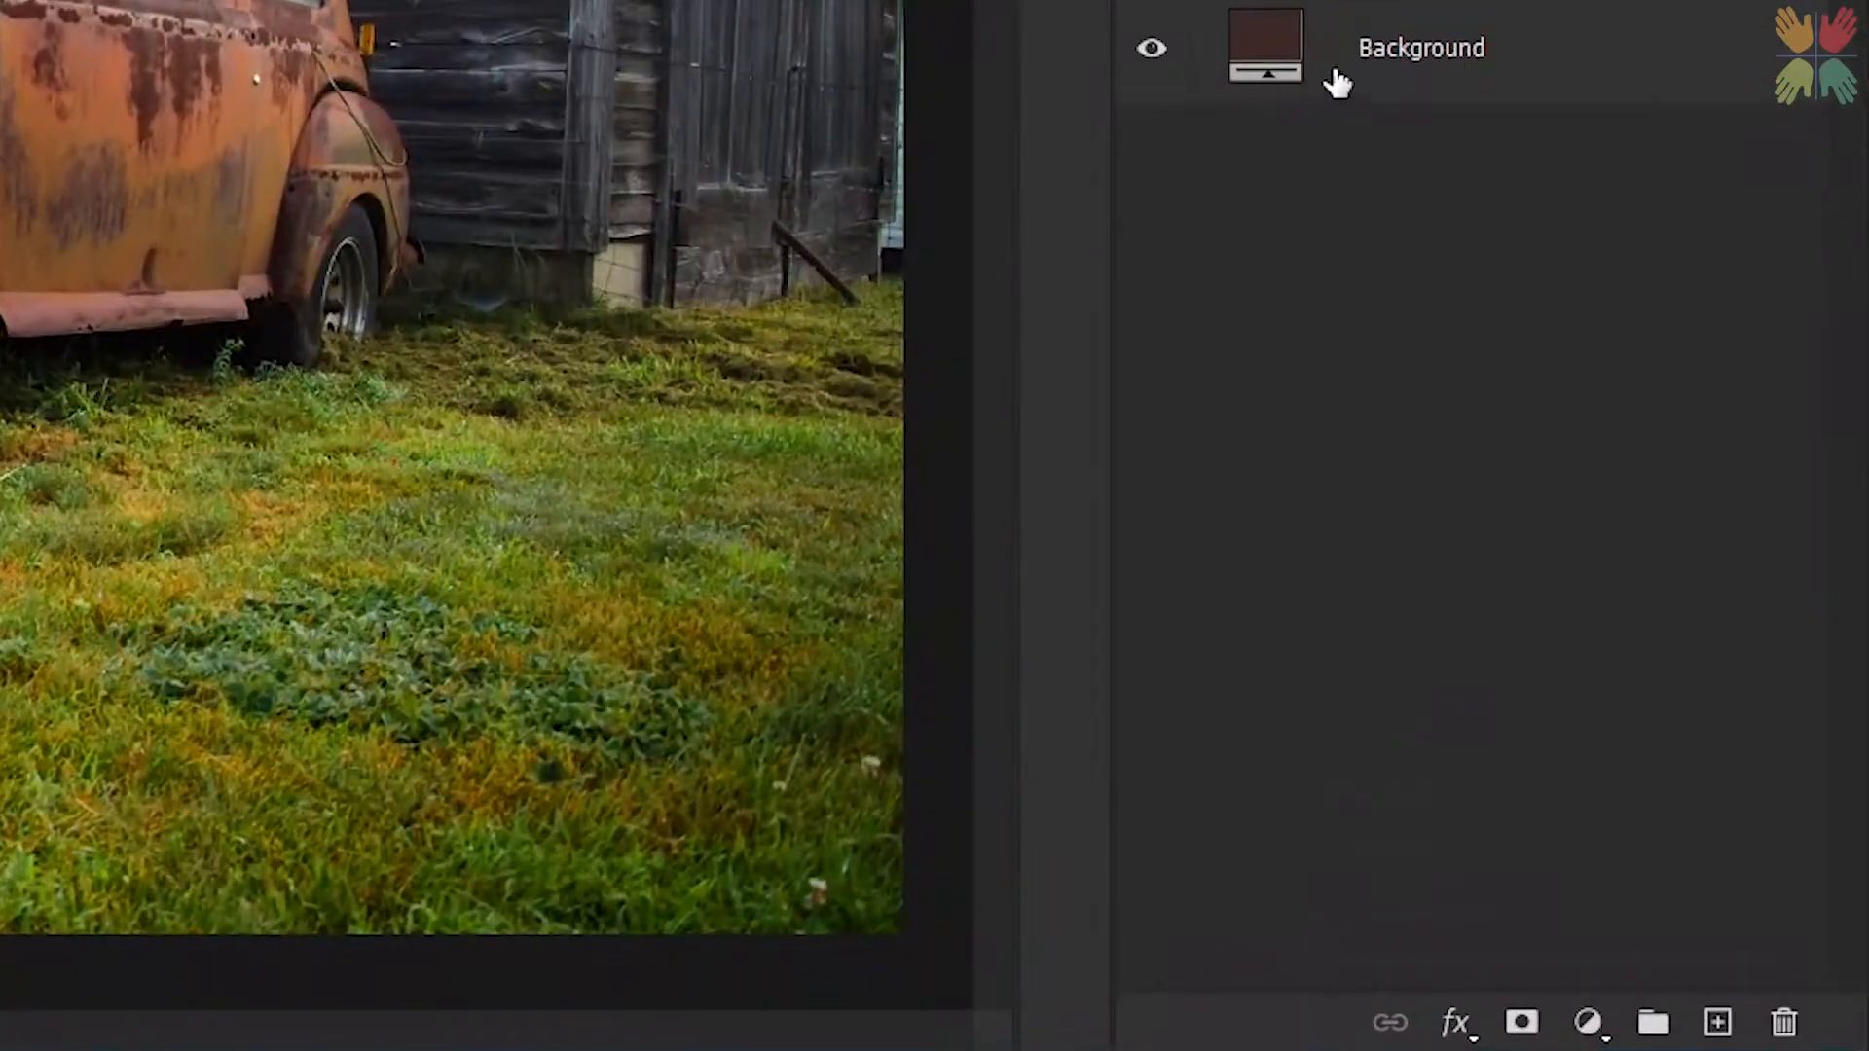
- Add a Black & White adjustment layer with default settings above the Old Car layer
{"action": "left_click", "coordinate": [1590, 1022]}
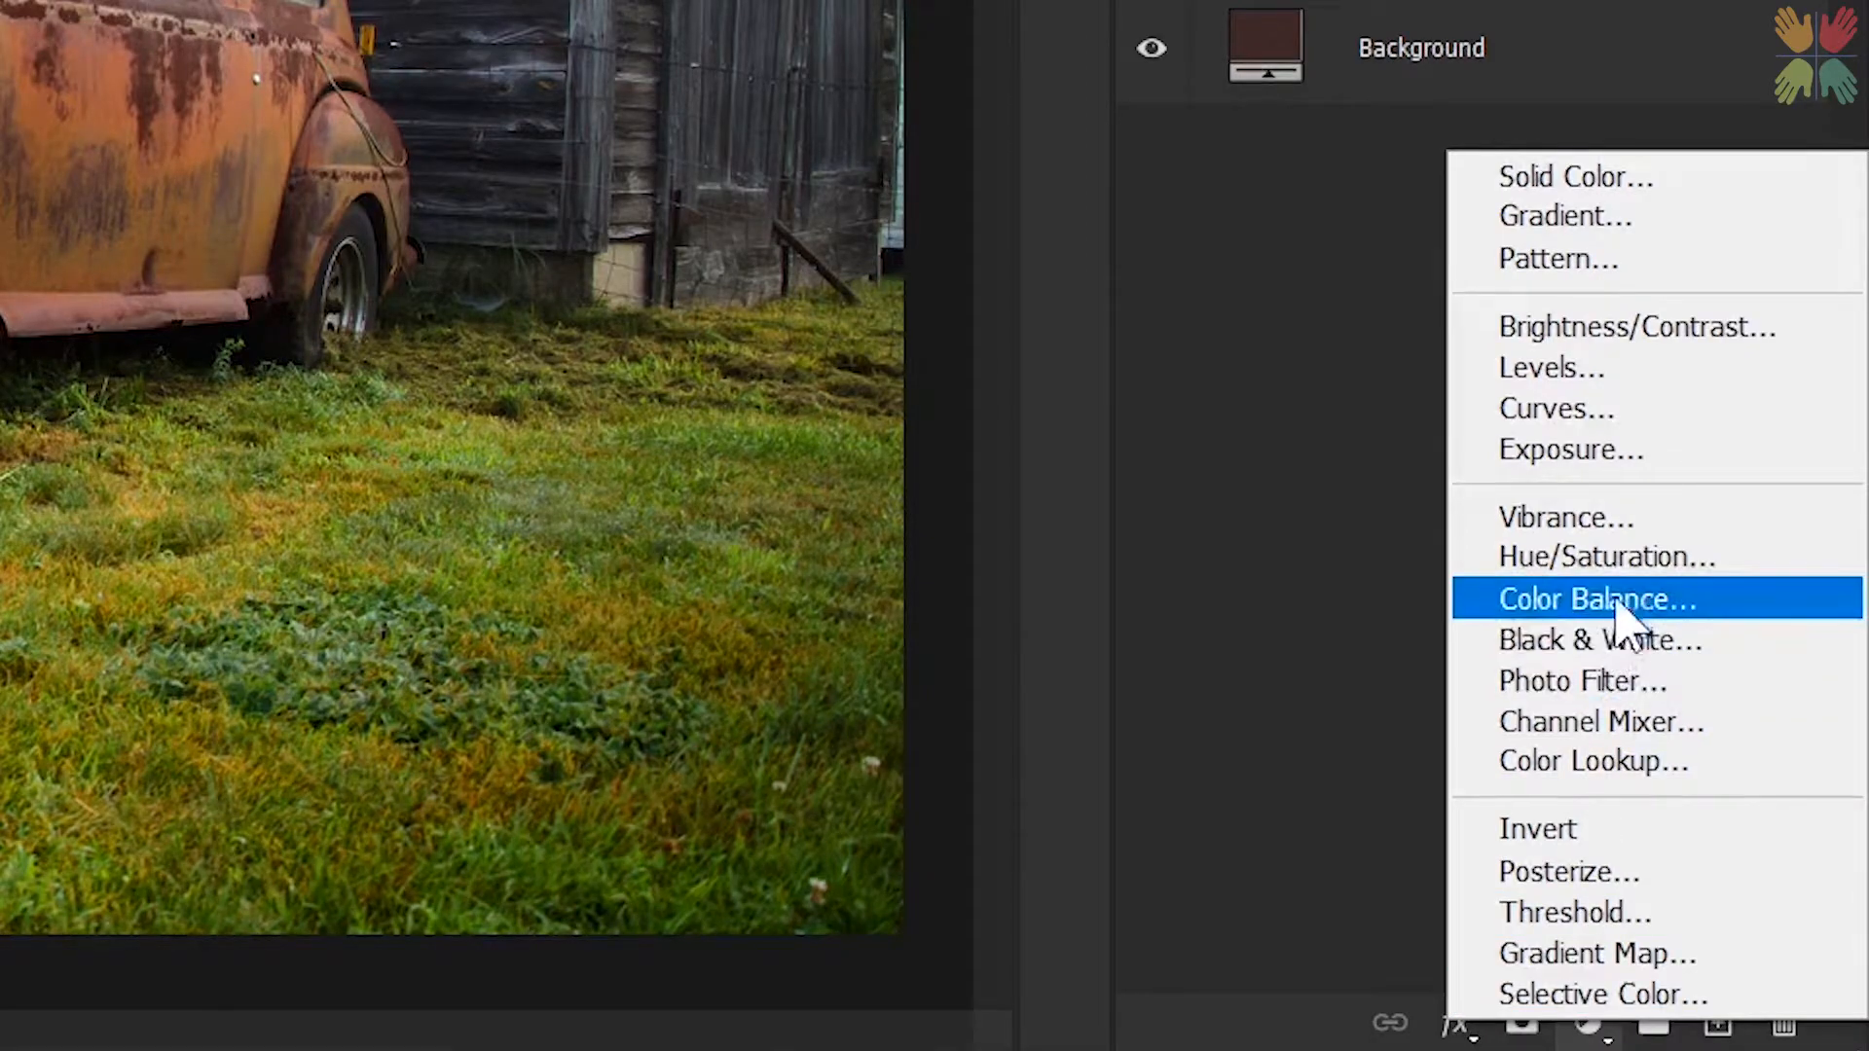
{"action": "left_click", "coordinate": [1589, 644]}
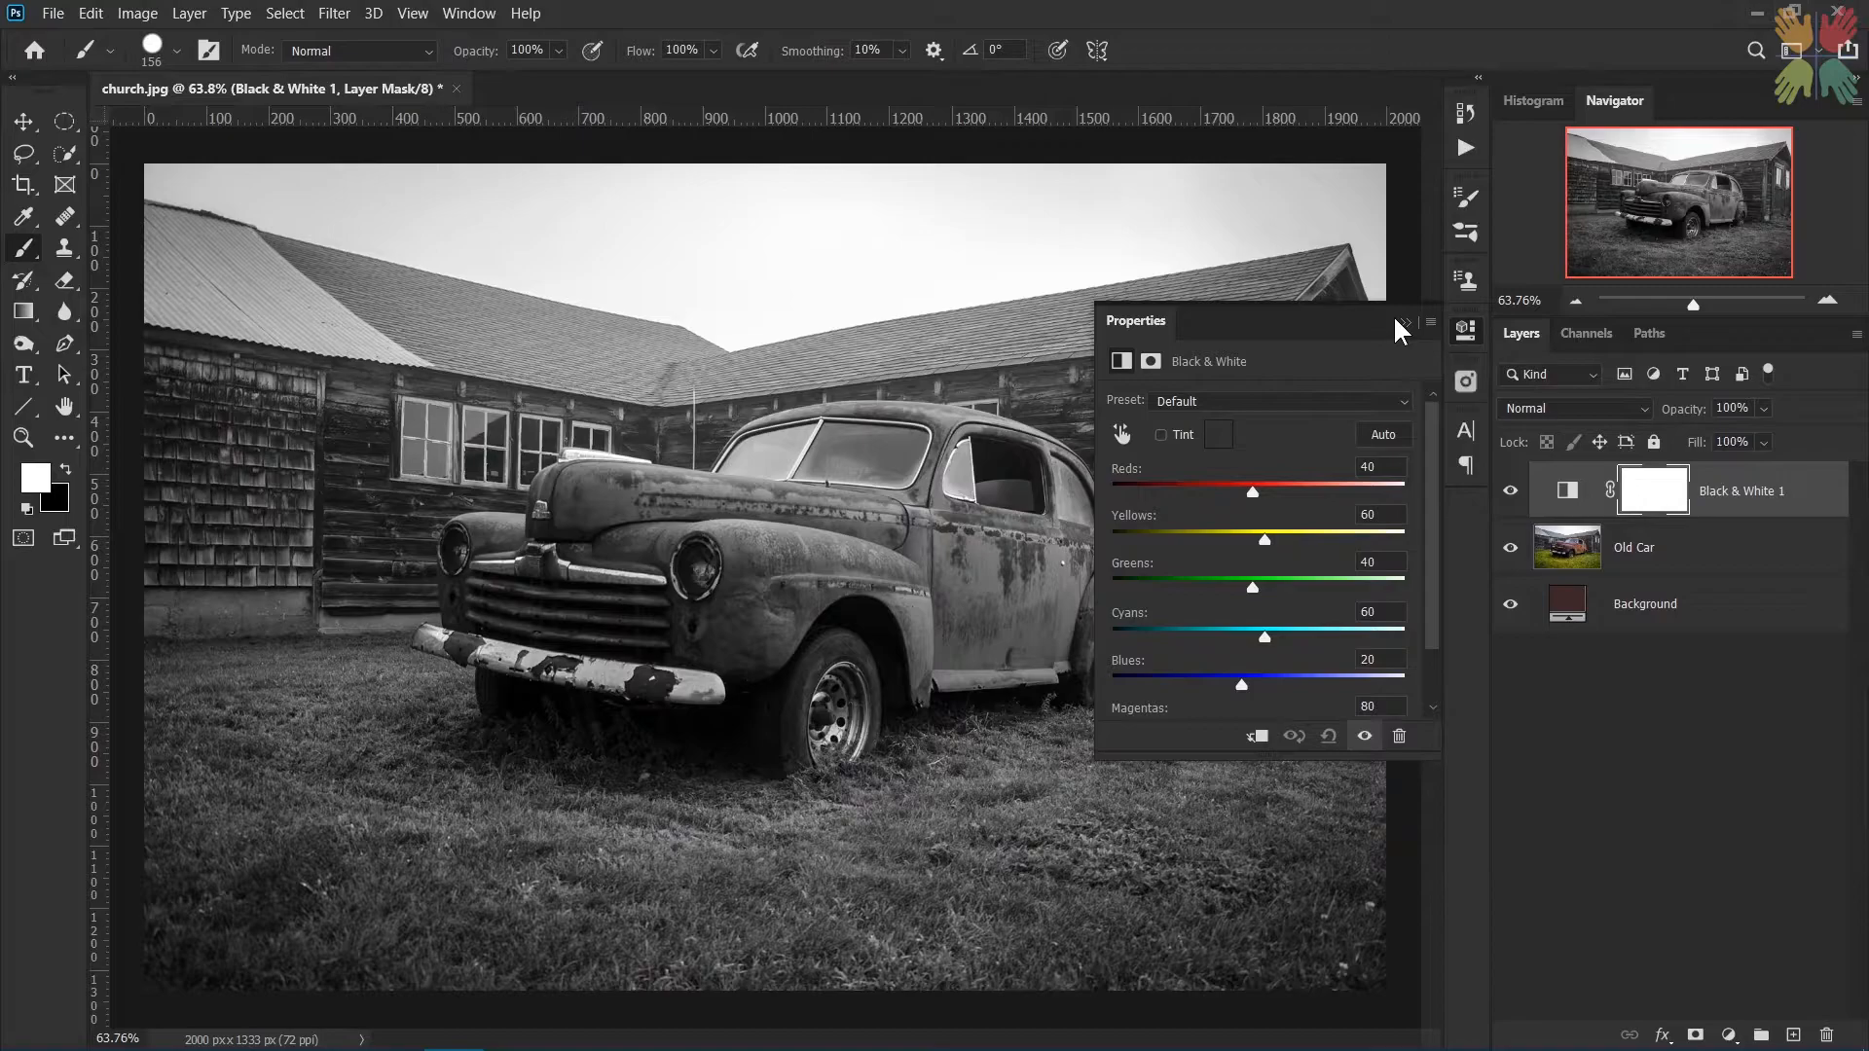
{"action": "left_click", "coordinate": [1403, 320]}
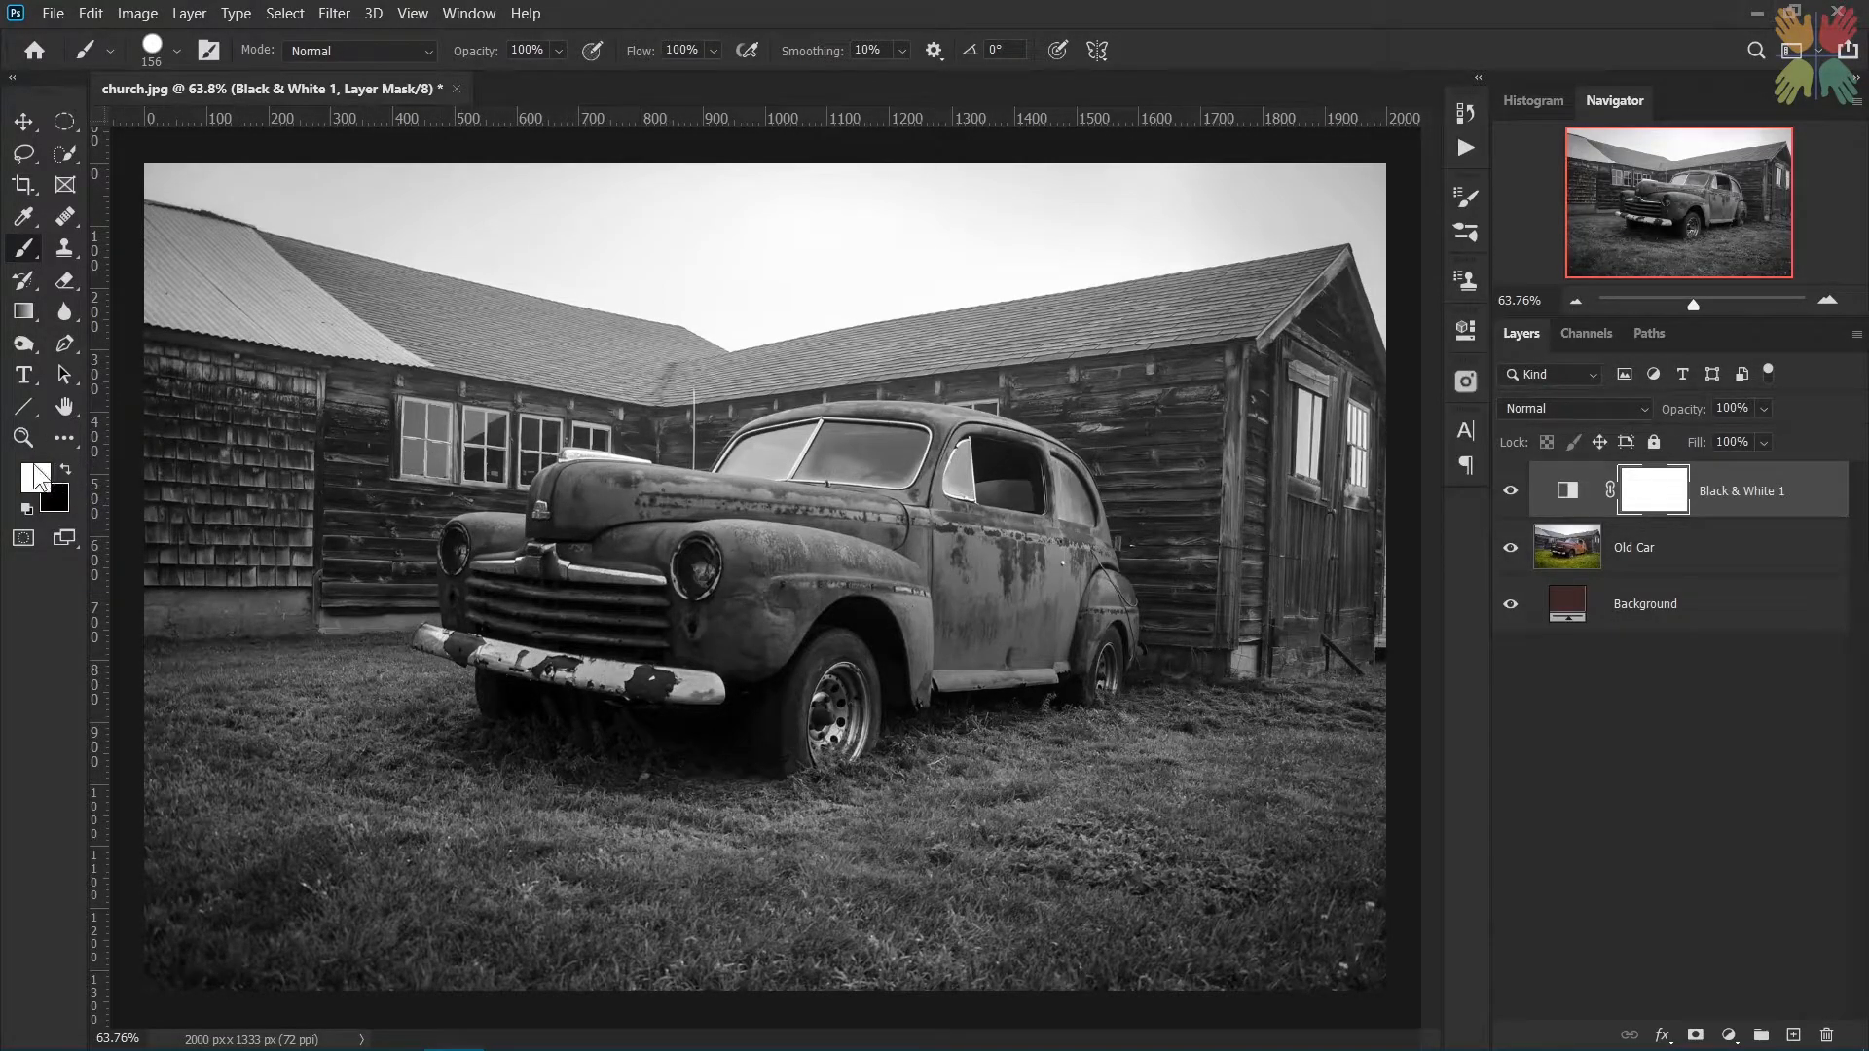
- On the Black & White 1 mask, paint black over the car to reveal its colour and white over most of it to hide it again
{"action": "key", "text": "x"}
{"action": "mouse_move", "coordinate": [594, 505]}
{"action": "left_mouse_down"}
{"action": "mouse_move", "coordinate": [680, 497]}
{"action": "mouse_move", "coordinate": [585, 559]}
{"action": "mouse_move", "coordinate": [774, 539]}
{"action": "mouse_move", "coordinate": [788, 568]}
{"action": "mouse_move", "coordinate": [678, 638]}
{"action": "mouse_move", "coordinate": [819, 585]}
{"action": "mouse_move", "coordinate": [792, 500]}
{"action": "mouse_move", "coordinate": [822, 455]}
{"action": "mouse_move", "coordinate": [779, 472]}
{"action": "mouse_move", "coordinate": [1000, 455]}
{"action": "mouse_move", "coordinate": [866, 456]}
{"action": "mouse_move", "coordinate": [933, 455]}
{"action": "mouse_move", "coordinate": [972, 606]}
{"action": "mouse_move", "coordinate": [941, 614]}
{"action": "mouse_move", "coordinate": [962, 649]}
{"action": "mouse_move", "coordinate": [911, 648]}
{"action": "mouse_move", "coordinate": [1062, 639]}
{"action": "mouse_move", "coordinate": [1065, 556]}
{"action": "mouse_move", "coordinate": [1032, 487]}
{"action": "mouse_move", "coordinate": [1057, 534]}
{"action": "mouse_move", "coordinate": [1050, 512]}
{"action": "mouse_move", "coordinate": [990, 534]}
{"action": "left_mouse_up"}
{"action": "mouse_move", "coordinate": [539, 583]}
{"action": "left_mouse_down"}
{"action": "mouse_move", "coordinate": [508, 556]}
{"action": "mouse_move", "coordinate": [467, 563]}
{"action": "mouse_move", "coordinate": [503, 600]}
{"action": "left_mouse_up"}
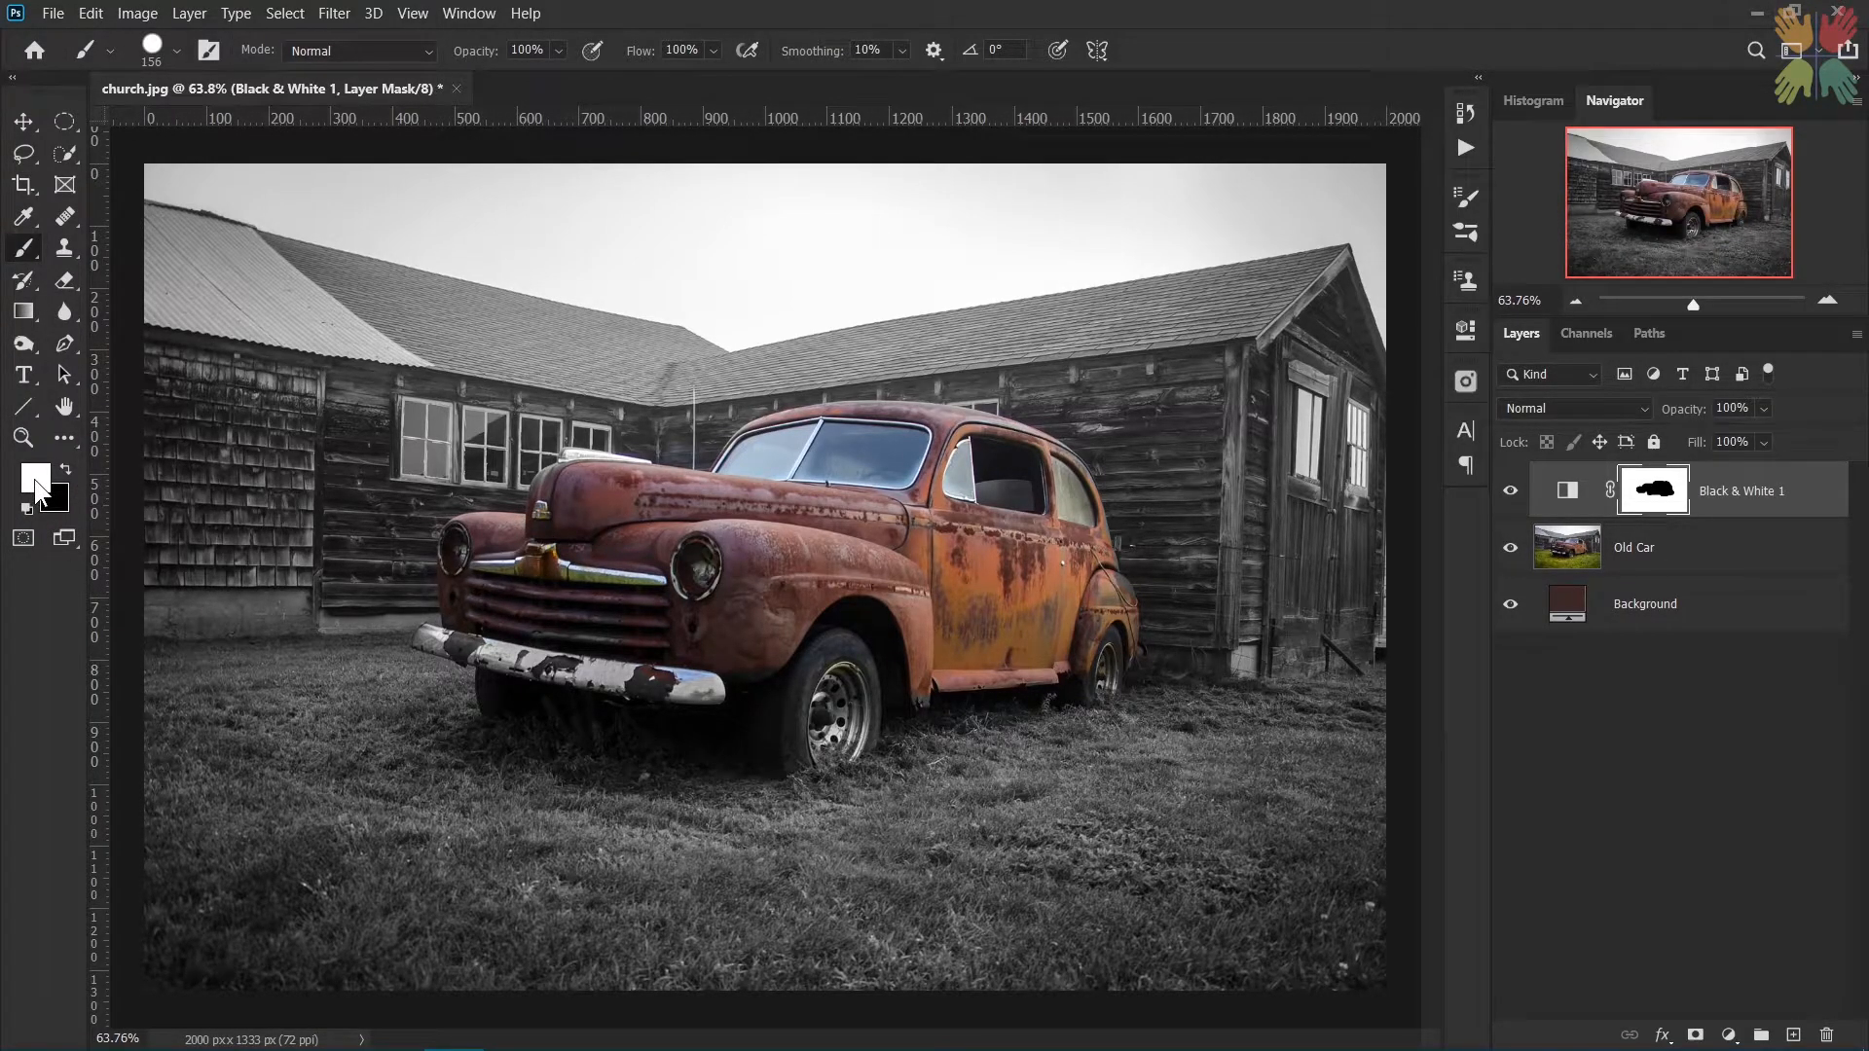
{"action": "mouse_move", "coordinate": [693, 665]}
{"action": "left_mouse_down"}
{"action": "mouse_move", "coordinate": [631, 609]}
{"action": "mouse_move", "coordinate": [516, 591]}
{"action": "mouse_move", "coordinate": [646, 526]}
{"action": "mouse_move", "coordinate": [585, 475]}
{"action": "mouse_move", "coordinate": [405, 588]}
{"action": "mouse_move", "coordinate": [791, 546]}
{"action": "mouse_move", "coordinate": [850, 563]}
{"action": "mouse_move", "coordinate": [780, 565]}
{"action": "mouse_move", "coordinate": [845, 561]}
{"action": "mouse_move", "coordinate": [901, 526]}
{"action": "mouse_move", "coordinate": [896, 482]}
{"action": "mouse_move", "coordinate": [798, 570]}
{"action": "mouse_move", "coordinate": [875, 620]}
{"action": "mouse_move", "coordinate": [1091, 647]}
{"action": "mouse_move", "coordinate": [1059, 528]}
{"action": "mouse_move", "coordinate": [918, 557]}
{"action": "left_mouse_up"}
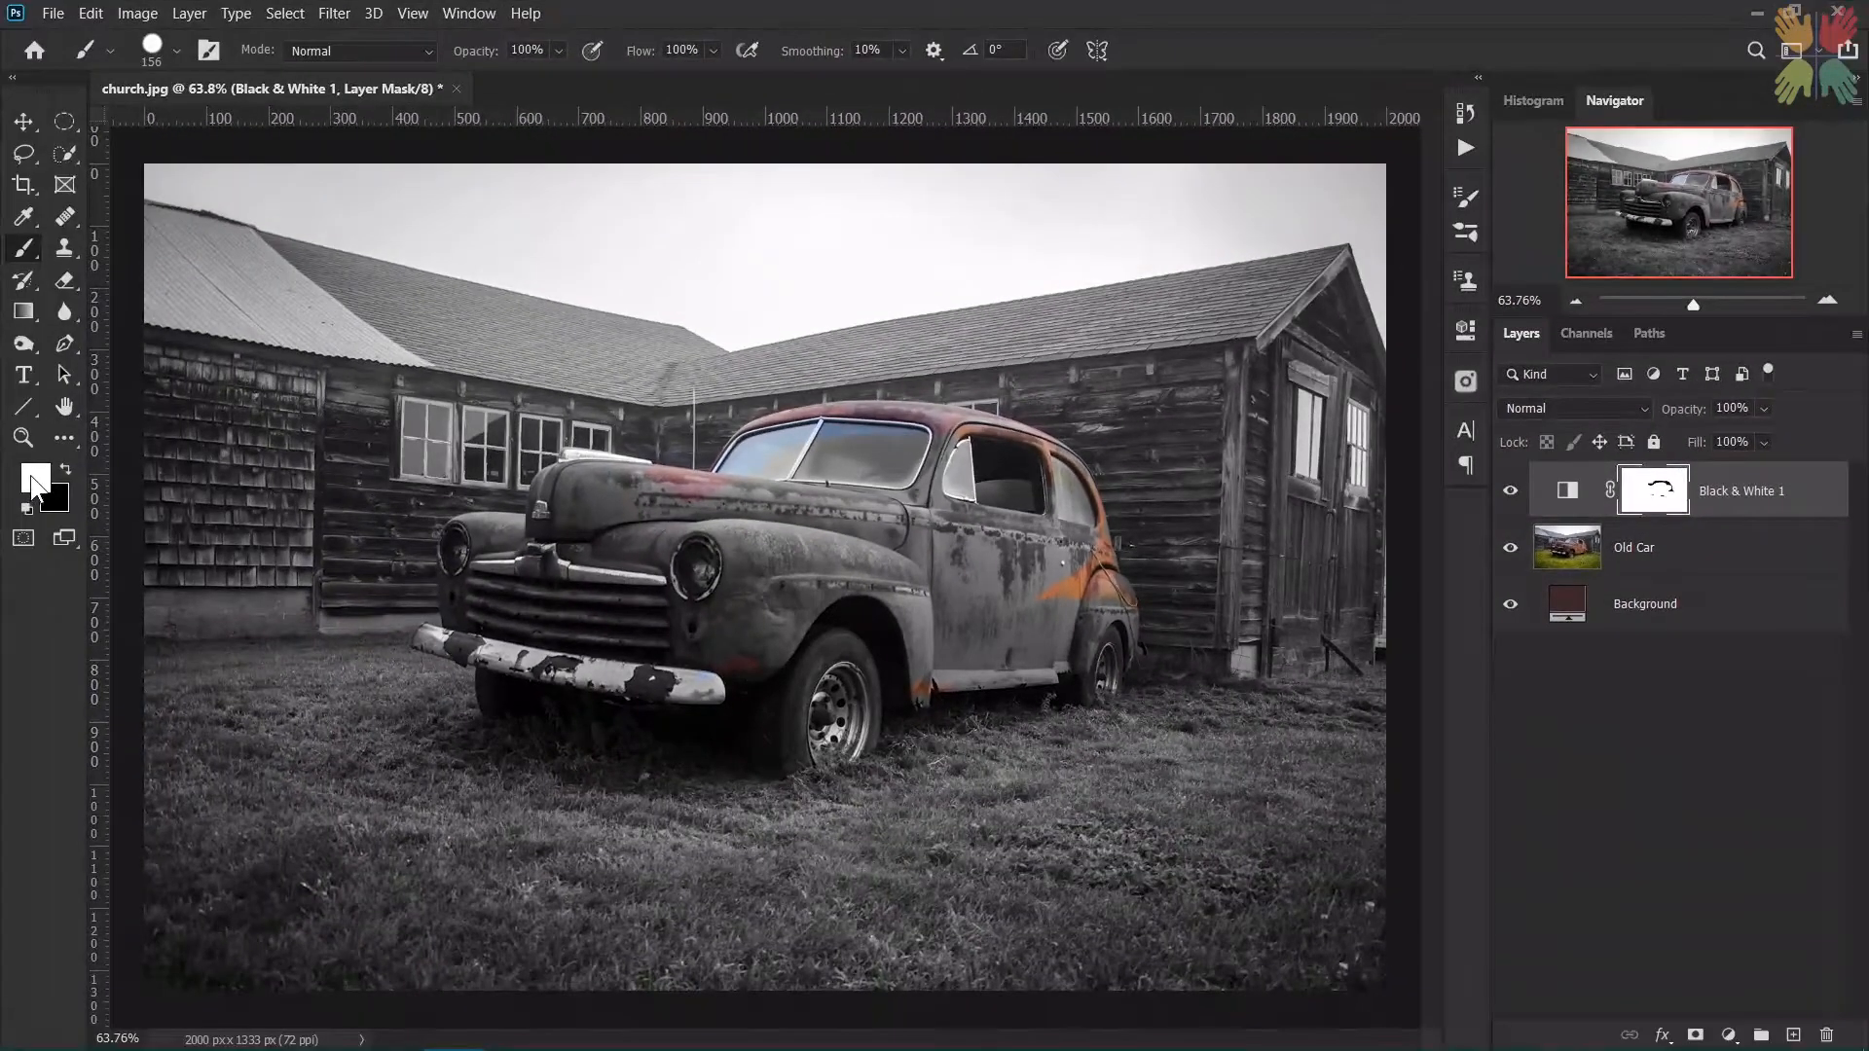
- Check the foreground colour in the Color Picker, and reset the foreground and background colours to their defaults with the Old Car layer selected
{"action": "left_click", "coordinate": [33, 477]}
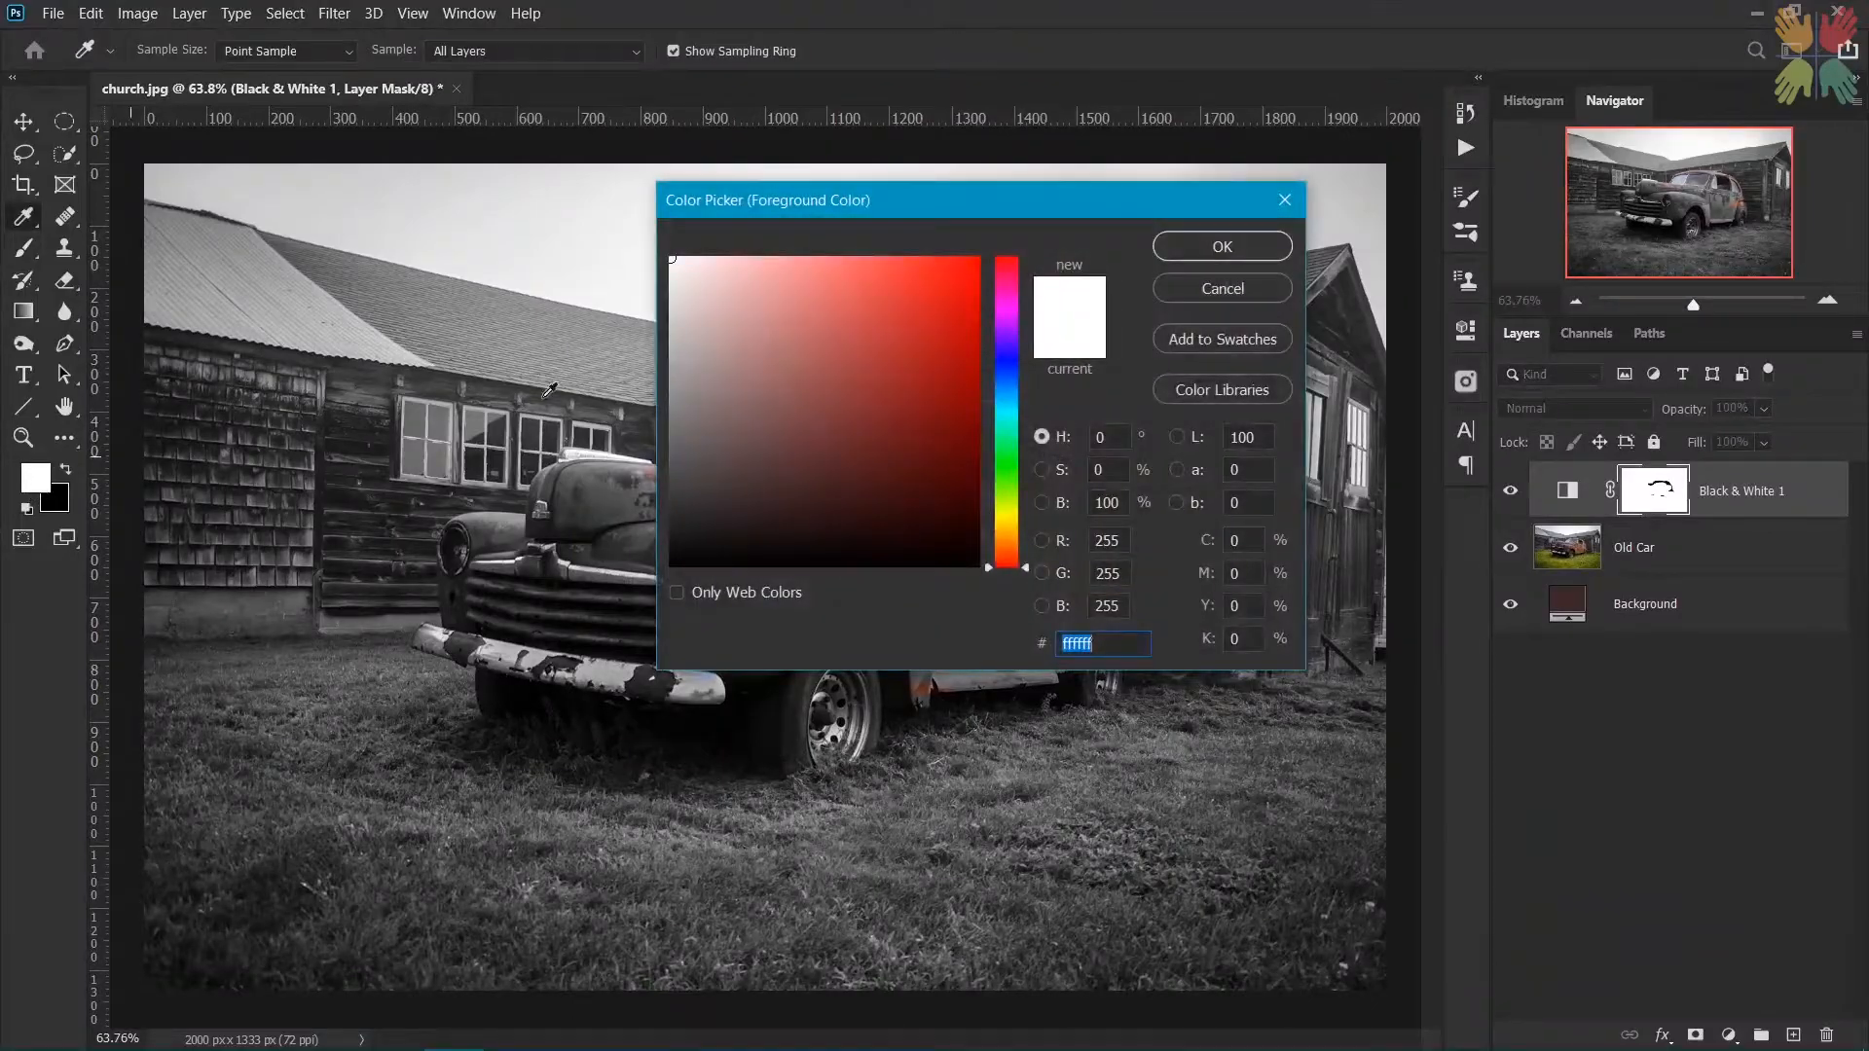
{"action": "left_click", "coordinate": [1248, 287]}
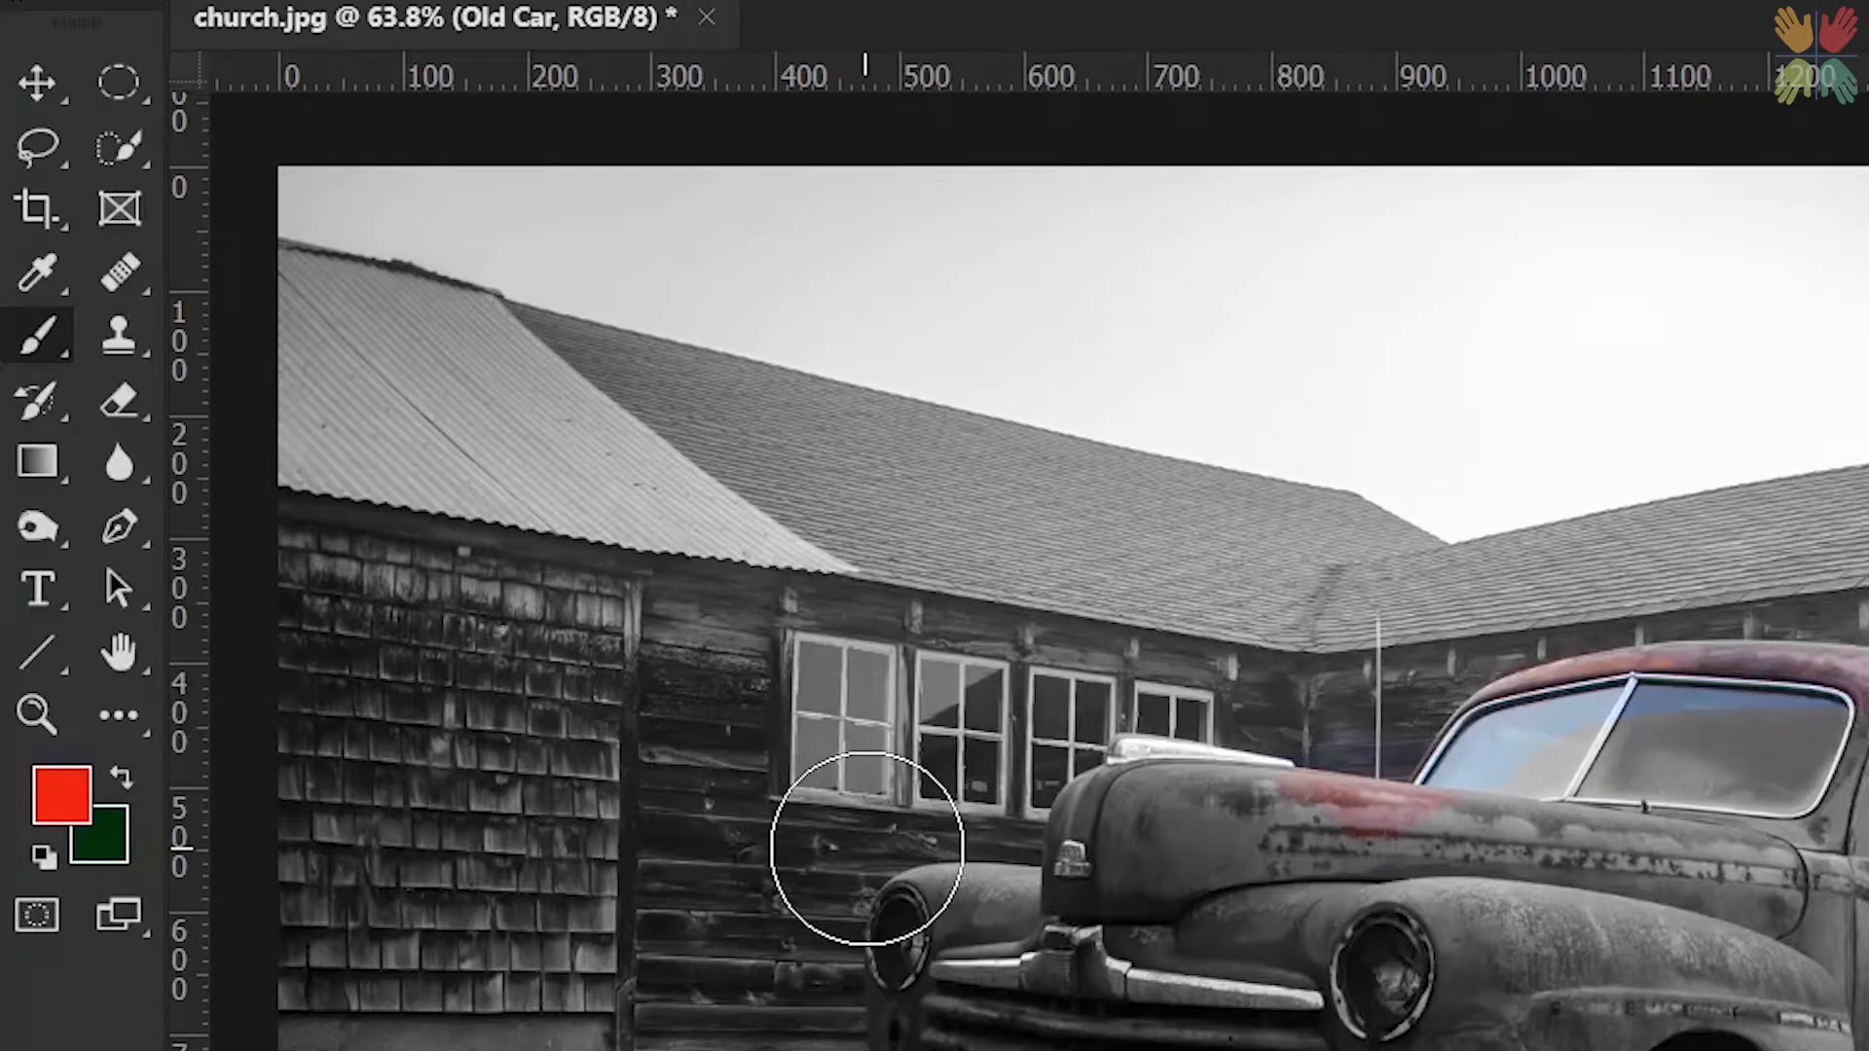
{"action": "key", "text": "d"}
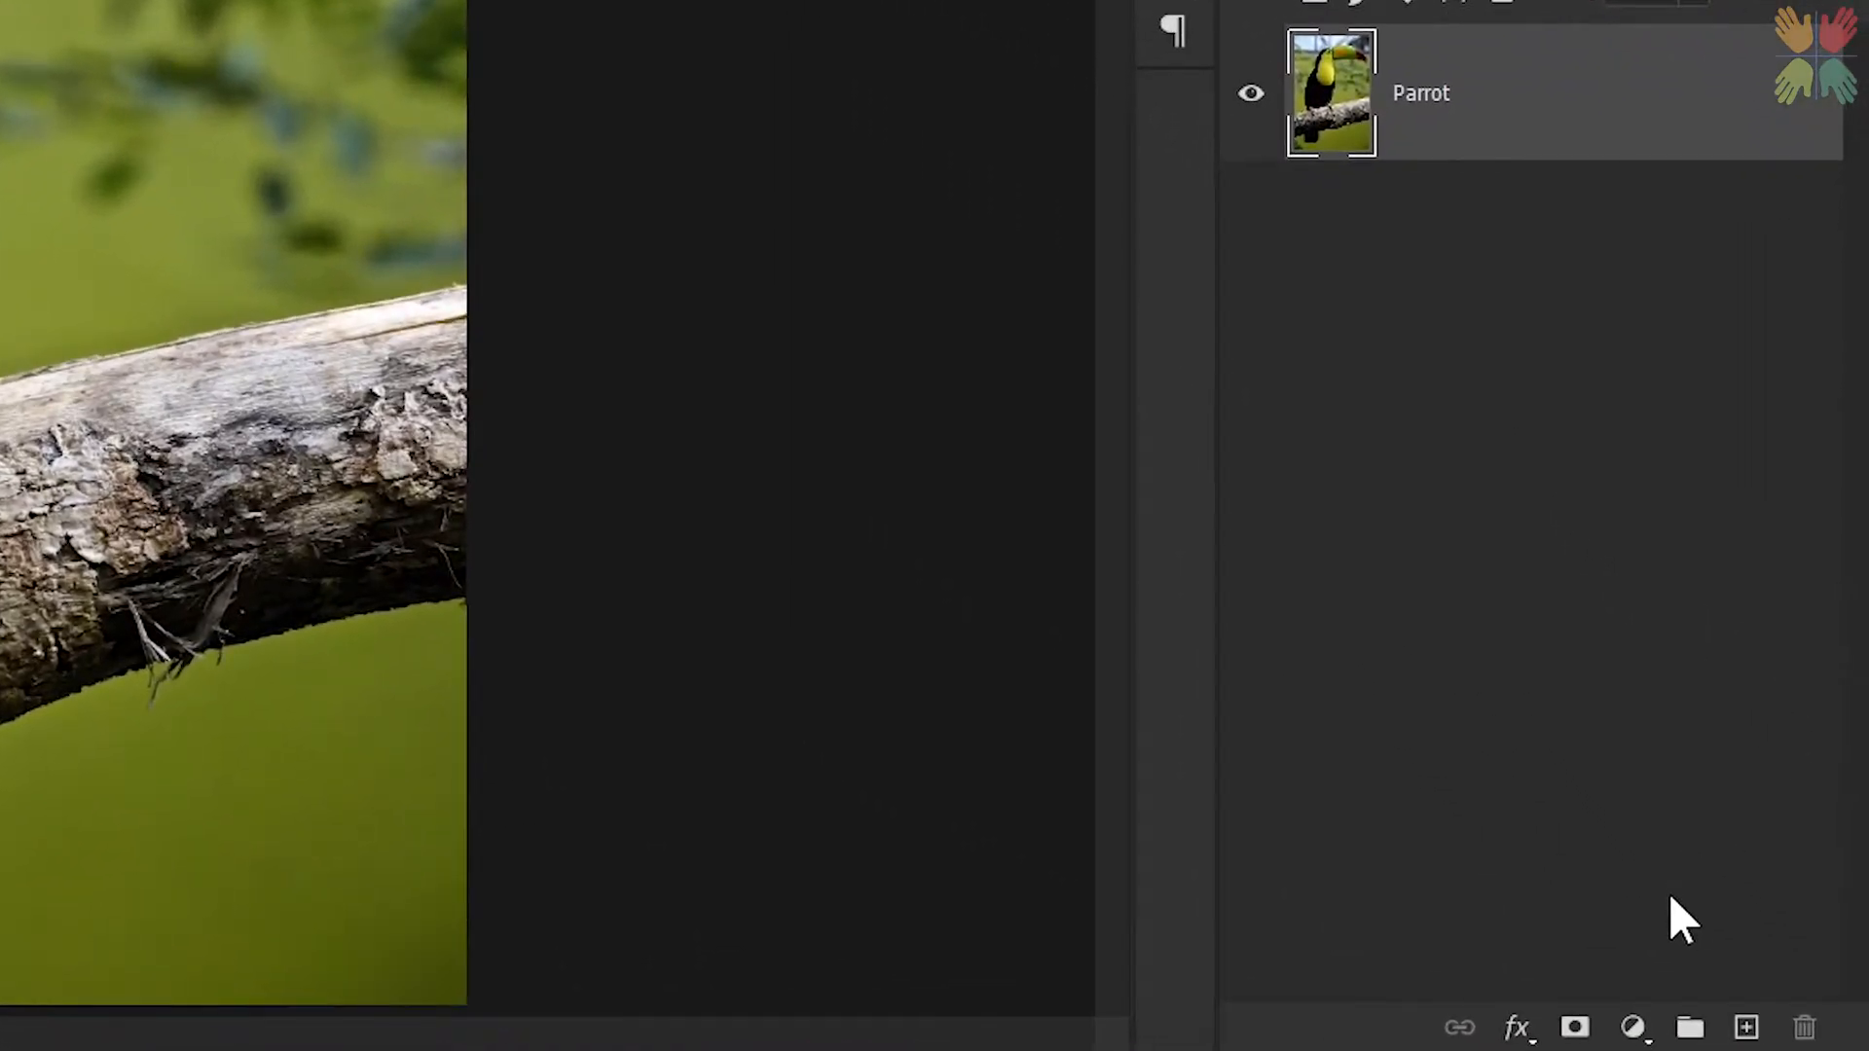
- Add a Black & White adjustment layer above the Parrot layer, keeping its default settings
{"action": "left_click", "coordinate": [1633, 1029]}
{"action": "left_click", "coordinate": [1623, 690]}
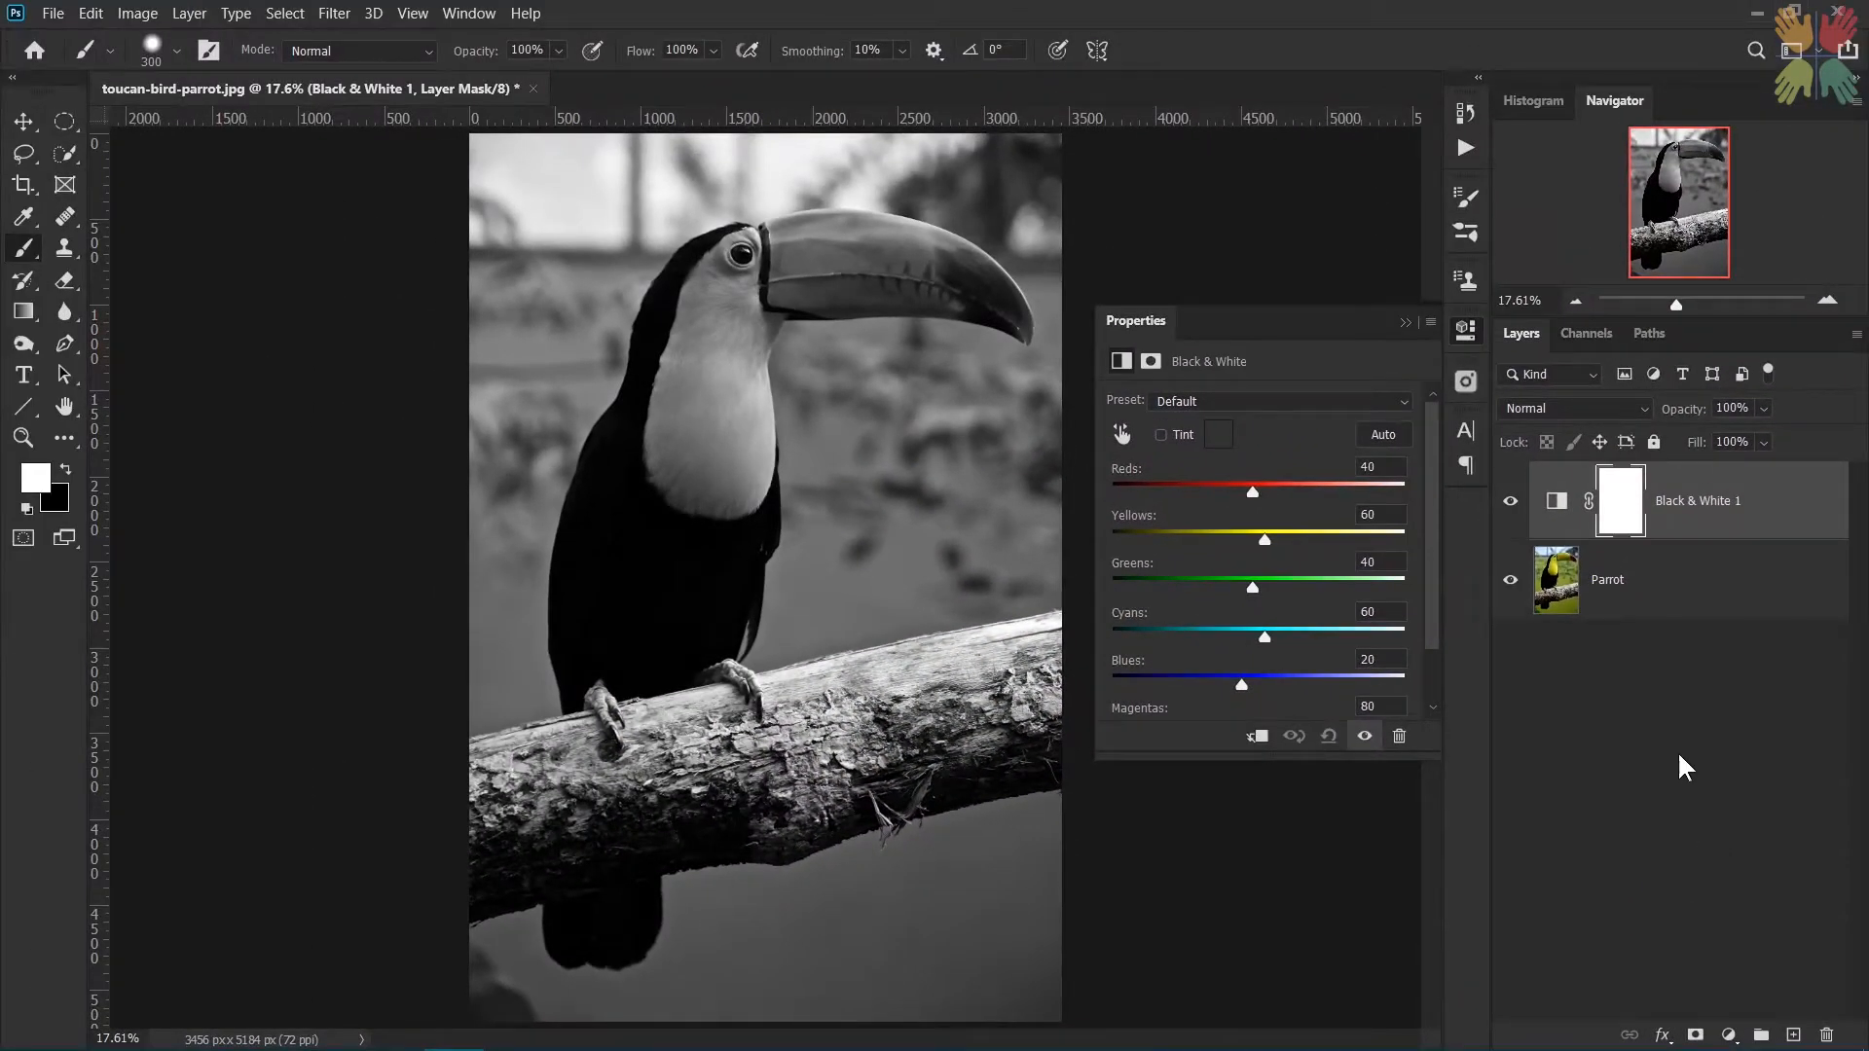
{"action": "left_click", "coordinate": [1405, 322]}
{"action": "left_click", "coordinate": [1548, 500]}
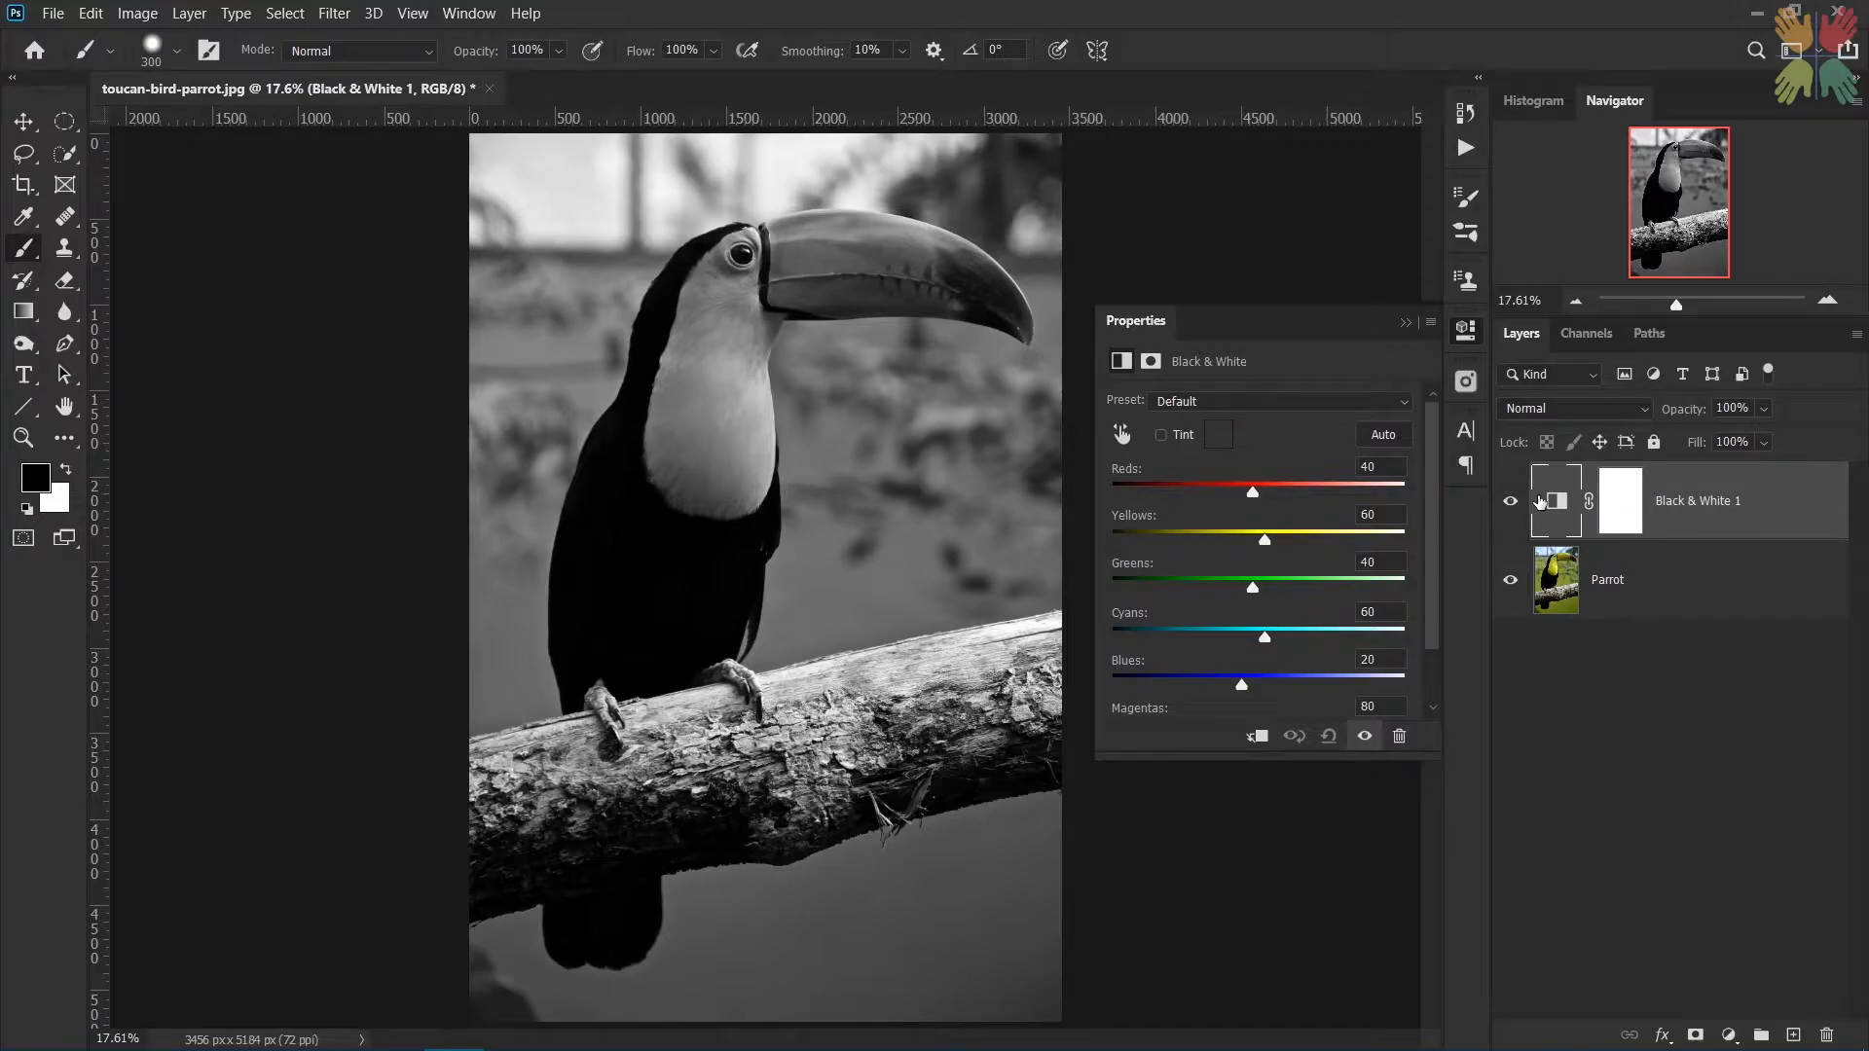
{"action": "left_click", "coordinate": [1405, 322]}
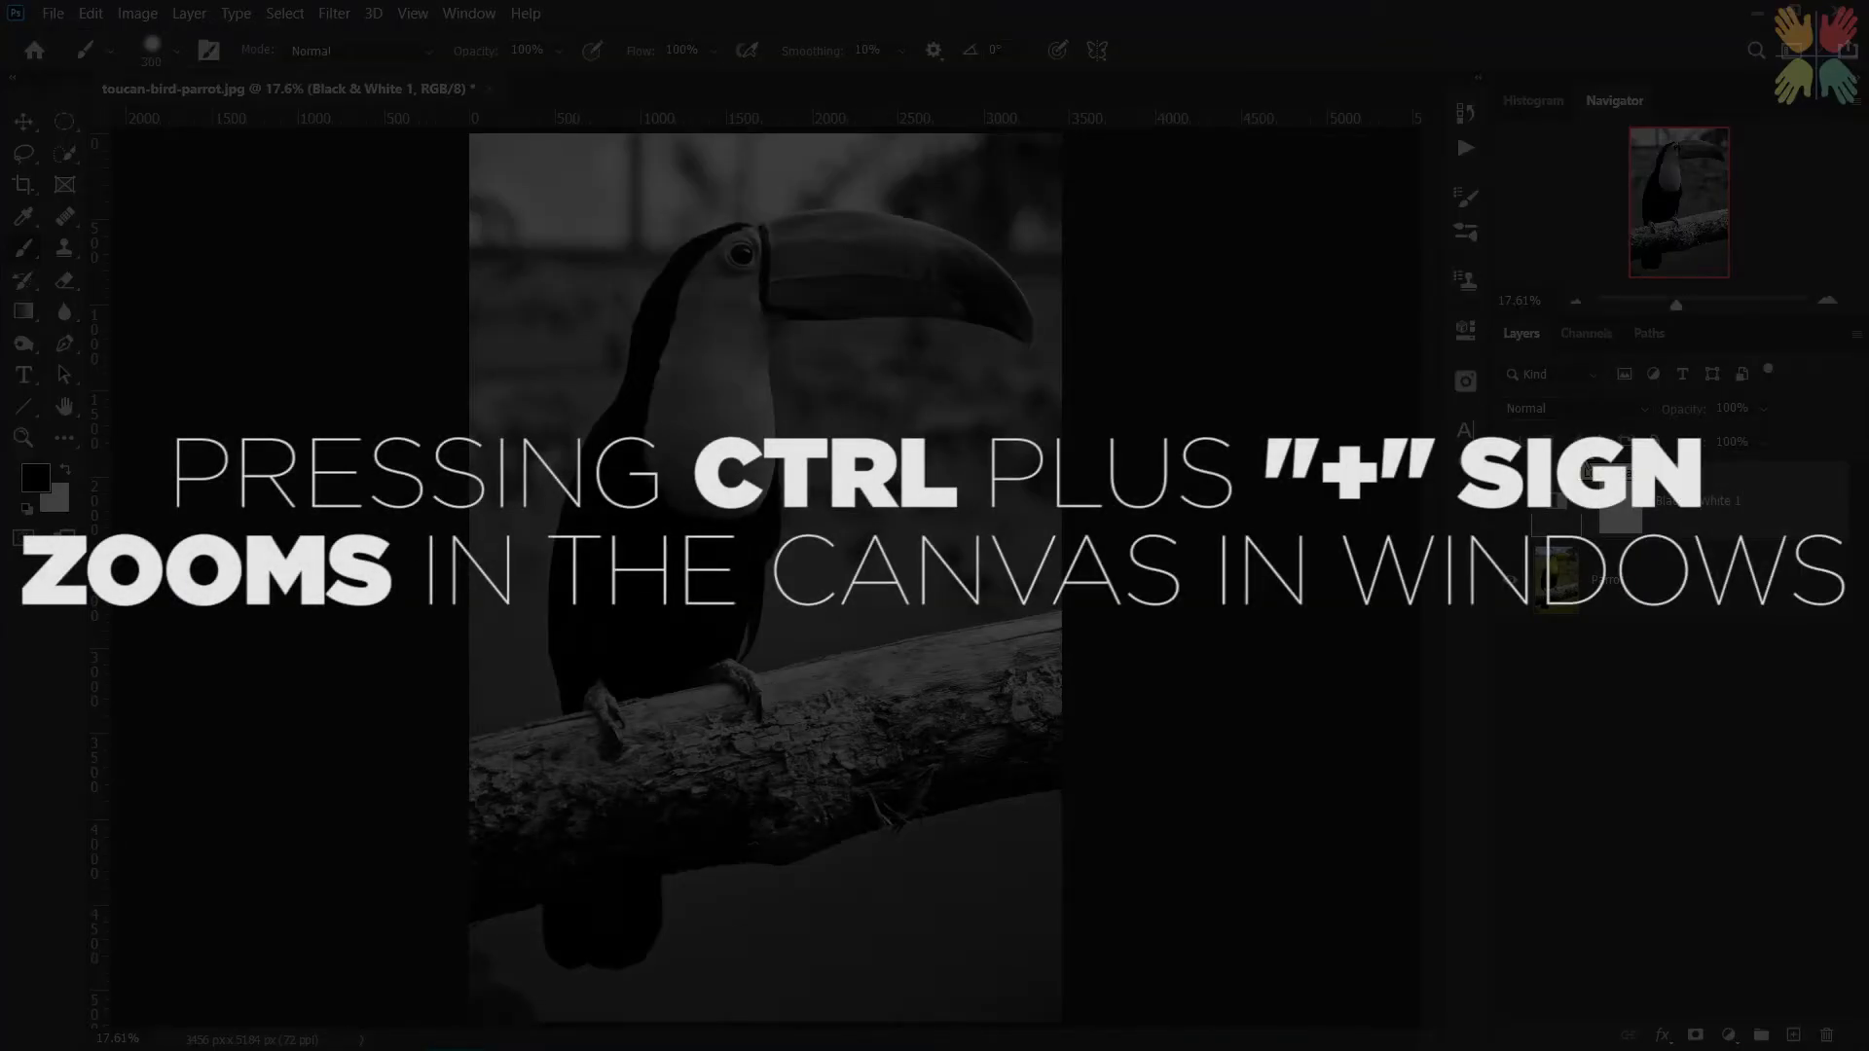
{"action": "key", "text": "ctrl+plus"}
{"action": "key", "text": "ctrl+plus"}
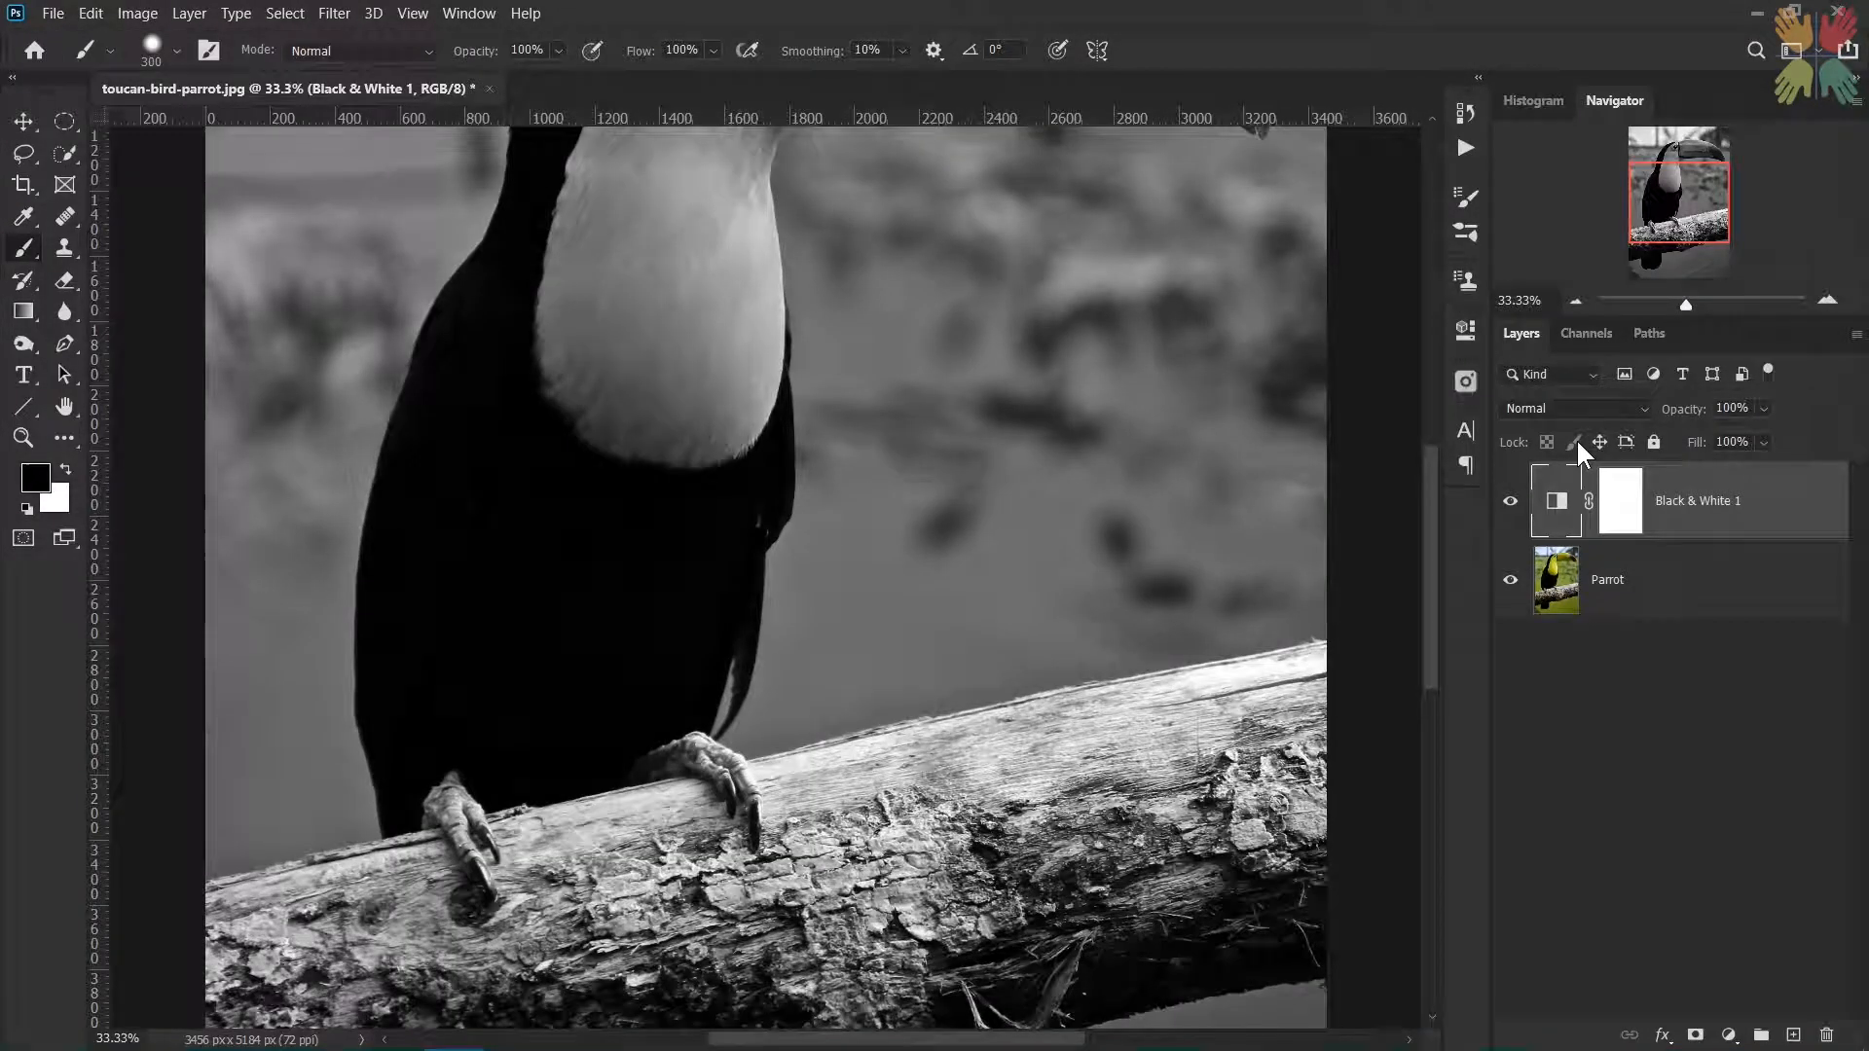
{"action": "key", "text": "ctrl+minus"}
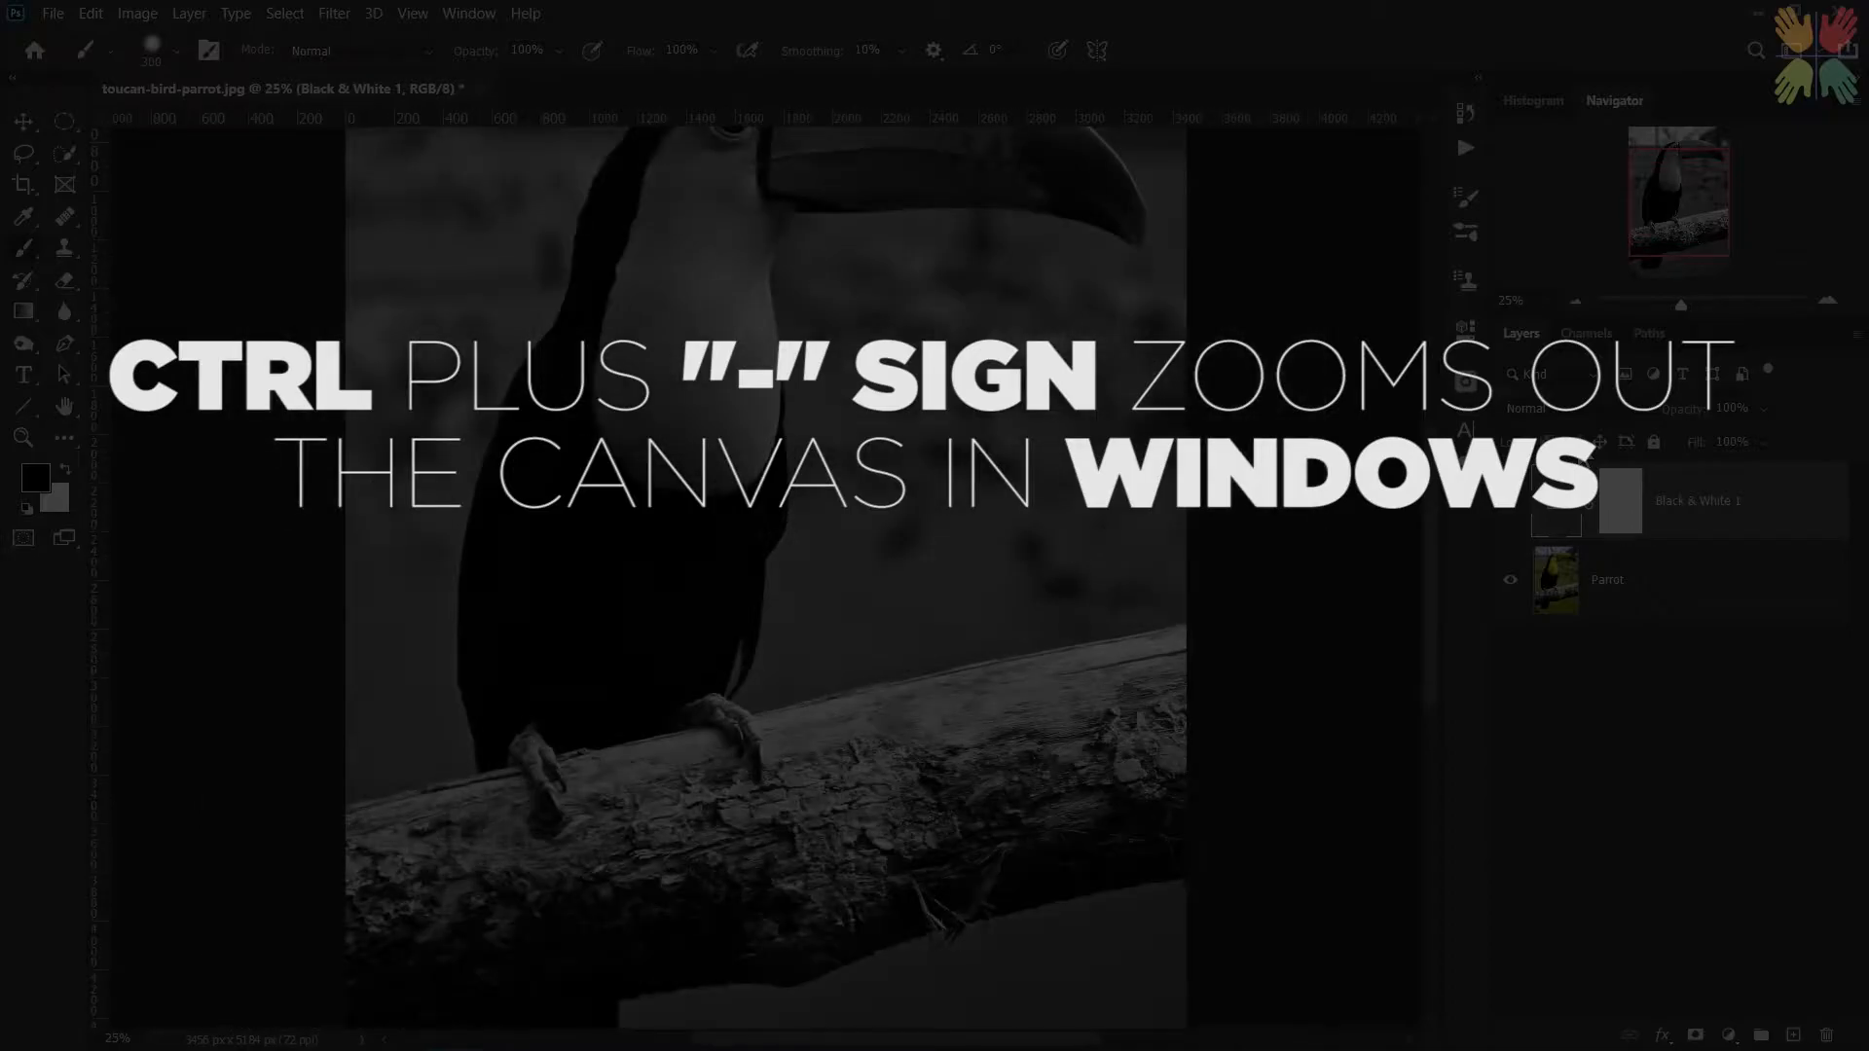
{"action": "key", "text": "ctrl+minus"}
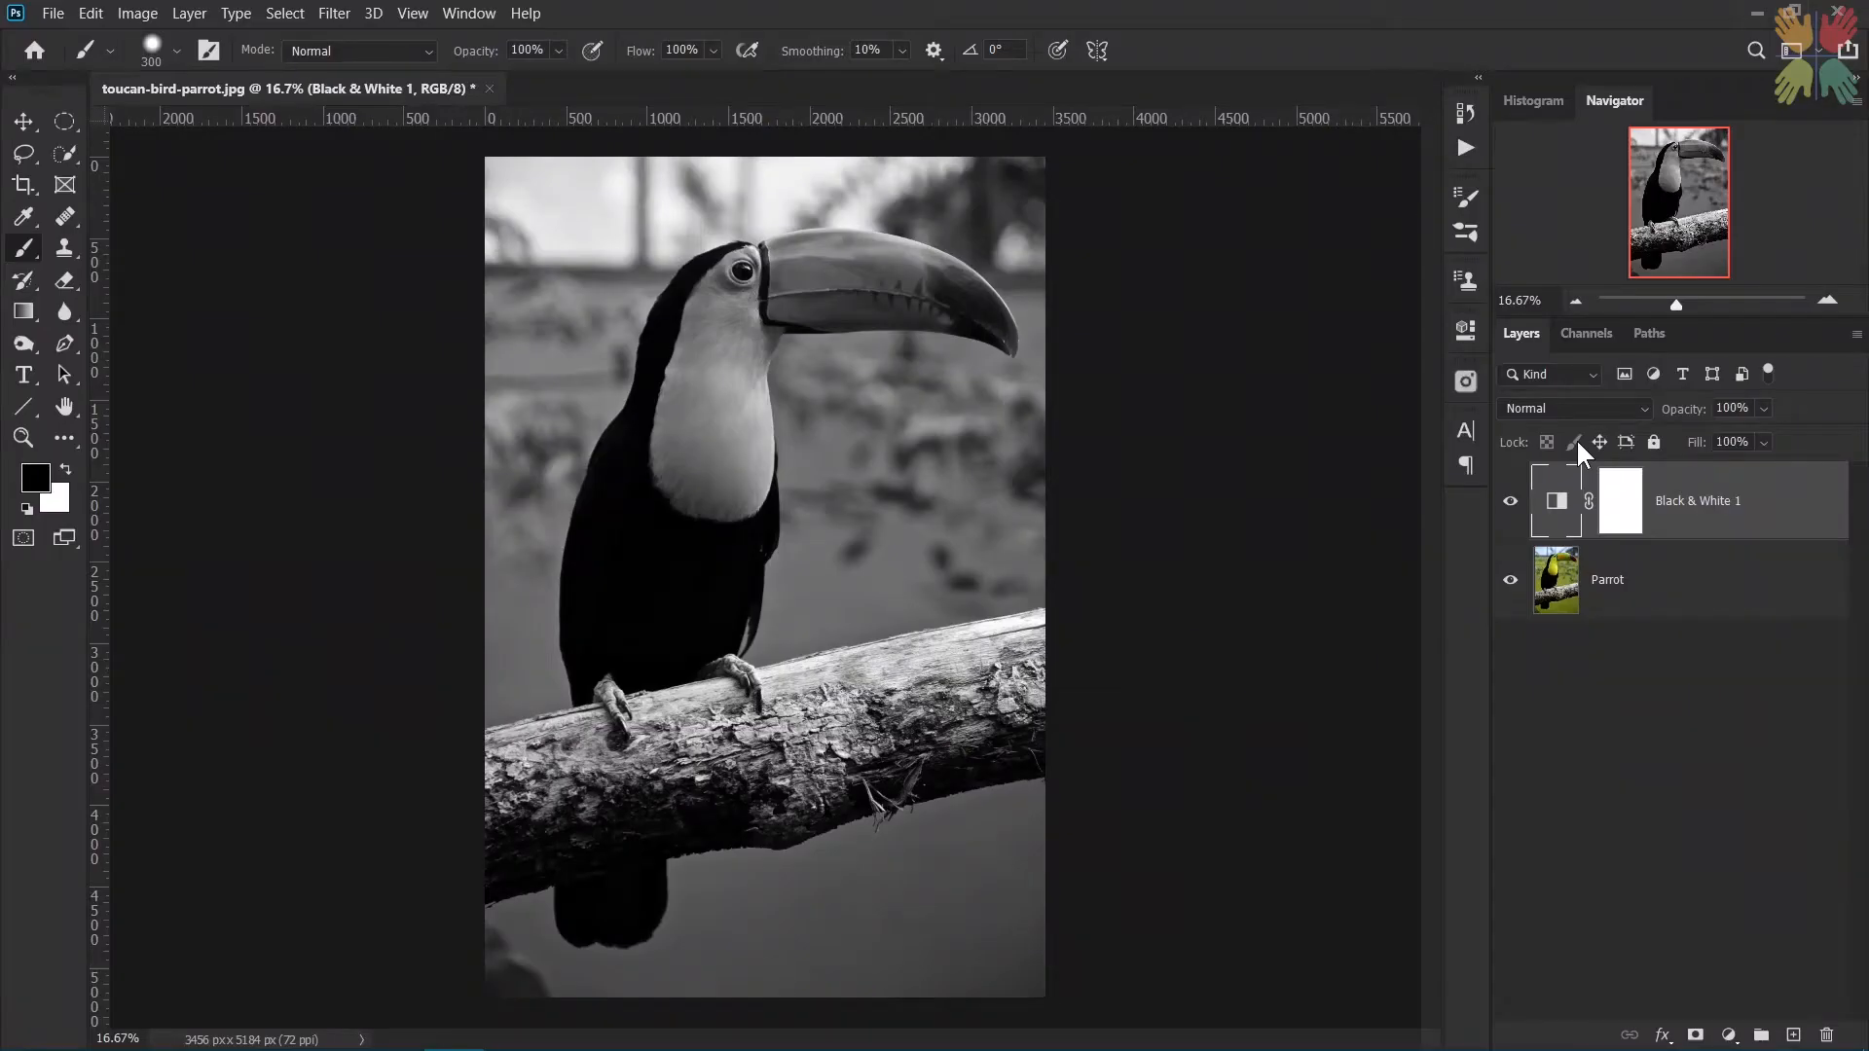
- On the Black & White 1 mask, paint black with a 500 px brush over the toucan's throat, face and beak to reveal their colour
{"action": "left_click", "coordinate": [1621, 500]}
{"action": "key", "text": "x"}
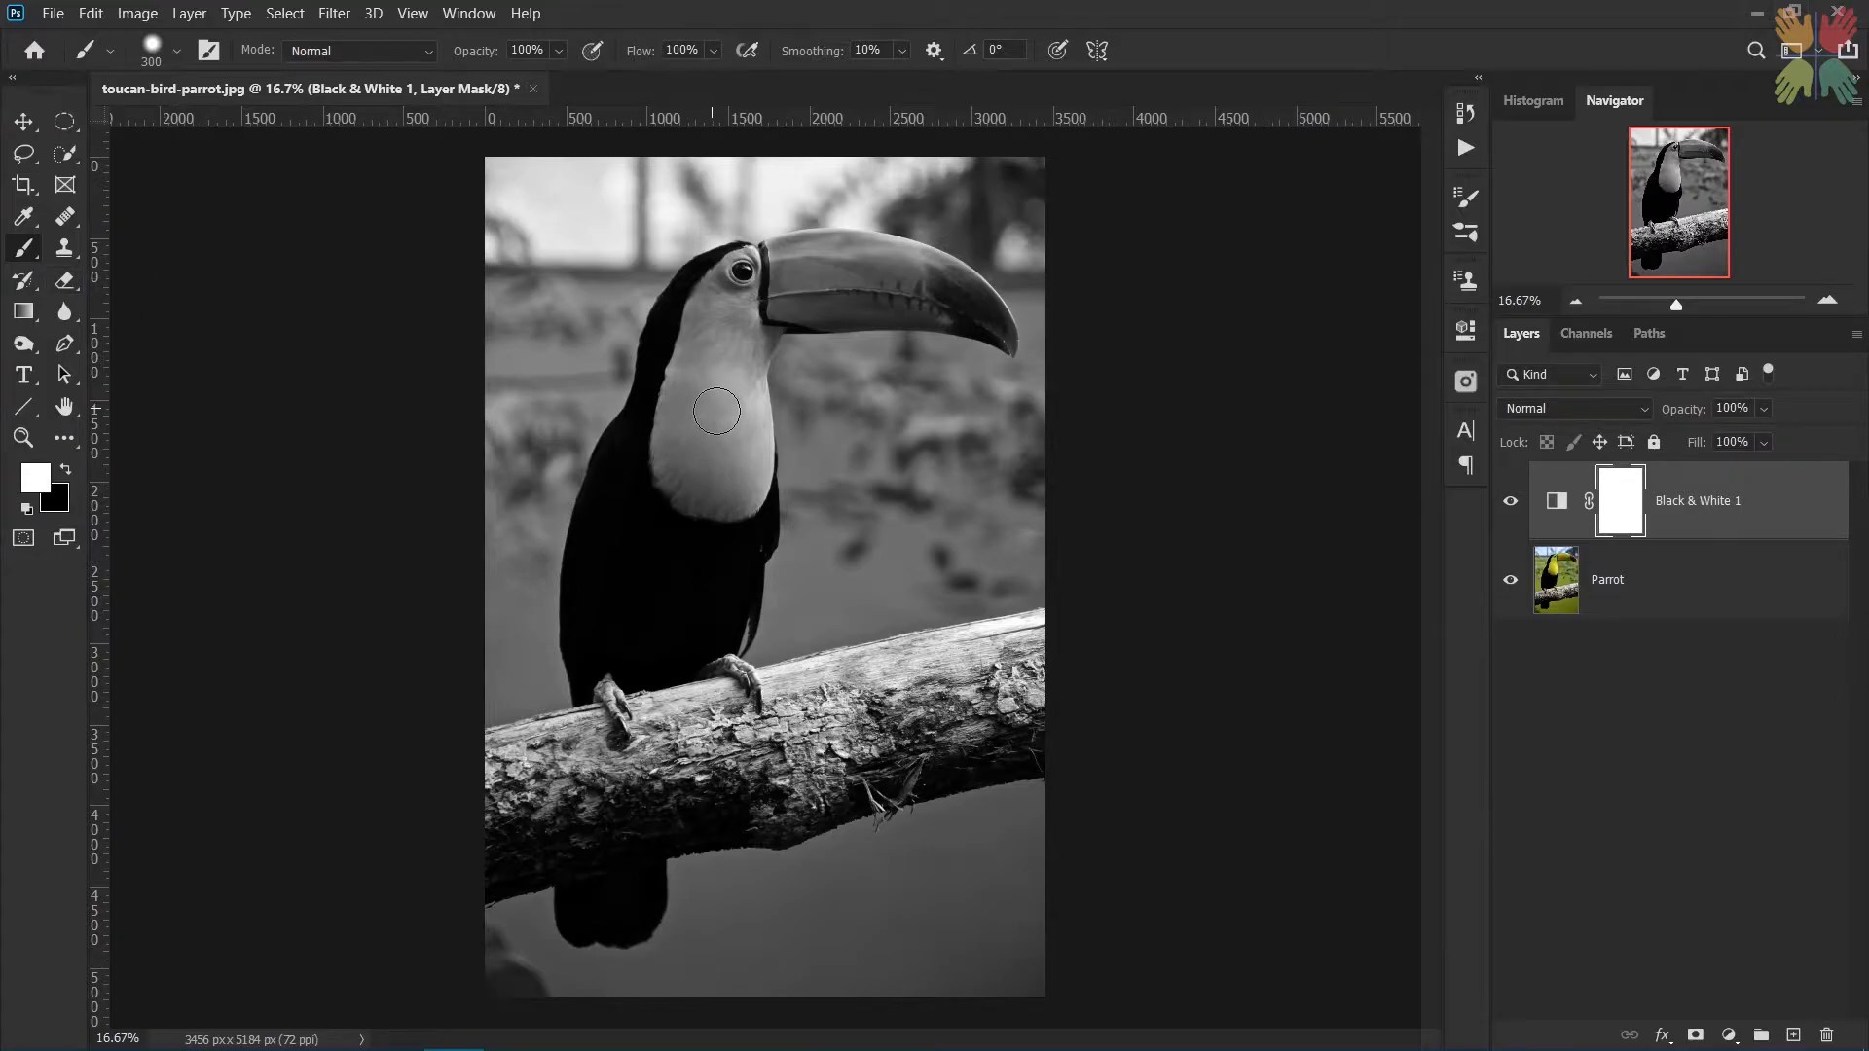
{"action": "left_click_drag", "start_coordinate": [716, 412], "coordinate": [735, 415]}
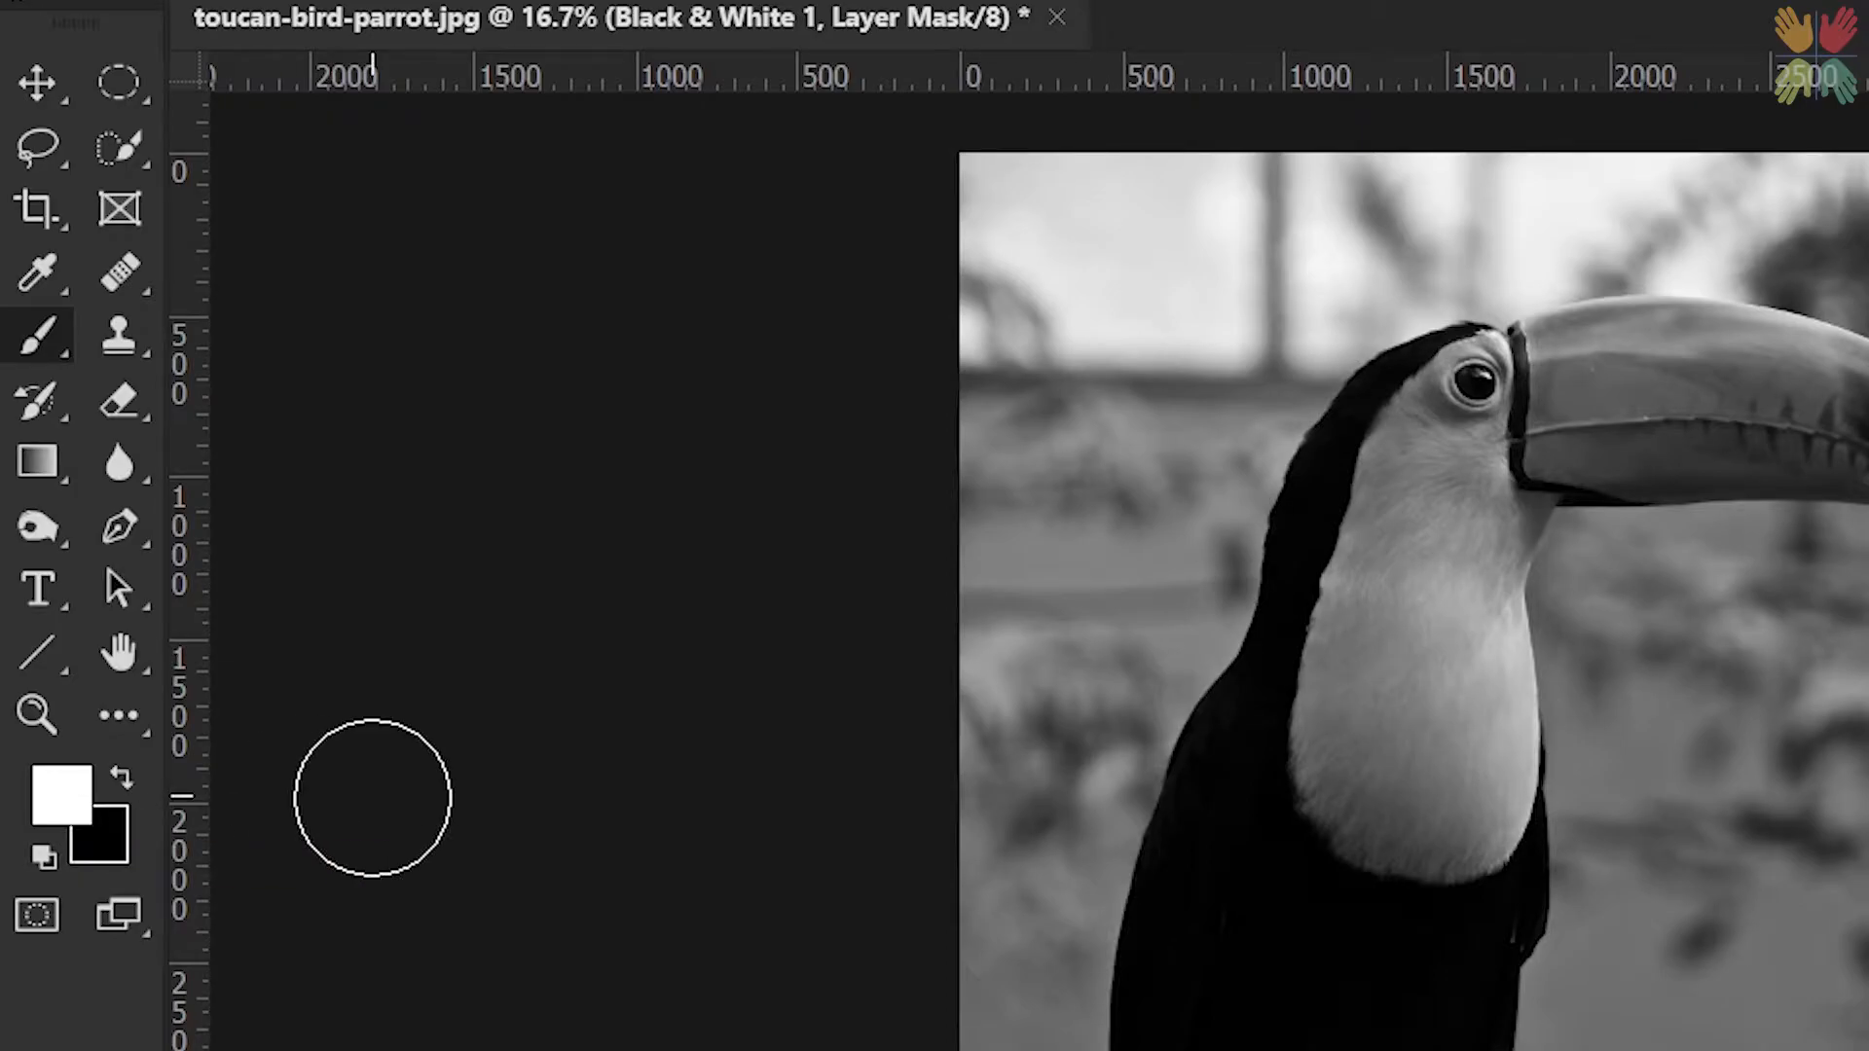
{"action": "key", "text": "x"}
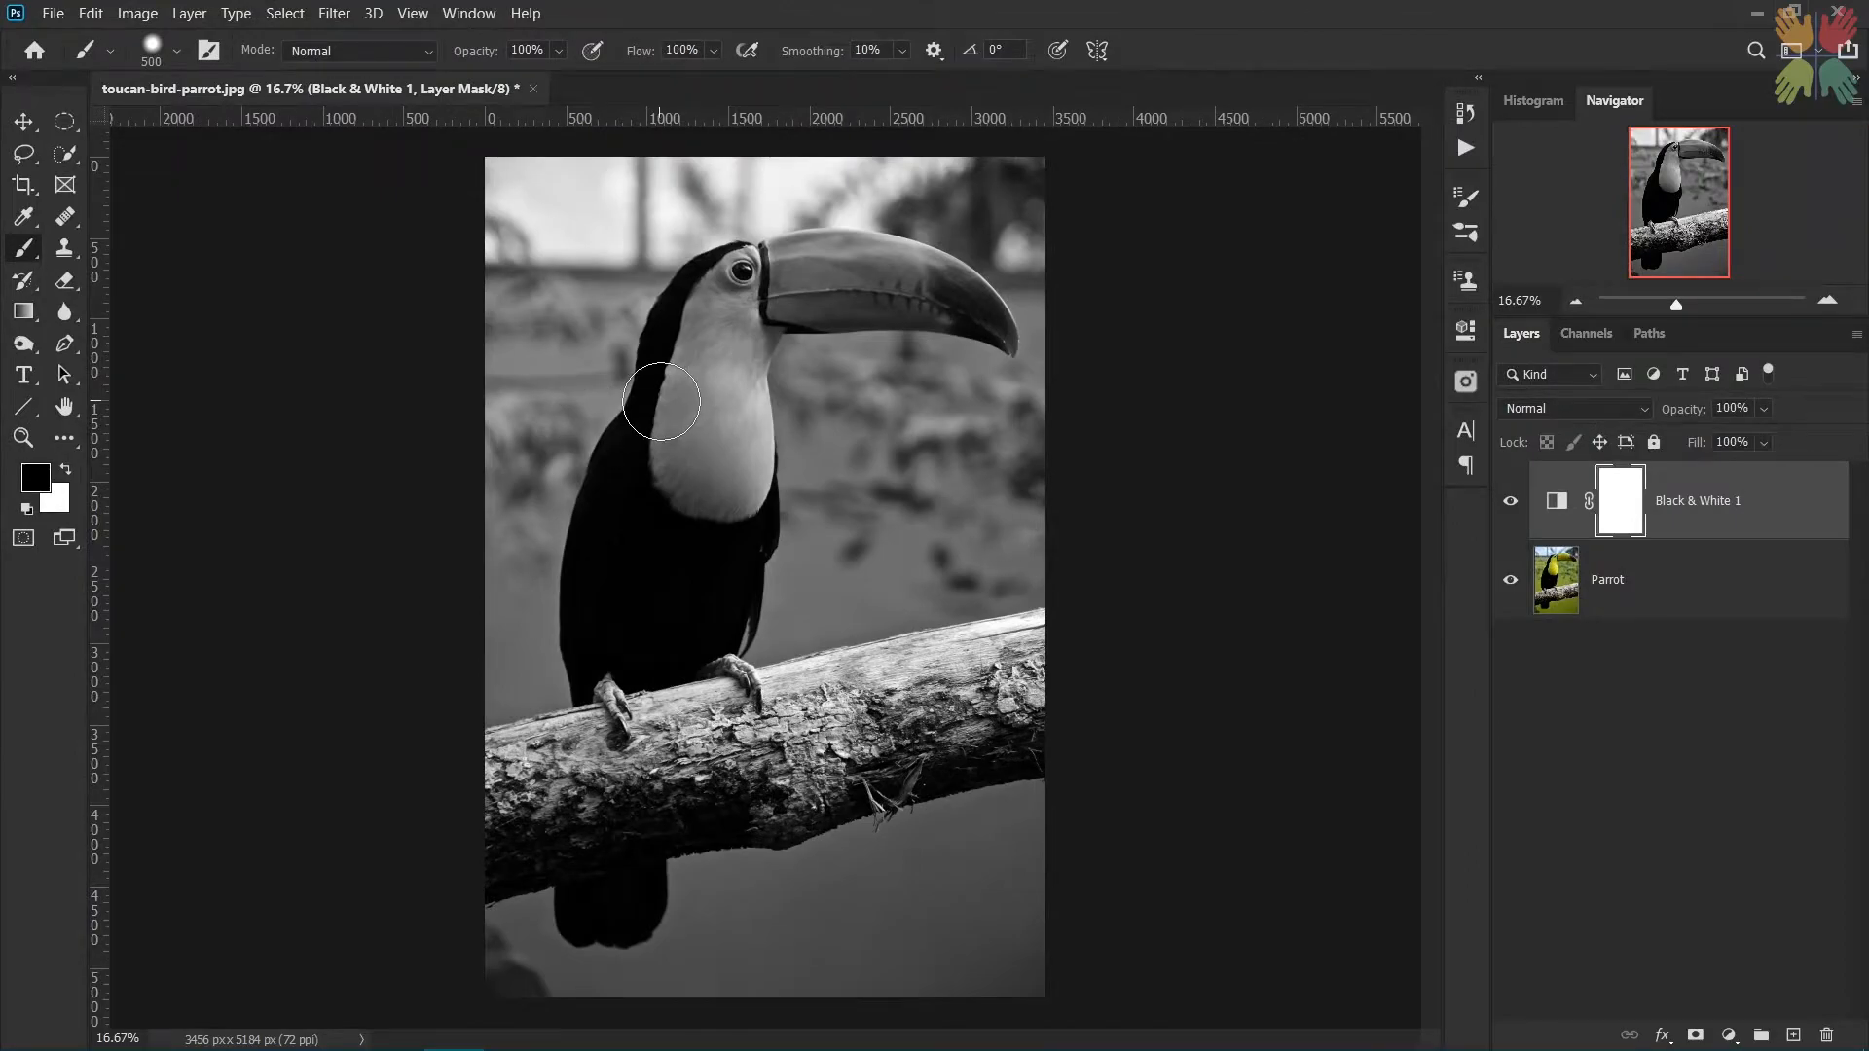
{"action": "scroll", "coordinate": [674, 430], "scroll_direction": "up", "scroll_amount": 1}
{"action": "mouse_move", "coordinate": [674, 431]}
{"action": "left_mouse_down"}
{"action": "mouse_move", "coordinate": [686, 453]}
{"action": "mouse_move", "coordinate": [750, 256]}
{"action": "mouse_move", "coordinate": [764, 380]}
{"action": "mouse_move", "coordinate": [740, 506]}
{"action": "mouse_move", "coordinate": [735, 468]}
{"action": "mouse_move", "coordinate": [834, 244]}
{"action": "mouse_move", "coordinate": [925, 239]}
{"action": "mouse_move", "coordinate": [846, 265]}
{"action": "mouse_move", "coordinate": [949, 258]}
{"action": "mouse_move", "coordinate": [1022, 292]}
{"action": "mouse_move", "coordinate": [1034, 319]}
{"action": "left_mouse_up"}
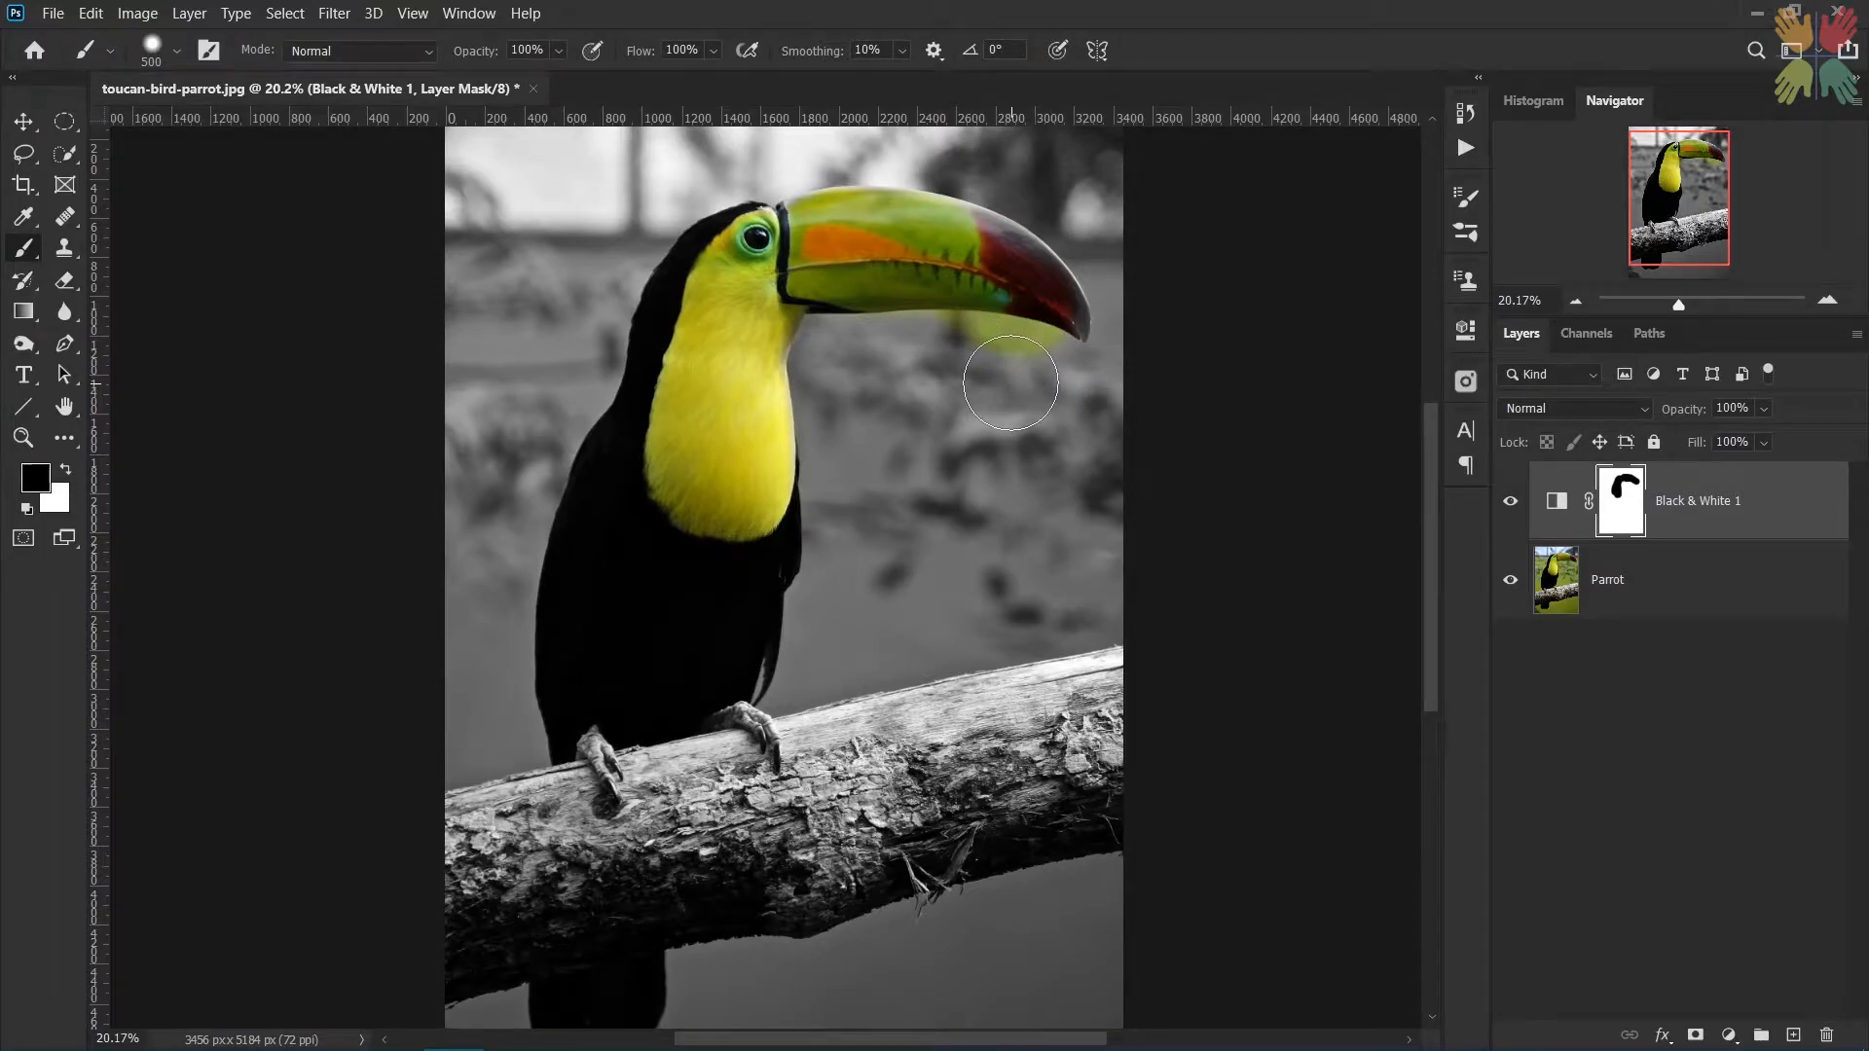
- Paint white on the mask over the colour spill below the beak, and touch up the beak through to its tip with black
{"action": "key", "text": "x"}
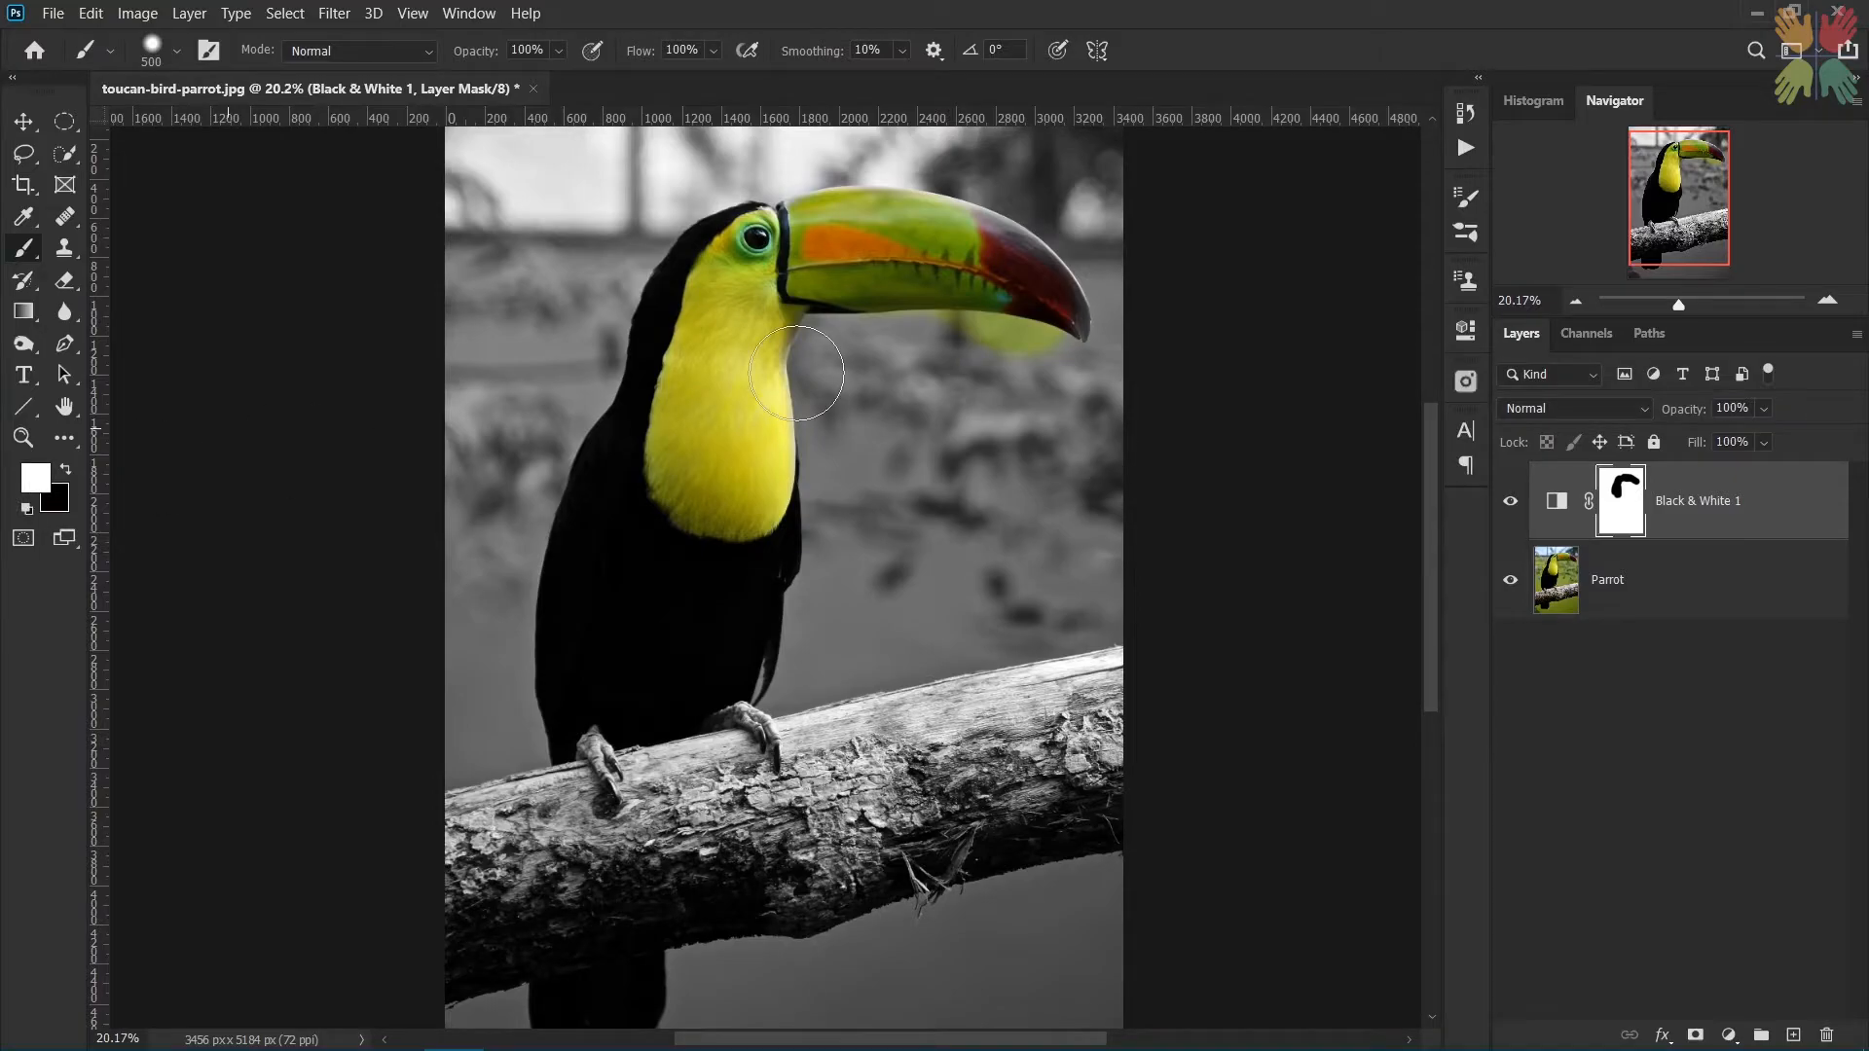
{"action": "left_click_drag", "start_coordinate": [880, 366], "coordinate": [1039, 368]}
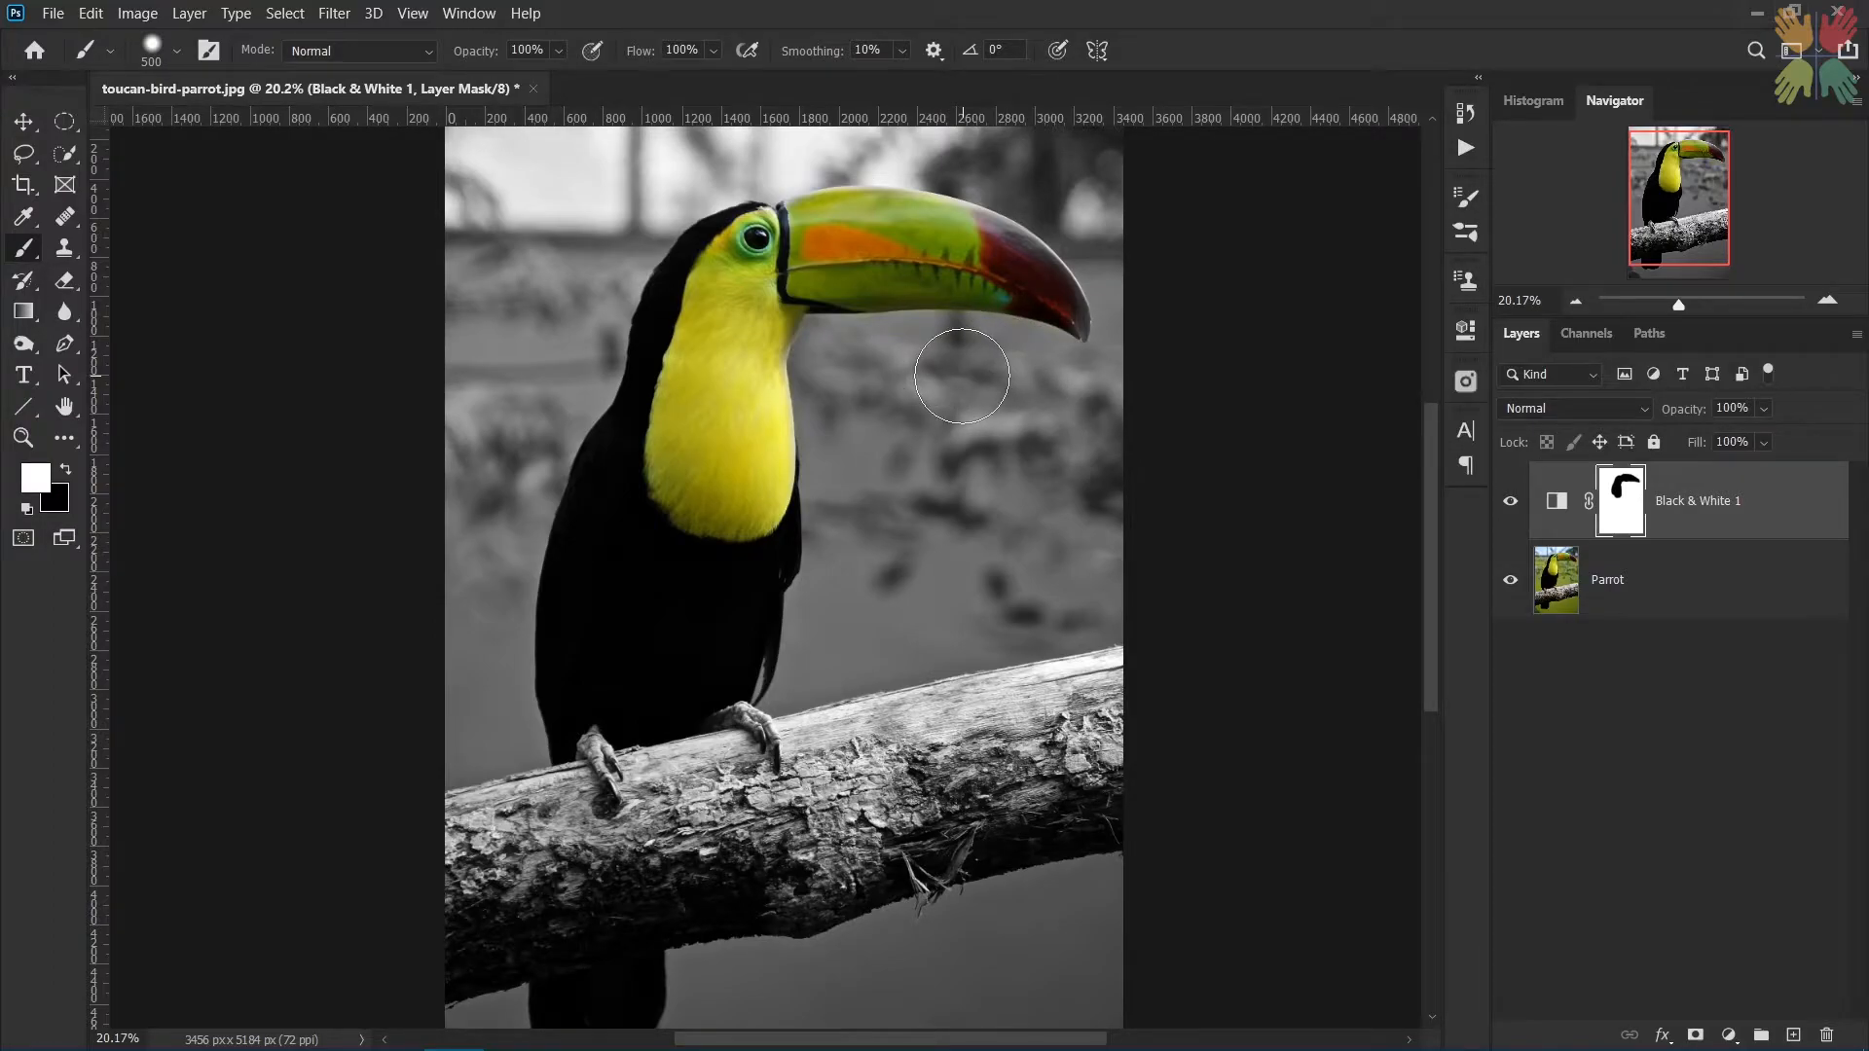
{"action": "key", "text": "x"}
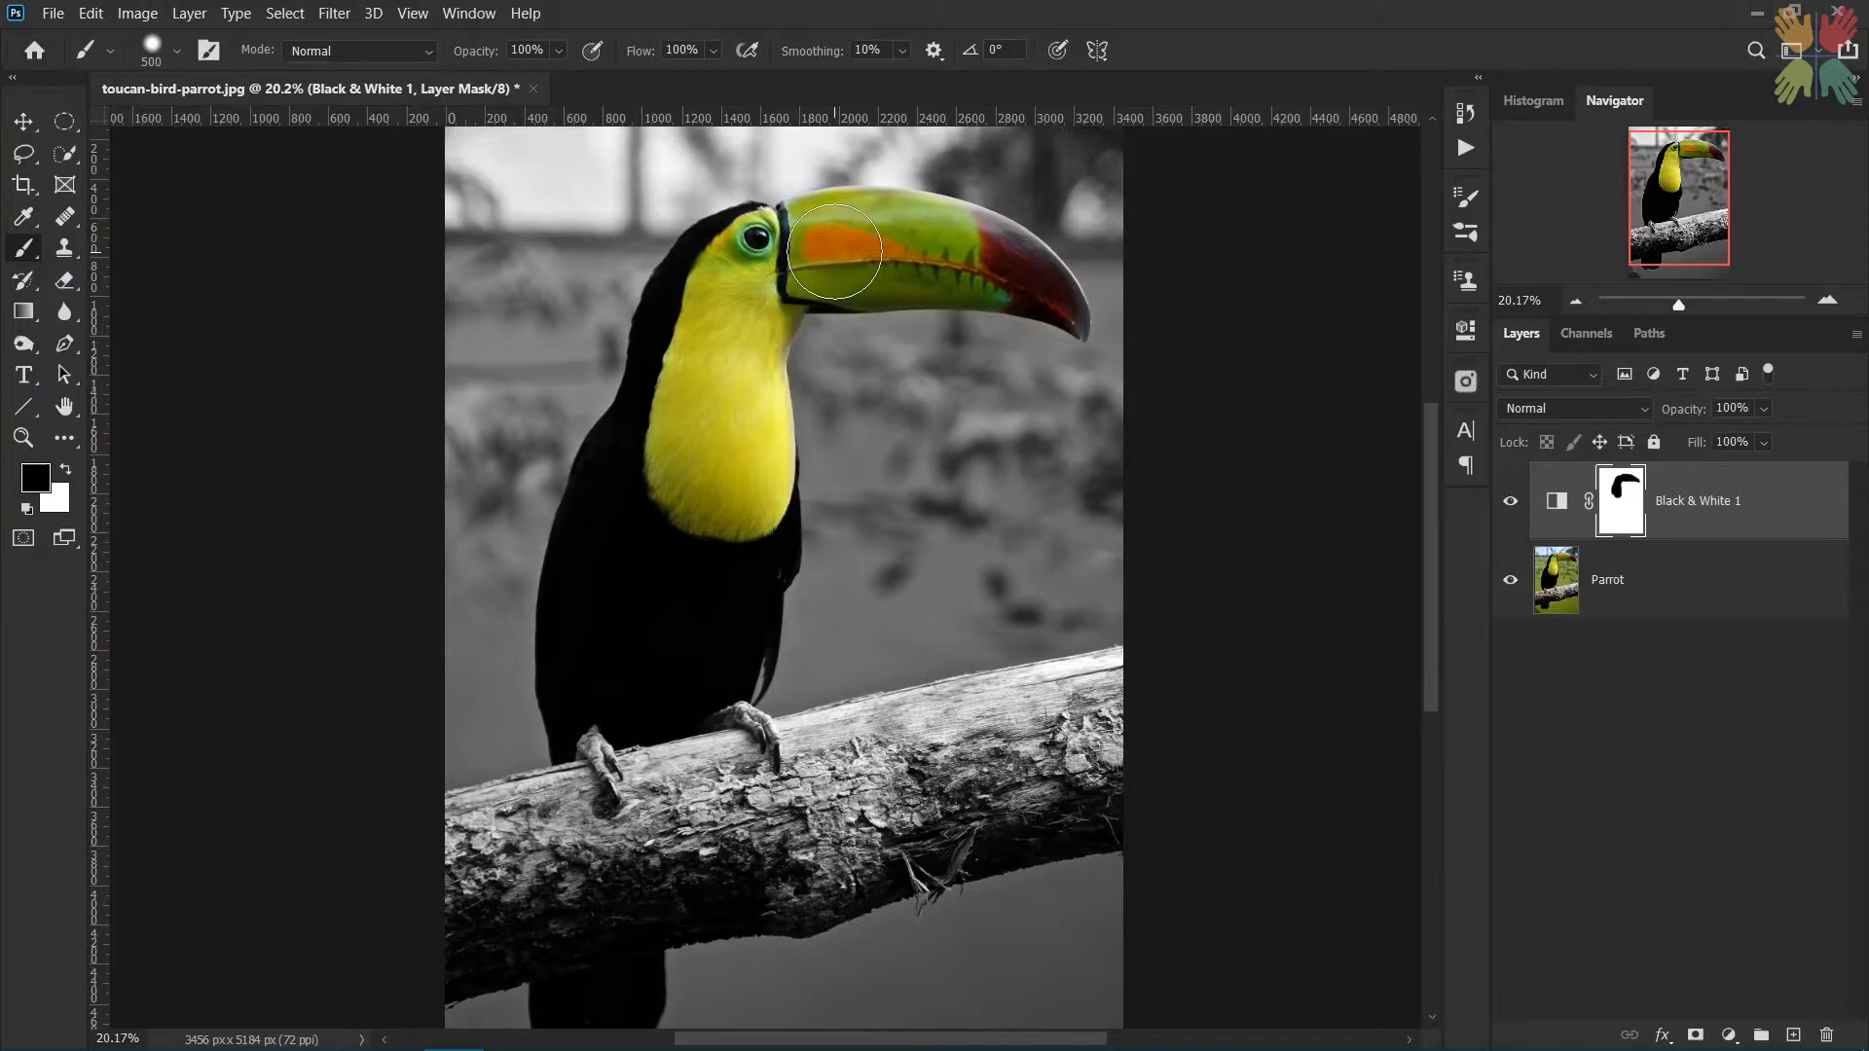
{"action": "left_click_drag", "start_coordinate": [834, 251], "coordinate": [825, 250]}
{"action": "left_click_drag", "start_coordinate": [903, 259], "coordinate": [886, 259]}
{"action": "mouse_move", "coordinate": [1052, 298]}
{"action": "left_mouse_down"}
{"action": "mouse_move", "coordinate": [1072, 321]}
{"action": "mouse_move", "coordinate": [1061, 351]}
{"action": "left_mouse_up"}
- Paint black on the mask over both of the toucan's feet to reveal their colour, reducing the brush to 45 px for the details
{"action": "key", "text": "x"}
{"action": "left_click_drag", "start_coordinate": [702, 656], "coordinate": [687, 711]}
{"action": "scroll", "coordinate": [704, 670], "scroll_direction": "up", "scroll_amount": 10}
{"action": "key", "text": "x"}
{"action": "mouse_move", "coordinate": [876, 808]}
{"action": "left_mouse_down"}
{"action": "mouse_move", "coordinate": [765, 783]}
{"action": "mouse_move", "coordinate": [810, 781]}
{"action": "left_mouse_up"}
{"action": "left_click_drag", "start_coordinate": [375, 872], "coordinate": [402, 867]}
{"action": "left_click_drag", "start_coordinate": [488, 778], "coordinate": [497, 572]}
{"action": "mouse_move", "coordinate": [393, 641]}
{"action": "left_mouse_down"}
{"action": "mouse_move", "coordinate": [371, 673]}
{"action": "mouse_move", "coordinate": [410, 664]}
{"action": "mouse_move", "coordinate": [392, 605]}
{"action": "left_mouse_up"}
{"action": "right_click", "coordinate": [414, 604], "text": "alt"}
{"action": "mouse_move", "coordinate": [378, 666]}
{"action": "left_mouse_down"}
{"action": "mouse_move", "coordinate": [413, 737]}
{"action": "mouse_move", "coordinate": [430, 673]}
{"action": "left_mouse_up"}
{"action": "left_click_drag", "start_coordinate": [903, 596], "coordinate": [843, 576]}
{"action": "key", "text": "bracketleft"}
{"action": "key", "text": "bracketleft"}
{"action": "key", "text": "bracketleft"}
{"action": "key", "text": "bracketleft"}
{"action": "key", "text": "bracketleft"}
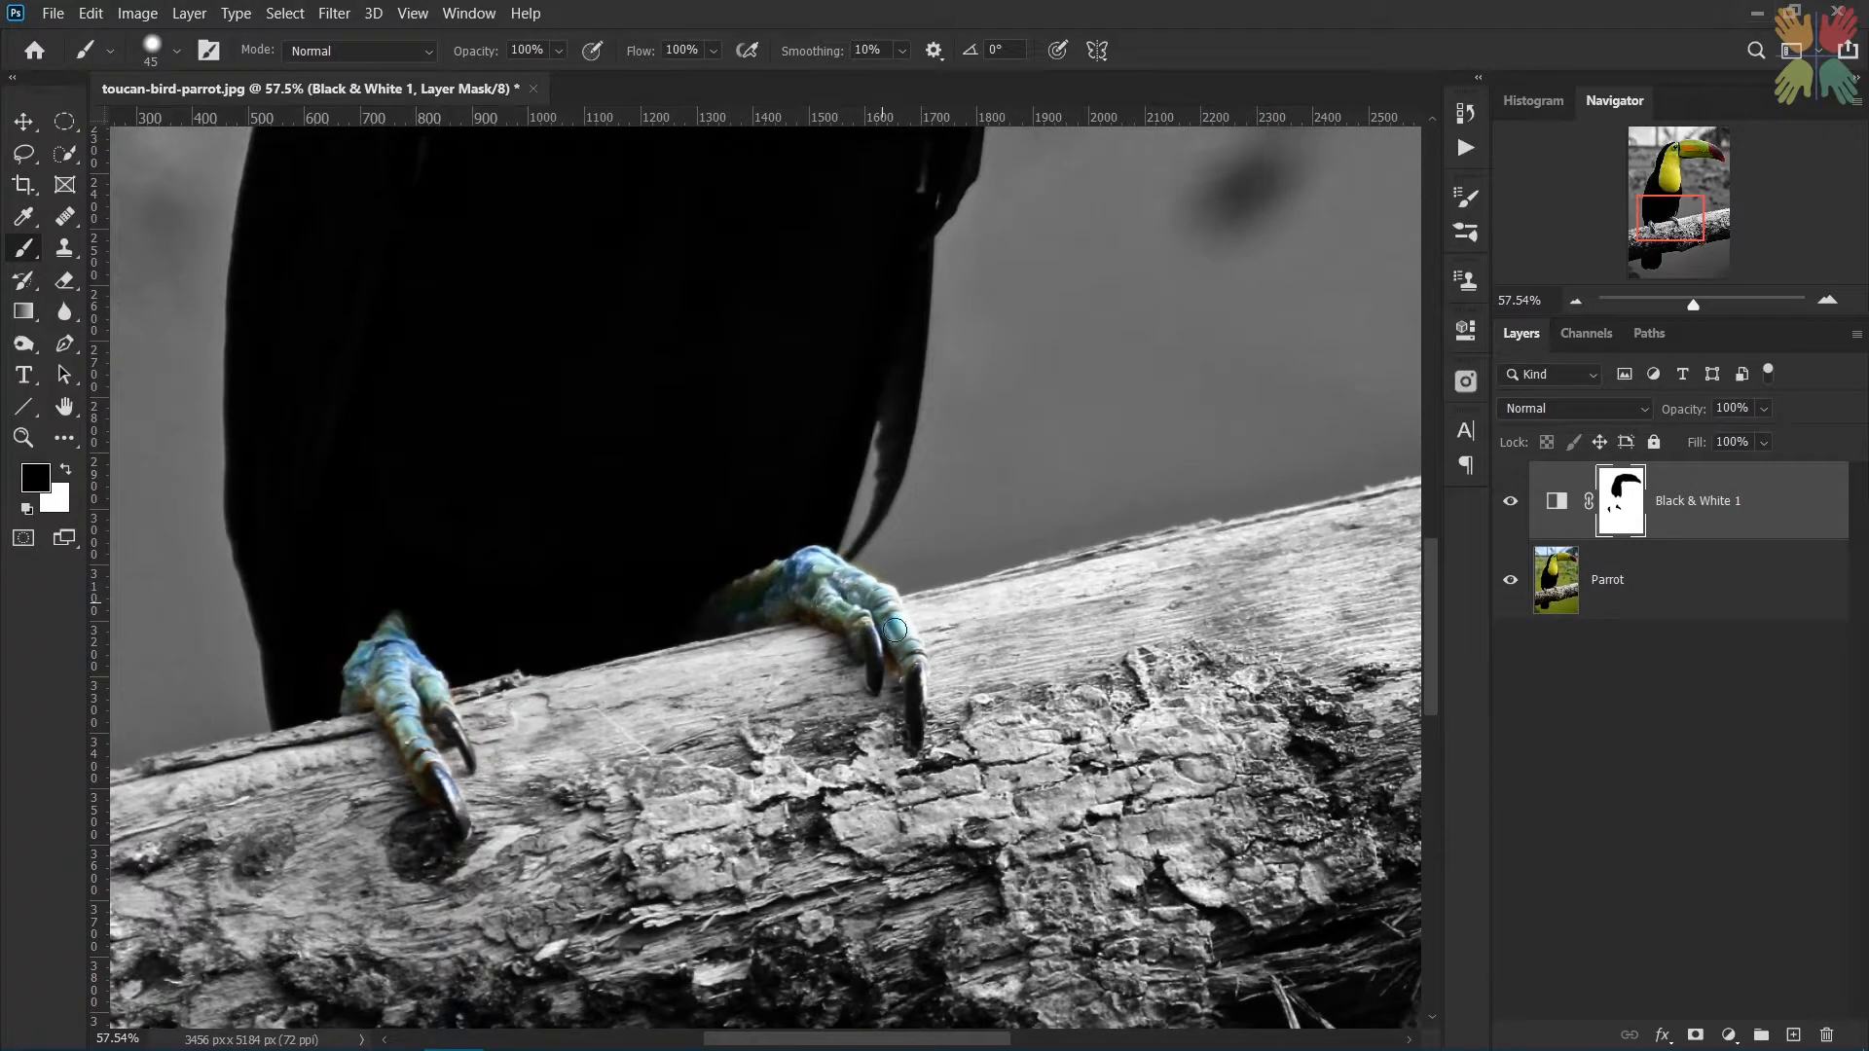
{"action": "key", "text": "ctrl+0"}
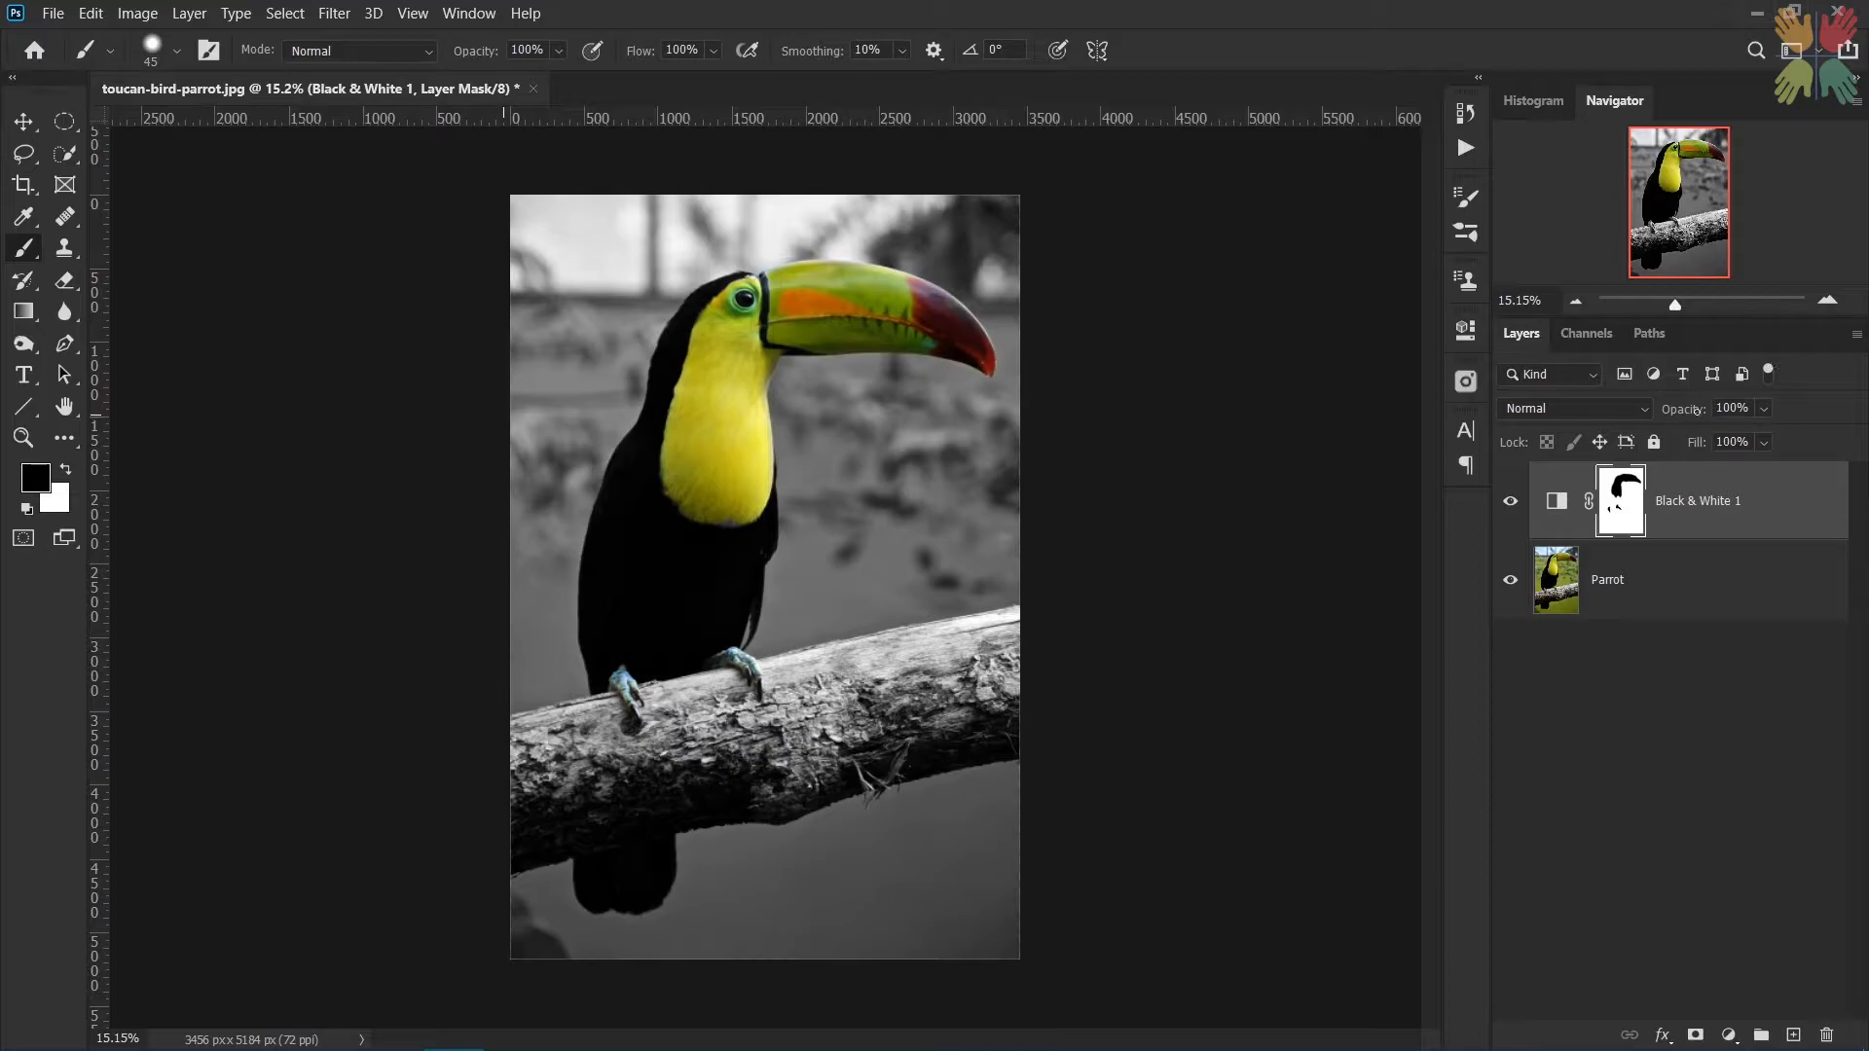
- Try lowering the Black & White 1 layer's opacity to bring back the photo's colour, and set the brush opacity to 50%
{"action": "left_click_drag", "start_coordinate": [1699, 416], "coordinate": [1666, 415]}
{"action": "left_click_drag", "start_coordinate": [1665, 415], "coordinate": [1662, 416]}
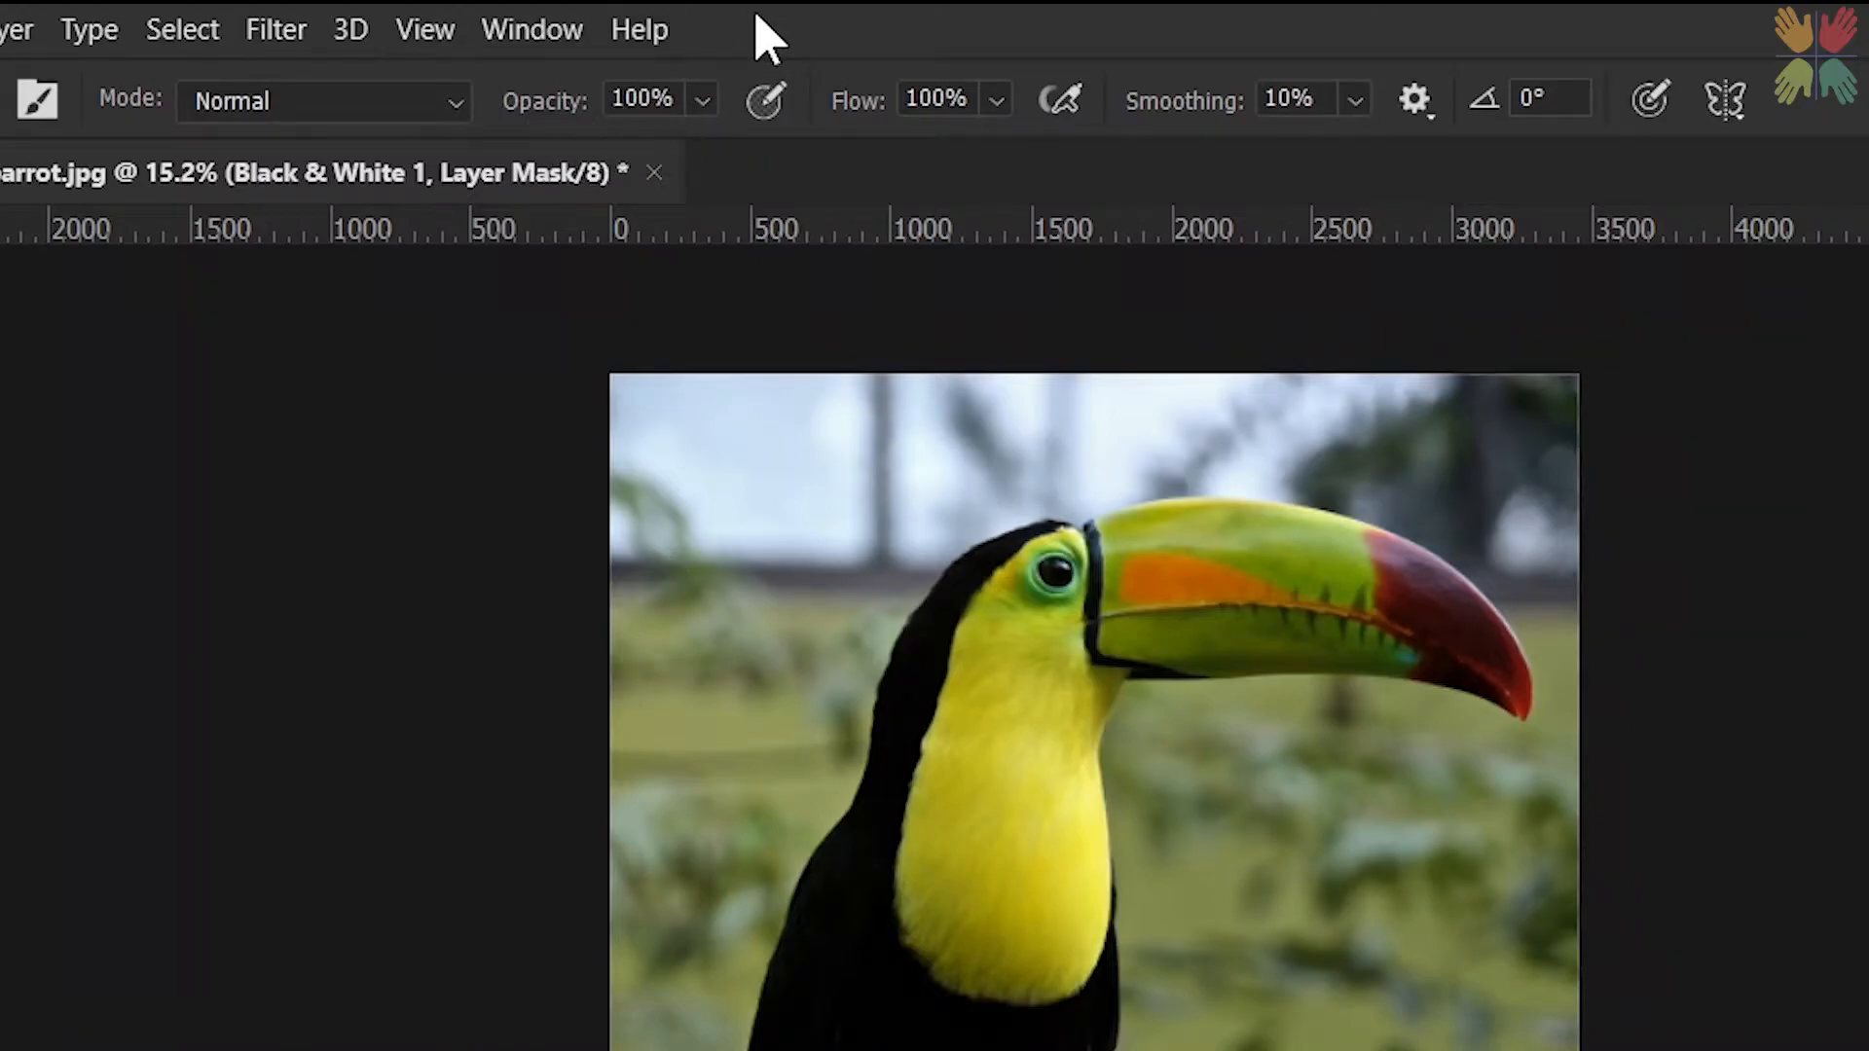
{"action": "key", "text": "5"}
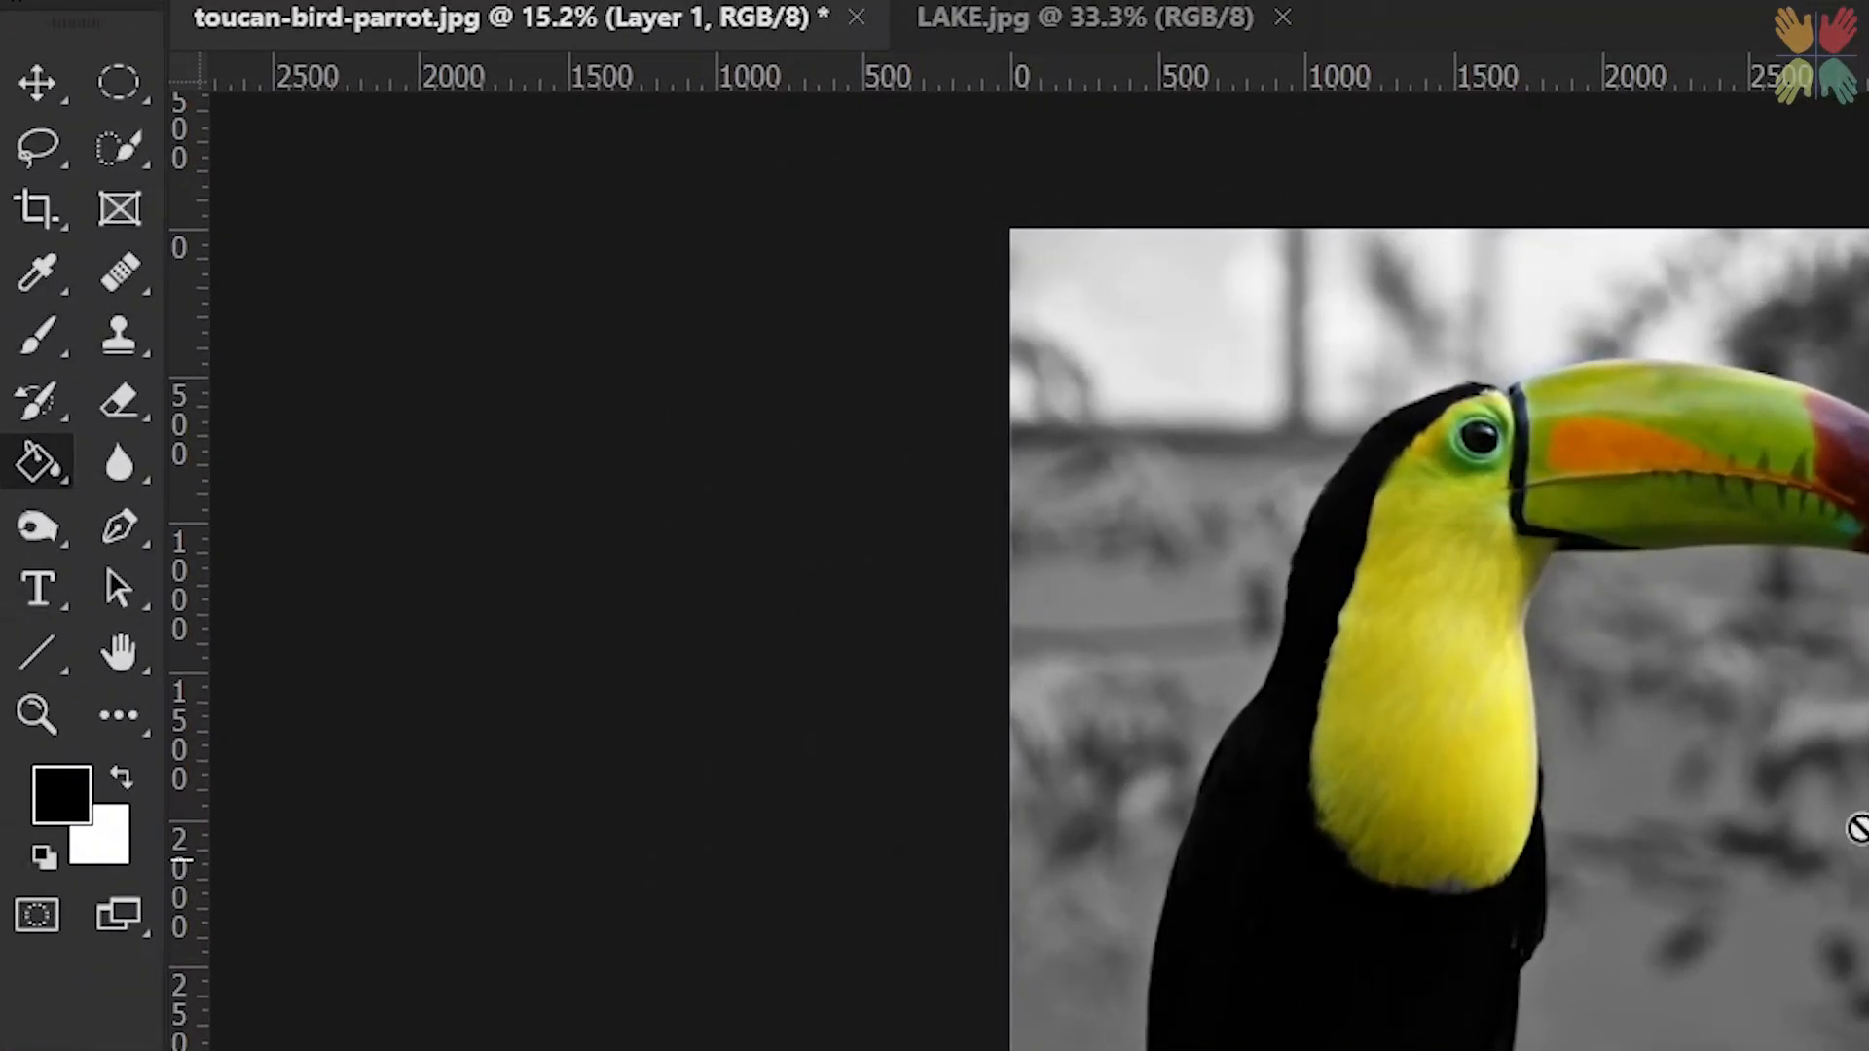
- Try switching back and forth between the Paint Bucket and Gradient tools, which share one tool group
{"action": "right_click", "coordinate": [38, 466]}
{"action": "left_click", "coordinate": [156, 505]}
{"action": "right_click", "coordinate": [38, 465]}
{"action": "left_click", "coordinate": [116, 459]}
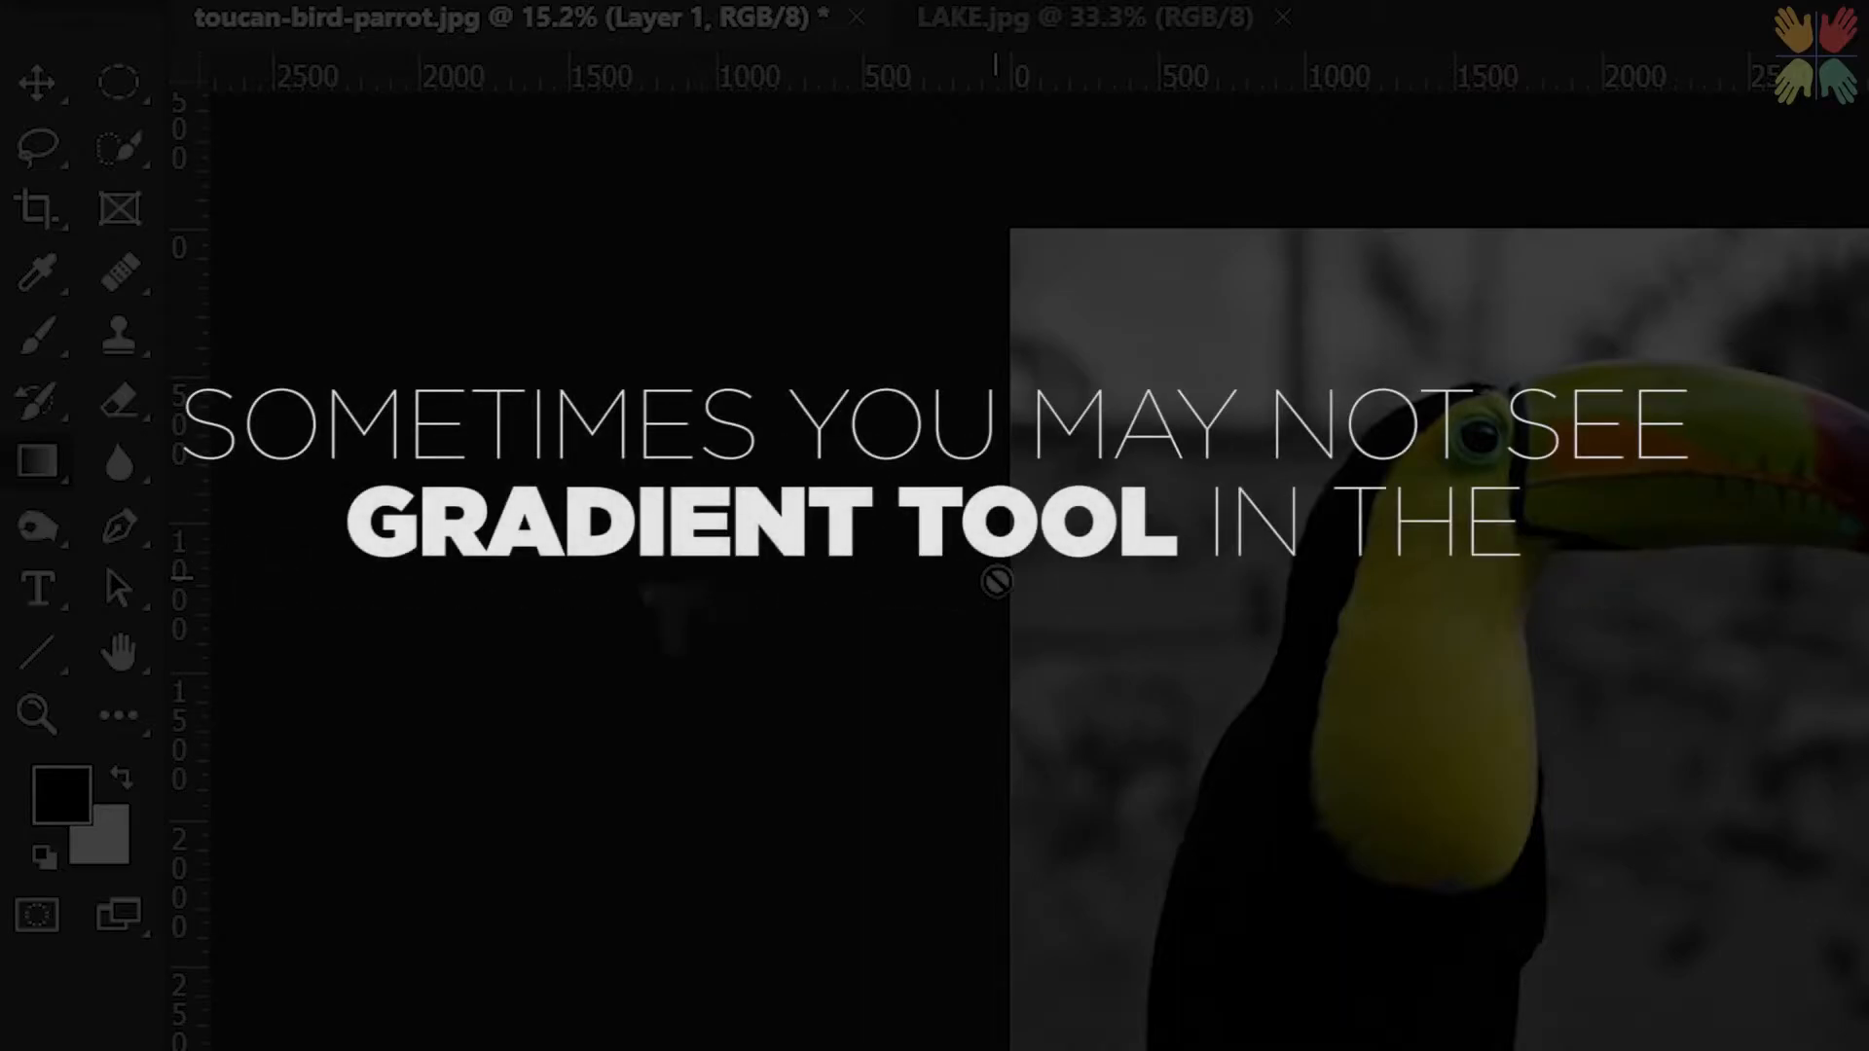
{"action": "right_click", "coordinate": [34, 492]}
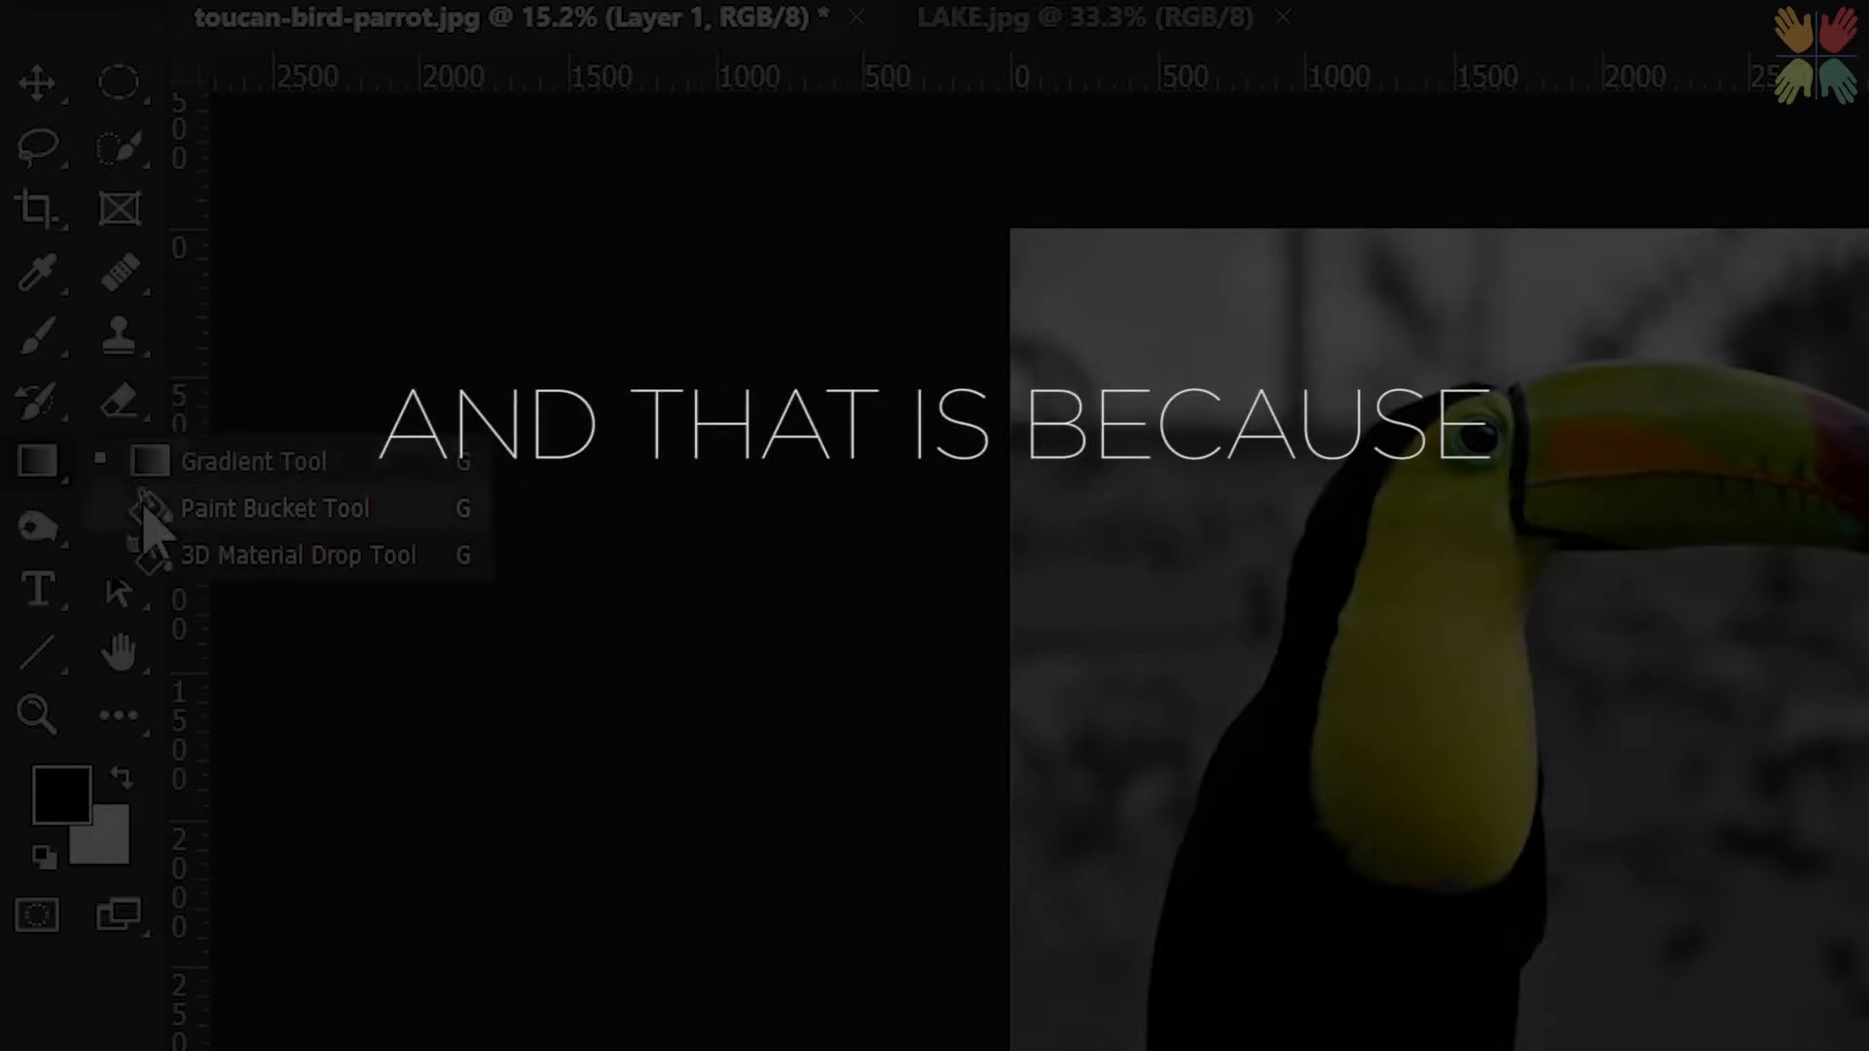
{"action": "left_click", "coordinate": [170, 501]}
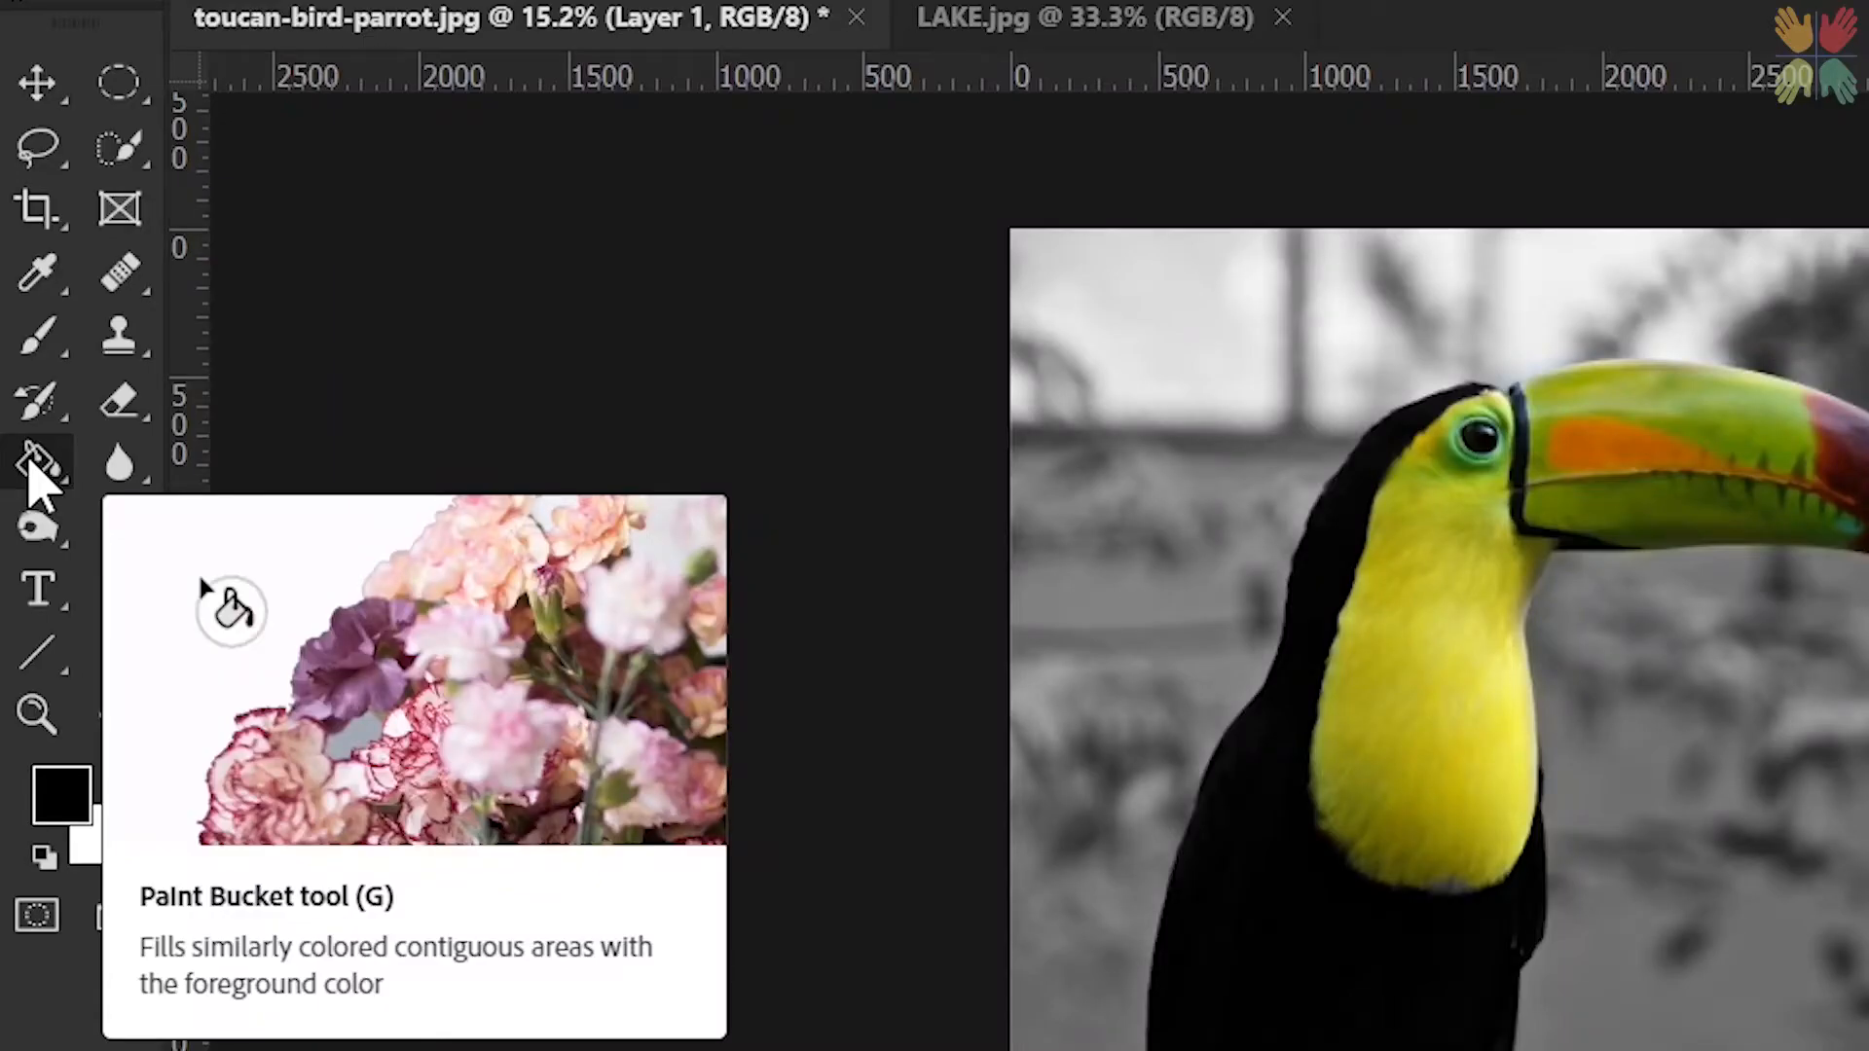
- Activate the Gradient tool, show Layer 1 and draw a vertical linear gradient on it, running from black at the top to white
{"action": "right_click", "coordinate": [31, 467]}
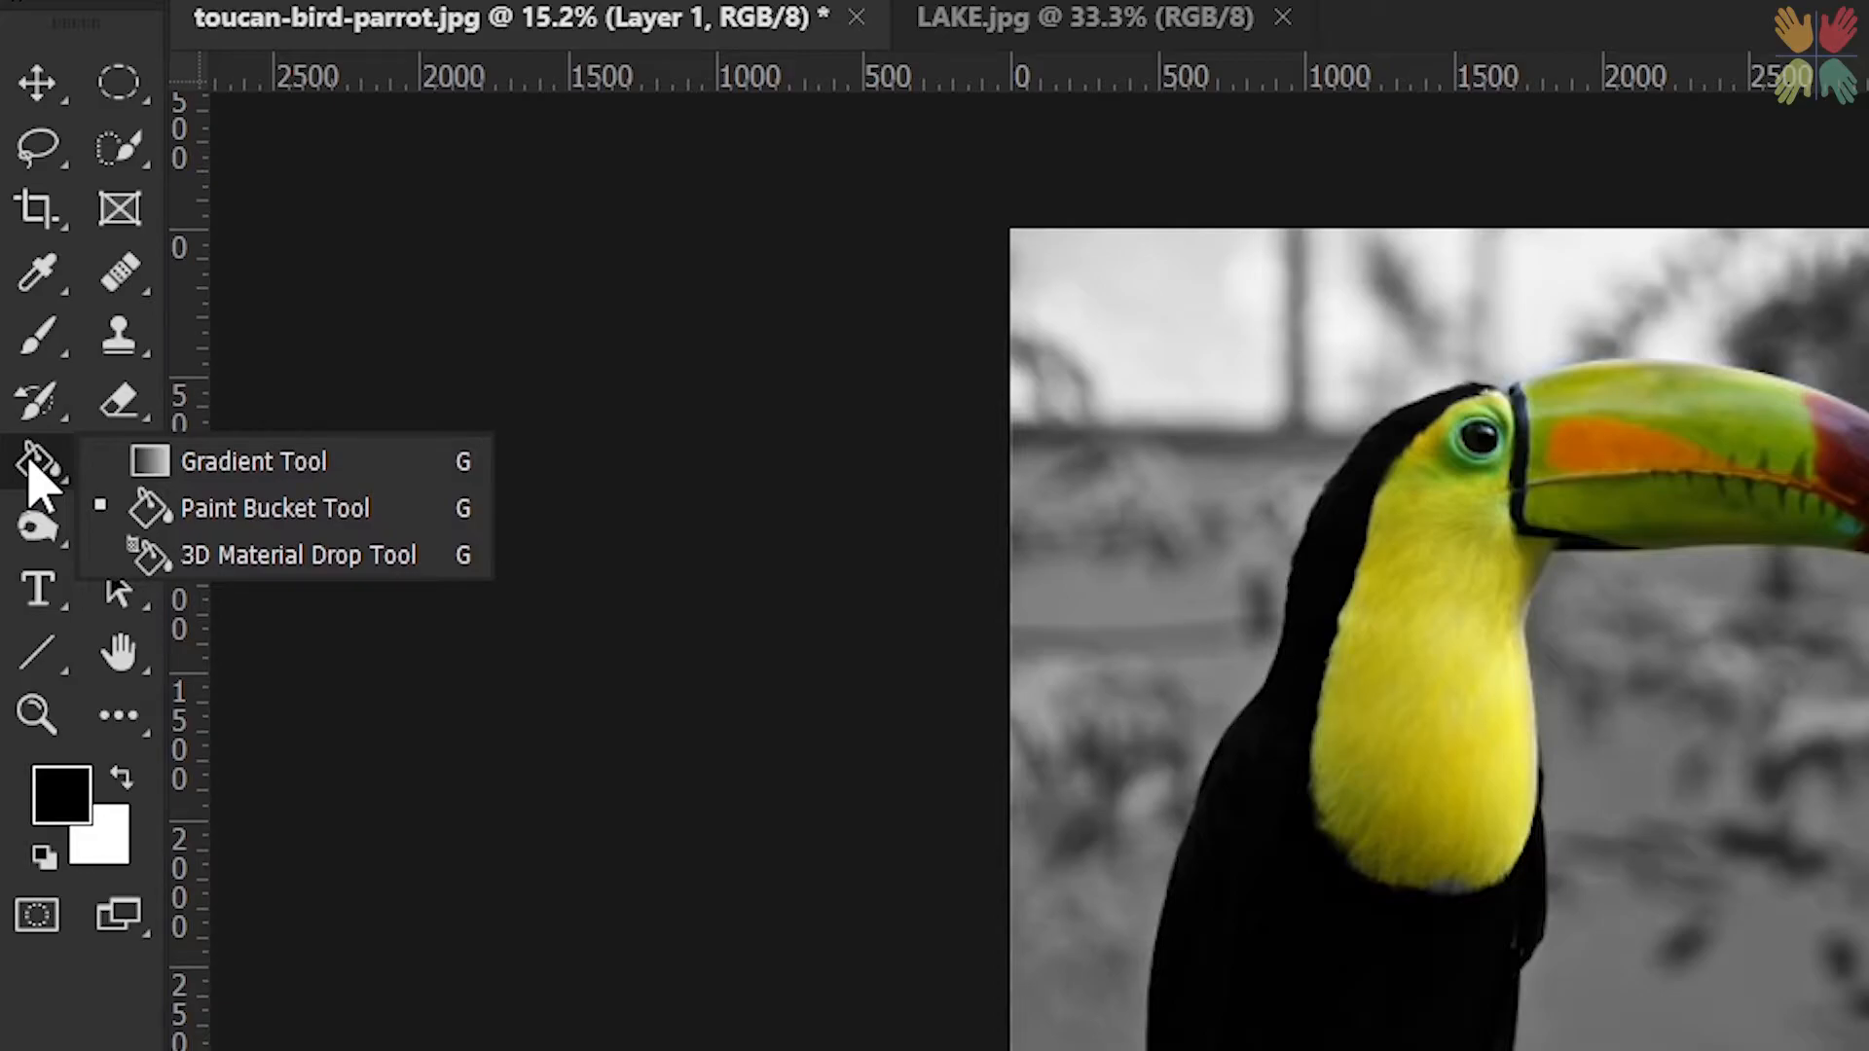
{"action": "left_click", "coordinate": [222, 464]}
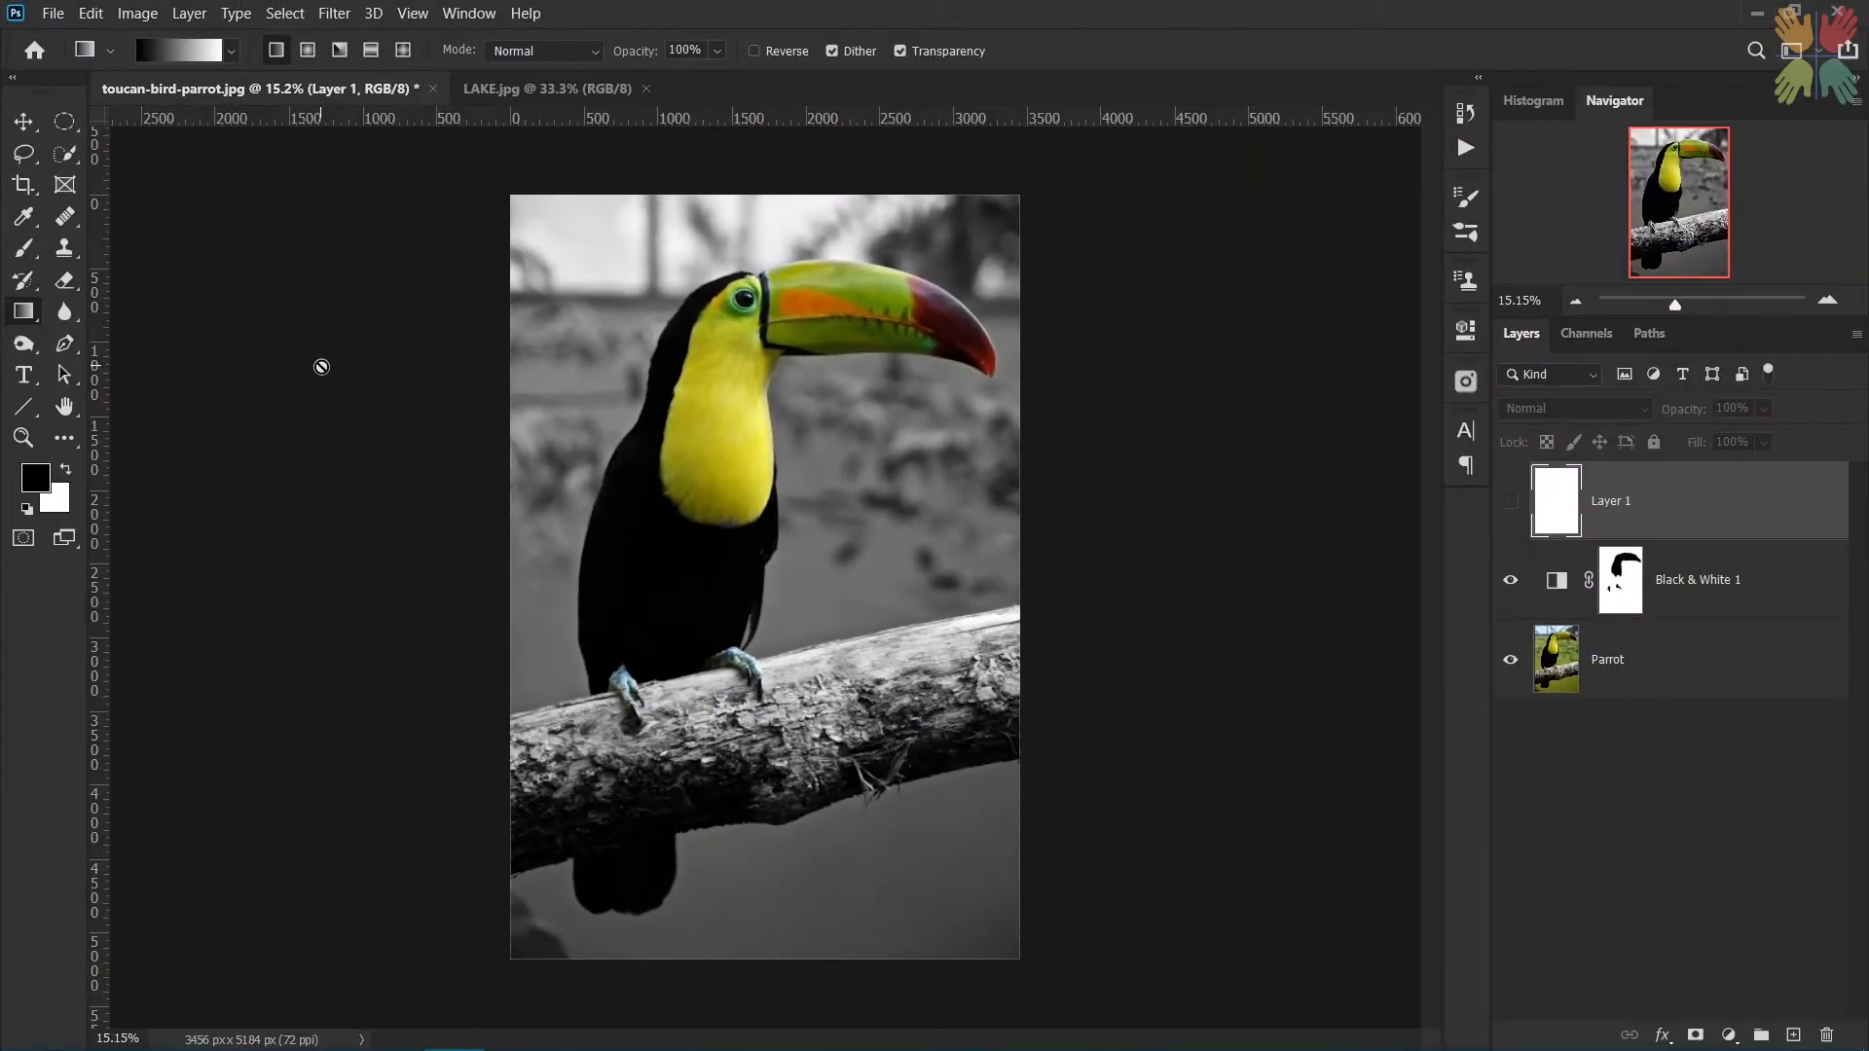
{"action": "left_click", "coordinate": [1510, 502]}
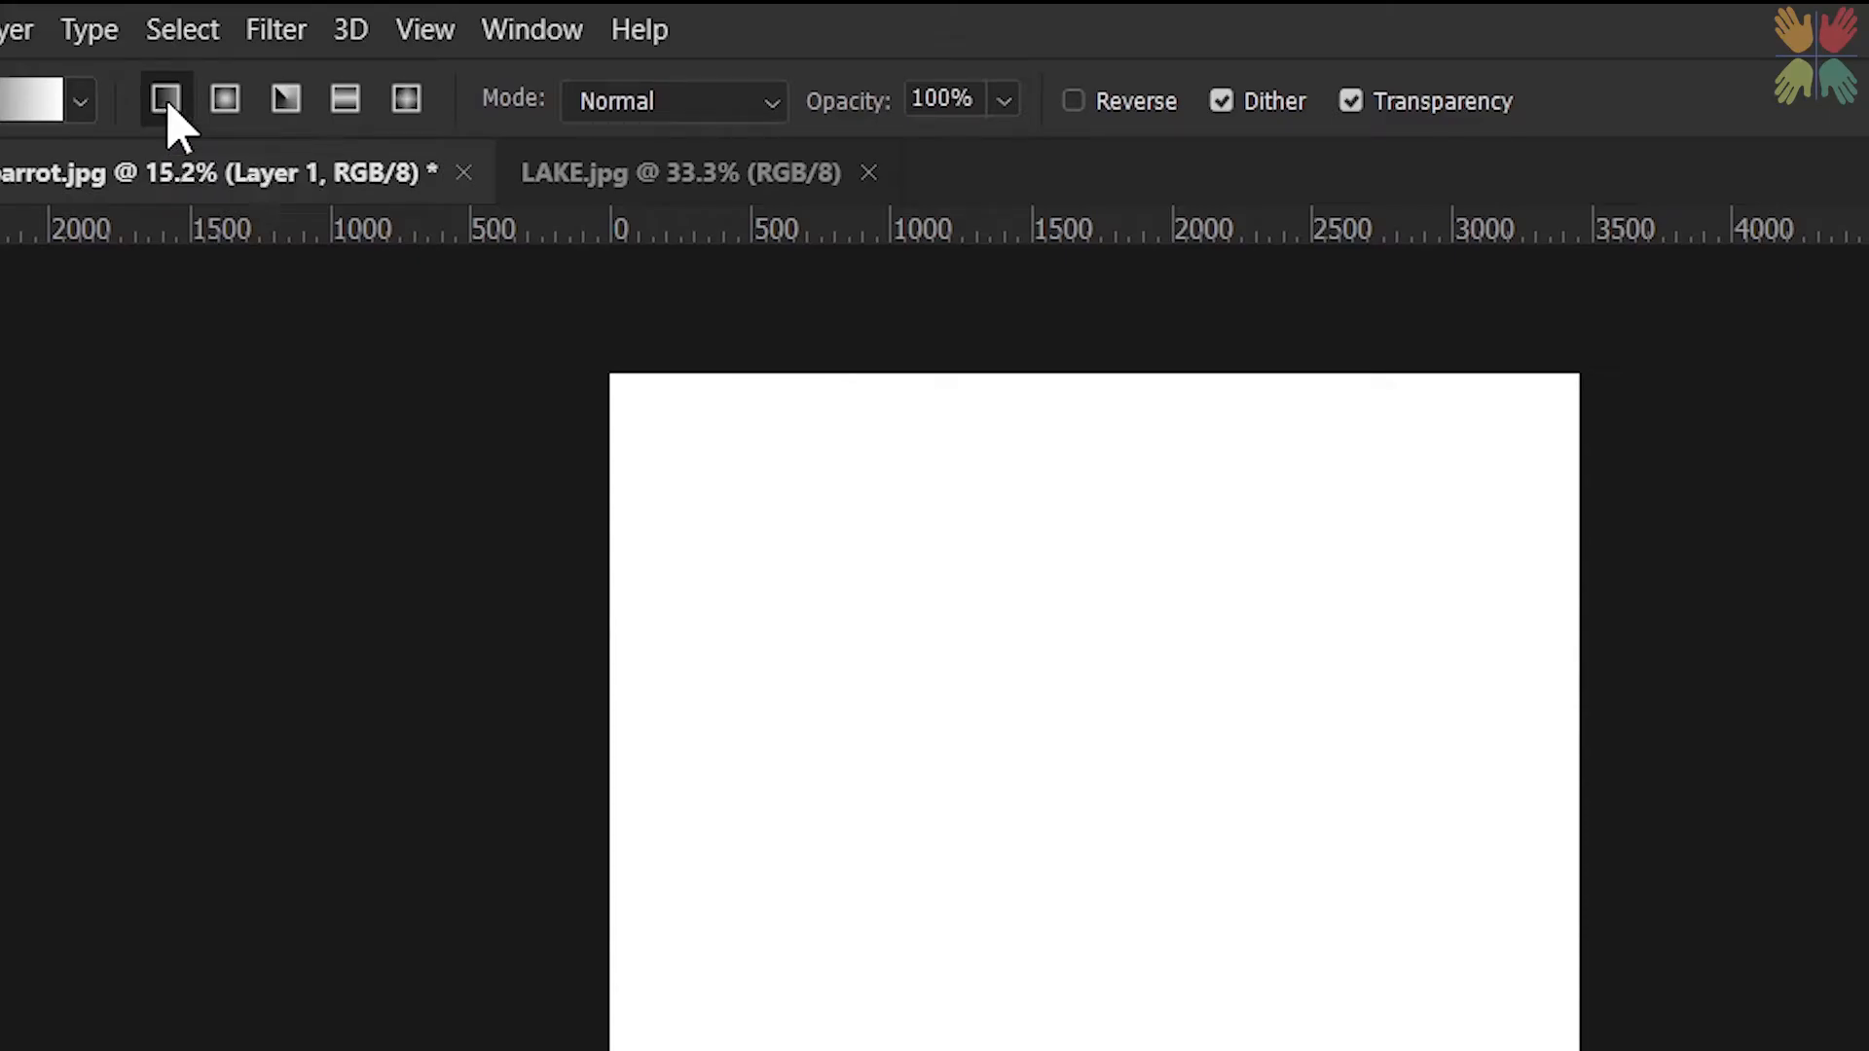
{"action": "left_click_drag", "start_coordinate": [1040, 457], "coordinate": [1026, 1050]}
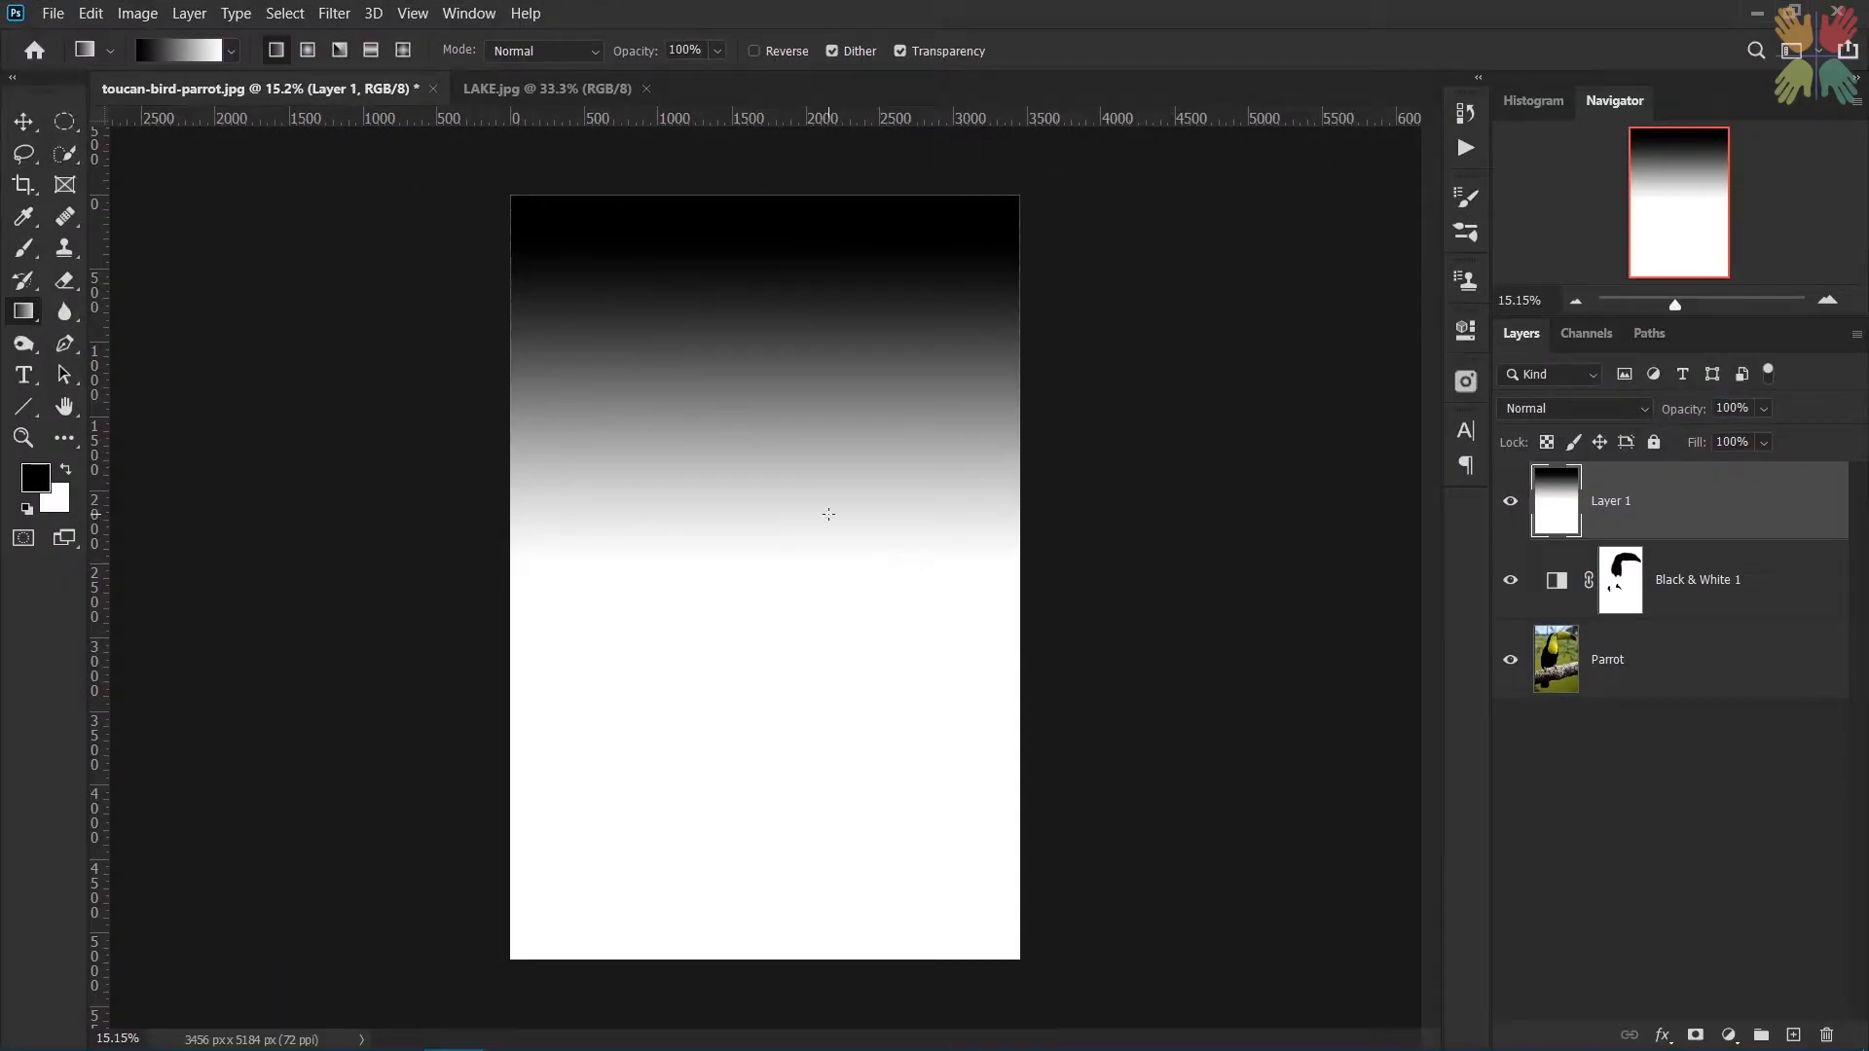
- Draw a radial gradient in the upper part of Layer 1, and replace it with an angle gradient
{"action": "left_click", "coordinate": [307, 51]}
{"action": "left_click_drag", "start_coordinate": [759, 360], "coordinate": [760, 521]}
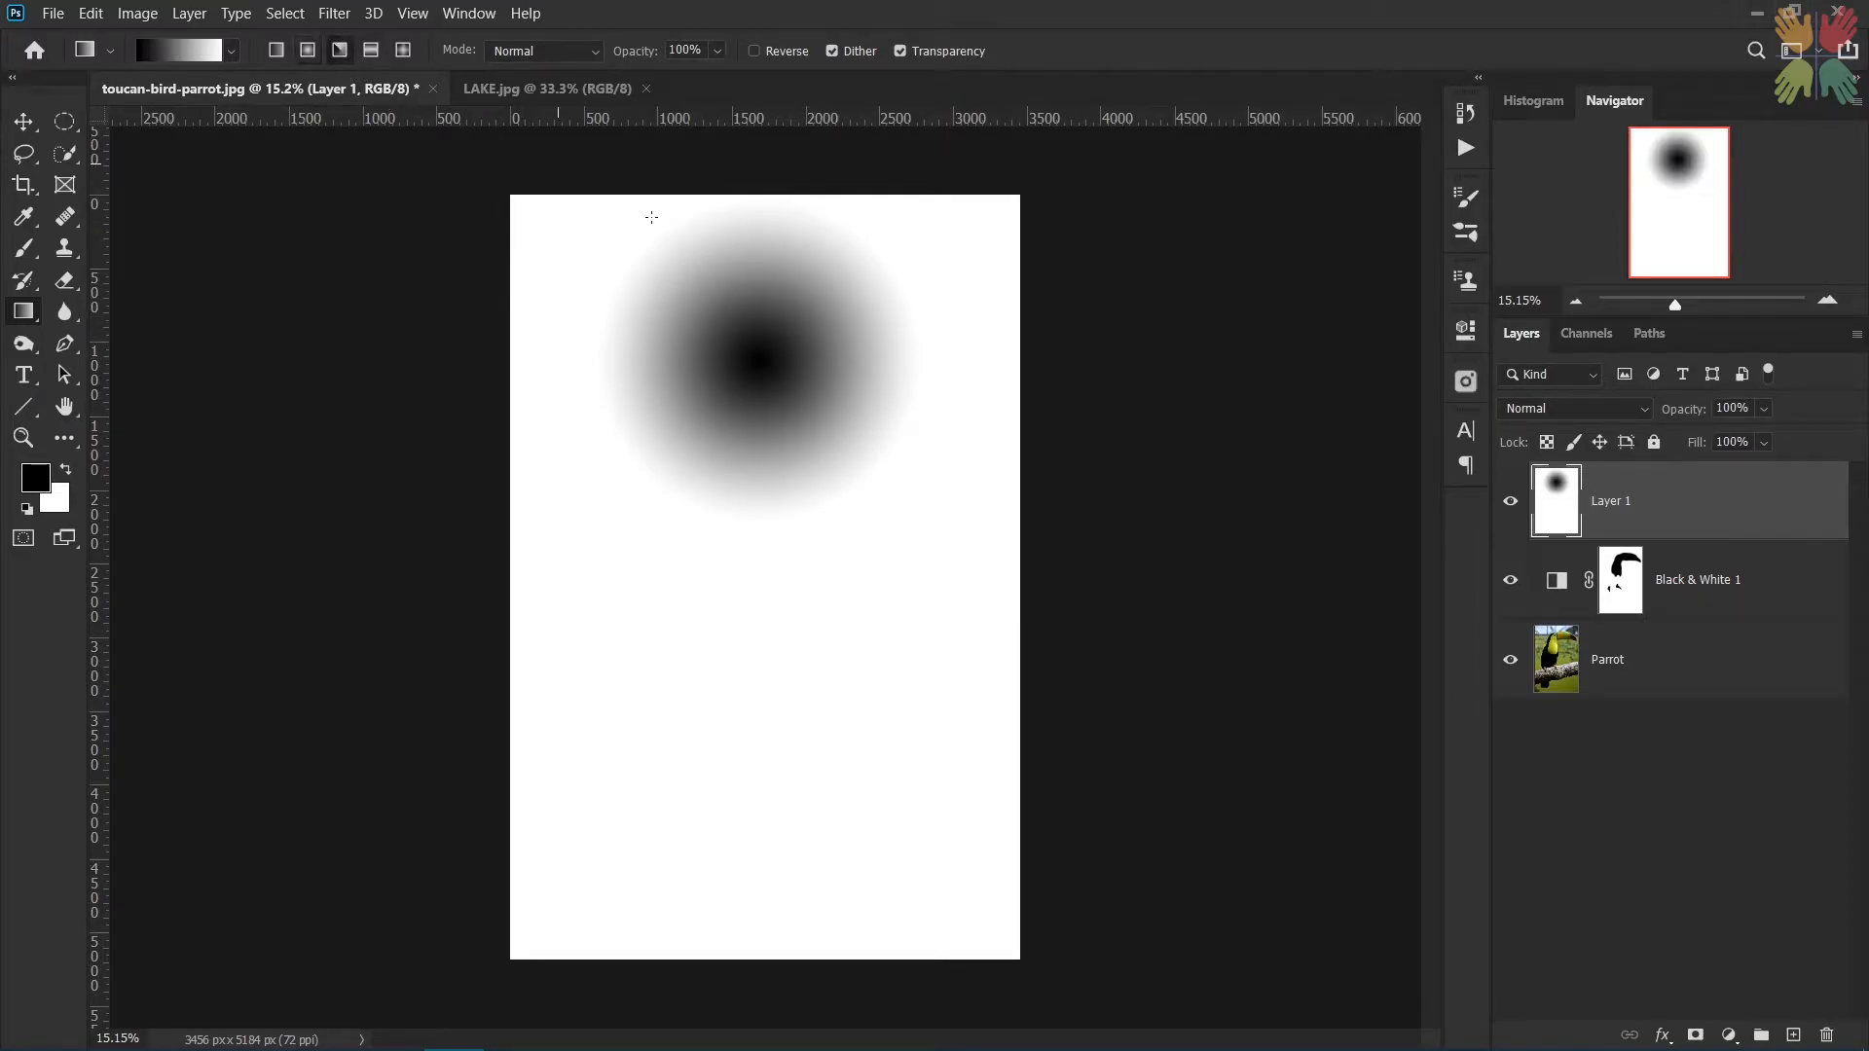
{"action": "left_click_drag", "start_coordinate": [743, 293], "coordinate": [745, 622]}
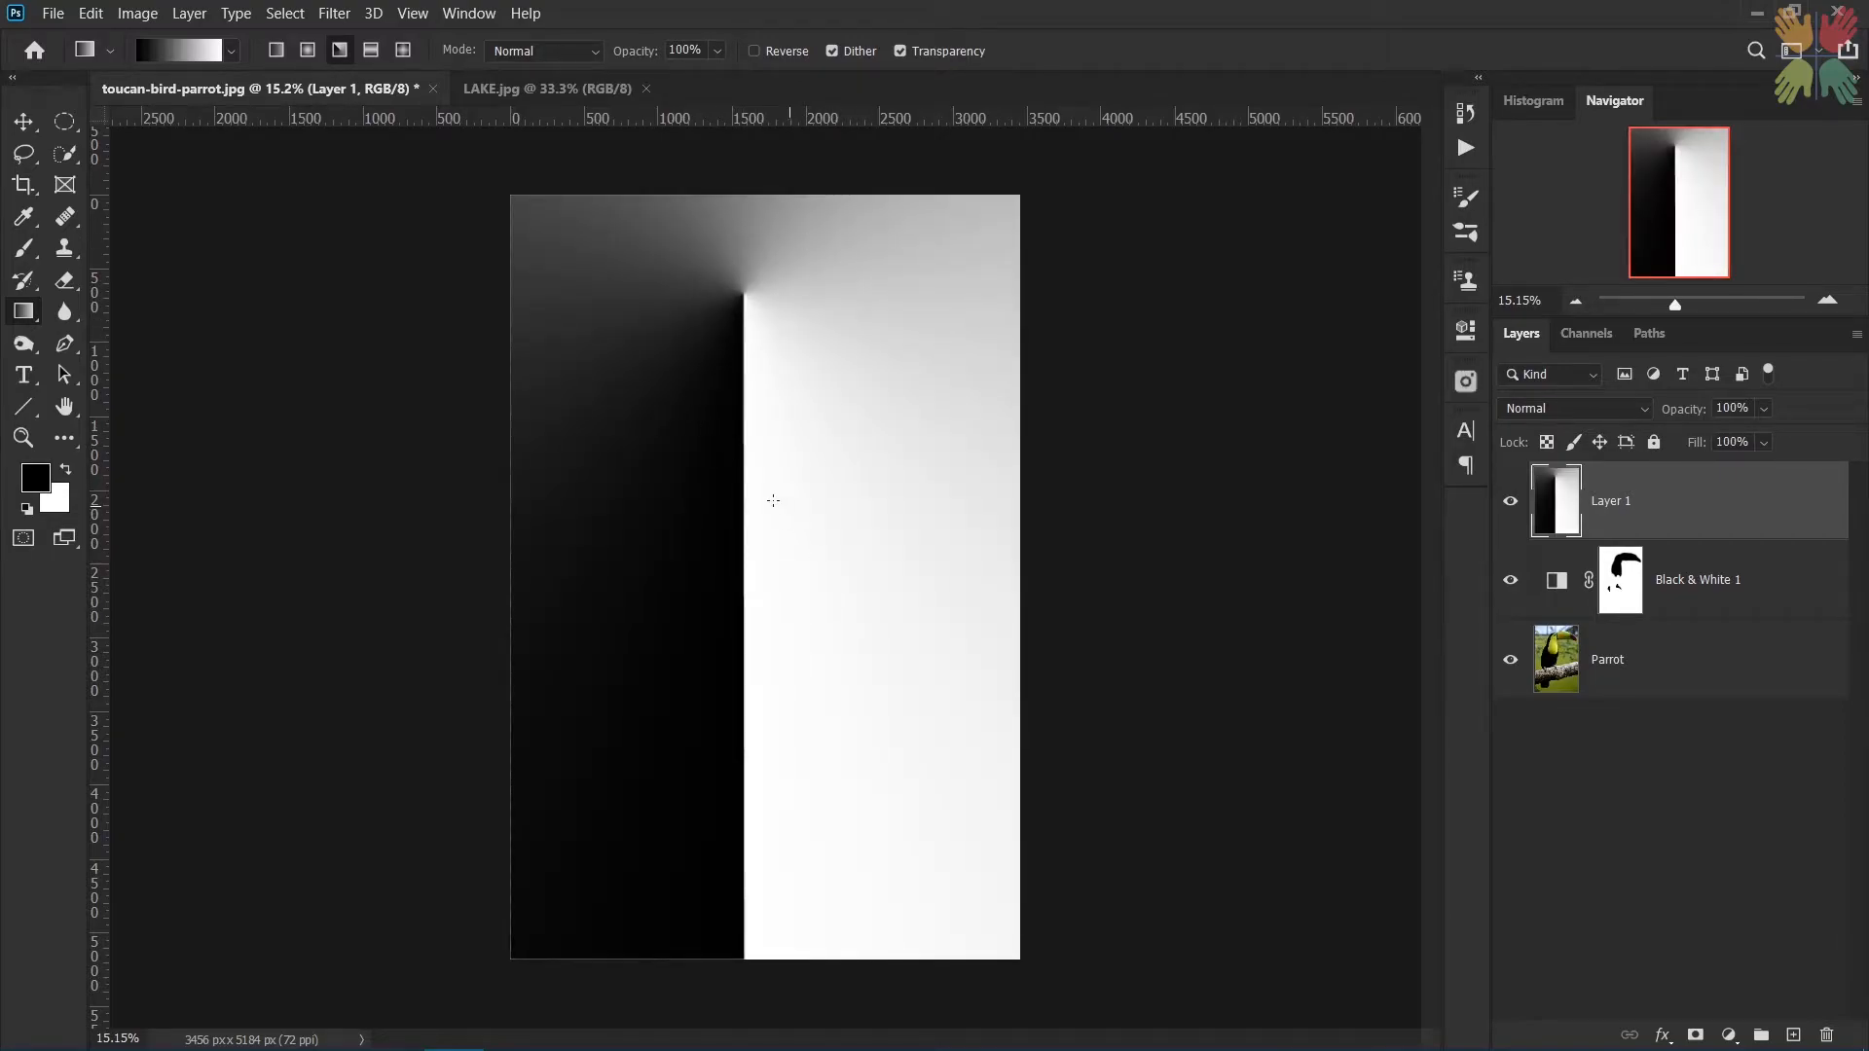
- Fill Layer 1 with a reflected gradient, replace it with a diamond gradient centred in the upper part, and hide the layer
{"action": "left_click", "coordinate": [370, 50]}
{"action": "left_click_drag", "start_coordinate": [775, 469], "coordinate": [789, 591]}
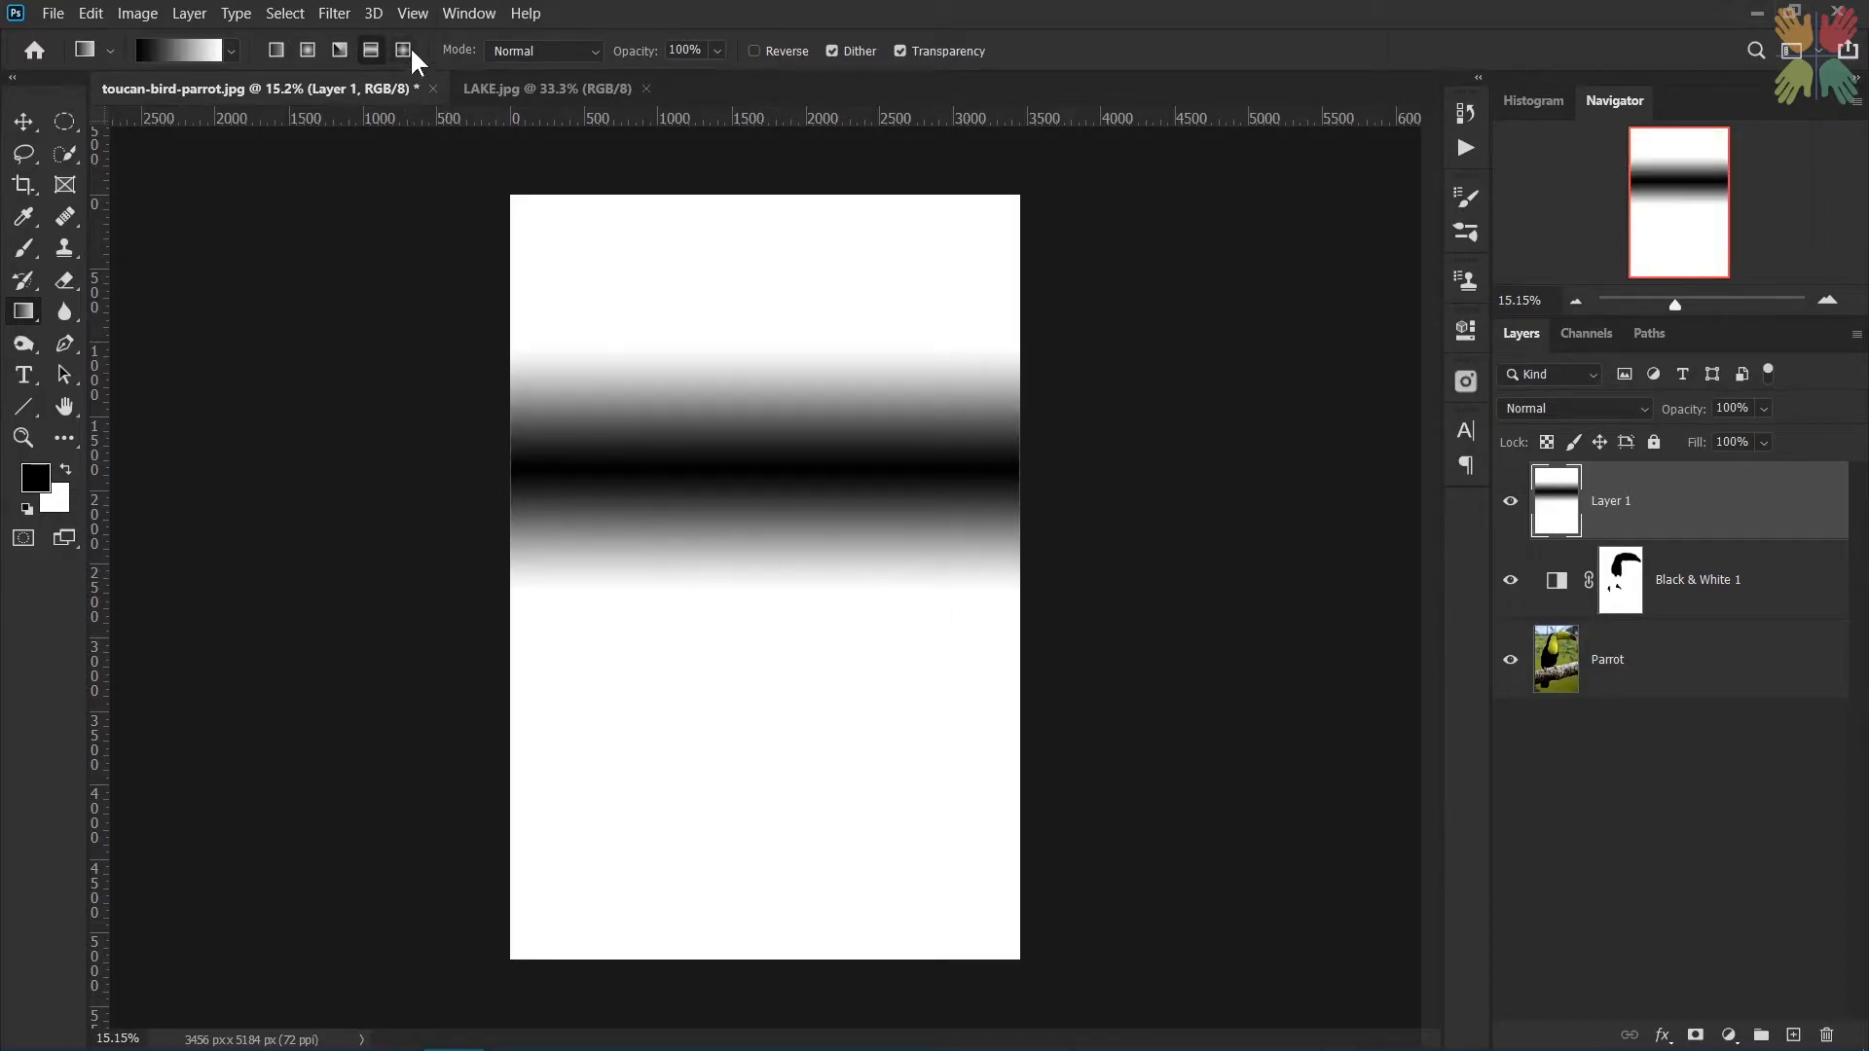
{"action": "left_click_drag", "start_coordinate": [763, 366], "coordinate": [762, 563]}
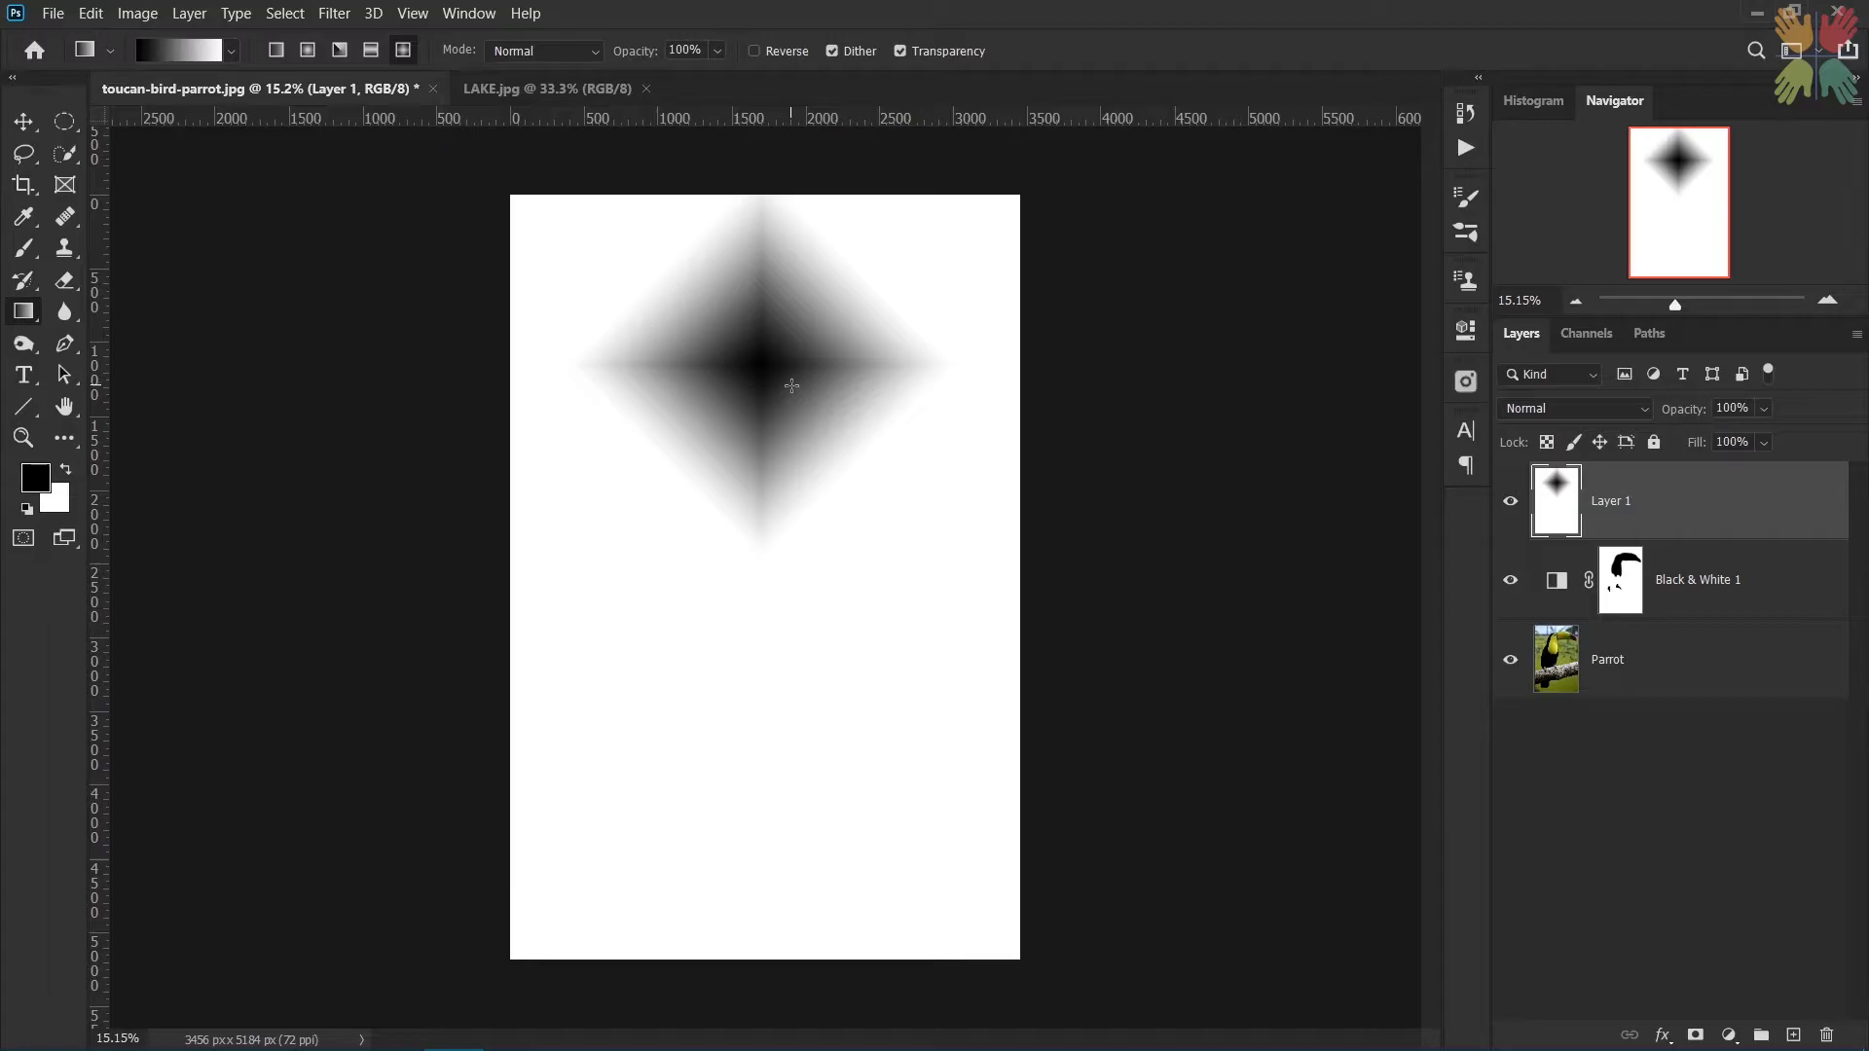
{"action": "left_click", "coordinate": [1511, 505]}
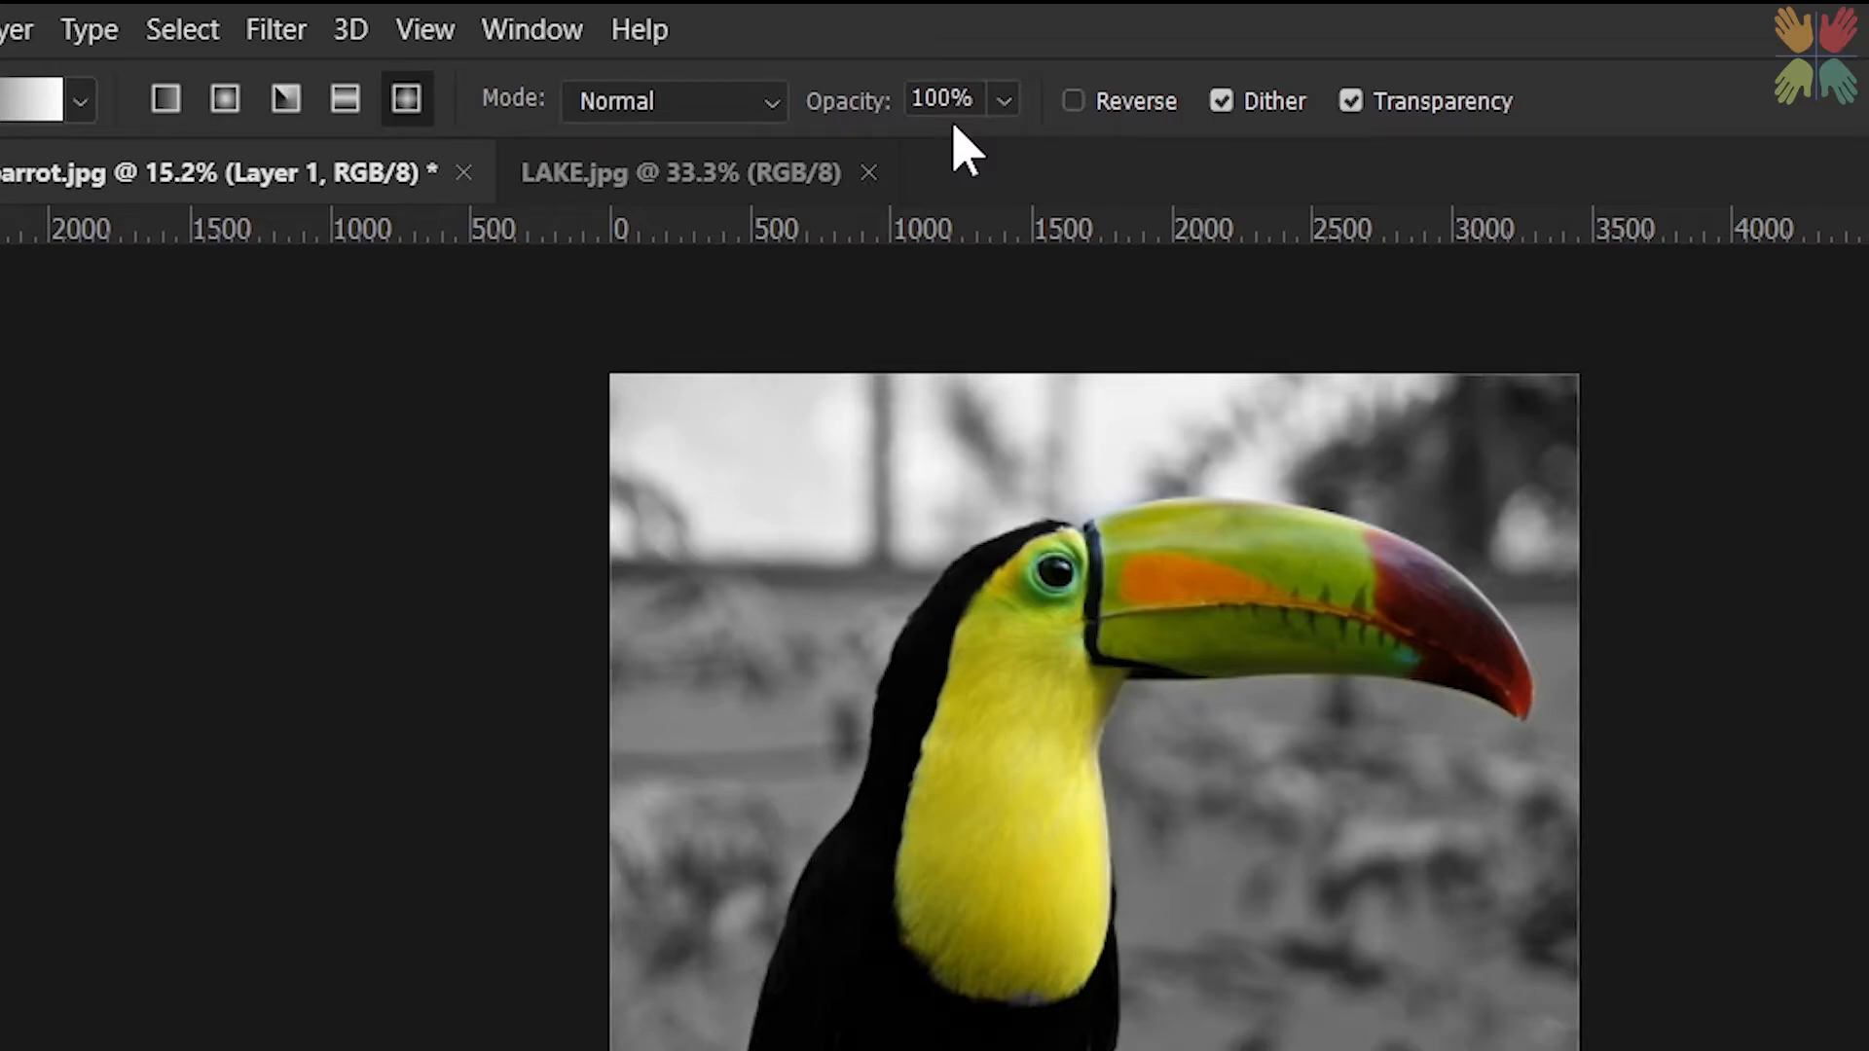
- Try a gradient opacity of 50%, and set the gradient style to linear
{"action": "key", "text": "5"}
{"action": "key", "text": "0"}
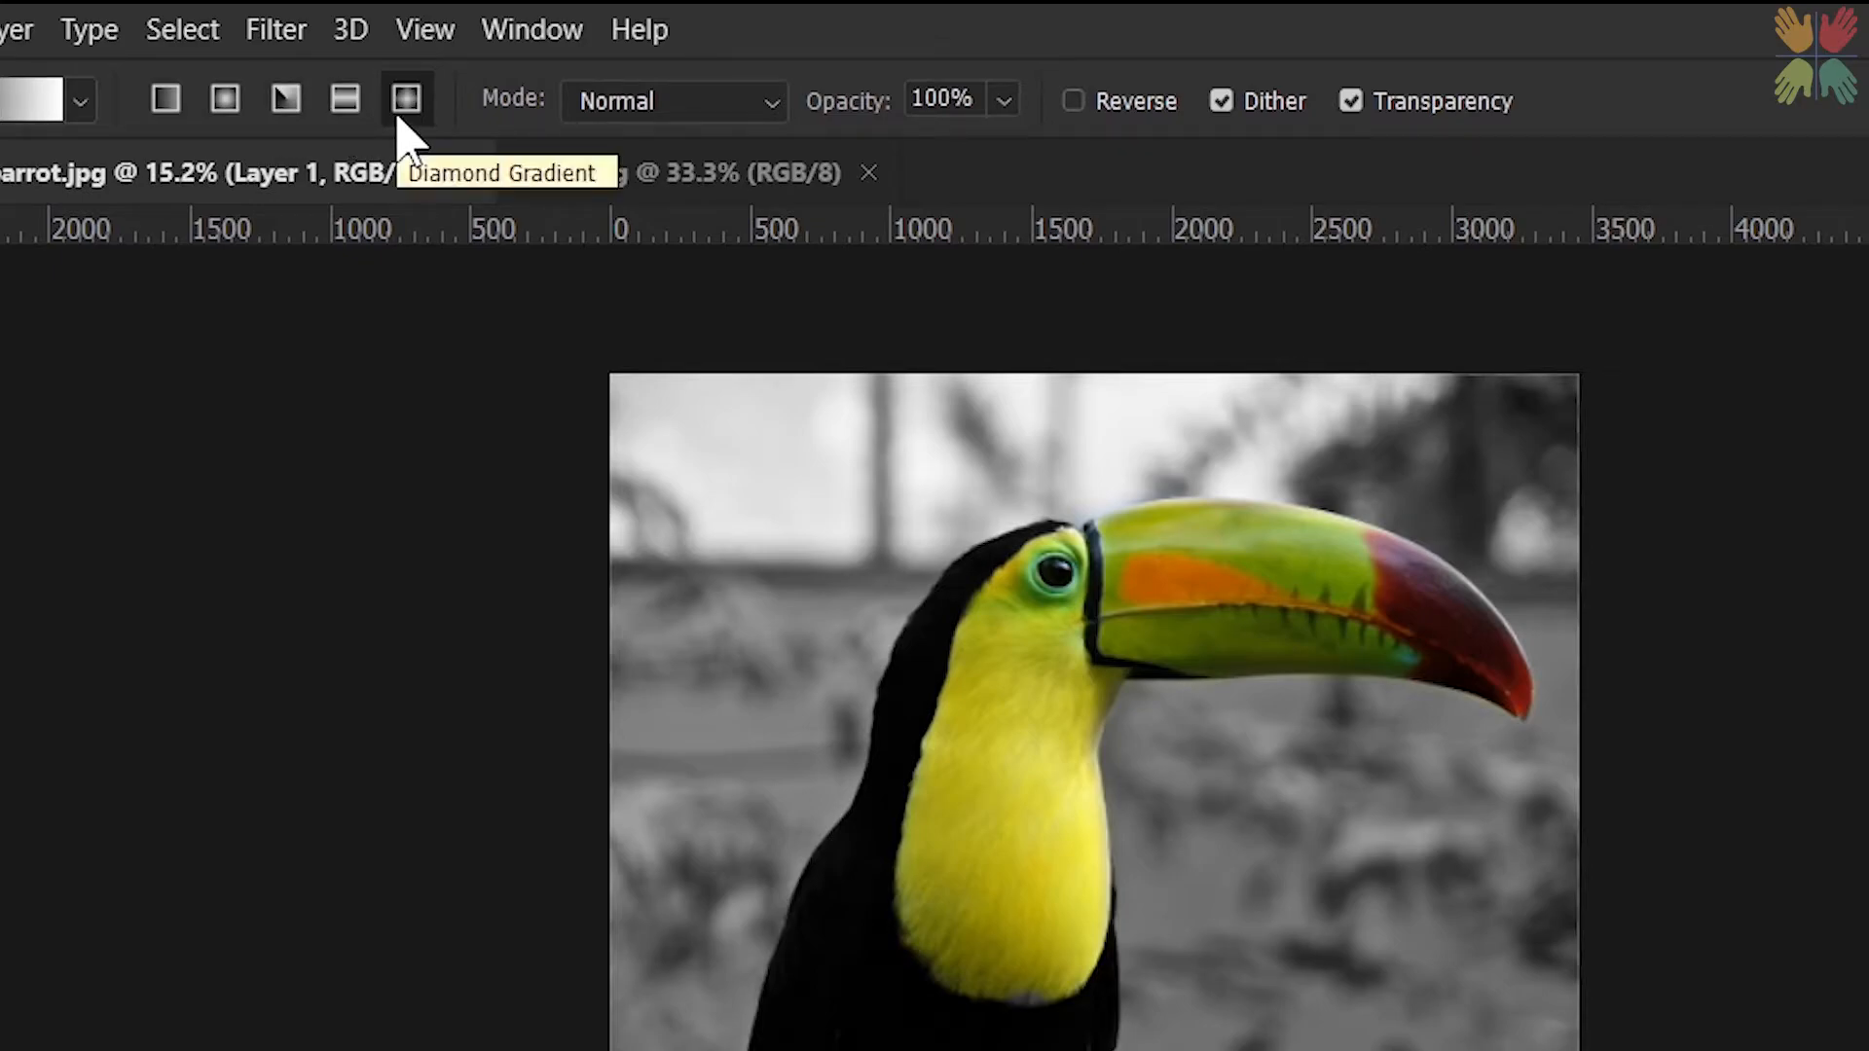
{"action": "left_click", "coordinate": [166, 101]}
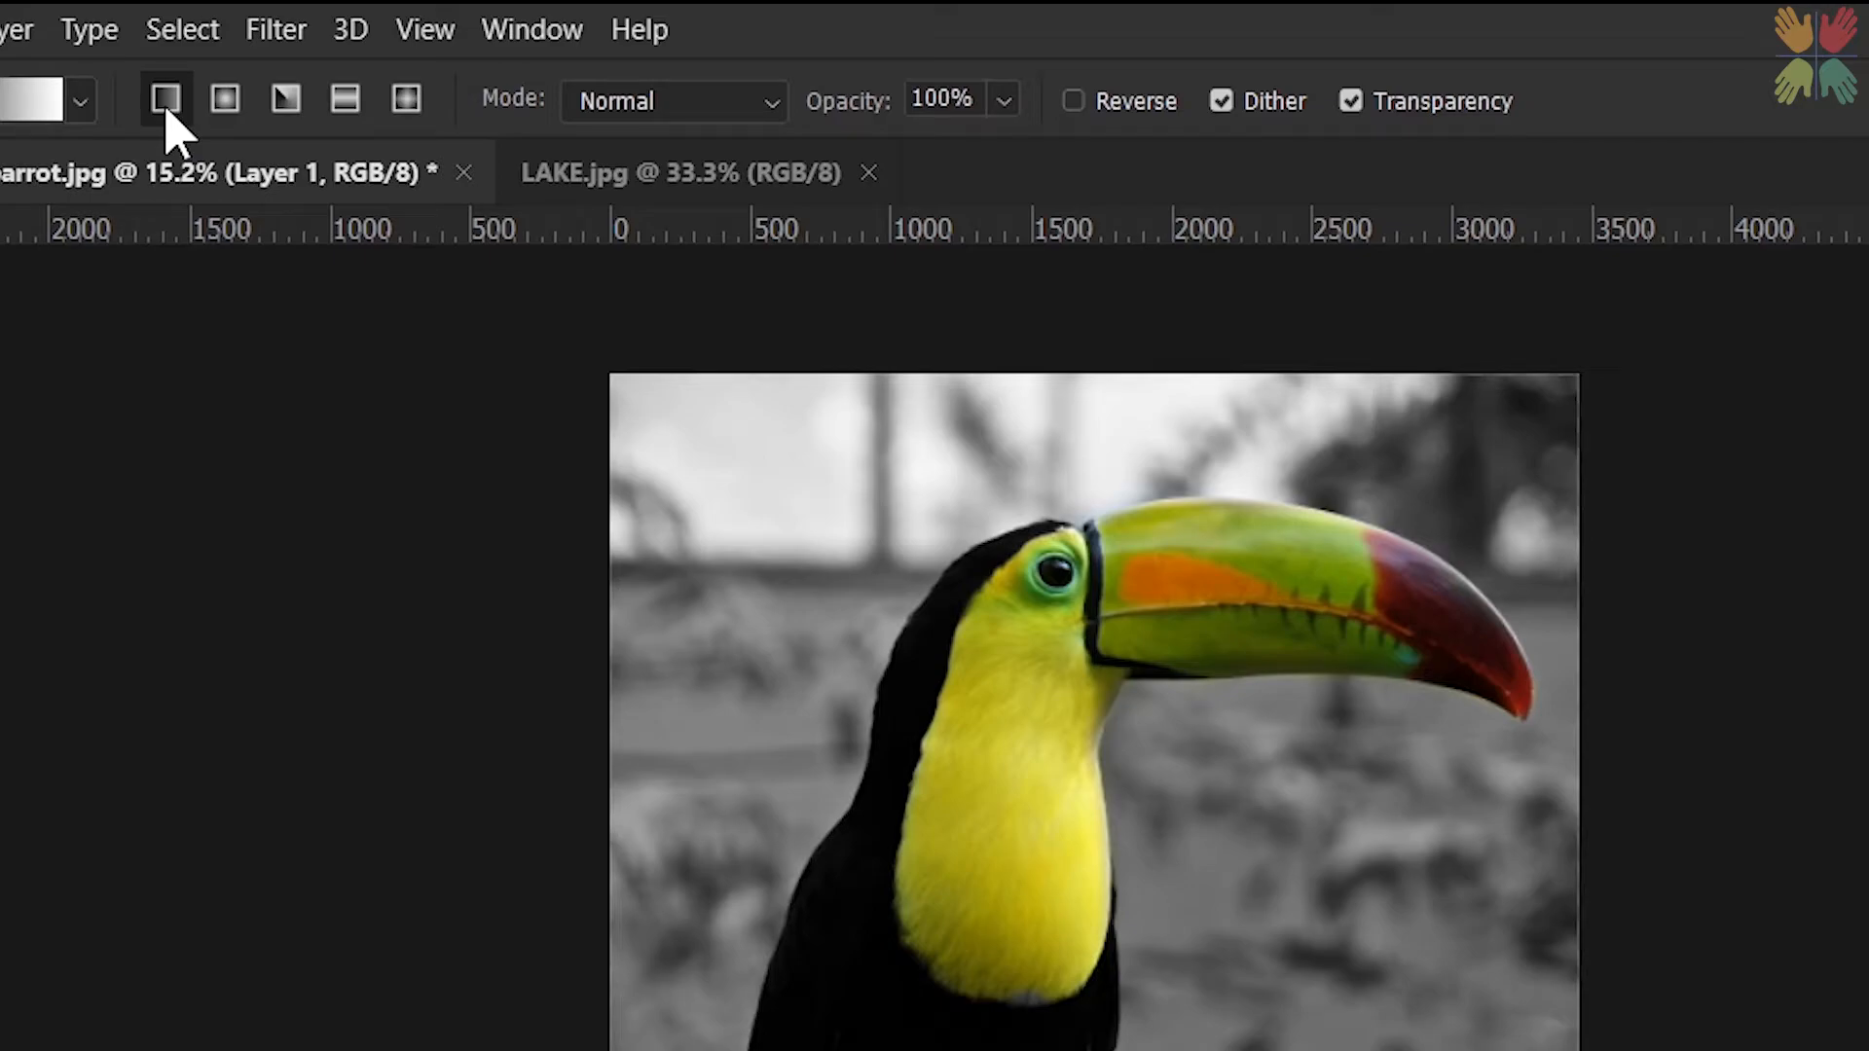
- Choose the Black, White preset from the Basics group as the active gradient
{"action": "left_click", "coordinate": [29, 102]}
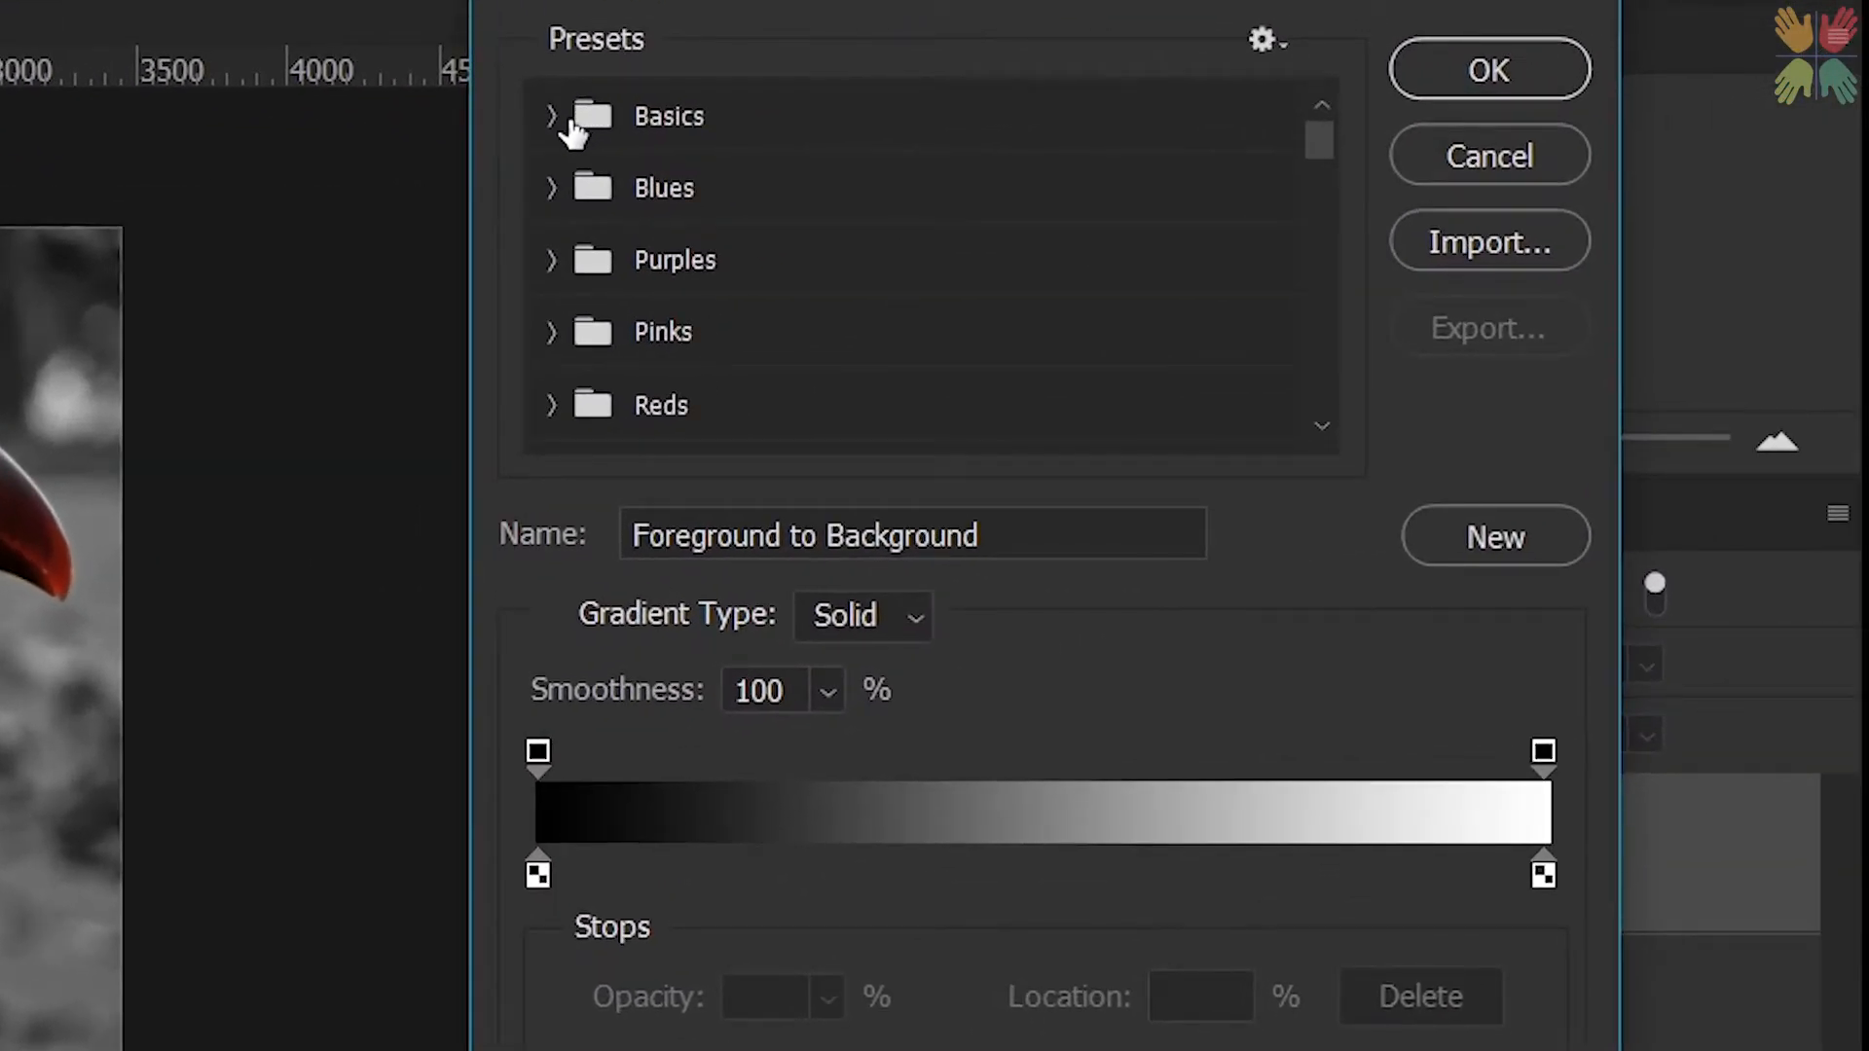
{"action": "left_click", "coordinate": [1231, 140]}
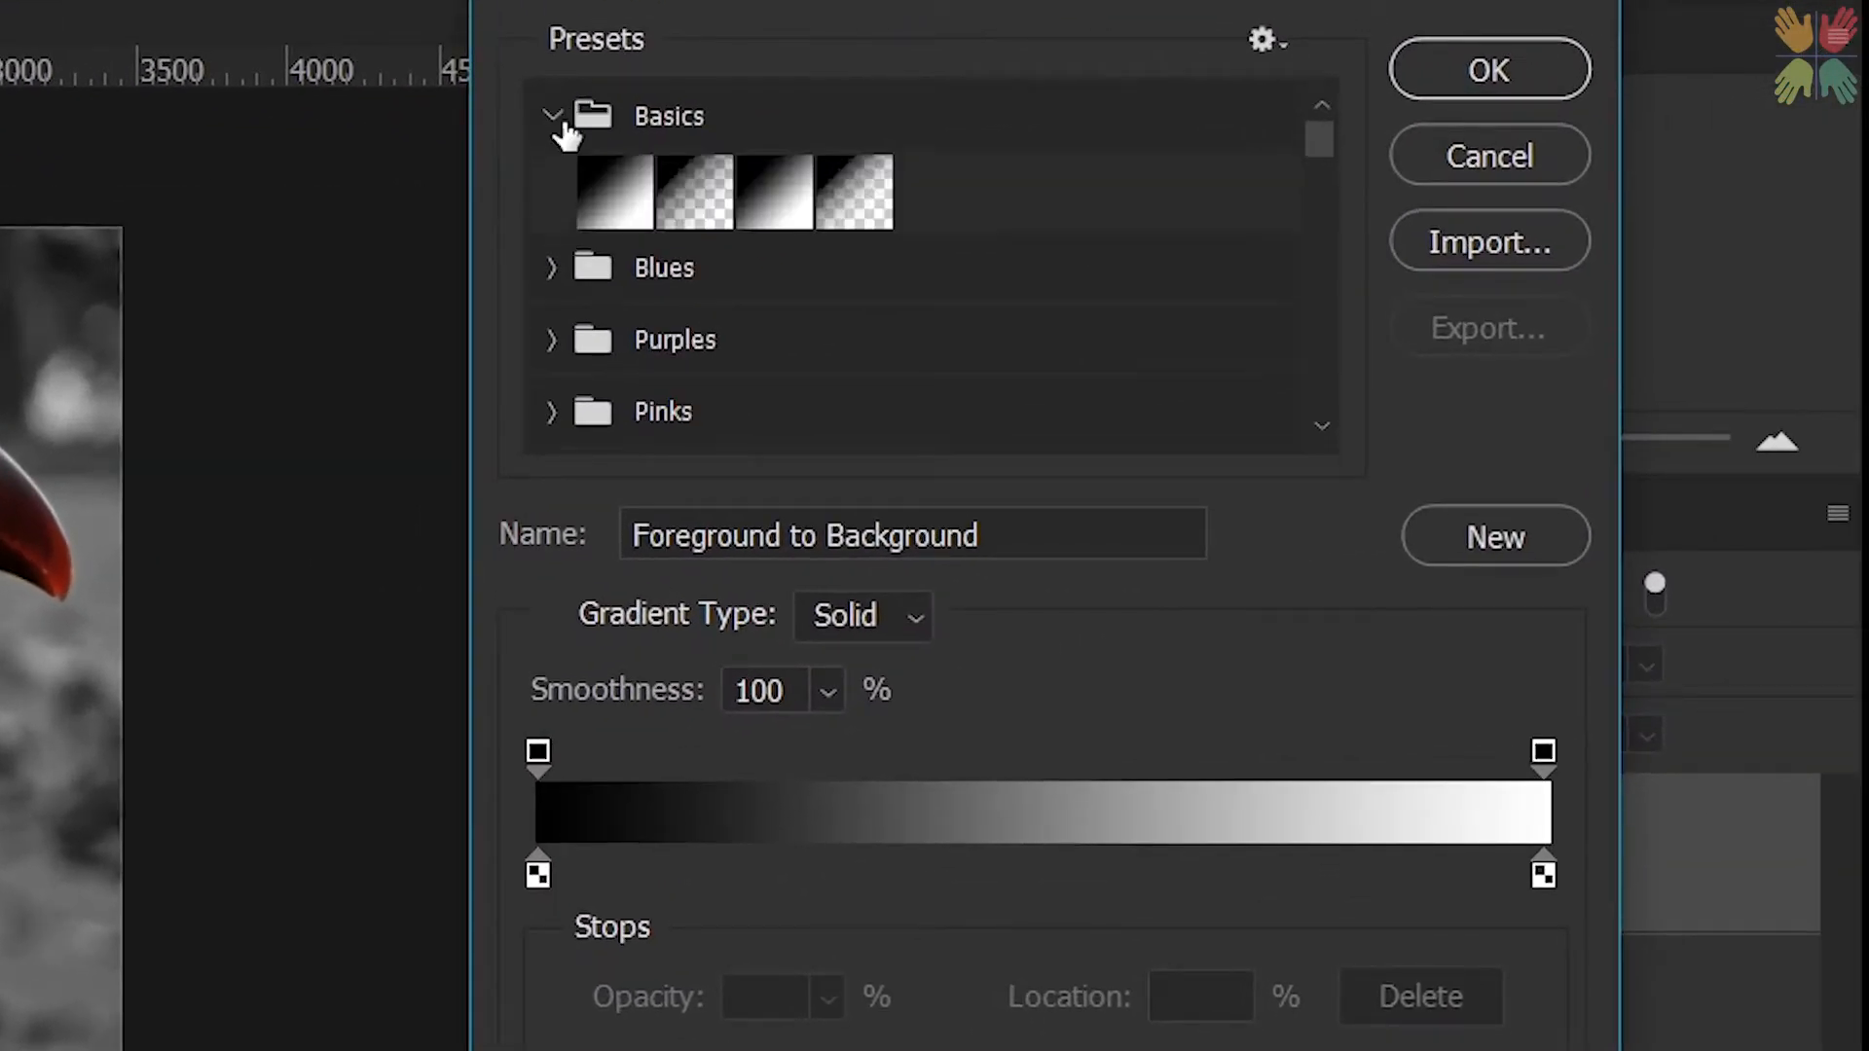
{"action": "left_click", "coordinate": [779, 224]}
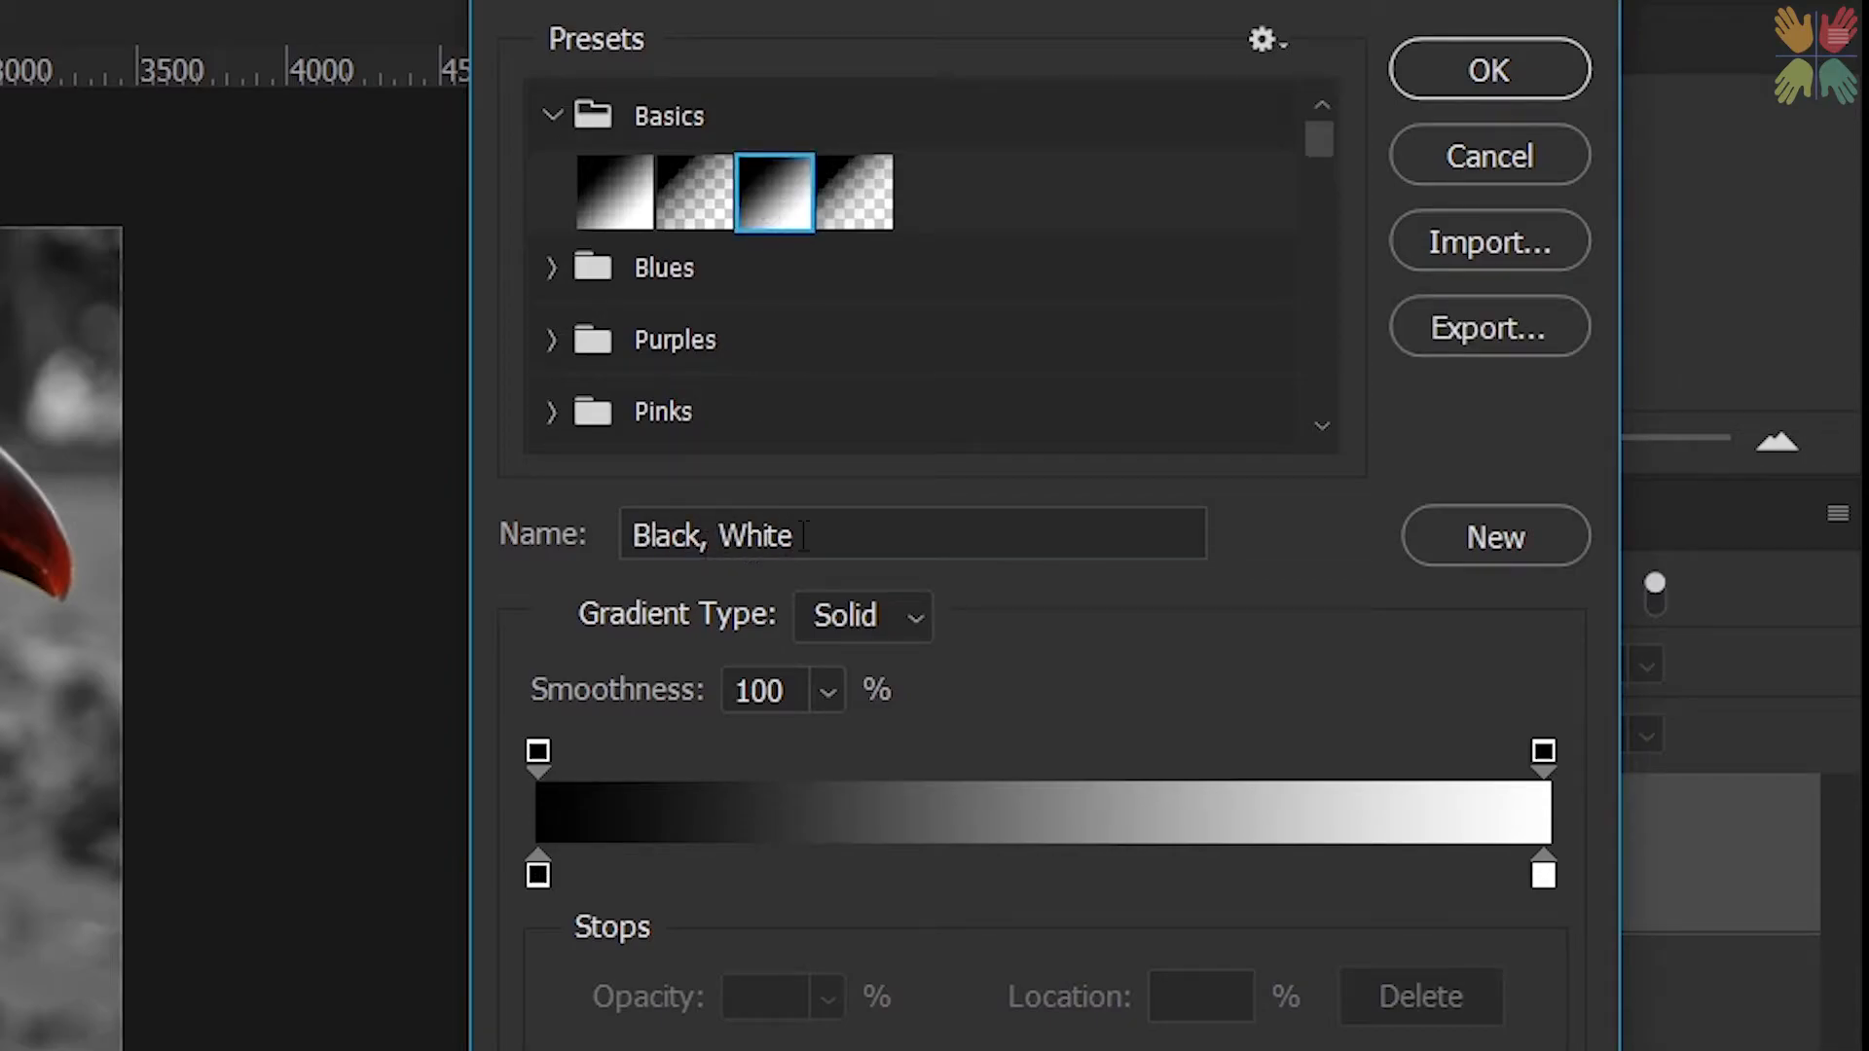
{"action": "left_click", "coordinate": [1439, 75]}
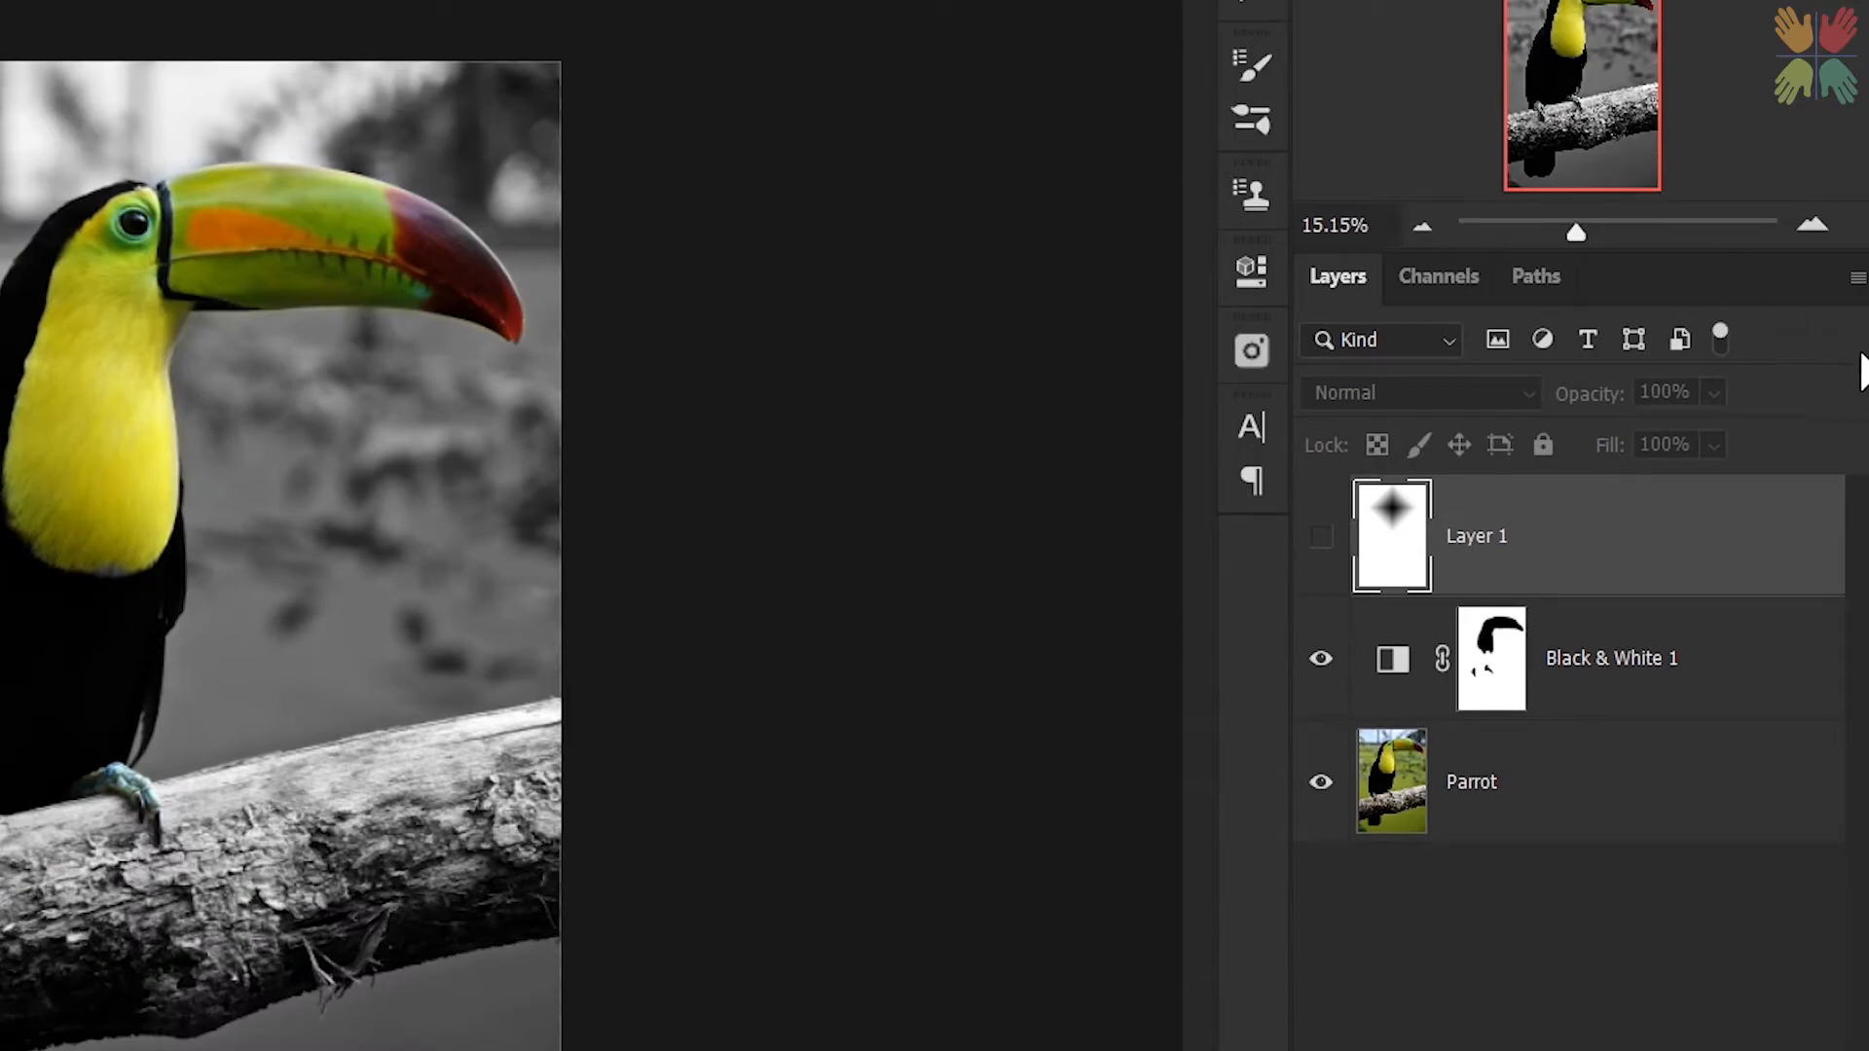
- On the Black & White 1 mask, draw linear gradients of different lengths upward from the bottom to reveal colour in the lower part
{"action": "left_click", "coordinate": [1514, 649]}
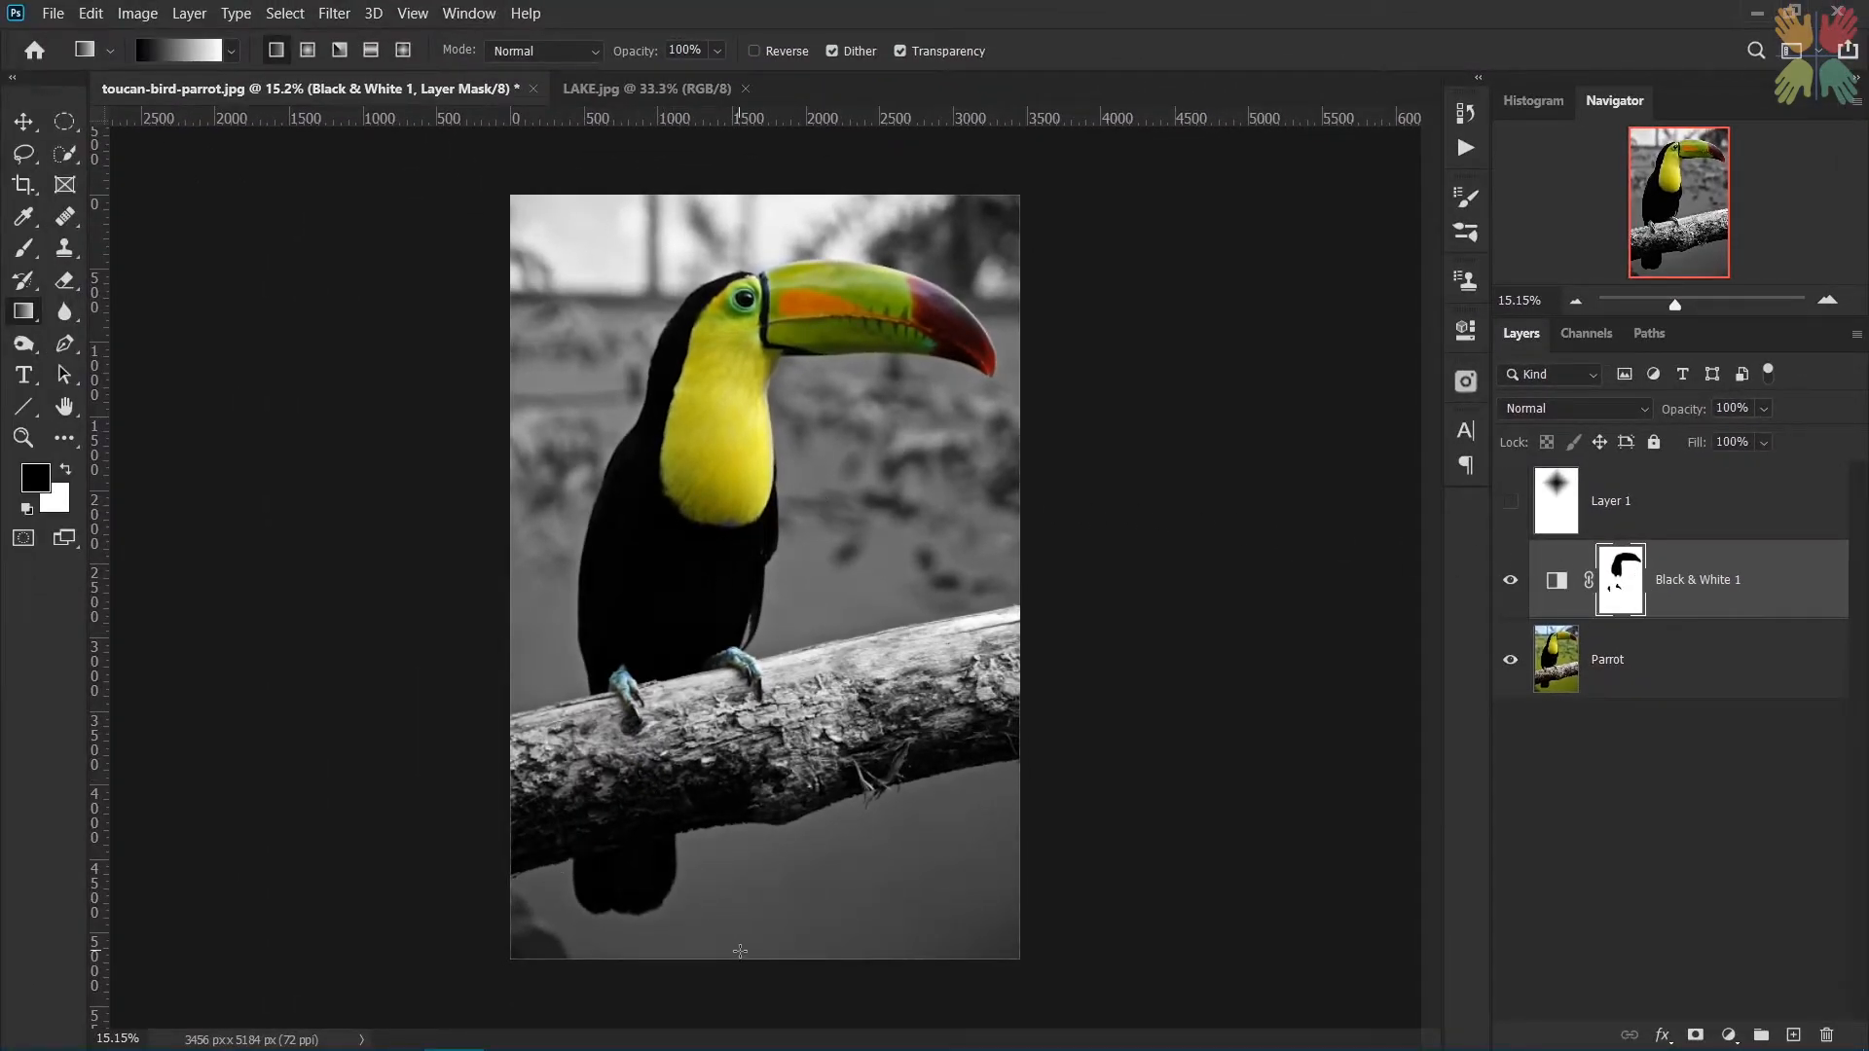
{"action": "left_click_drag", "start_coordinate": [740, 952], "coordinate": [761, 518]}
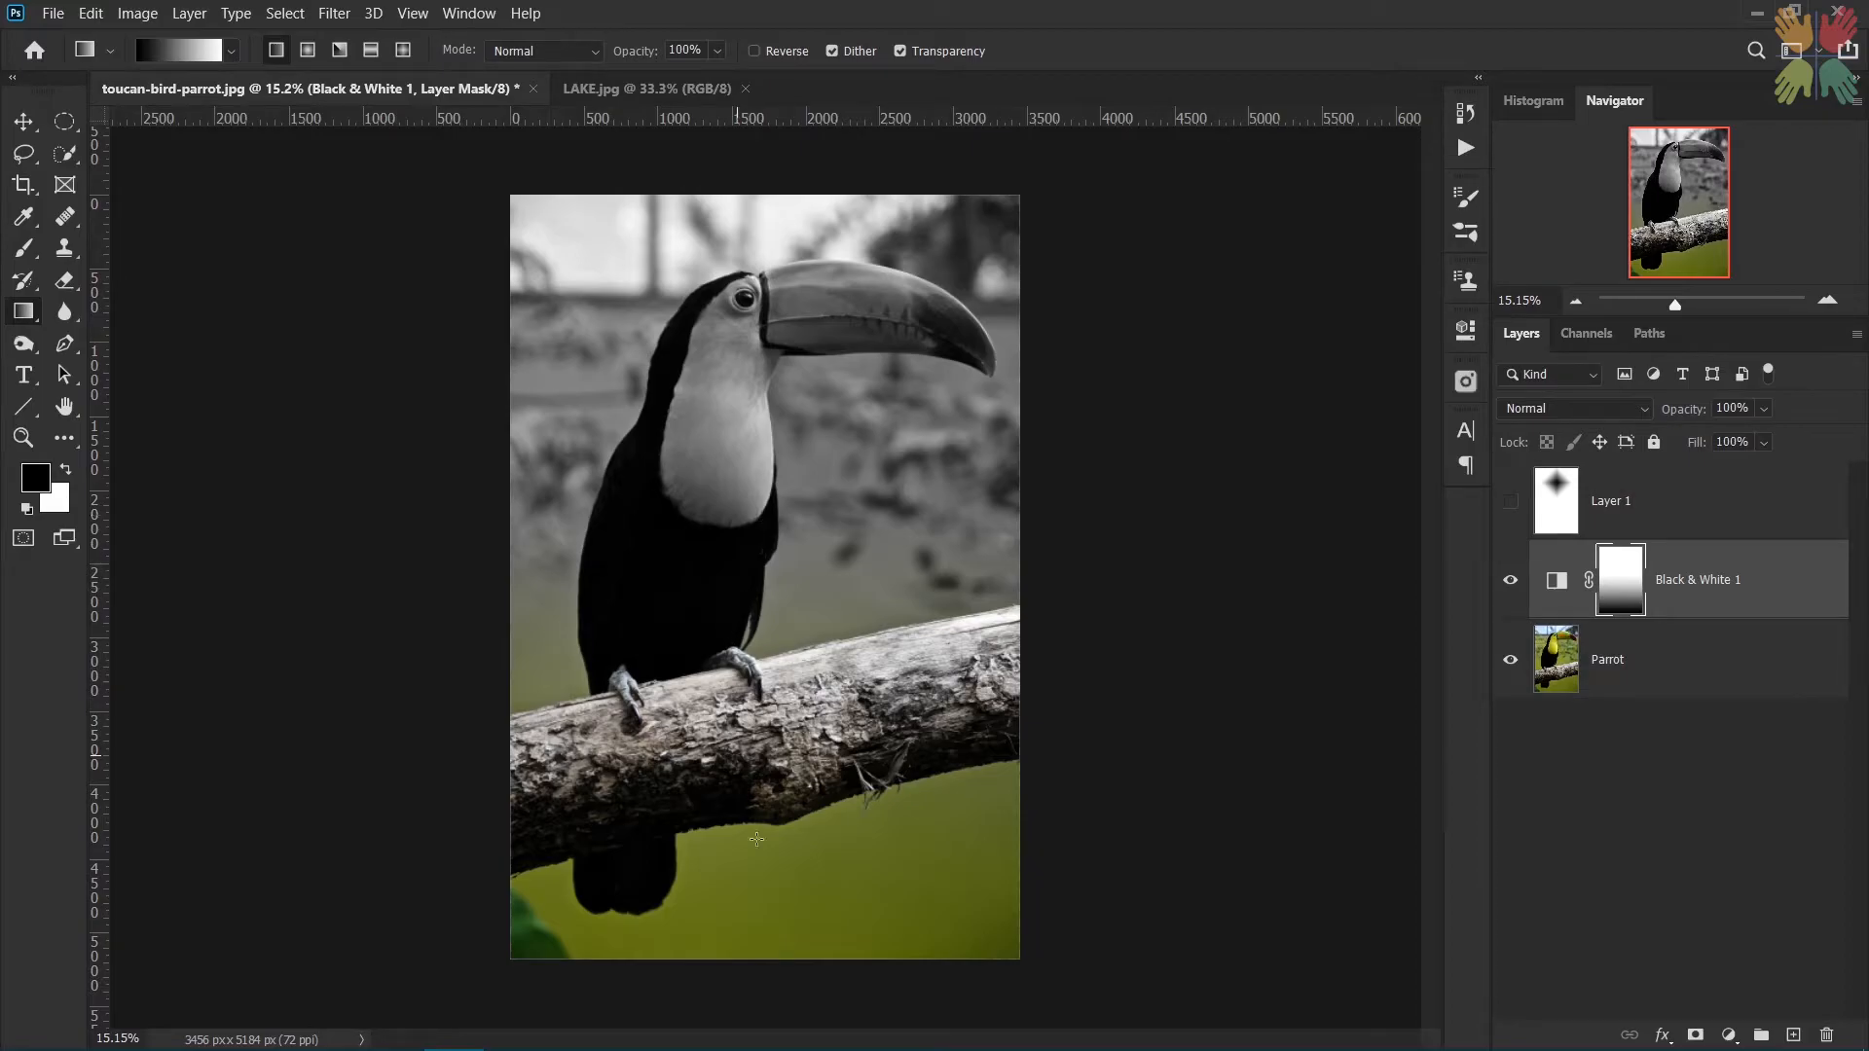
{"action": "left_click_drag", "start_coordinate": [767, 933], "coordinate": [790, 674]}
{"action": "left_click_drag", "start_coordinate": [769, 911], "coordinate": [713, 377]}
- Redraw the mask's linear gradient from the top down, from the bottom up, horizontally from the right edge, and diagonally up from the bottom
{"action": "left_click_drag", "start_coordinate": [748, 200], "coordinate": [744, 681]}
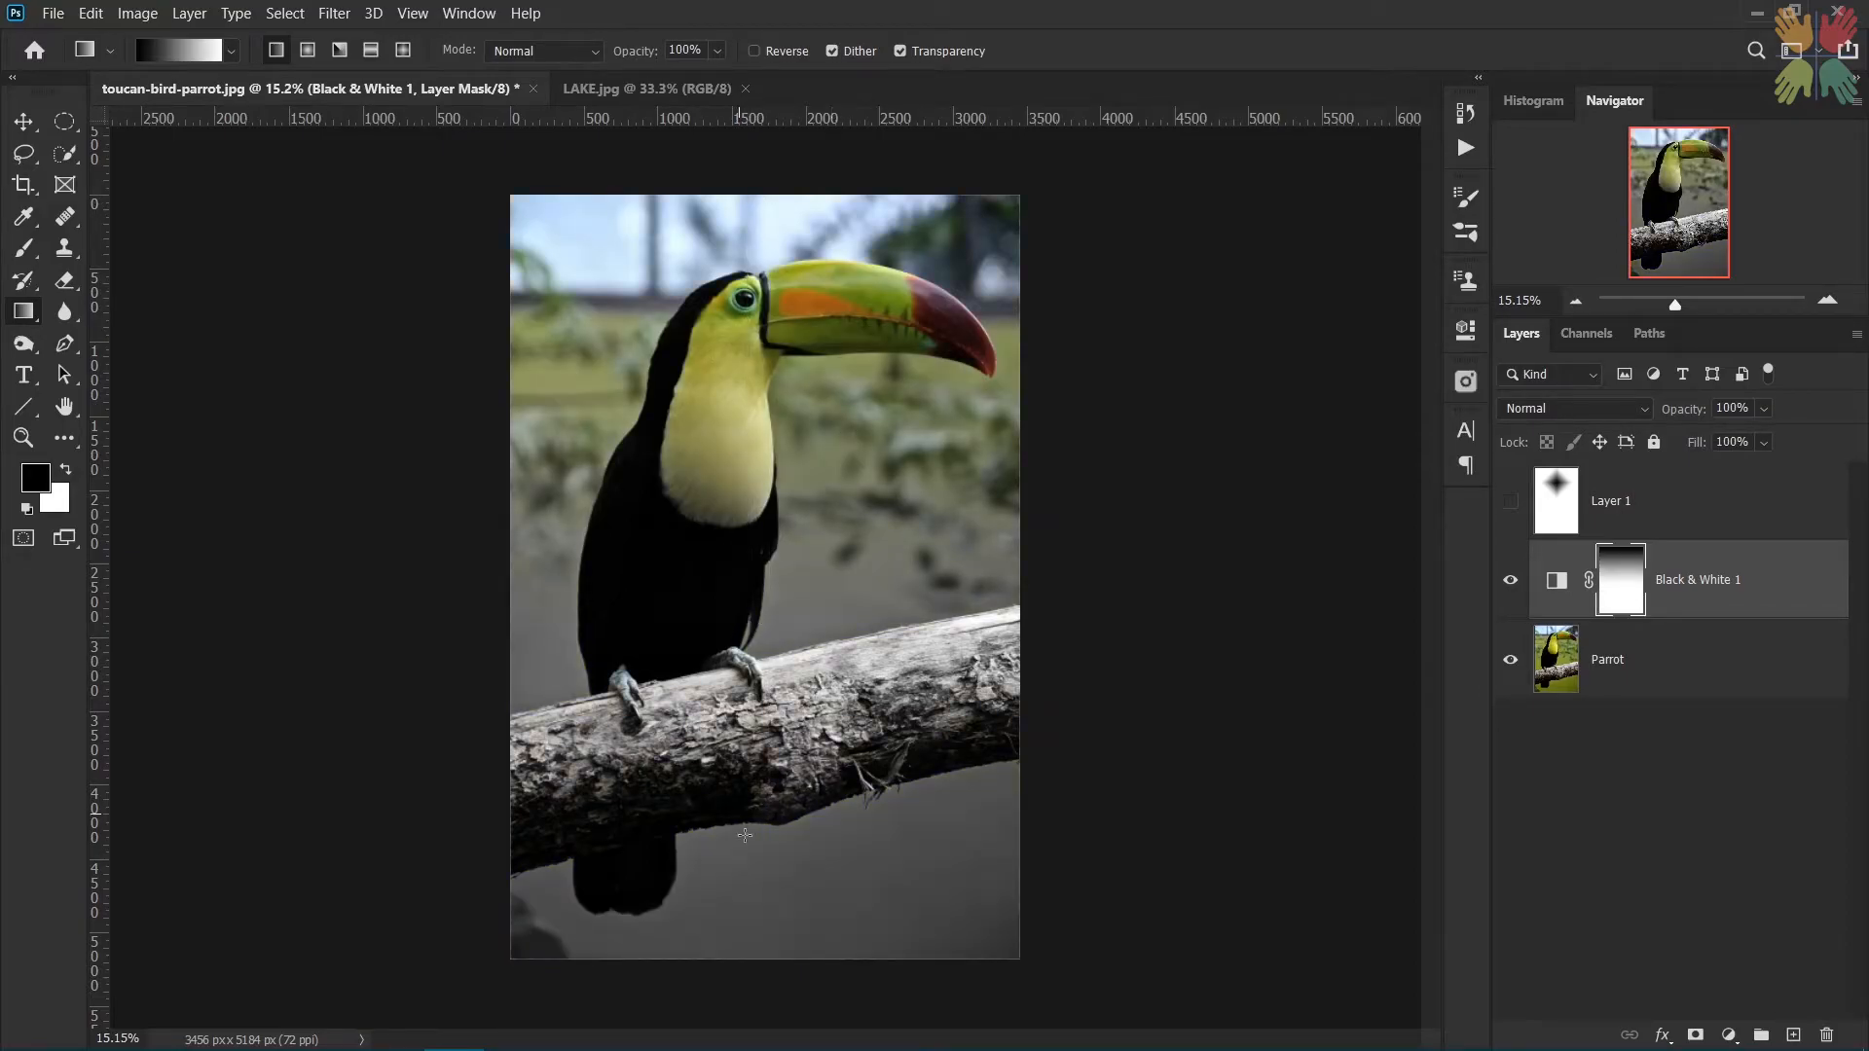
{"action": "left_click_drag", "start_coordinate": [764, 929], "coordinate": [765, 557]}
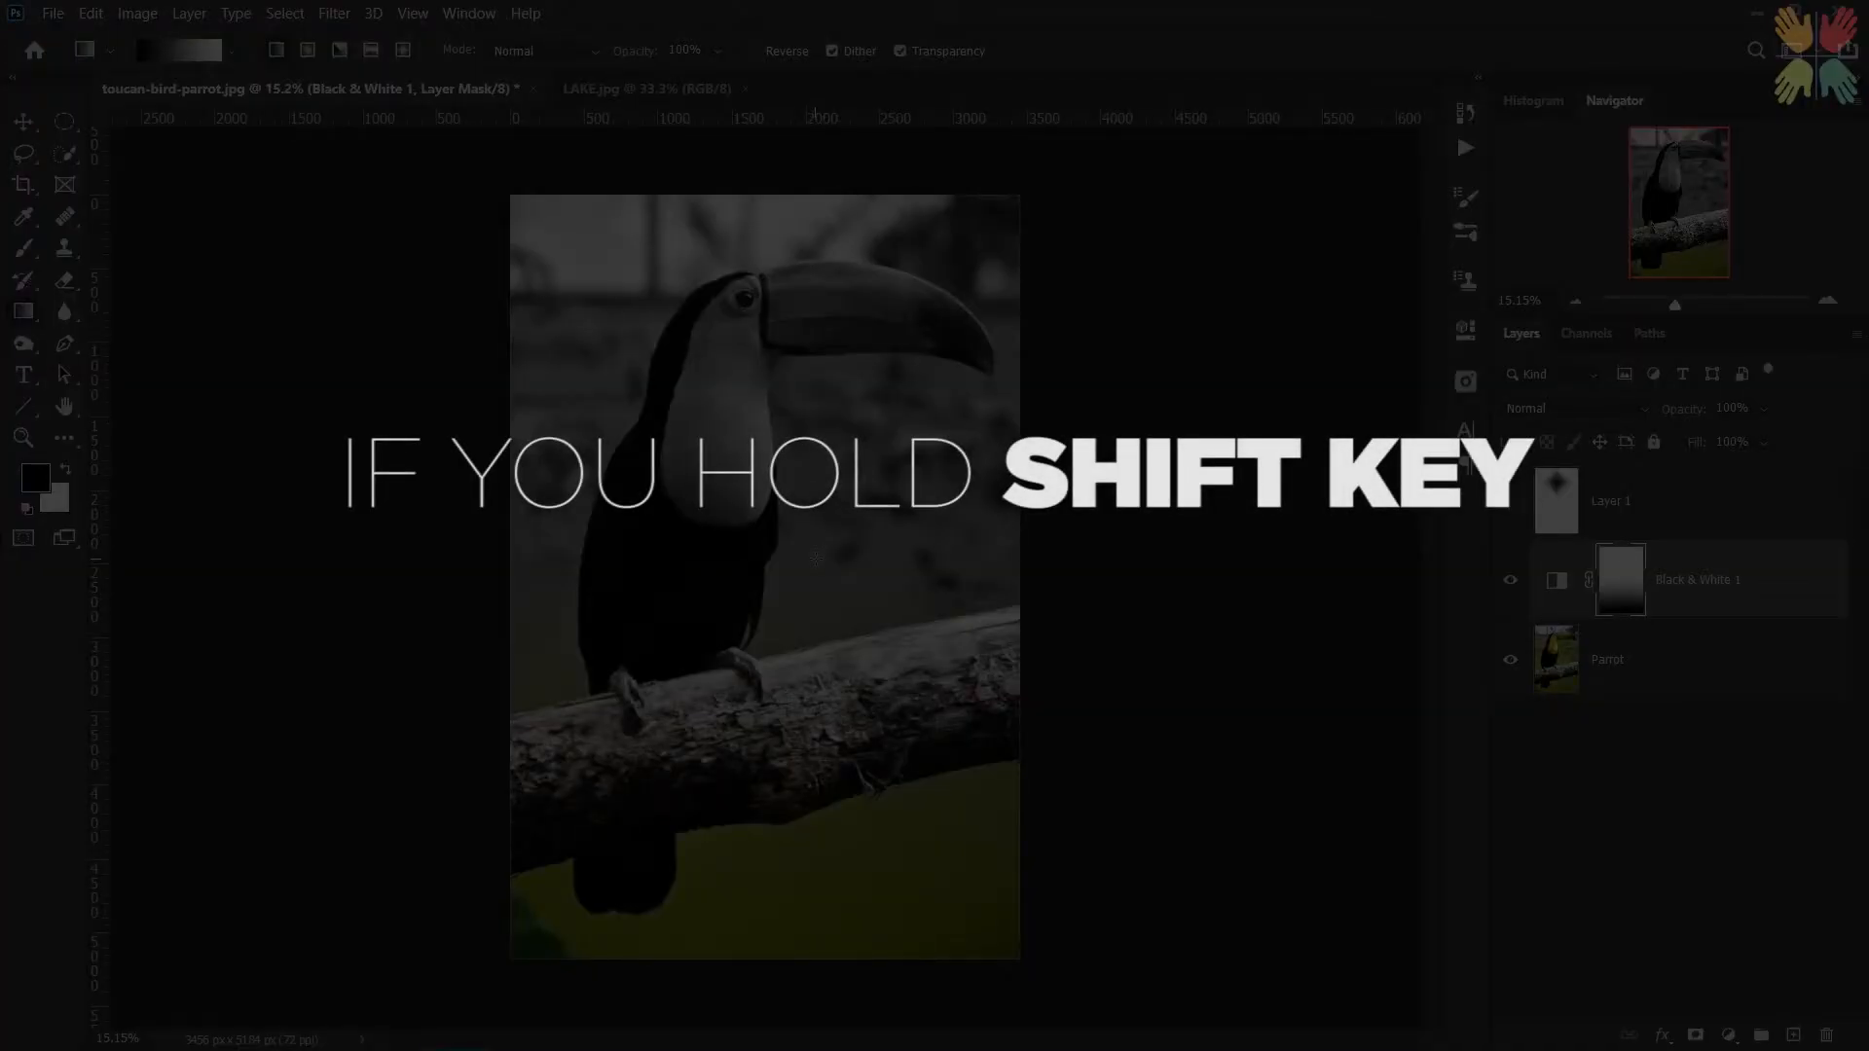
{"action": "left_click_drag", "start_coordinate": [783, 923], "coordinate": [848, 554]}
{"action": "left_click_drag", "start_coordinate": [997, 532], "coordinate": [728, 530]}
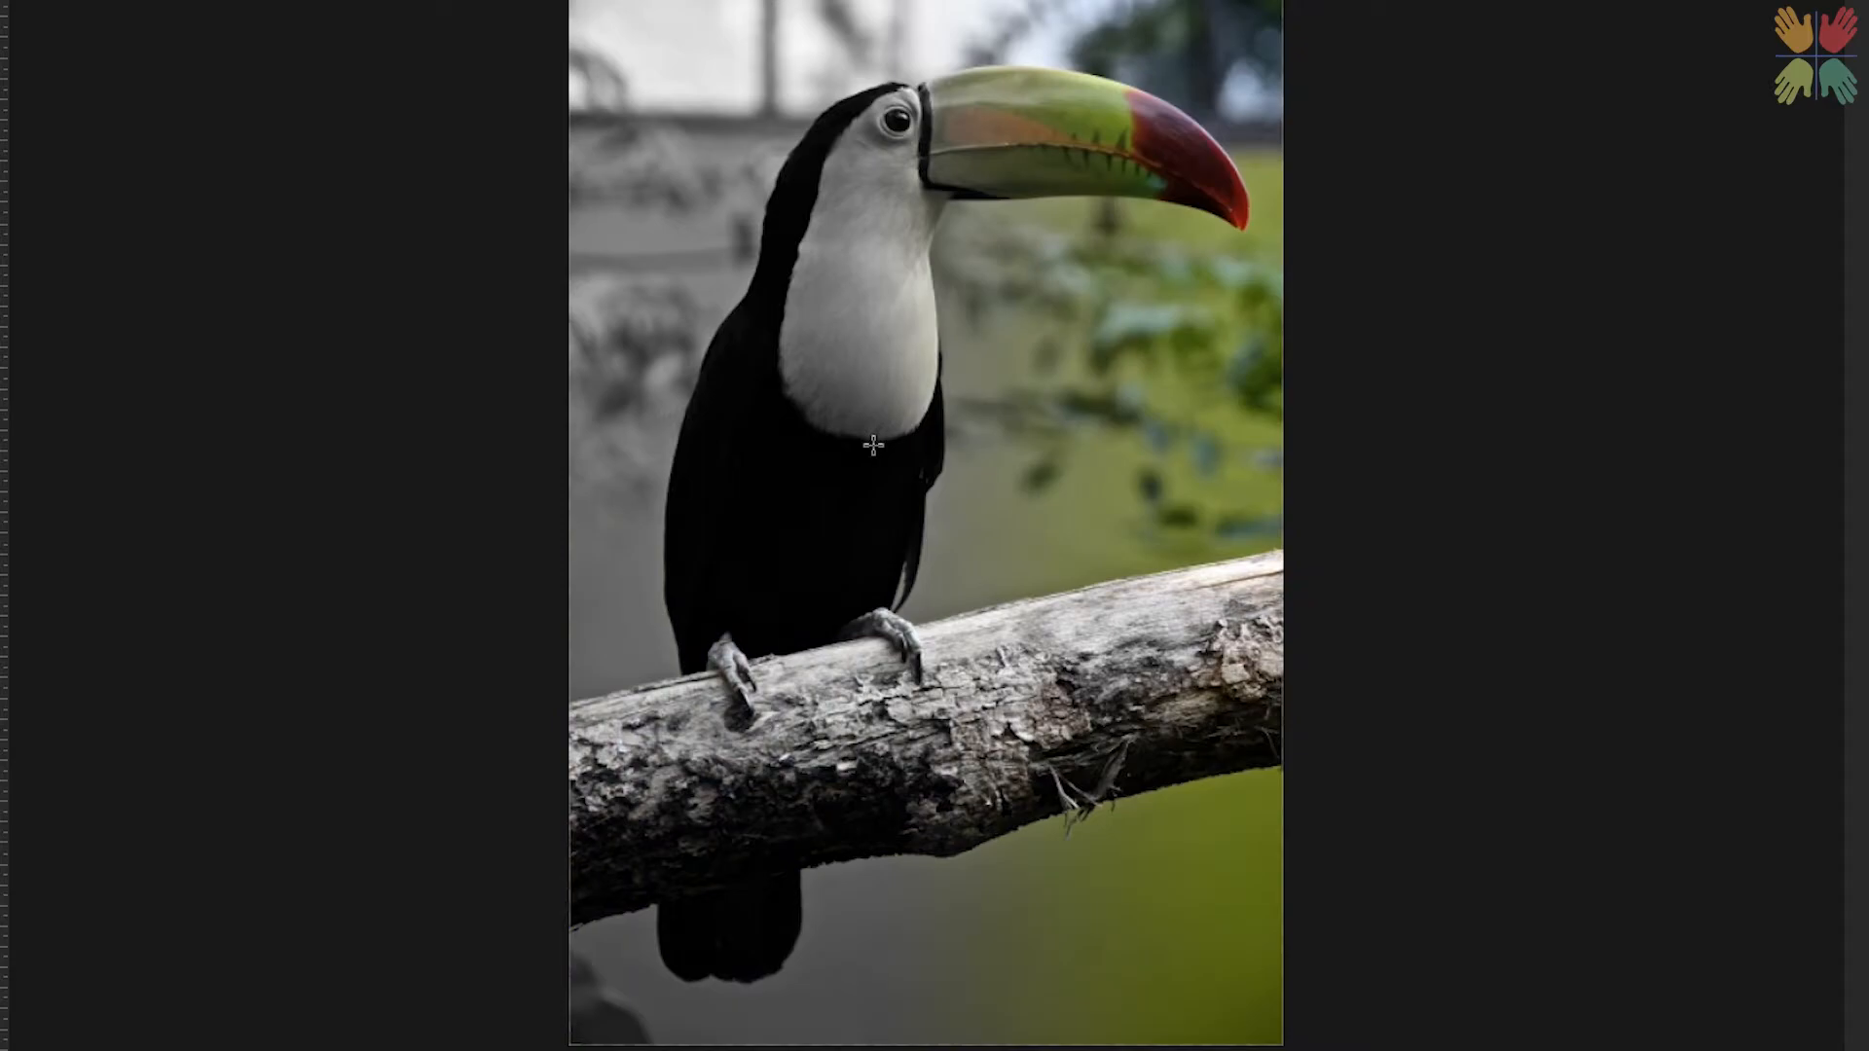
{"action": "left_click_drag", "start_coordinate": [896, 1009], "coordinate": [798, 769]}
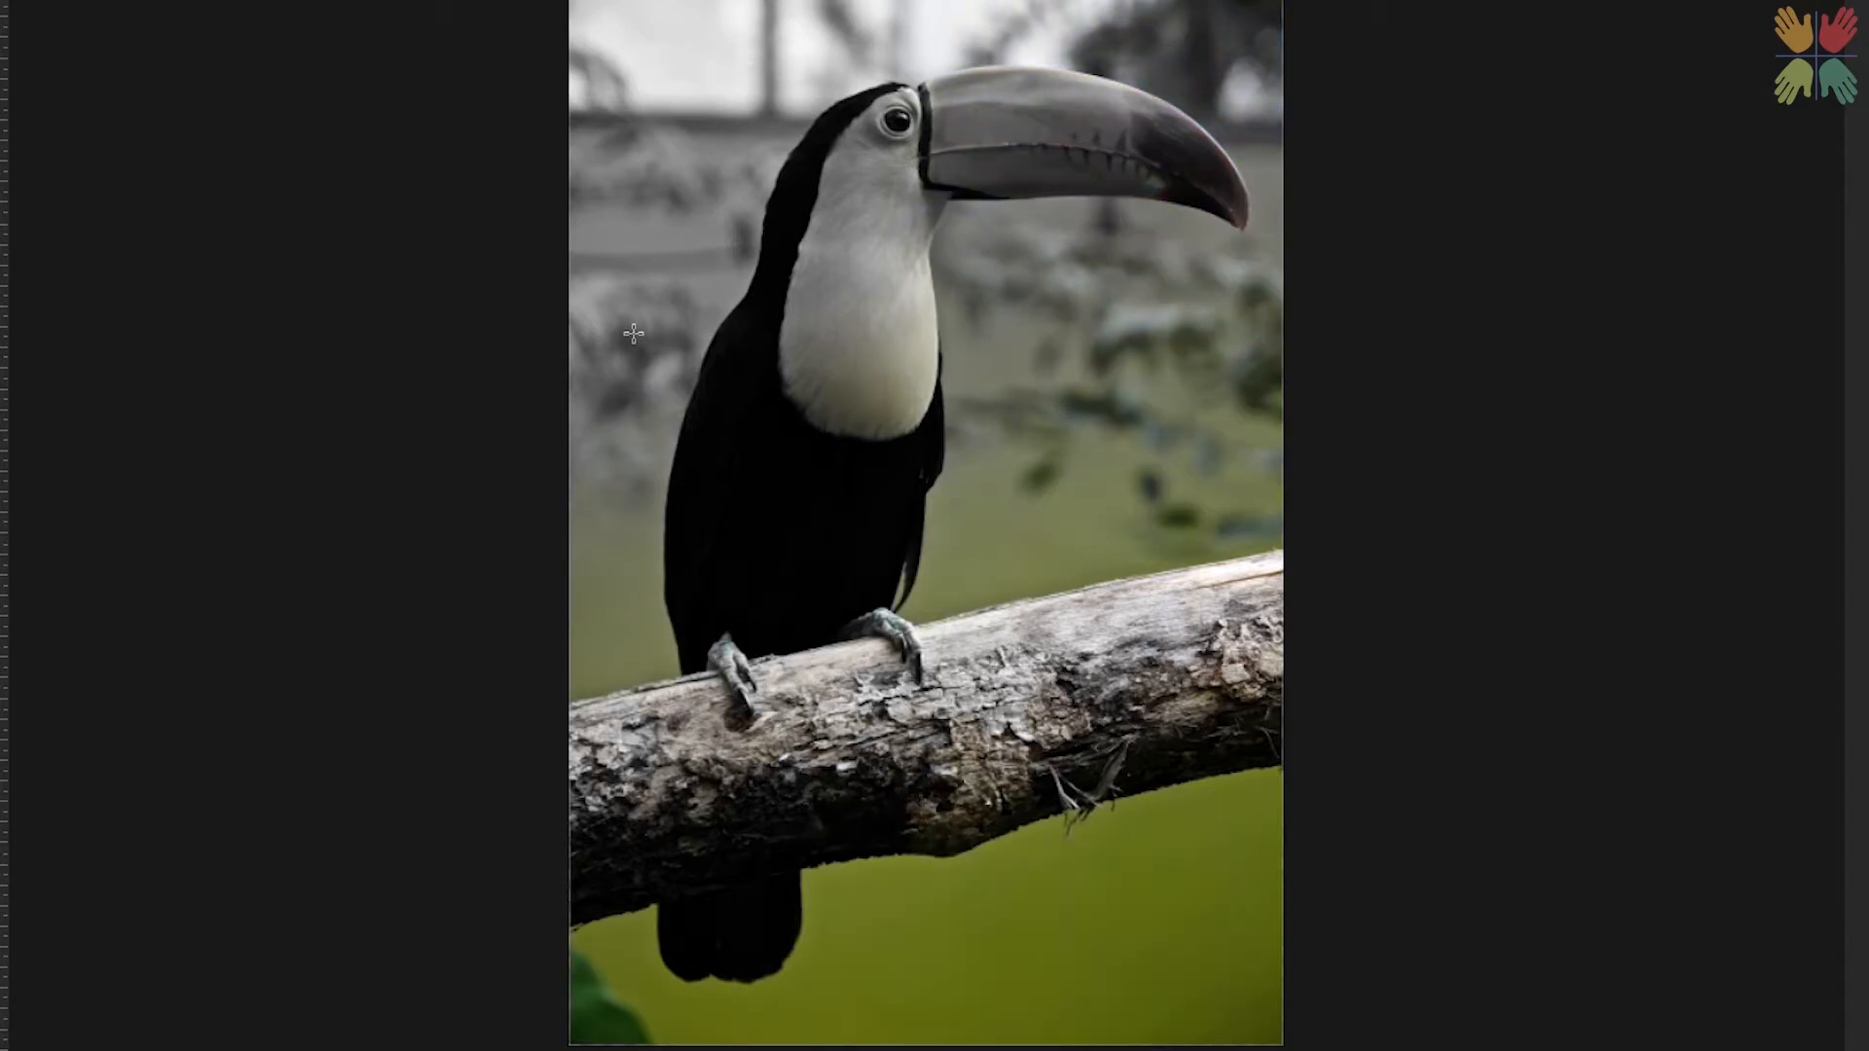
- Try diagonal, vertical and horizontal linear gradients on the Black & White 1 mask, and undo them back to the painted mask
{"action": "left_click_drag", "start_coordinate": [832, 978], "coordinate": [1201, 362]}
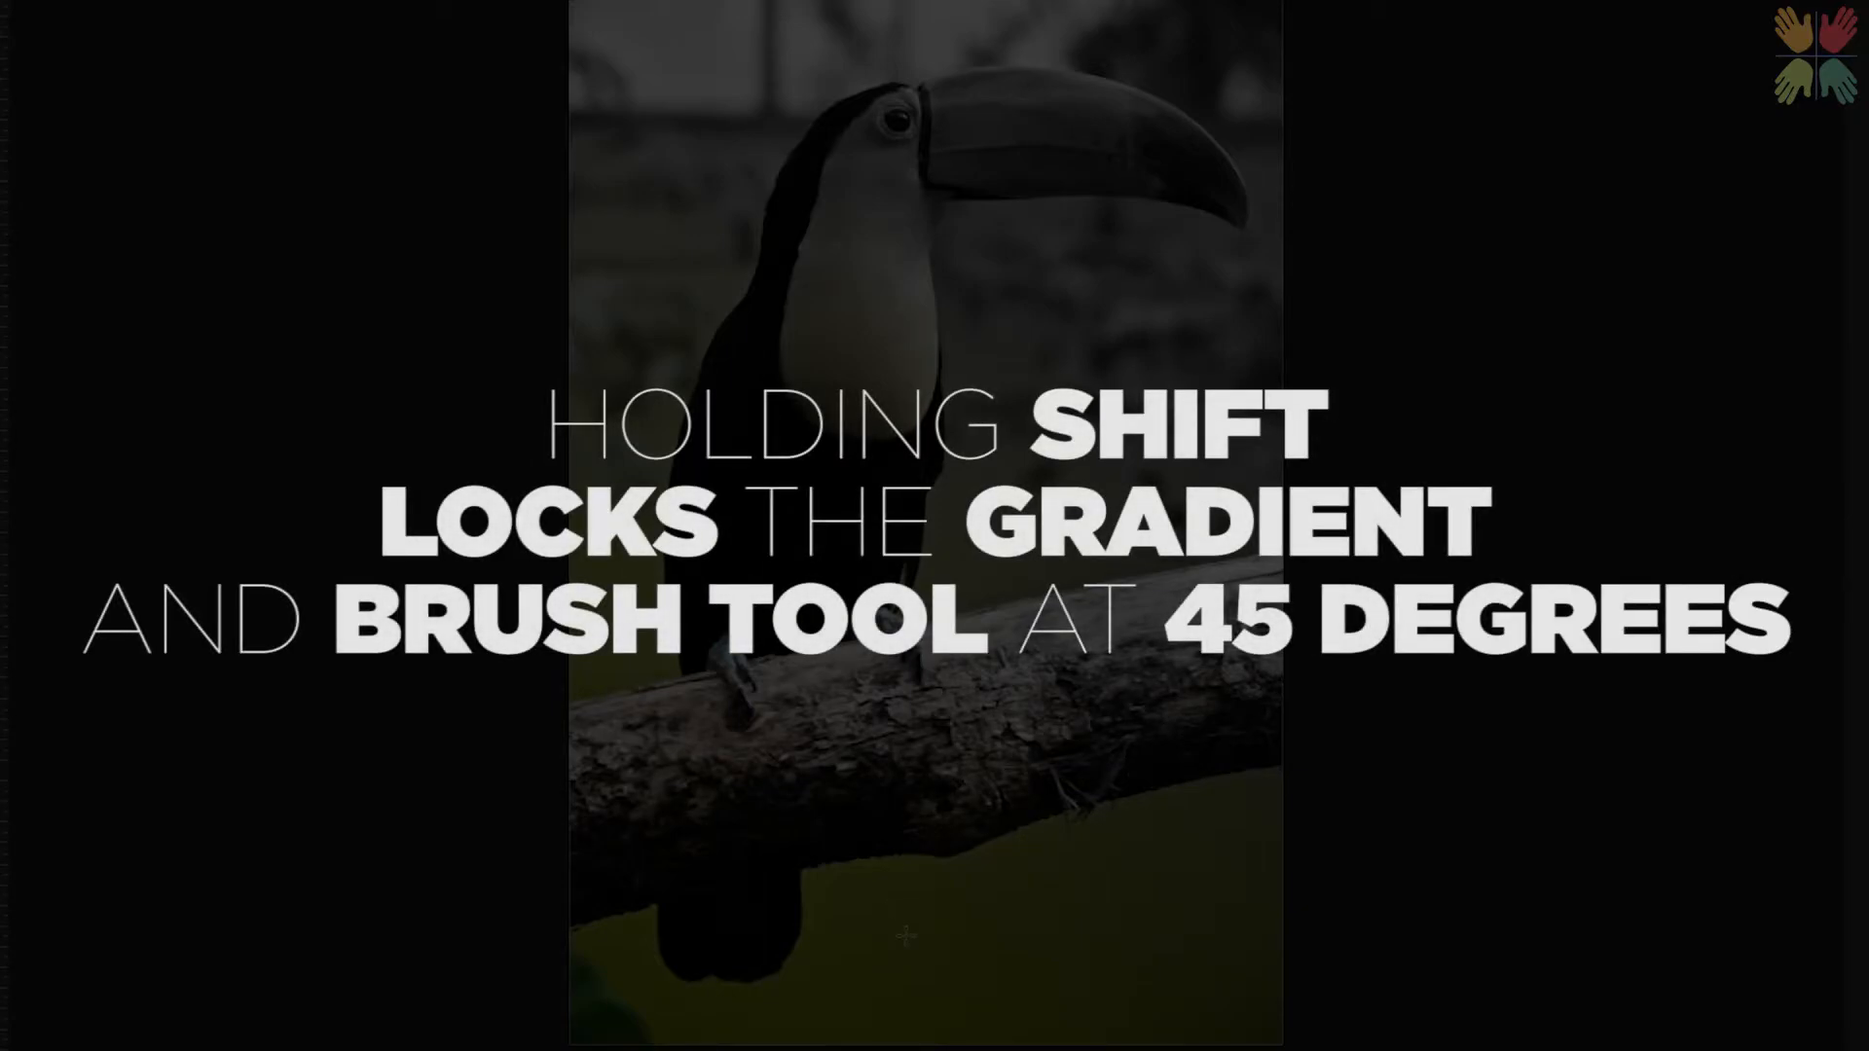
{"action": "left_click_drag", "start_coordinate": [905, 935], "coordinate": [961, 439]}
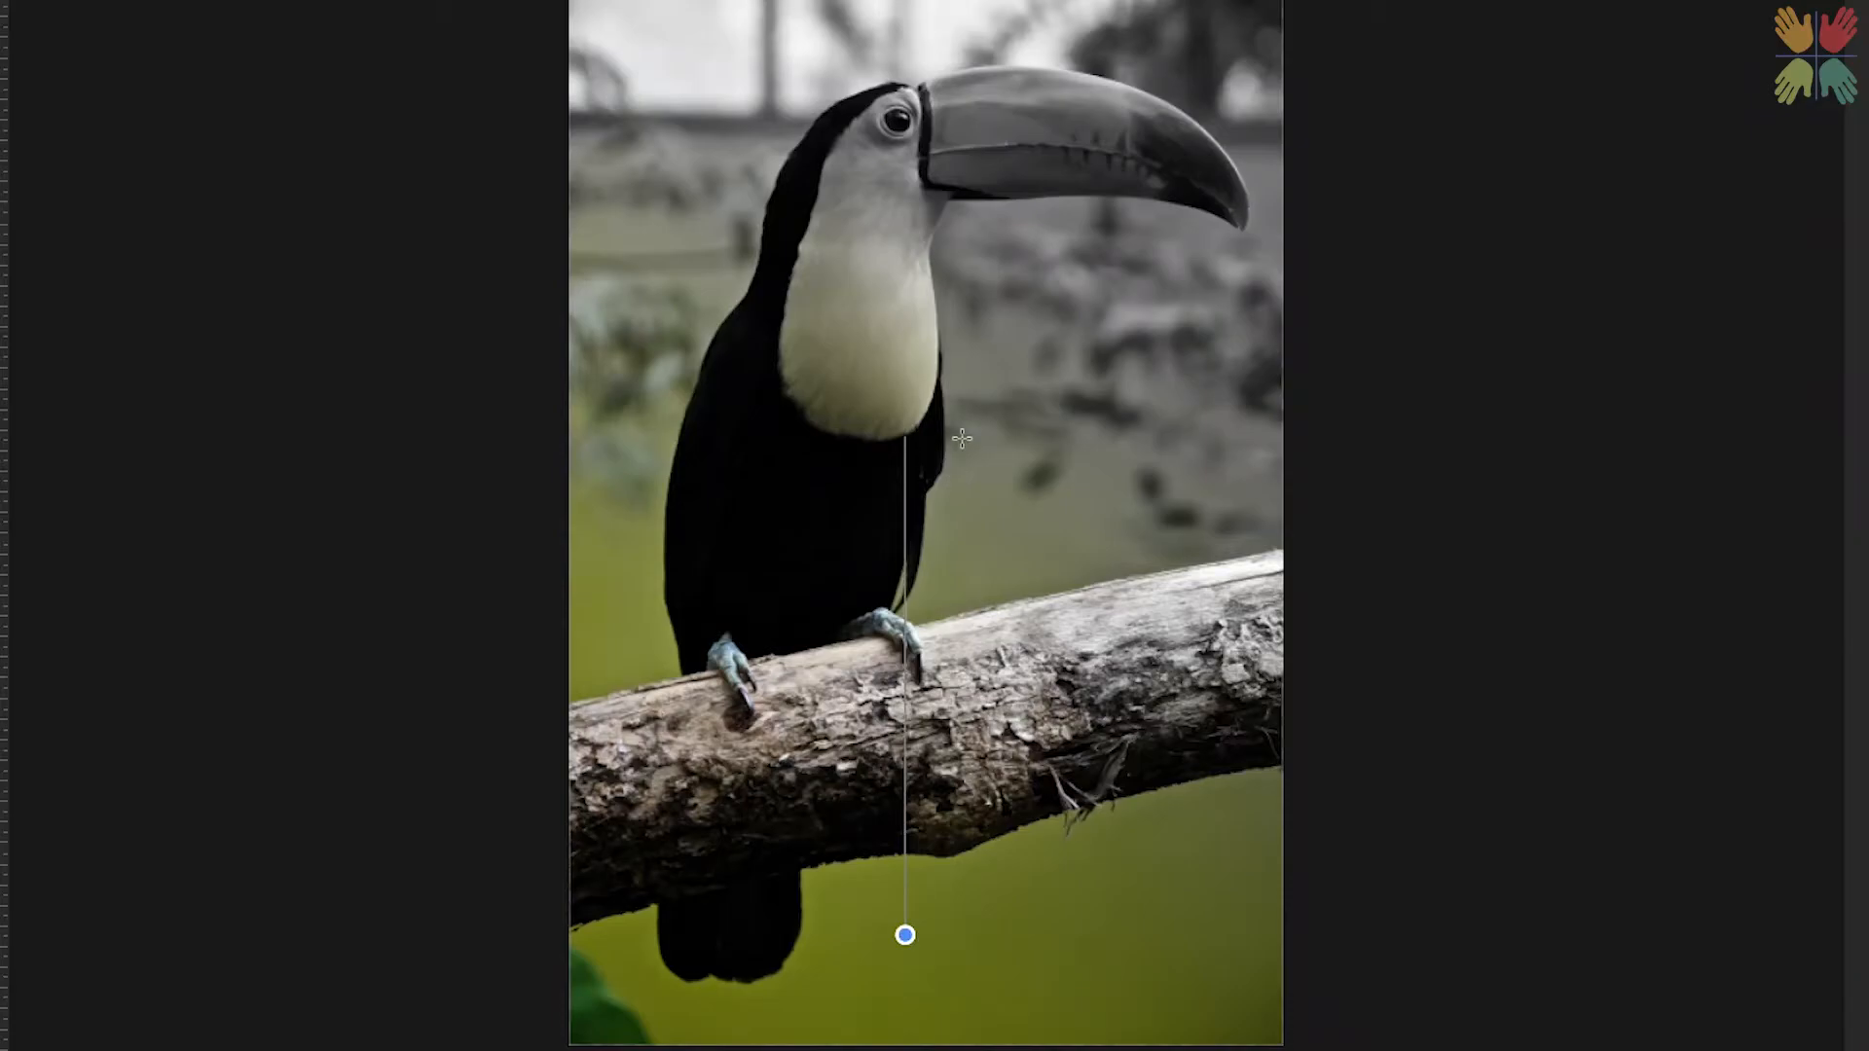
{"action": "left_click_drag", "start_coordinate": [962, 439], "coordinate": [905, 421]}
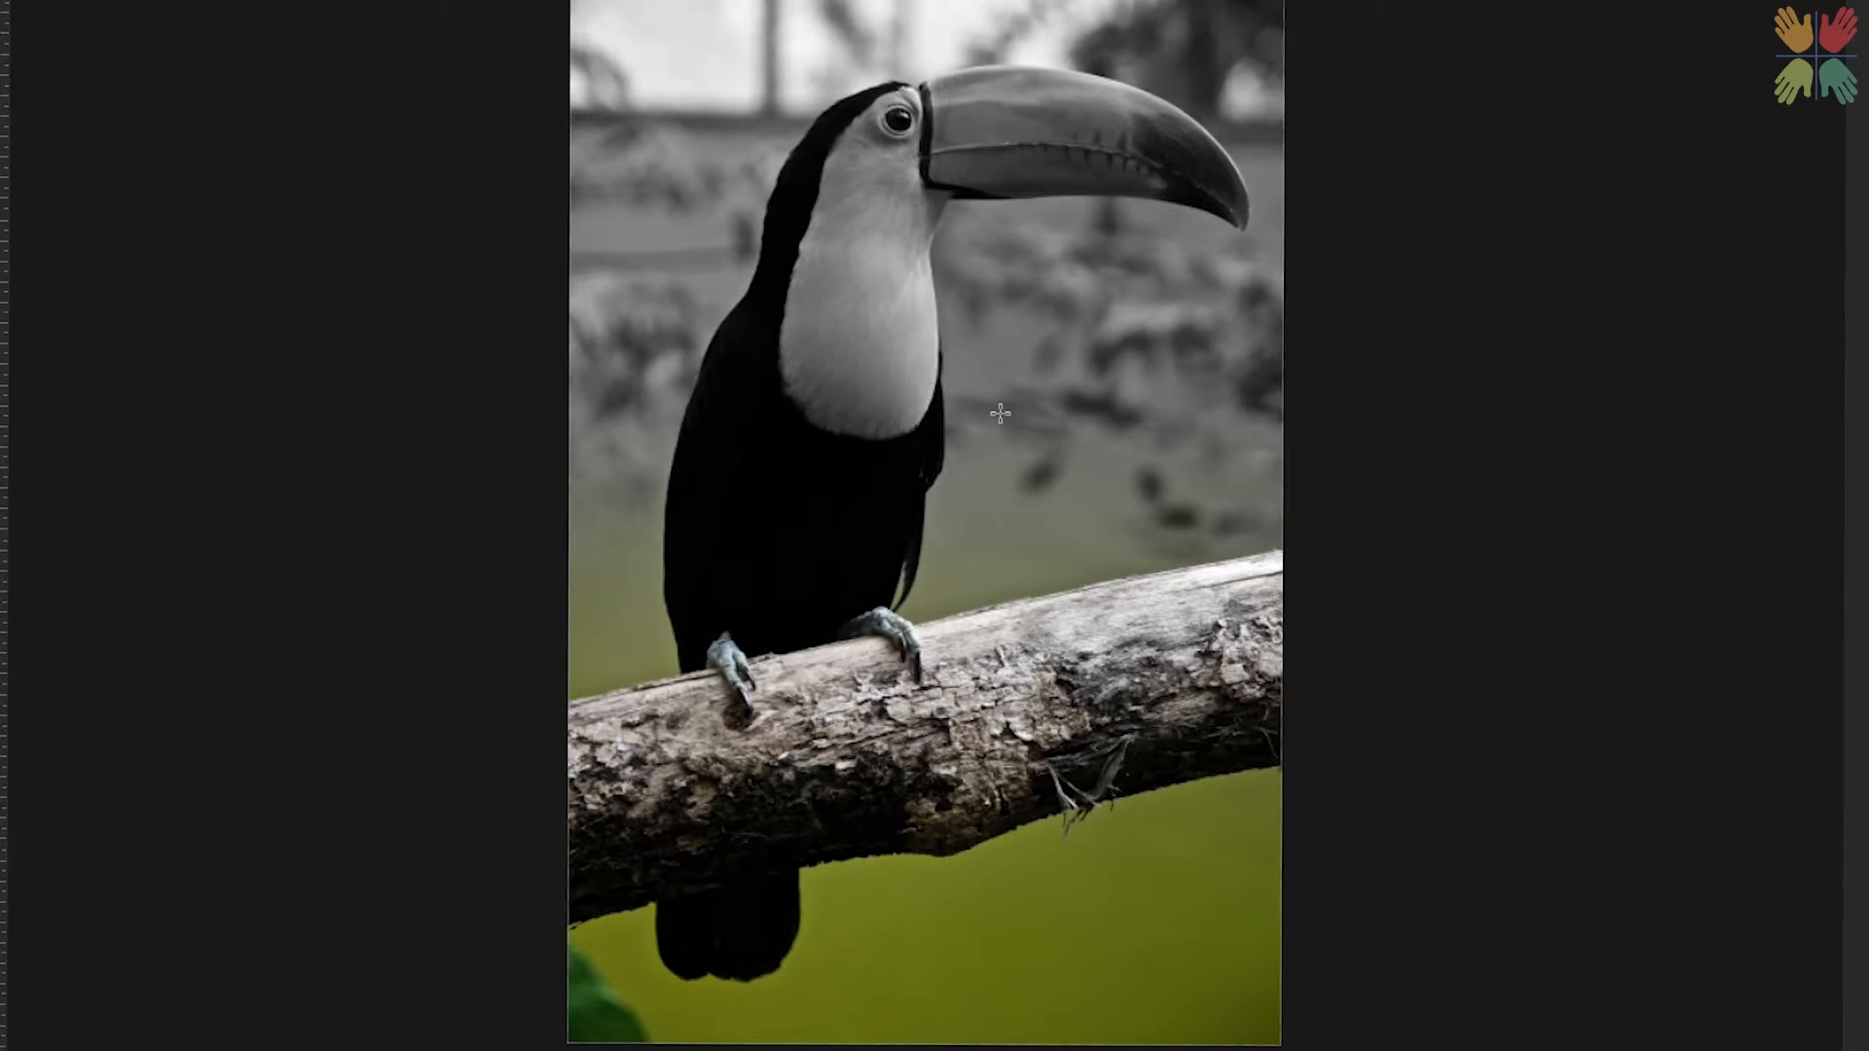
{"action": "left_click_drag", "start_coordinate": [916, 948], "coordinate": [952, 420]}
{"action": "left_click_drag", "start_coordinate": [649, 329], "coordinate": [1155, 365]}
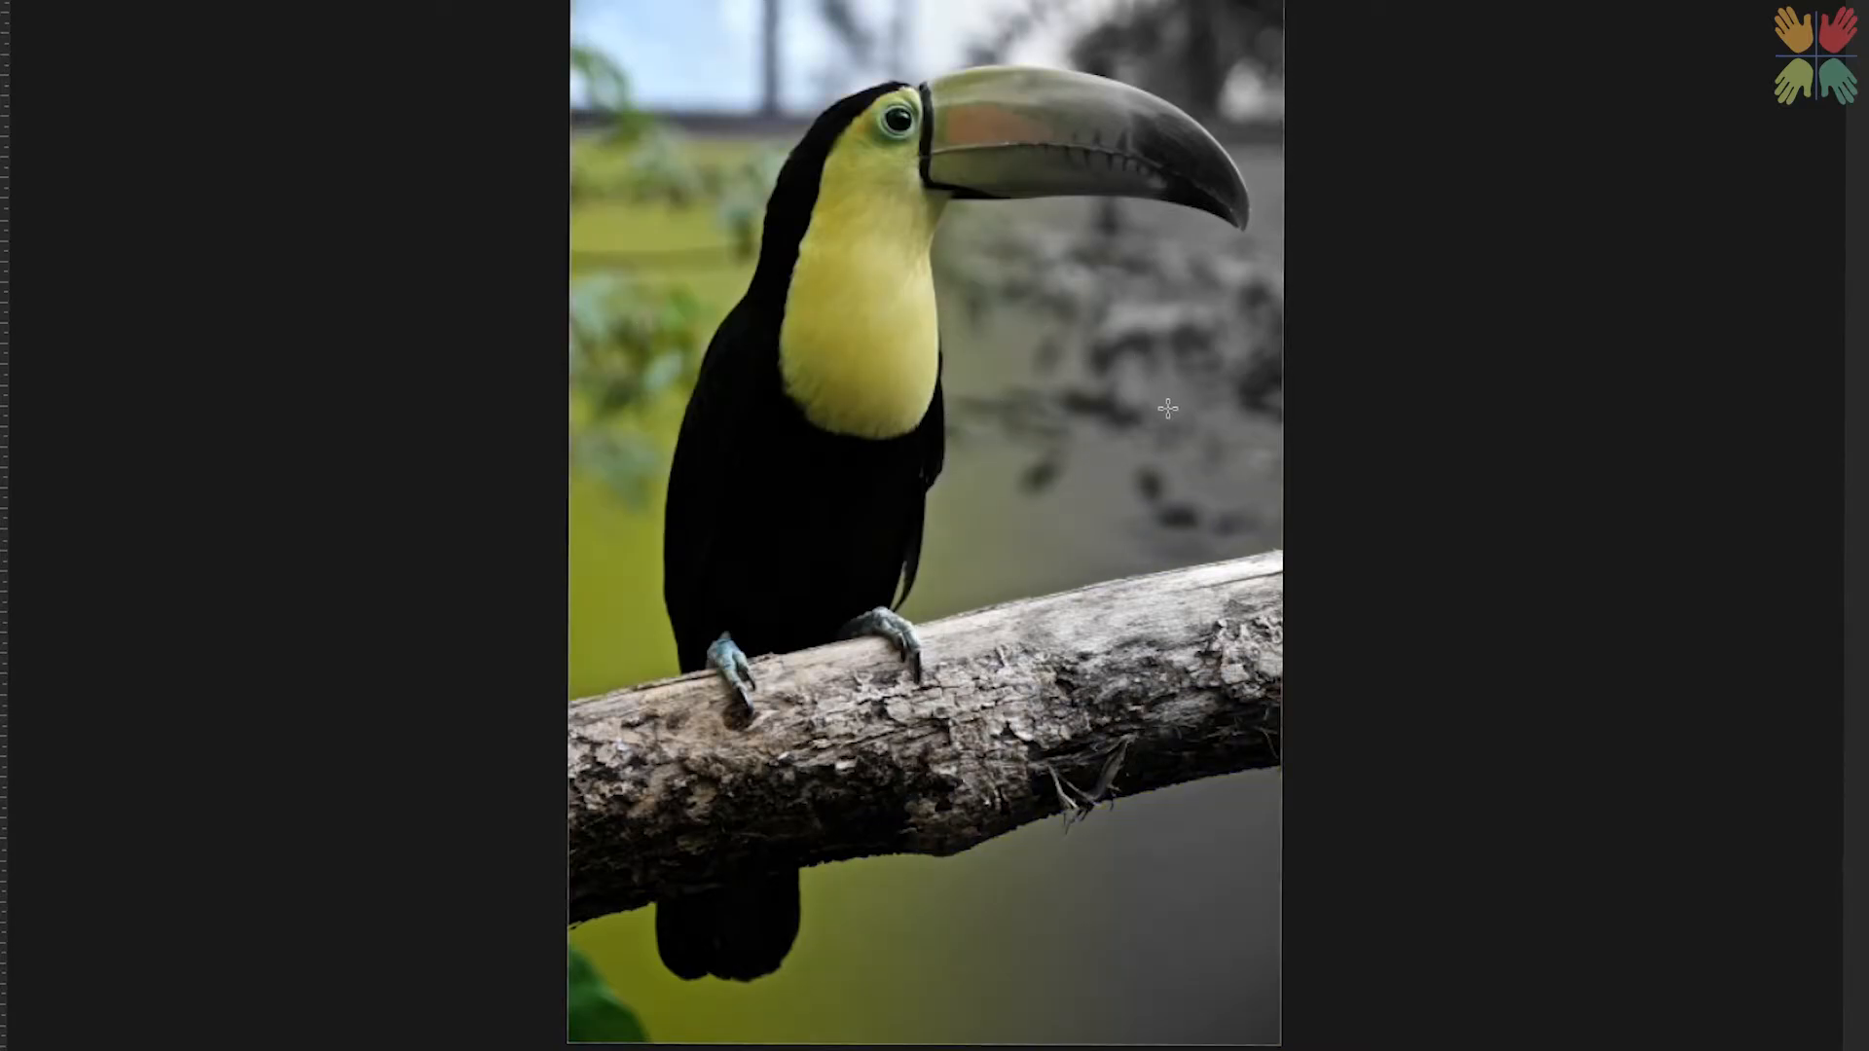
{"action": "left_click_drag", "start_coordinate": [1260, 1026], "coordinate": [861, 466]}
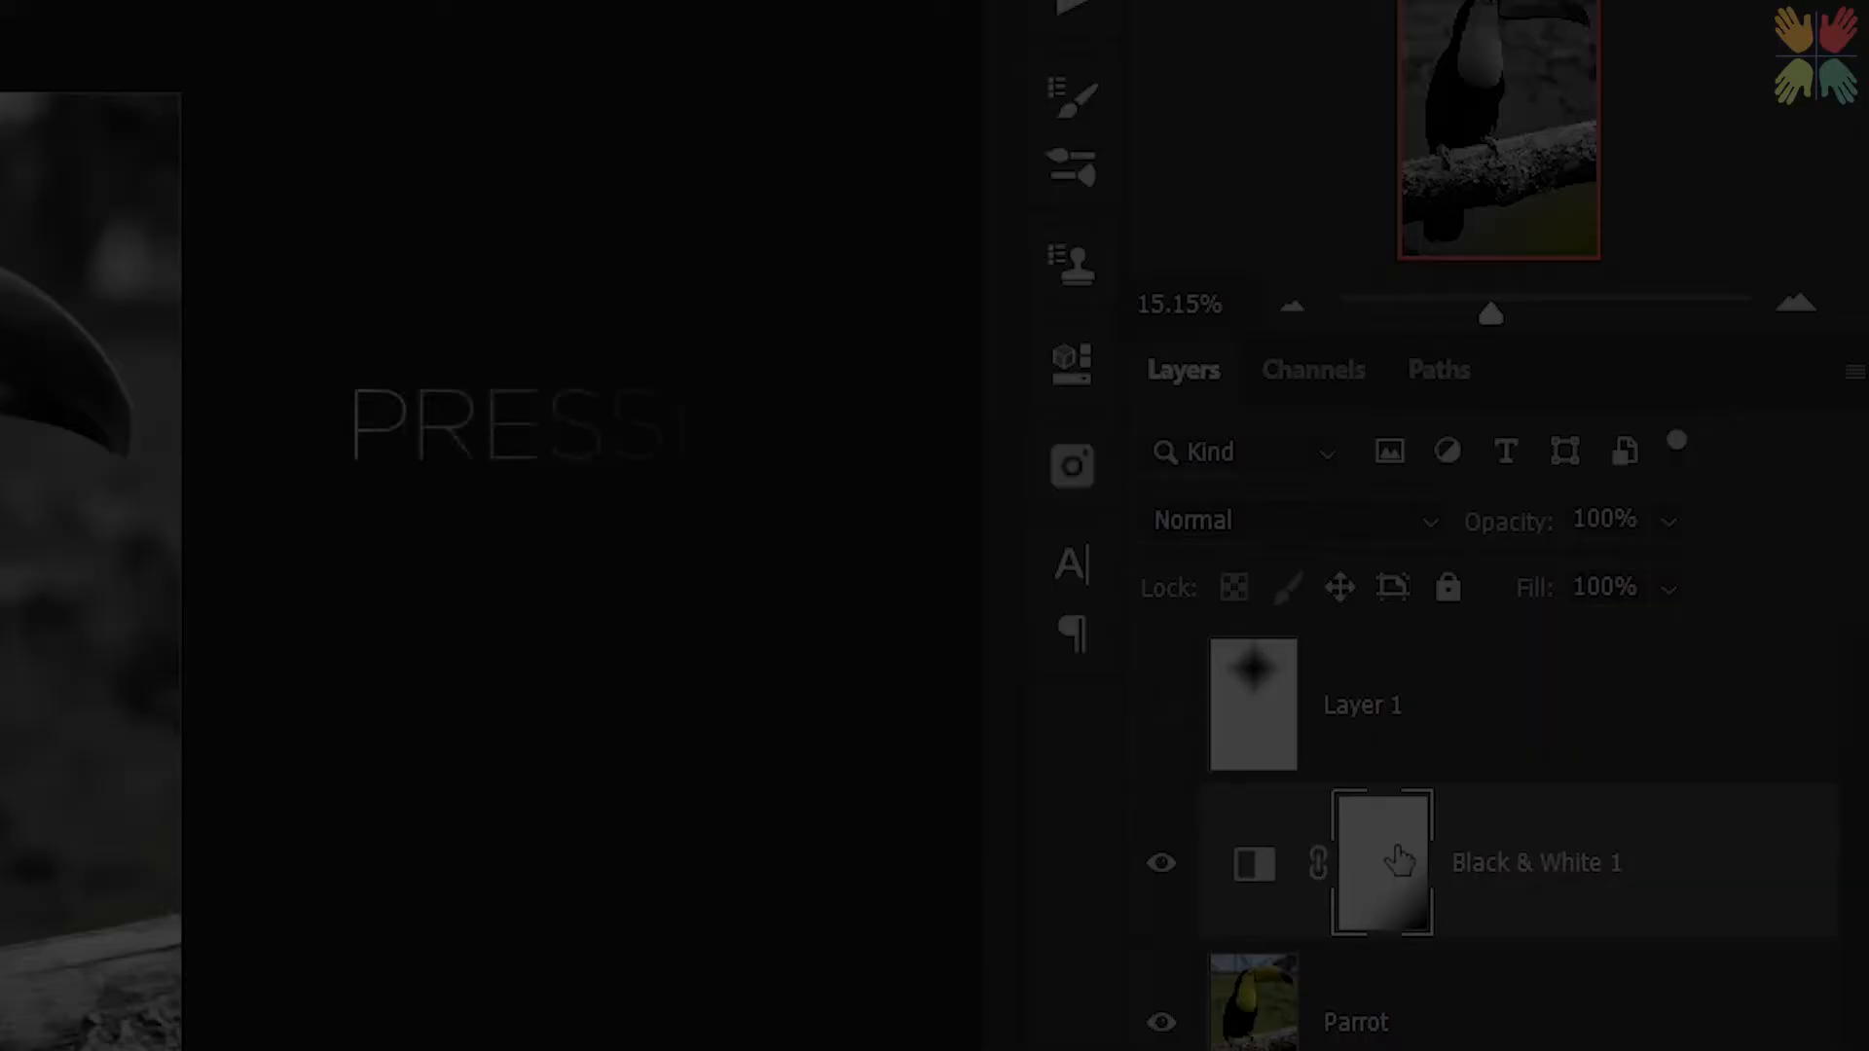
{"action": "key", "text": "ctrl+z"}
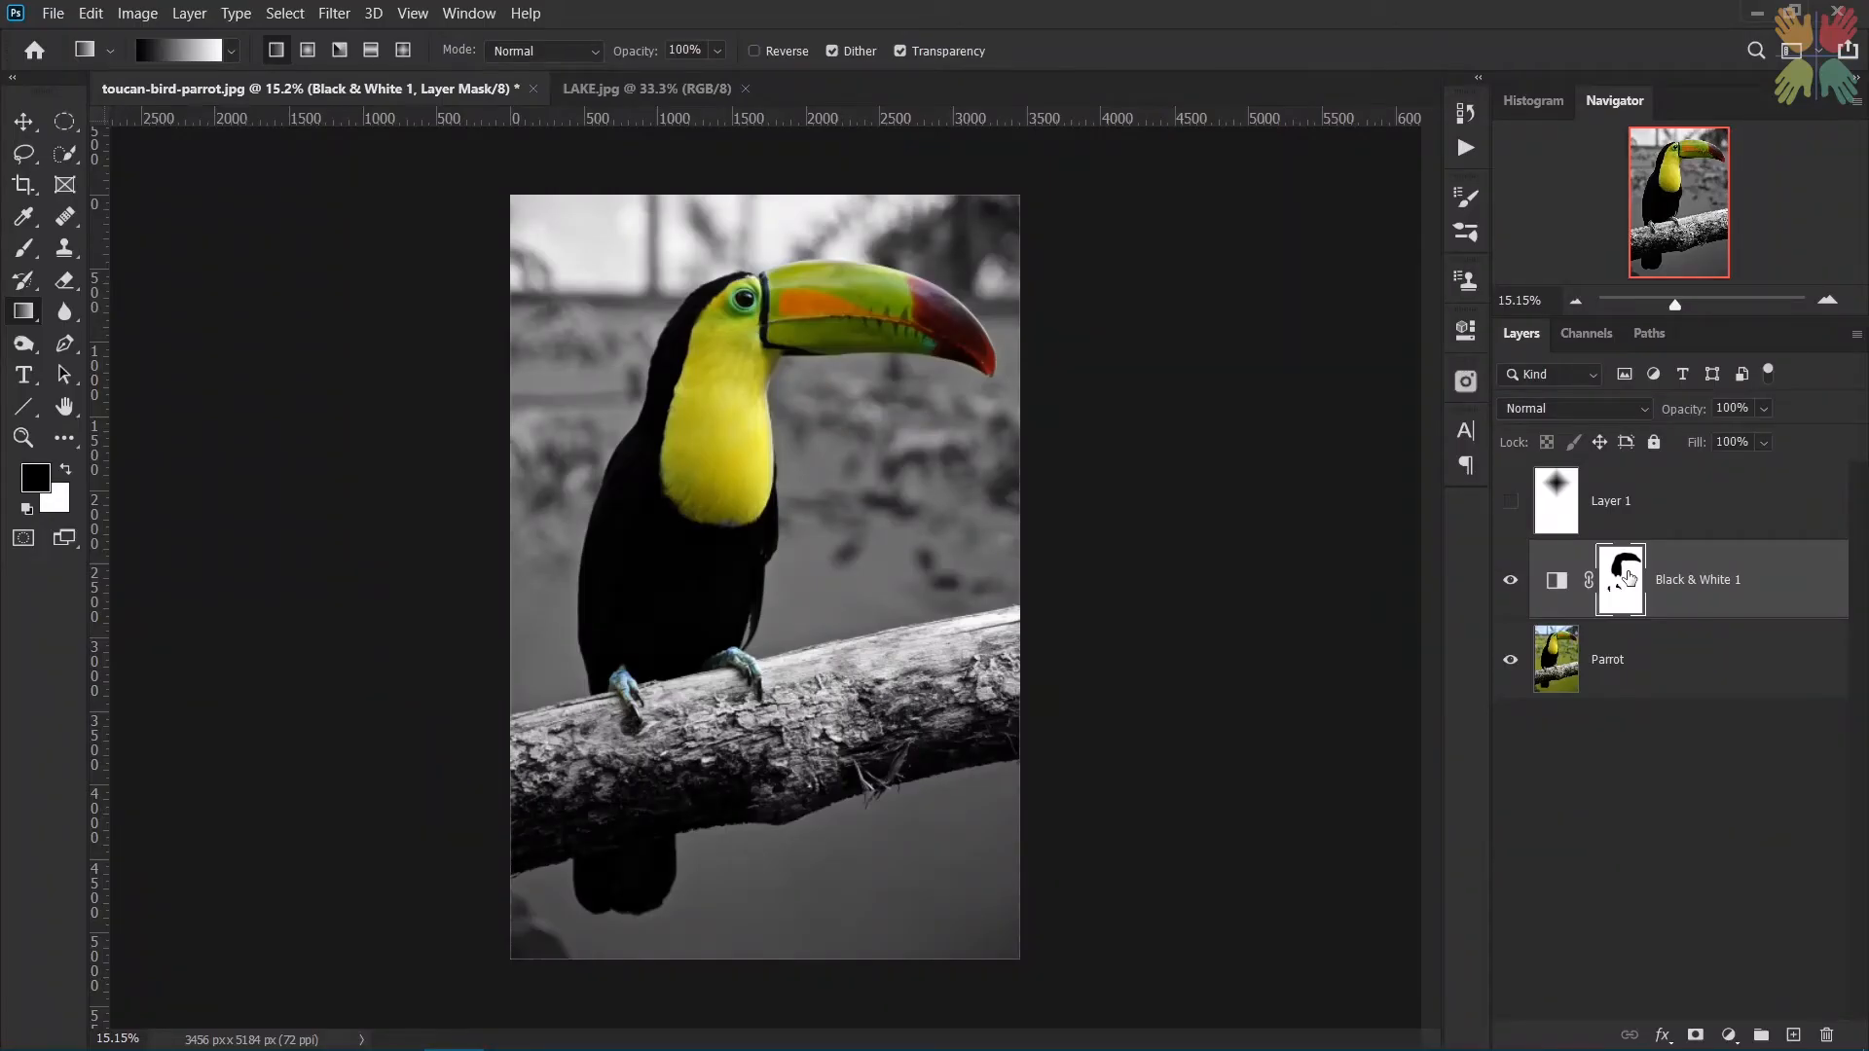
- Compare the Foreground to Transparent and Foreground to Background presets in the Basics group, and select Black, White as the base gradient
{"action": "left_click", "coordinate": [185, 49]}
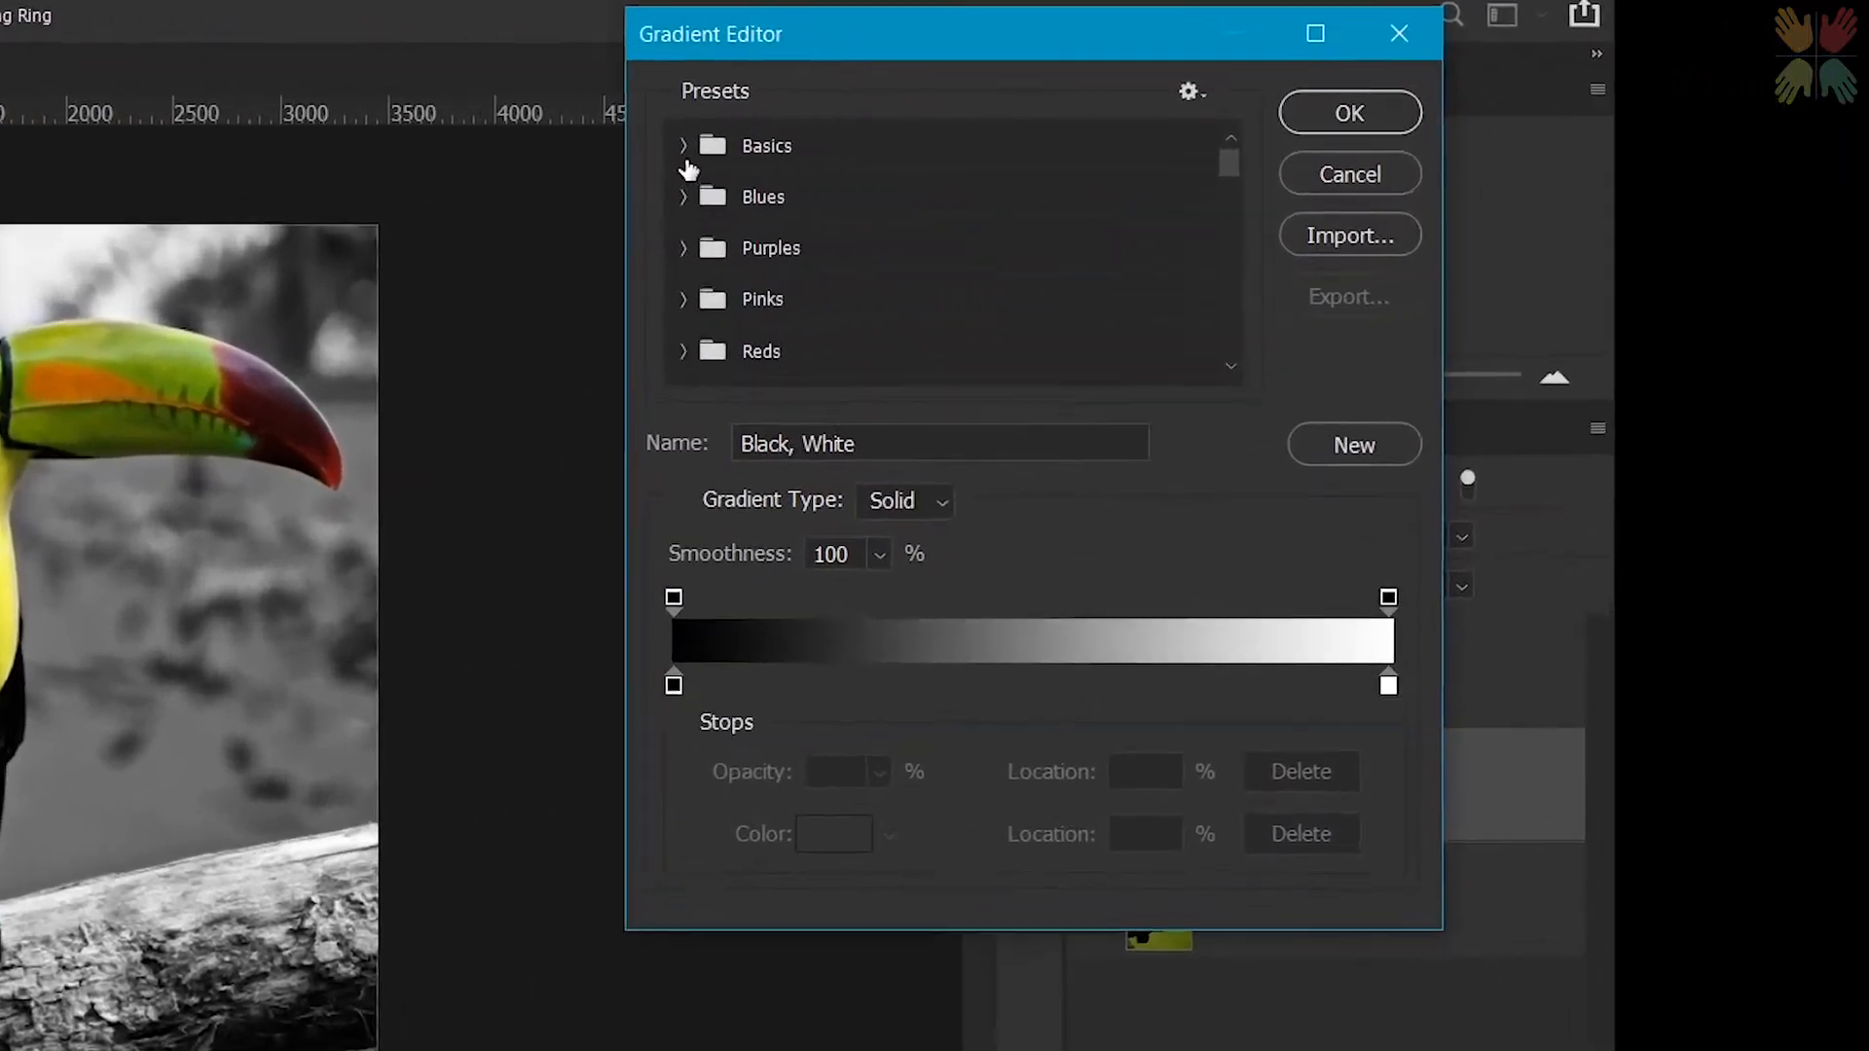
{"action": "left_click", "coordinate": [685, 148]}
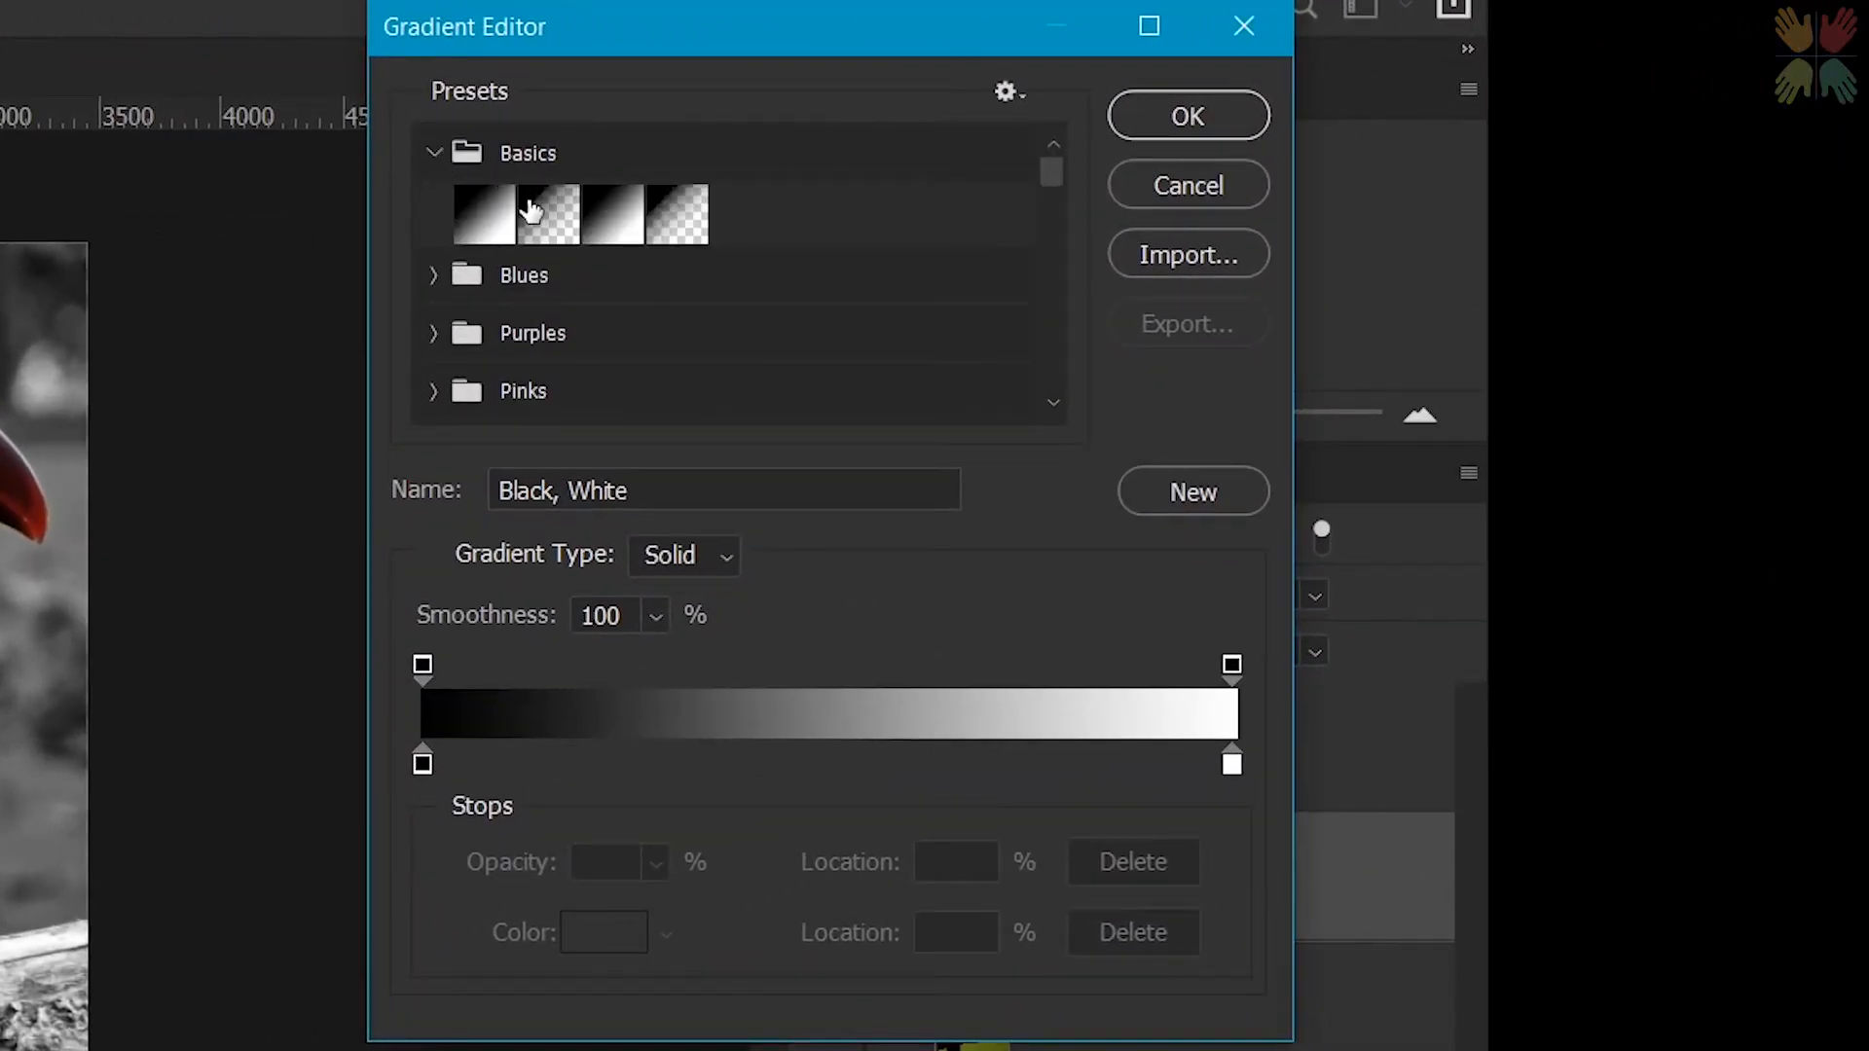
{"action": "left_click", "coordinate": [784, 200]}
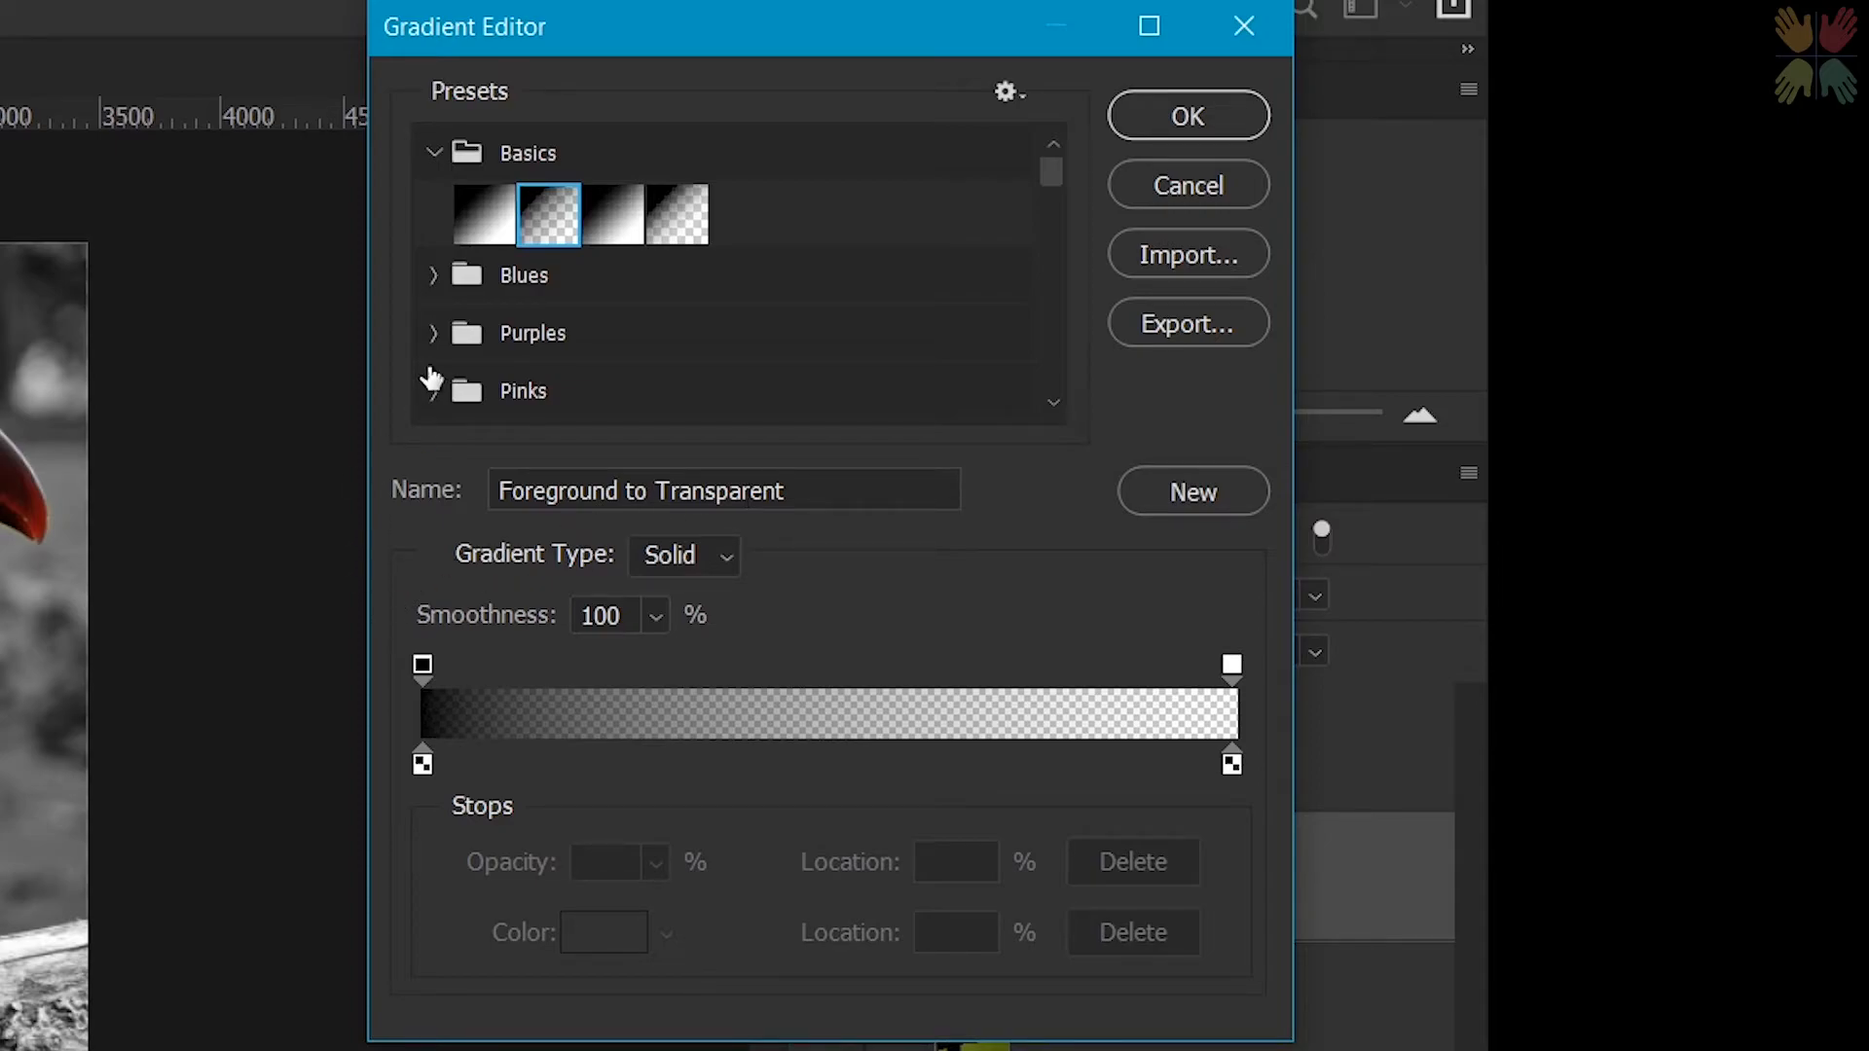
{"action": "left_click", "coordinate": [483, 212]}
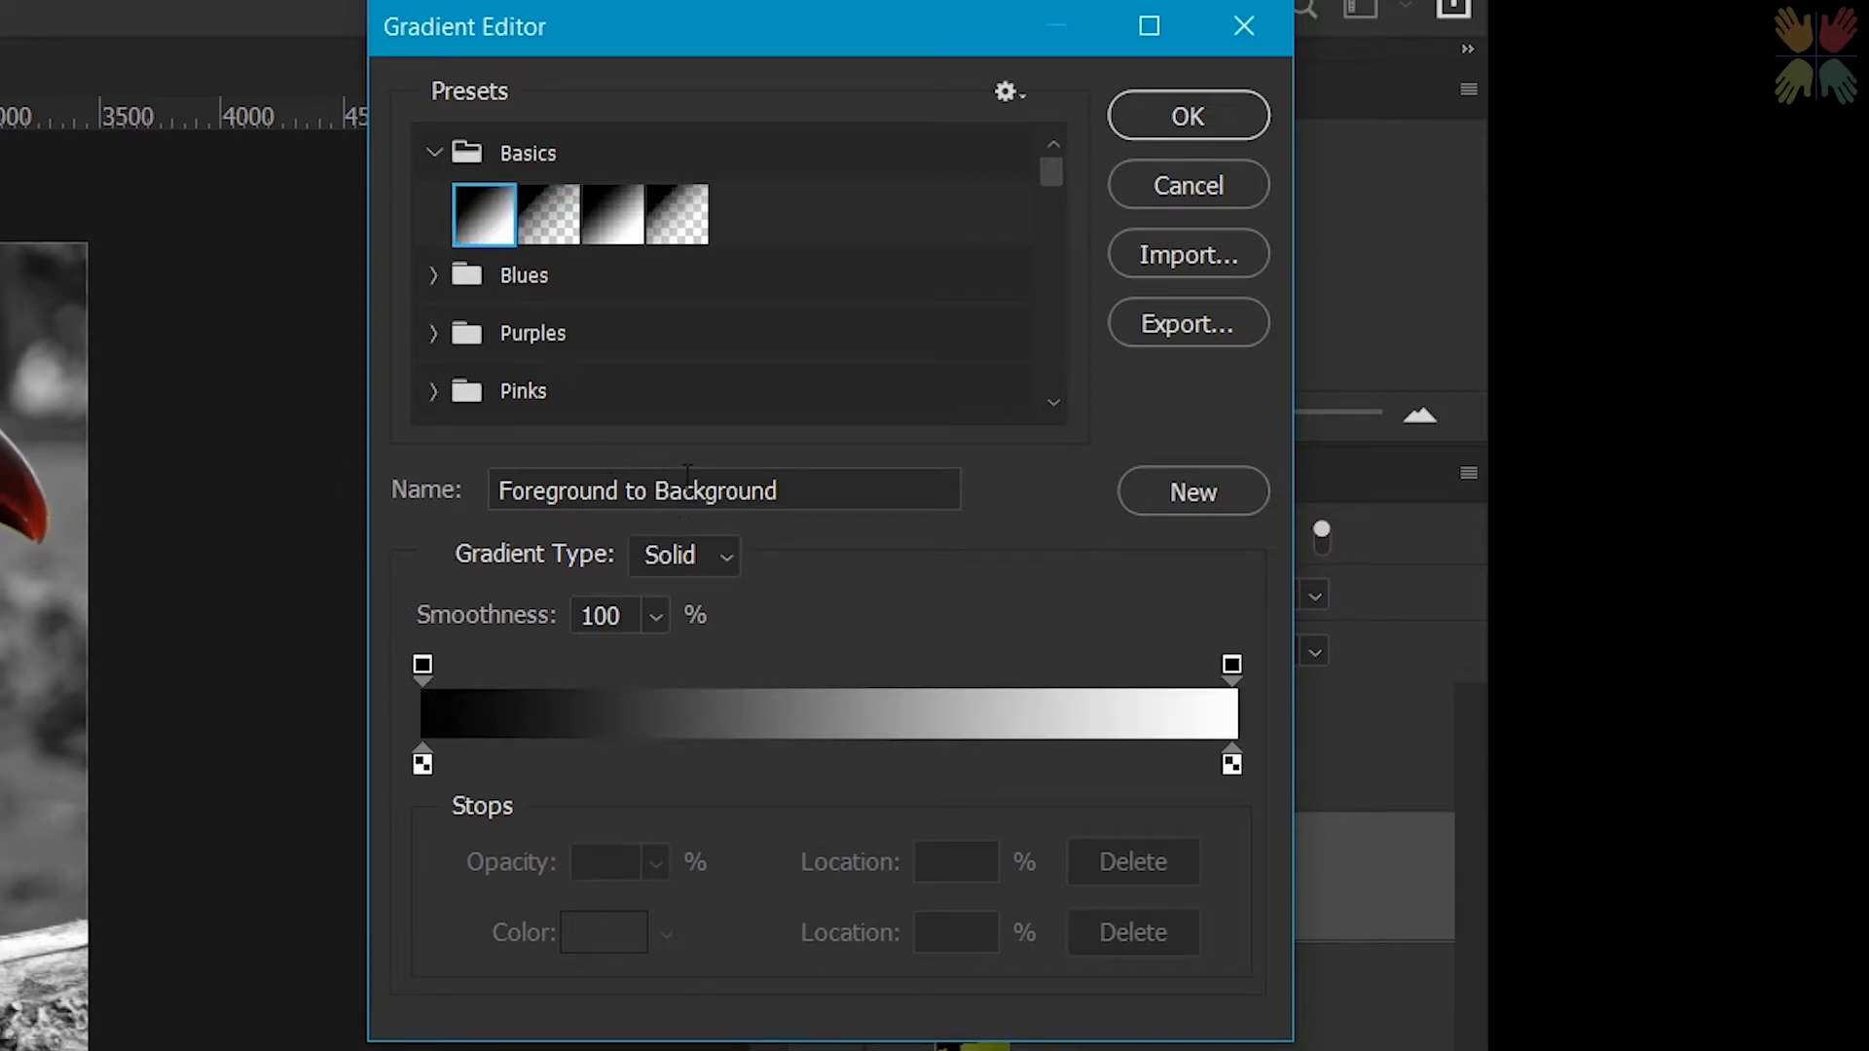
{"action": "left_click", "coordinate": [616, 238]}
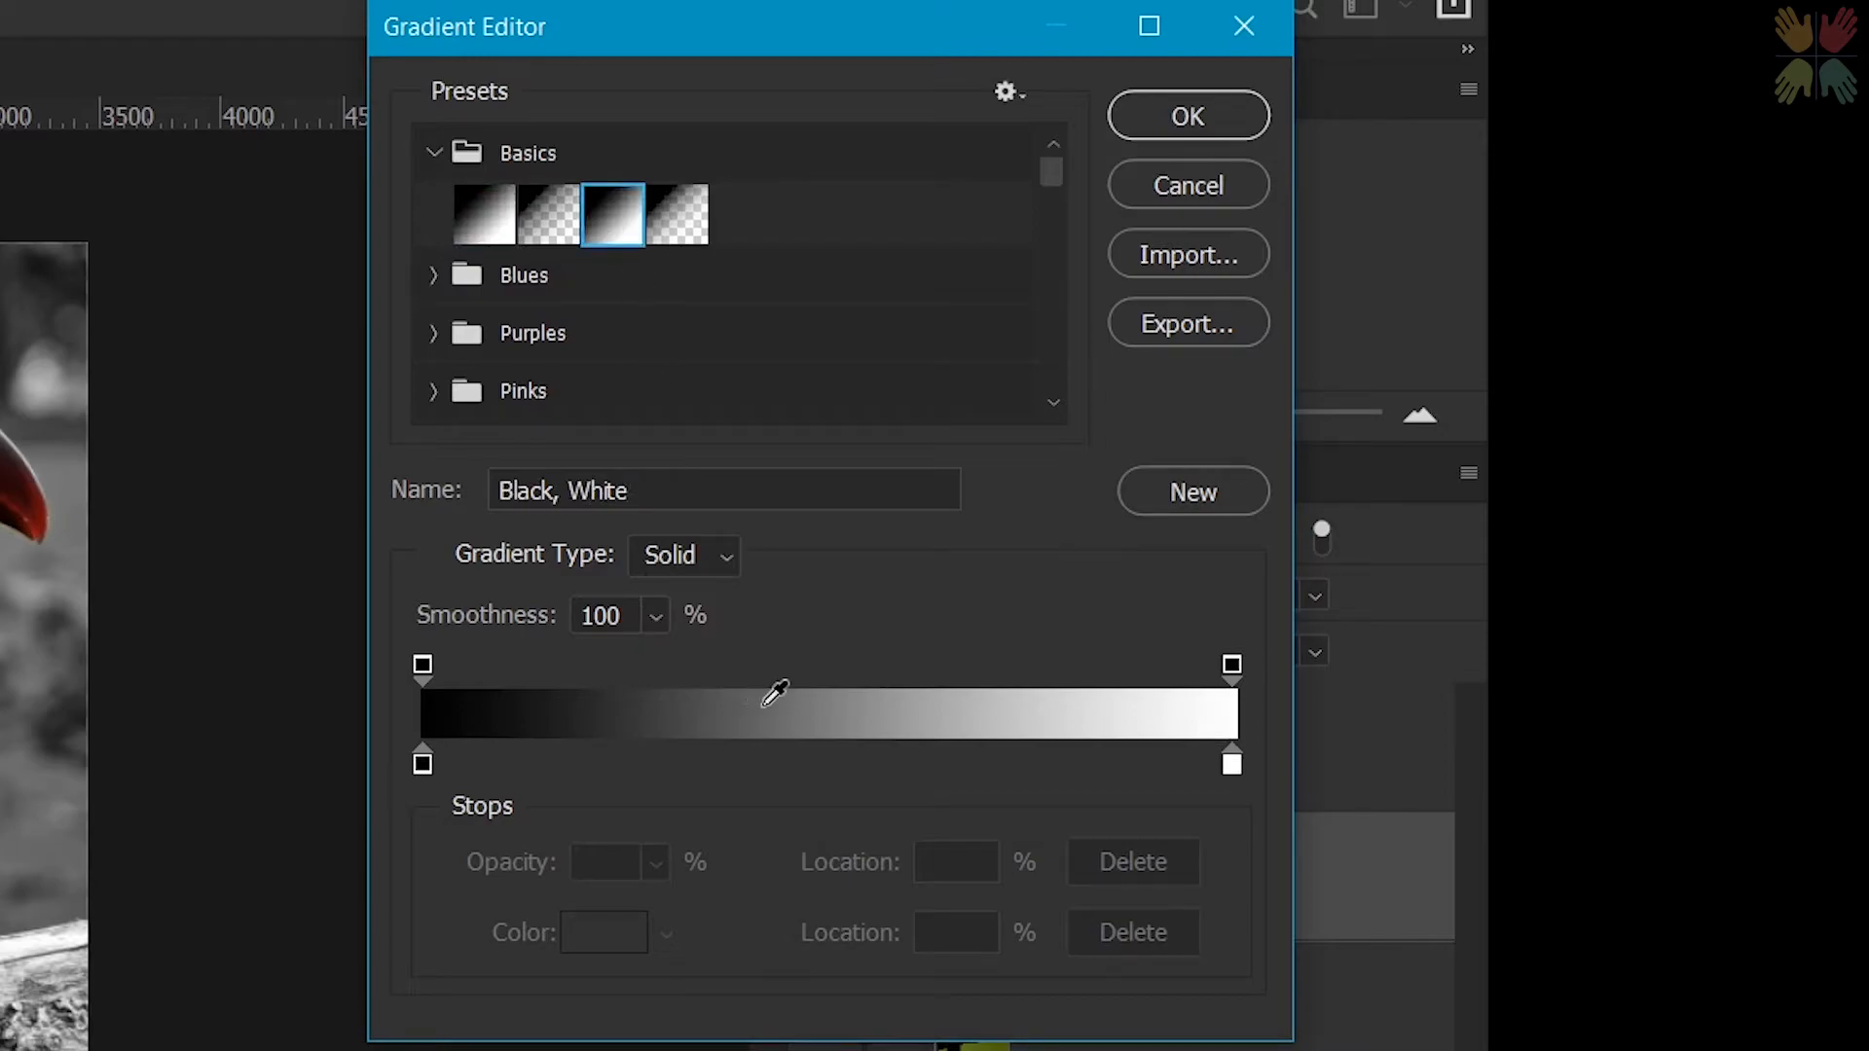
- Set the white end's opacity stop to 0% and the black colour stop's location to 25%, saving the Custom gradient as a new preset
{"action": "left_click", "coordinate": [1232, 665]}
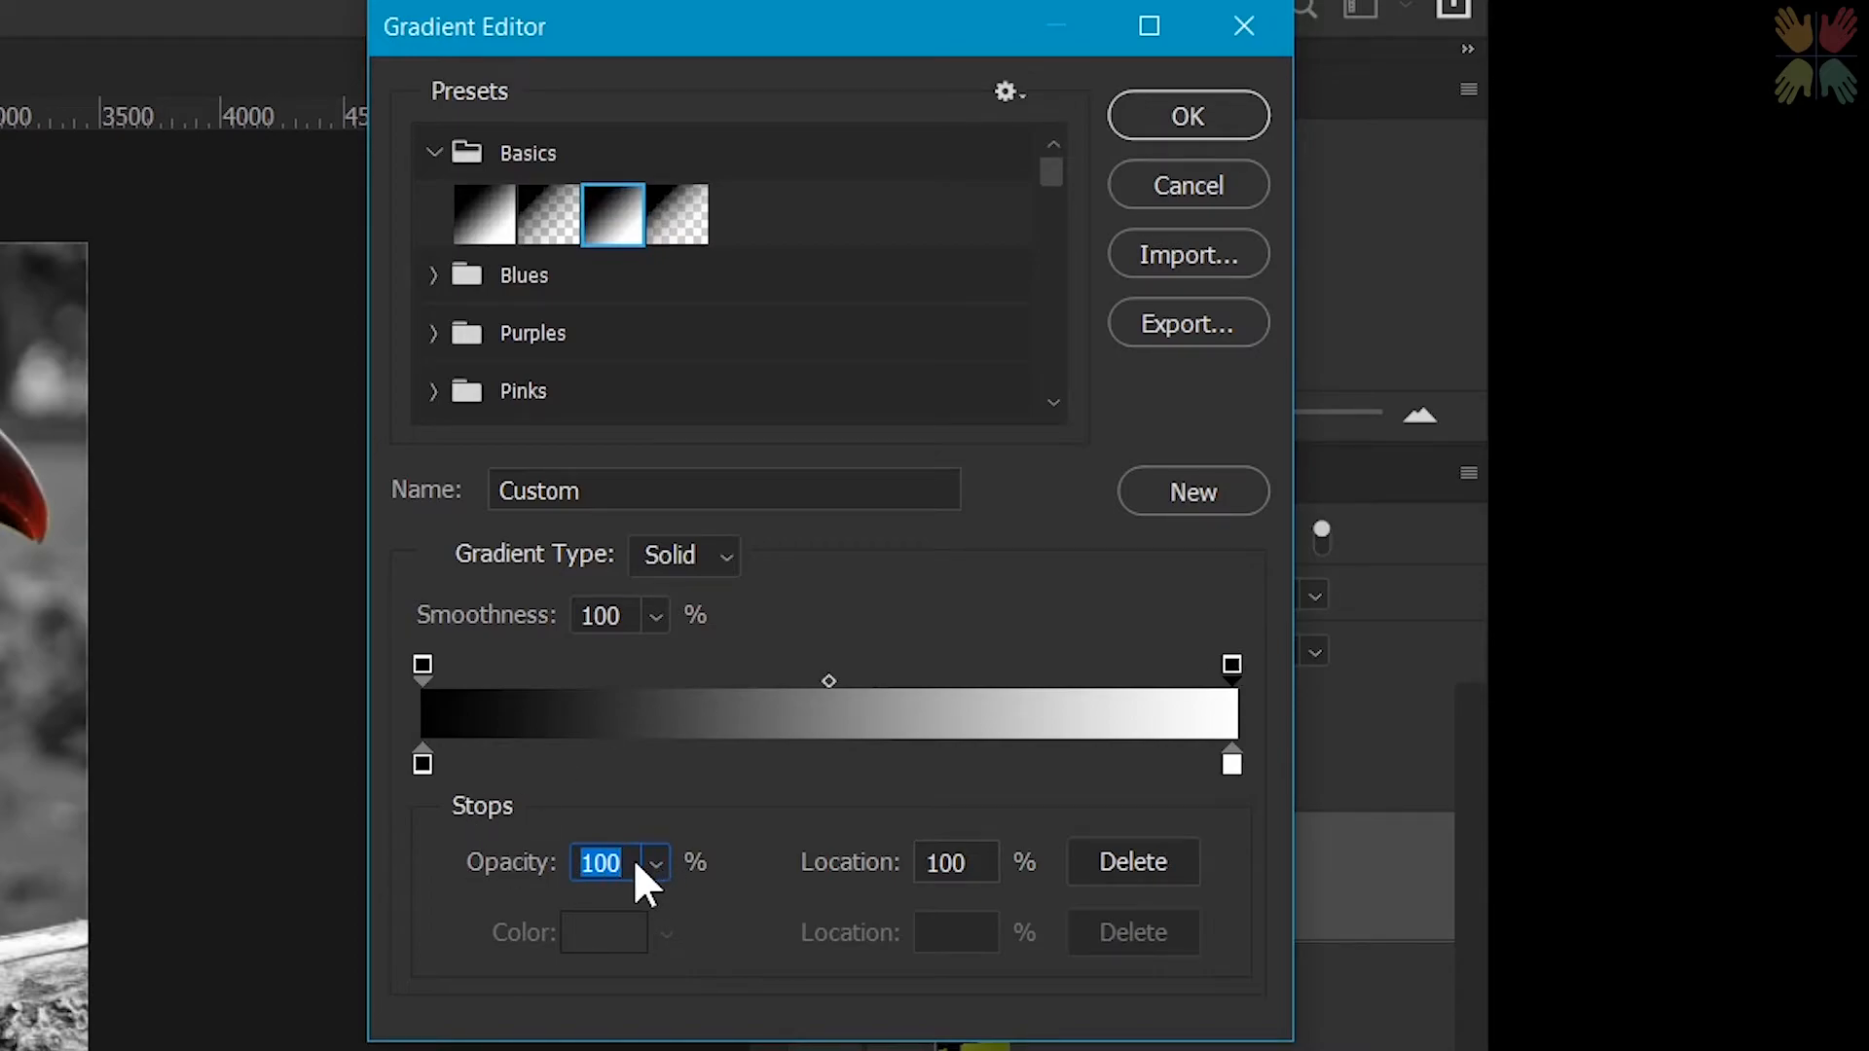
{"action": "type", "text": "0"}
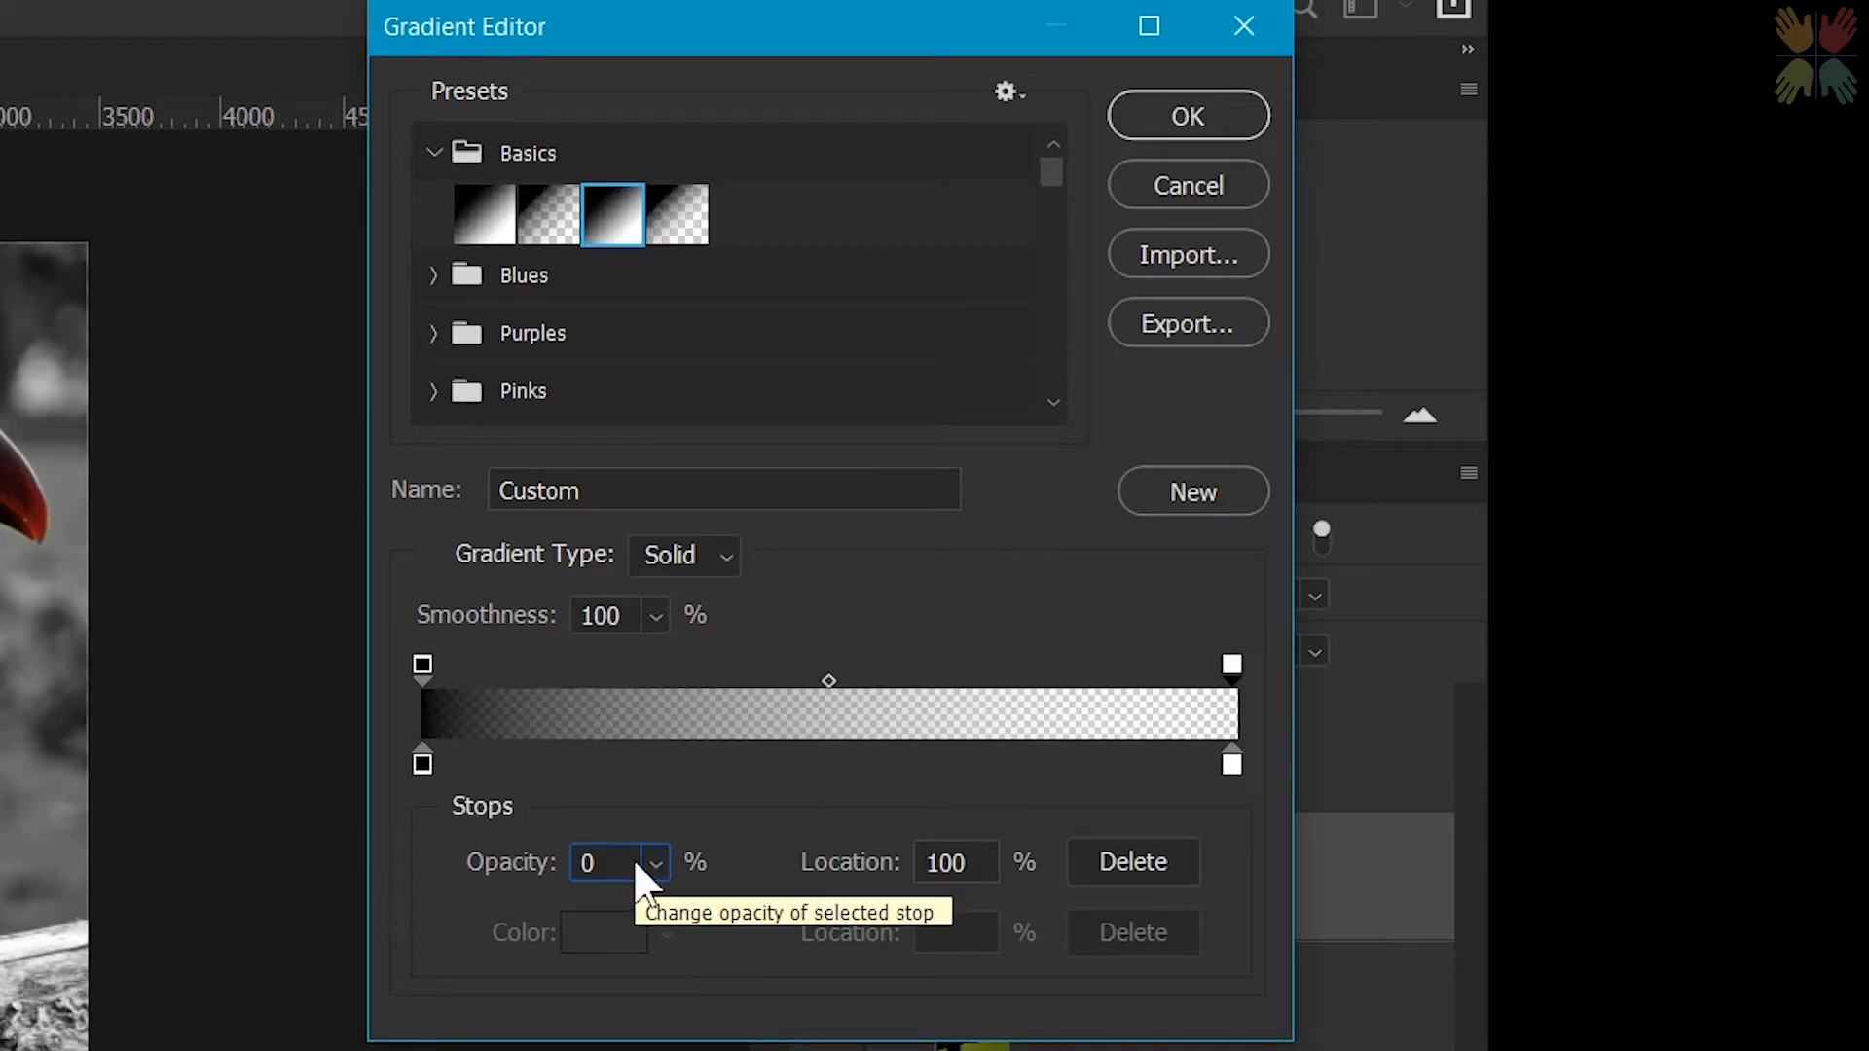
{"action": "left_click_drag", "start_coordinate": [421, 763], "coordinate": [629, 773]}
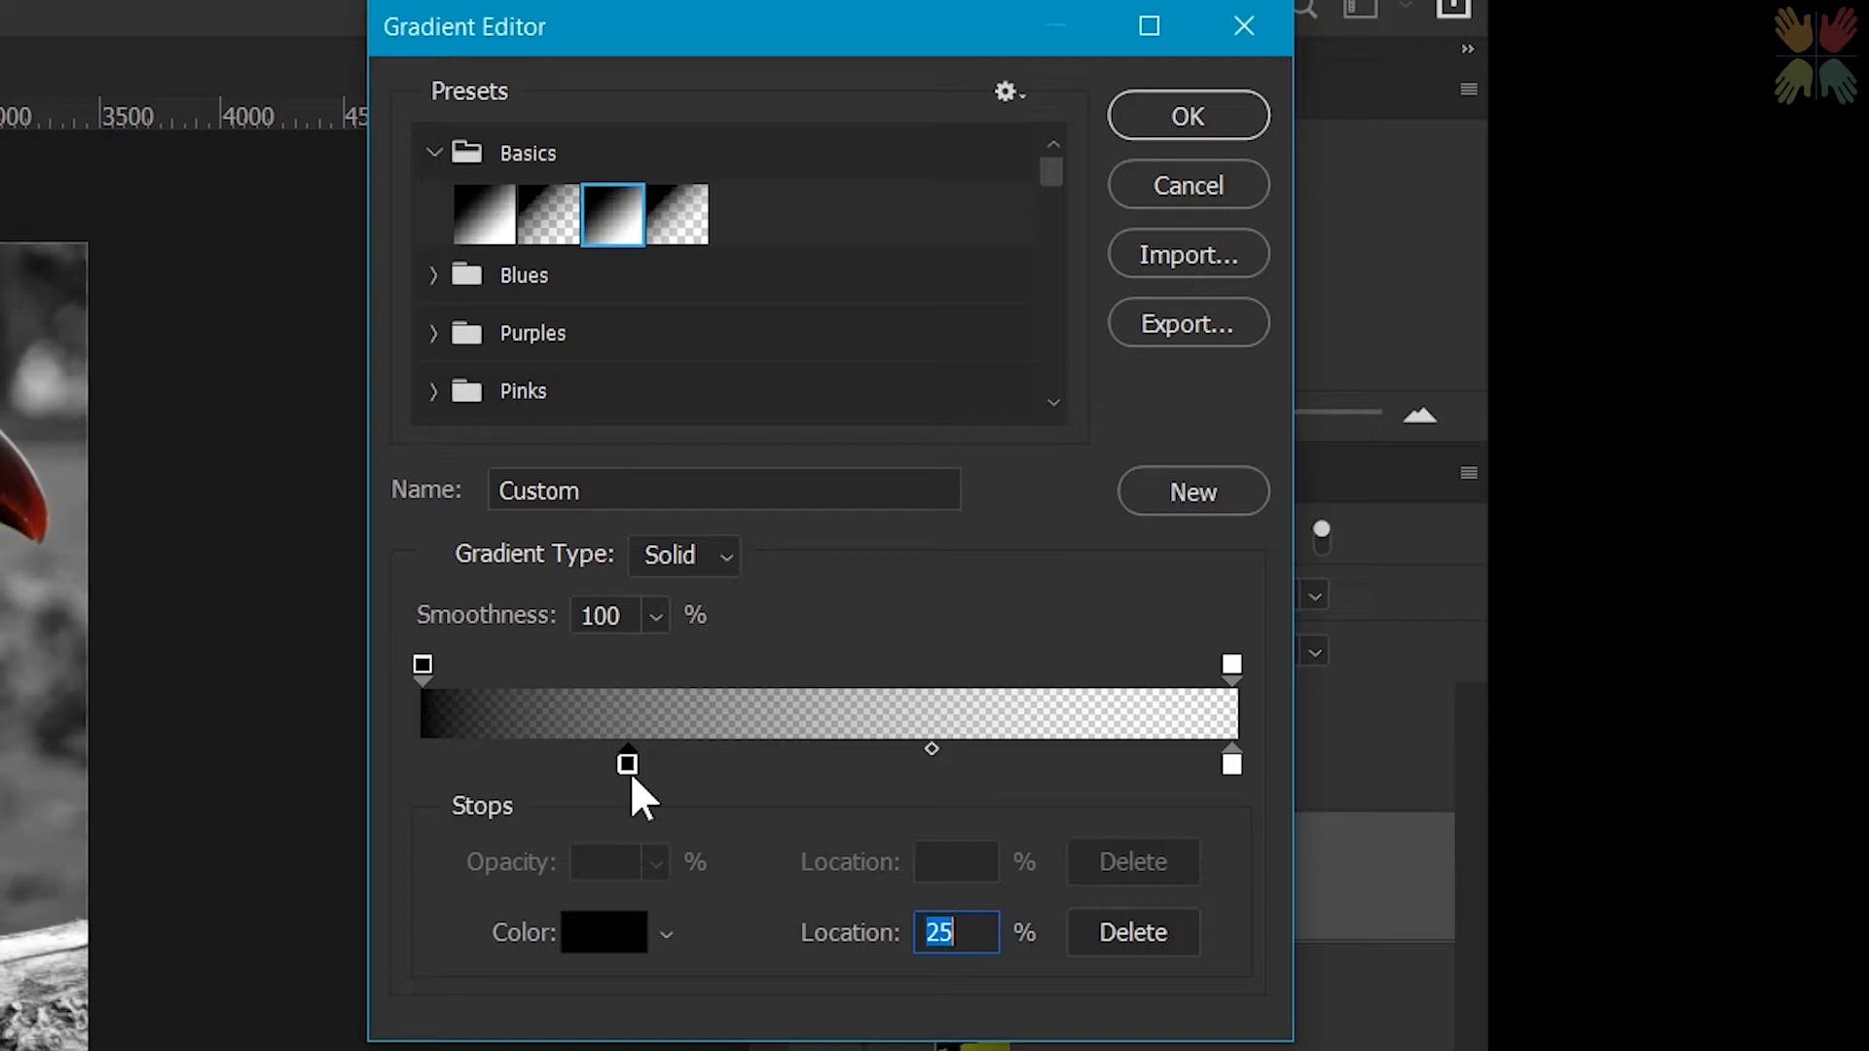
{"action": "left_click", "coordinate": [1158, 501]}
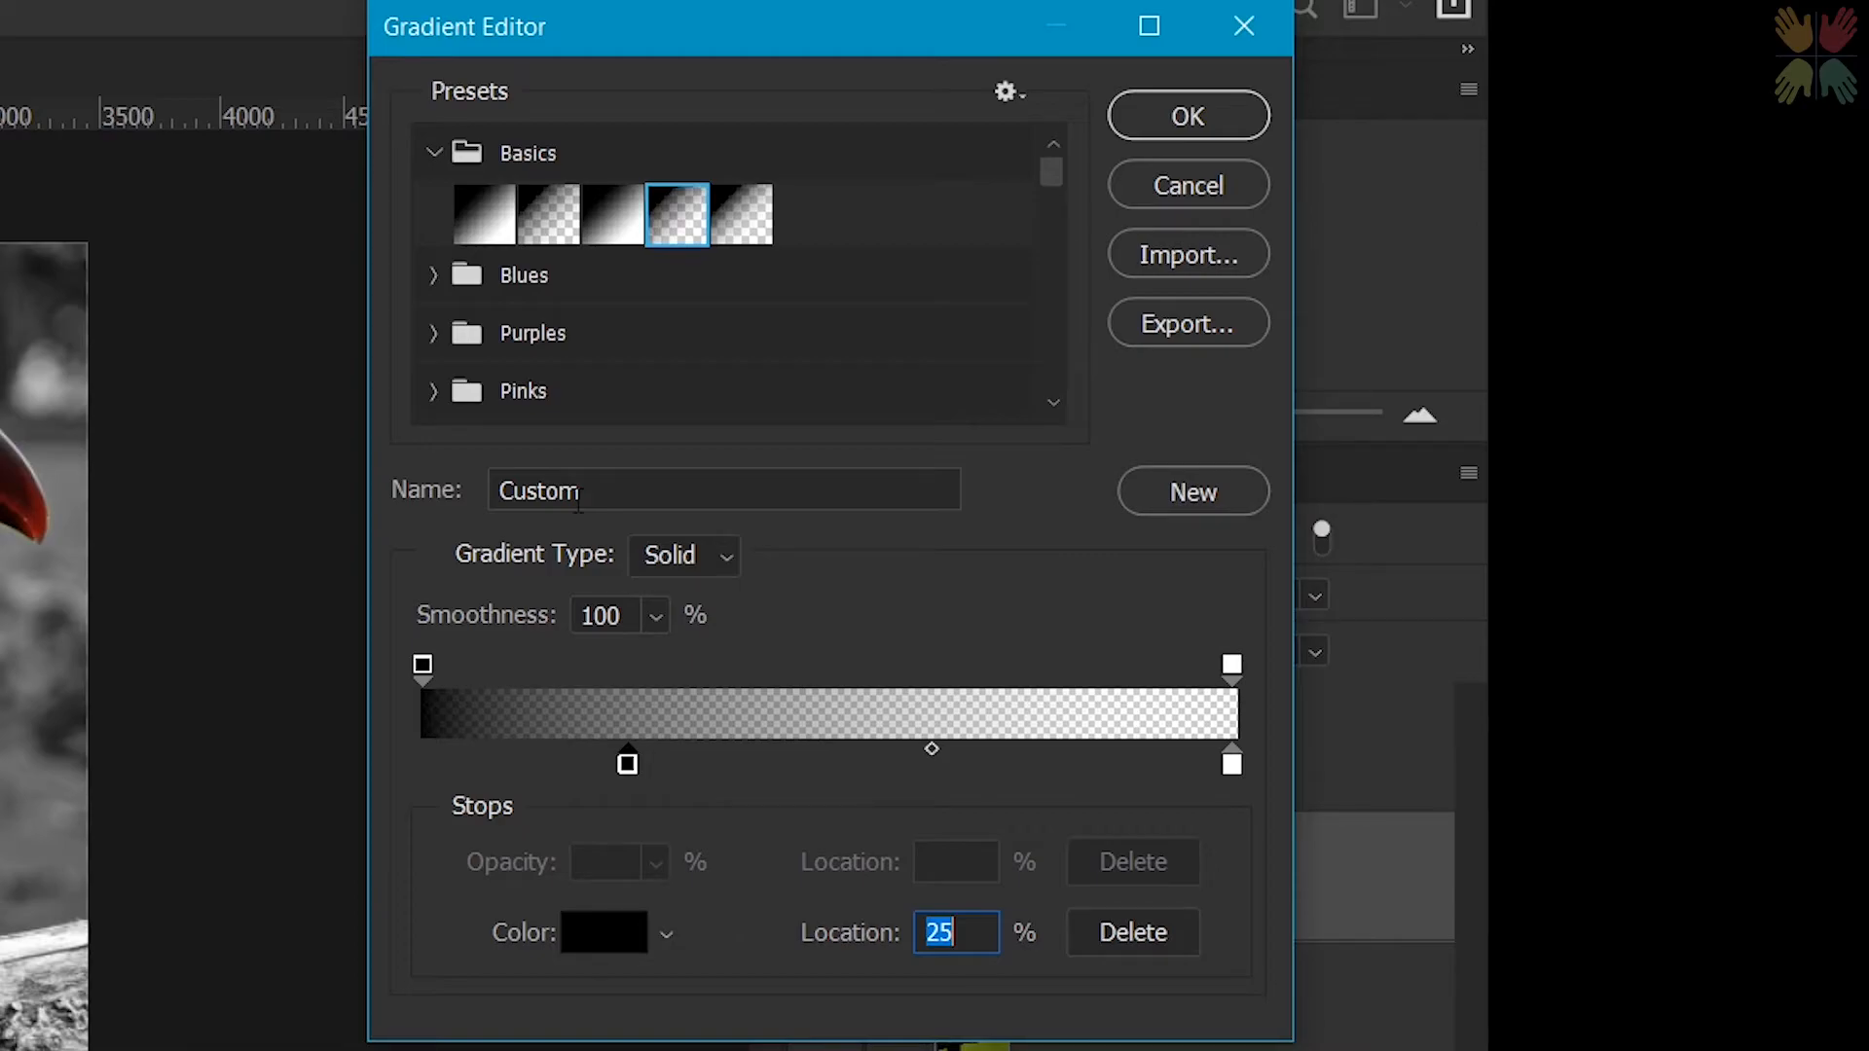
{"action": "left_click", "coordinate": [1142, 115]}
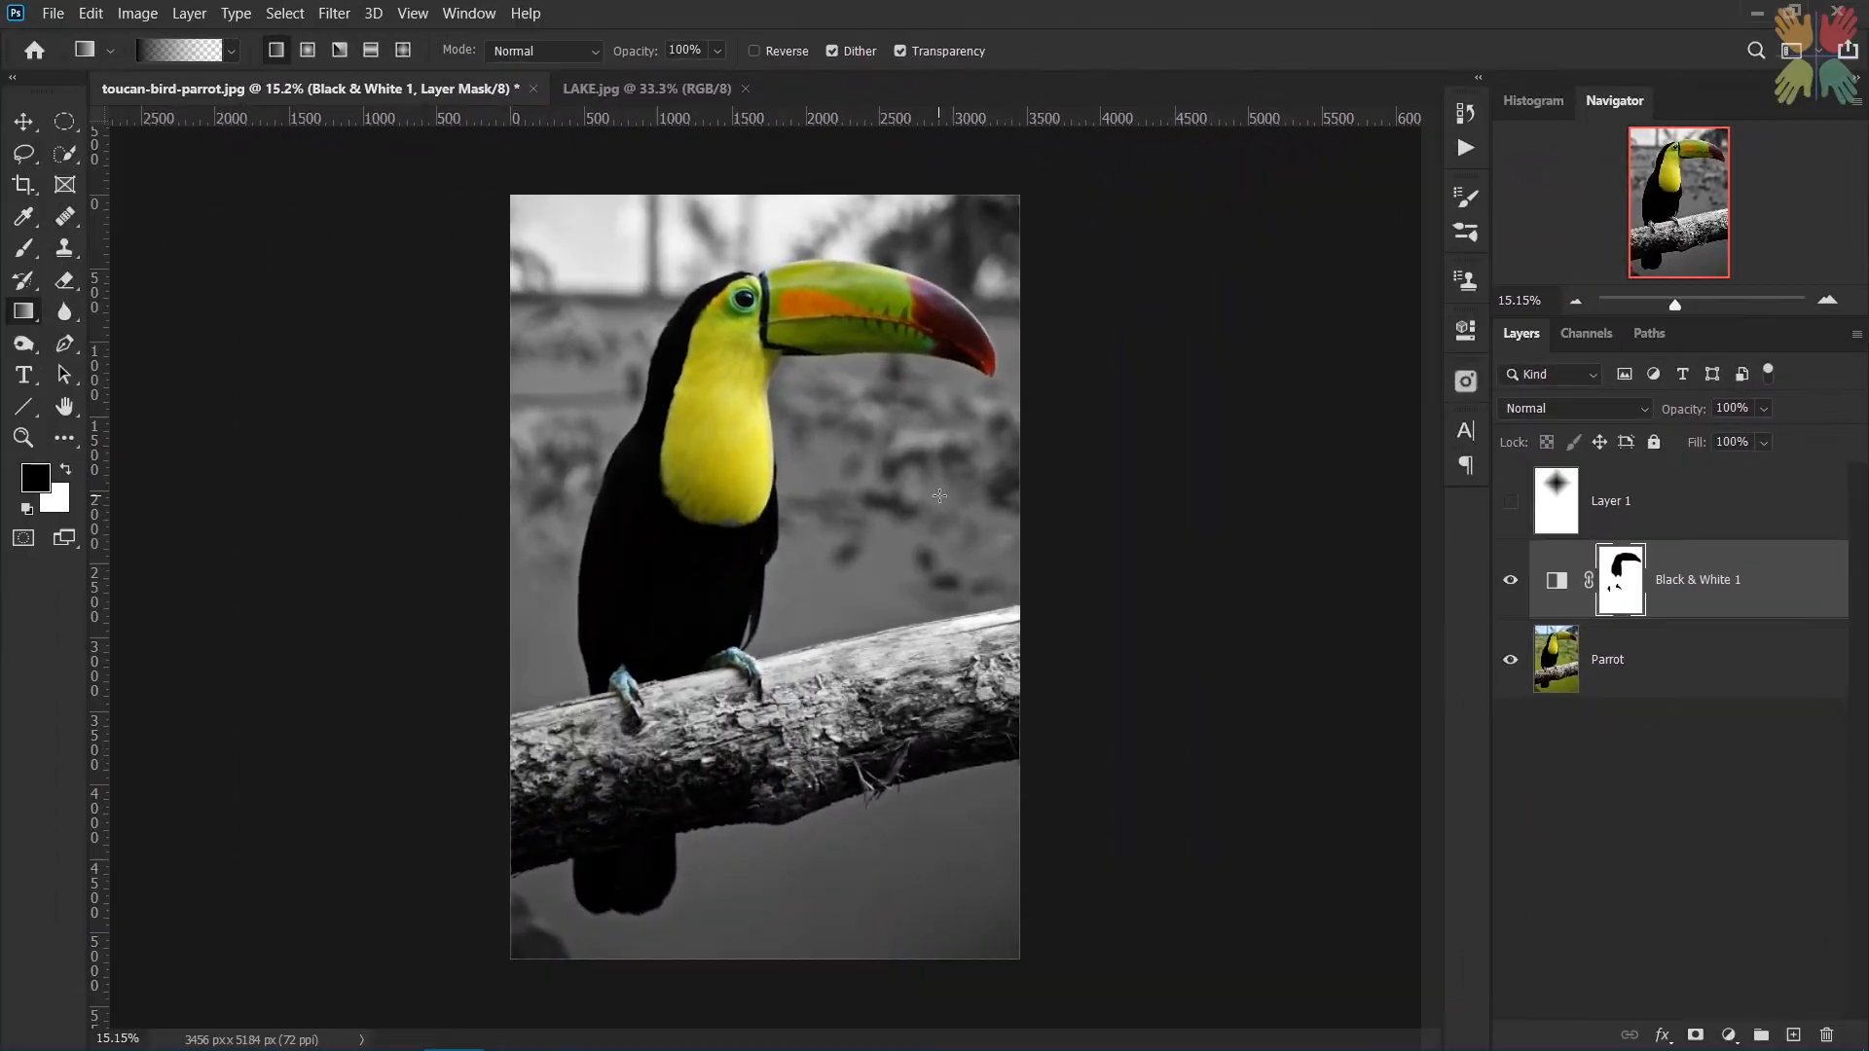
- Add transparent gradients to the Black & White 1 mask from the photo's bottom, upper-left corner, right edge and left edge to reveal colour there
{"action": "left_click", "coordinate": [766, 940]}
{"action": "left_click_drag", "start_coordinate": [767, 921], "coordinate": [802, 537]}
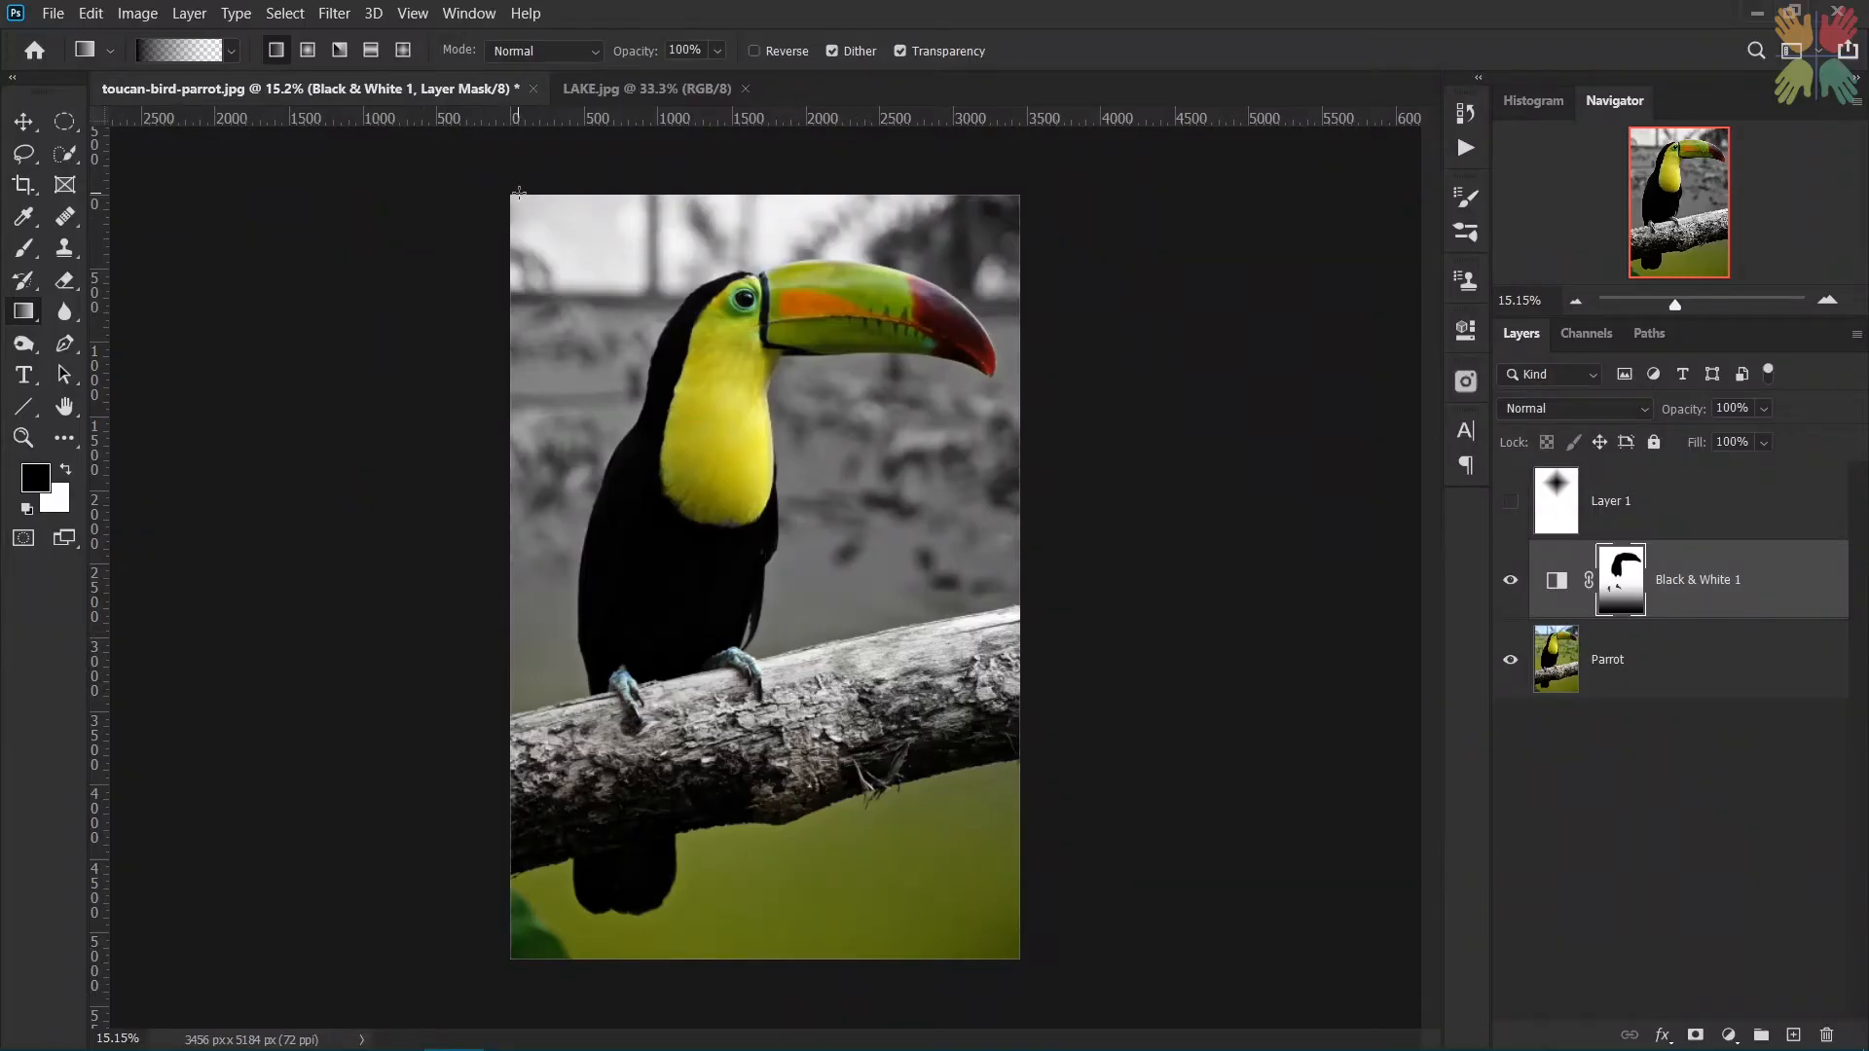
{"action": "left_click_drag", "start_coordinate": [510, 197], "coordinate": [663, 322]}
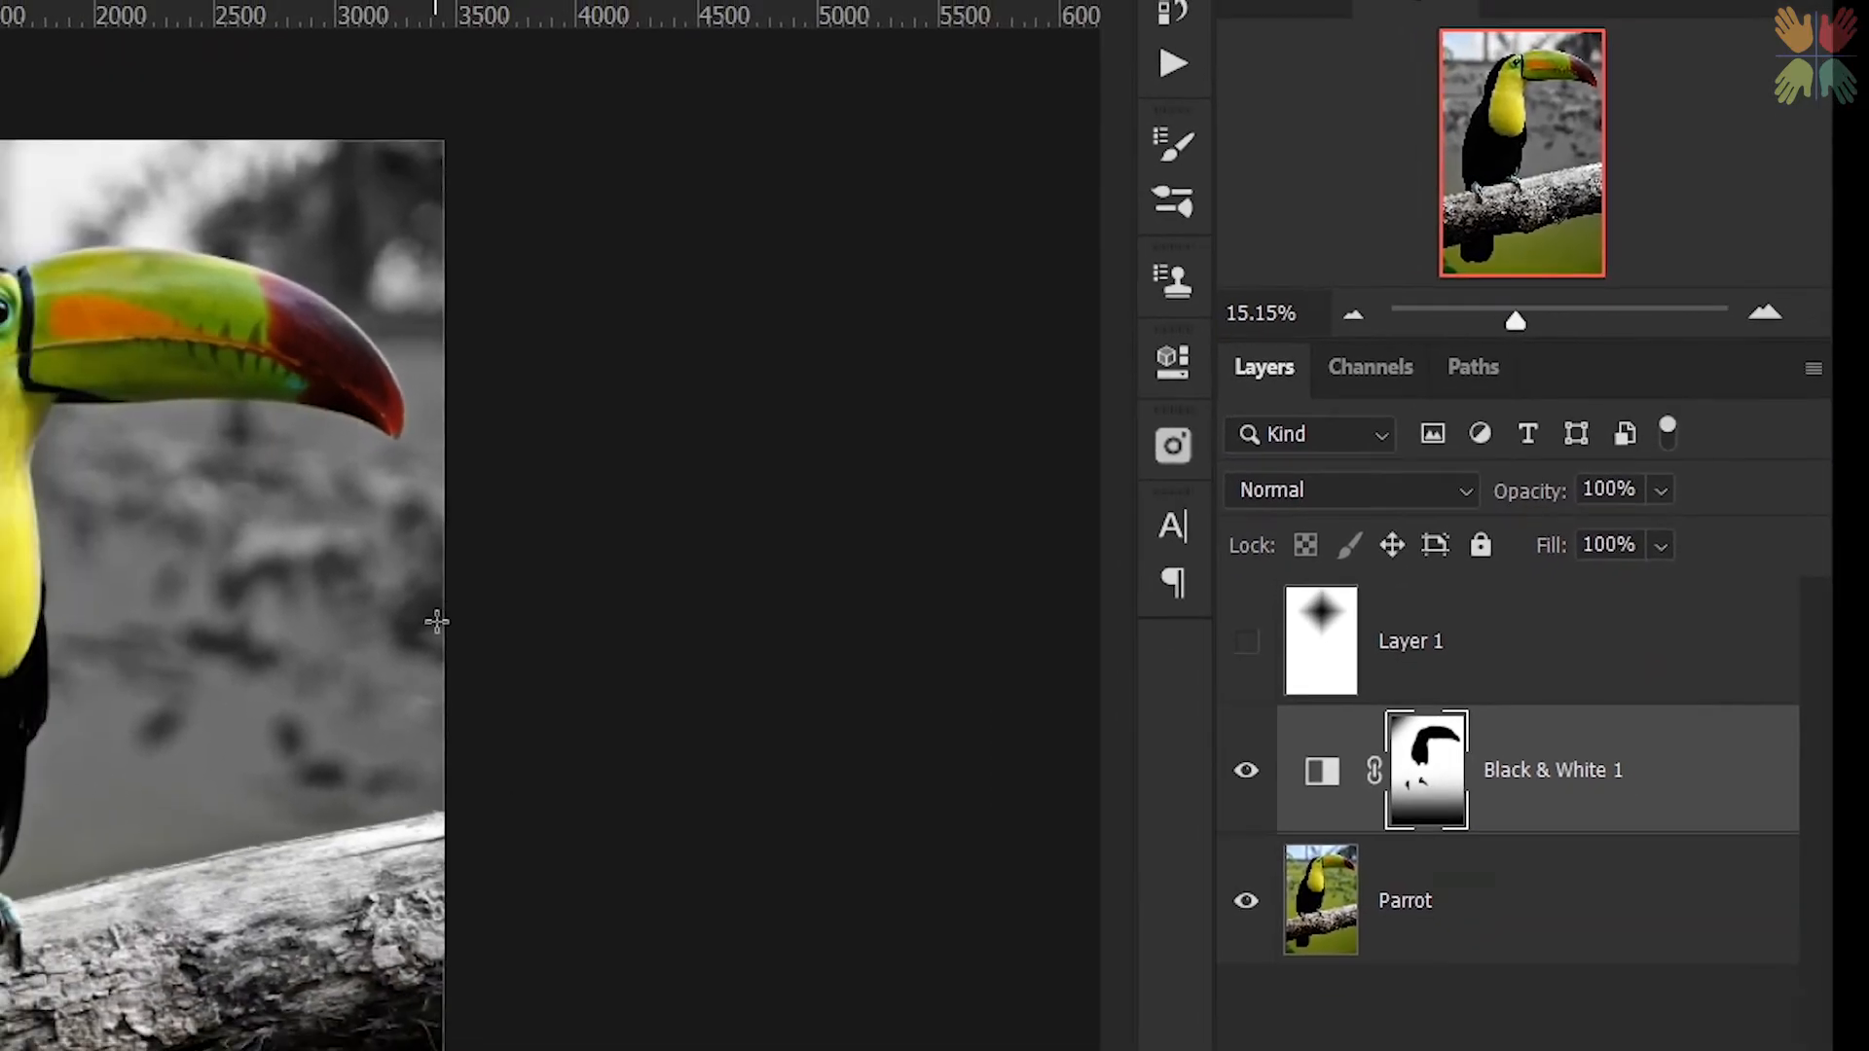
{"action": "left_click_drag", "start_coordinate": [177, 681], "coordinate": [800, 477]}
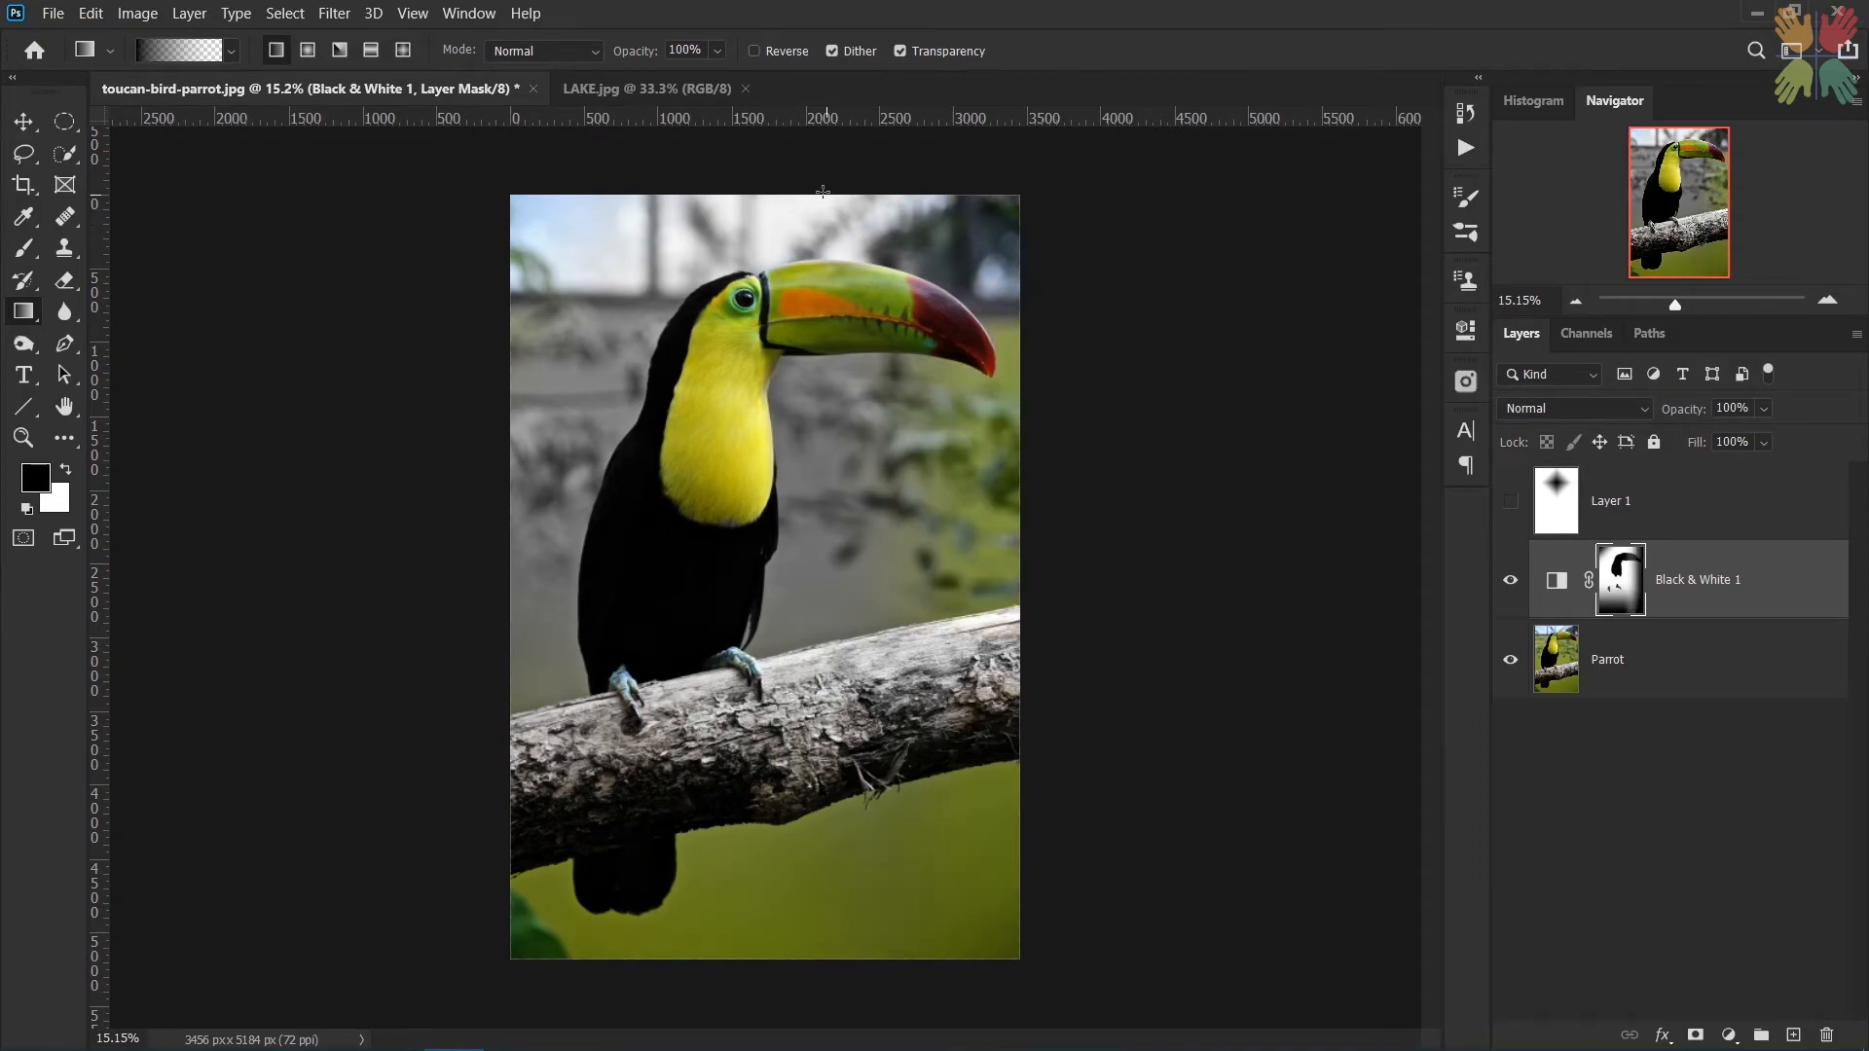
{"action": "left_click_drag", "start_coordinate": [475, 663], "coordinate": [584, 611]}
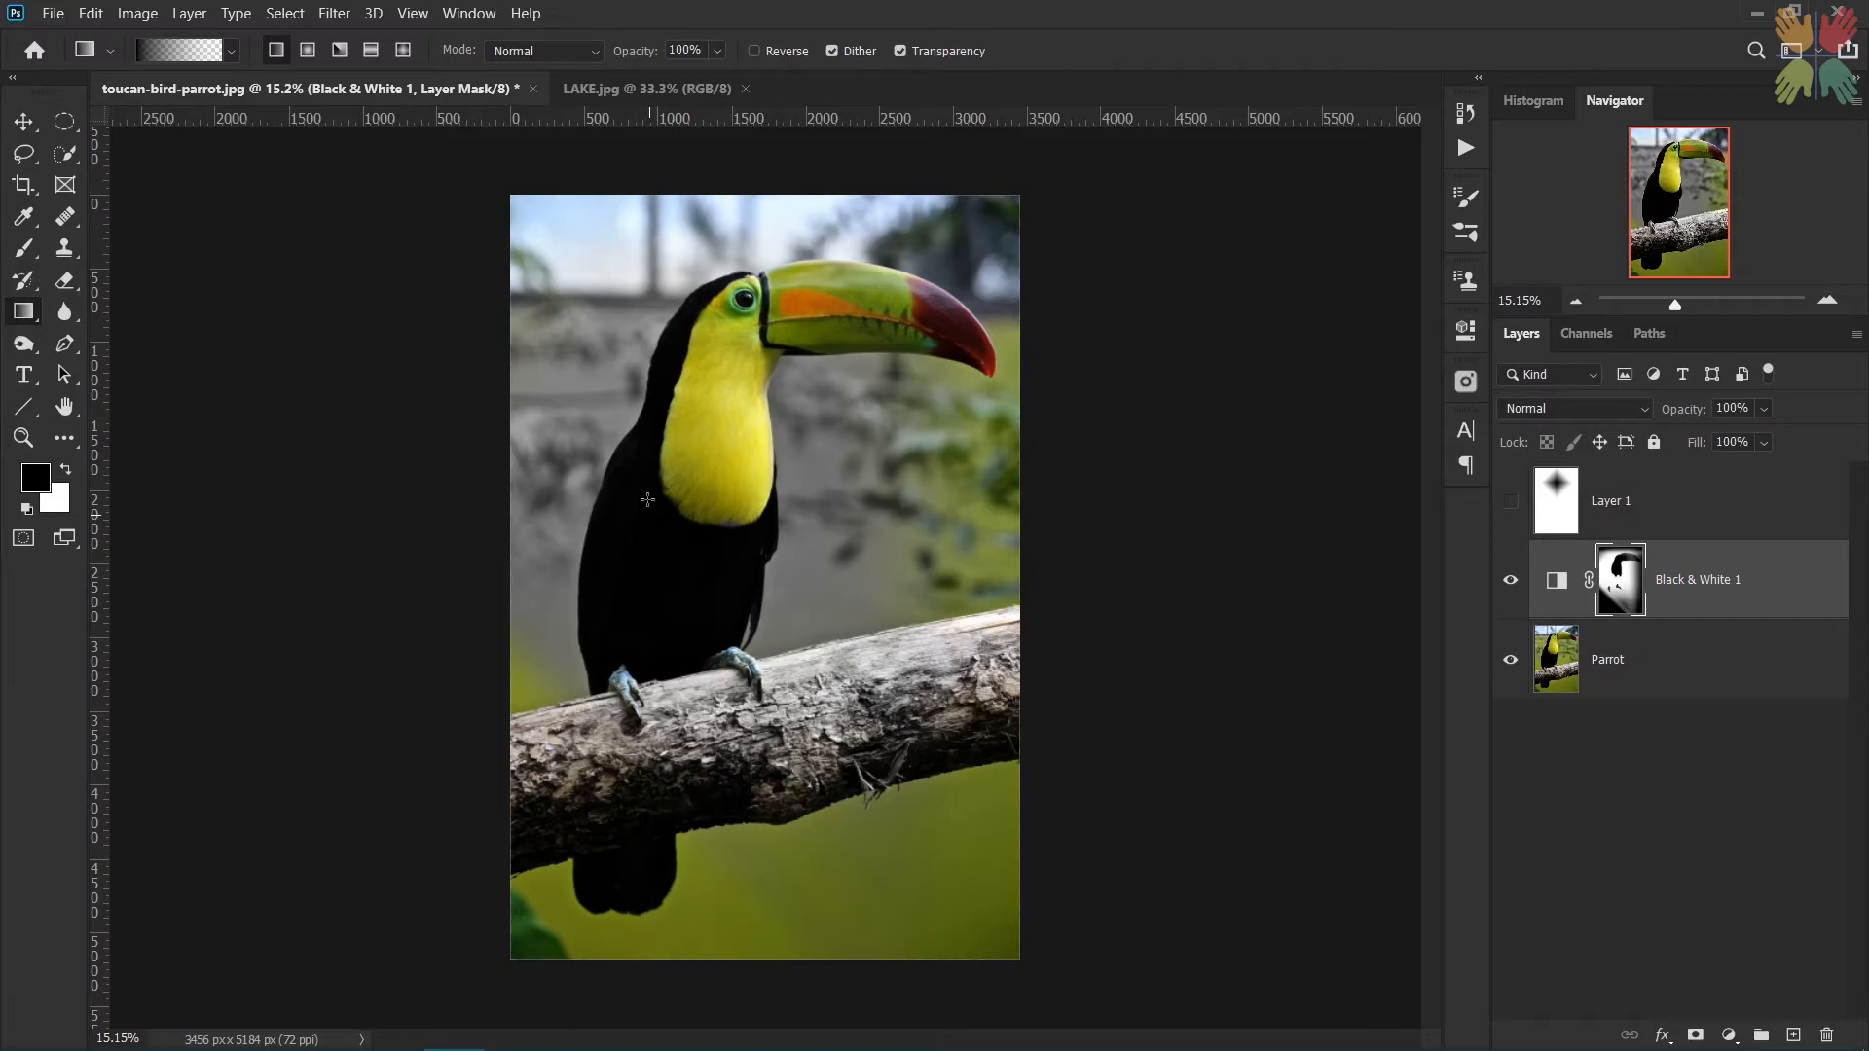
- In LAKE.jpg, add a Hue/Saturation adjustment layer with Hue +41, and compare the photo without and with it
{"action": "left_click", "coordinate": [628, 88]}
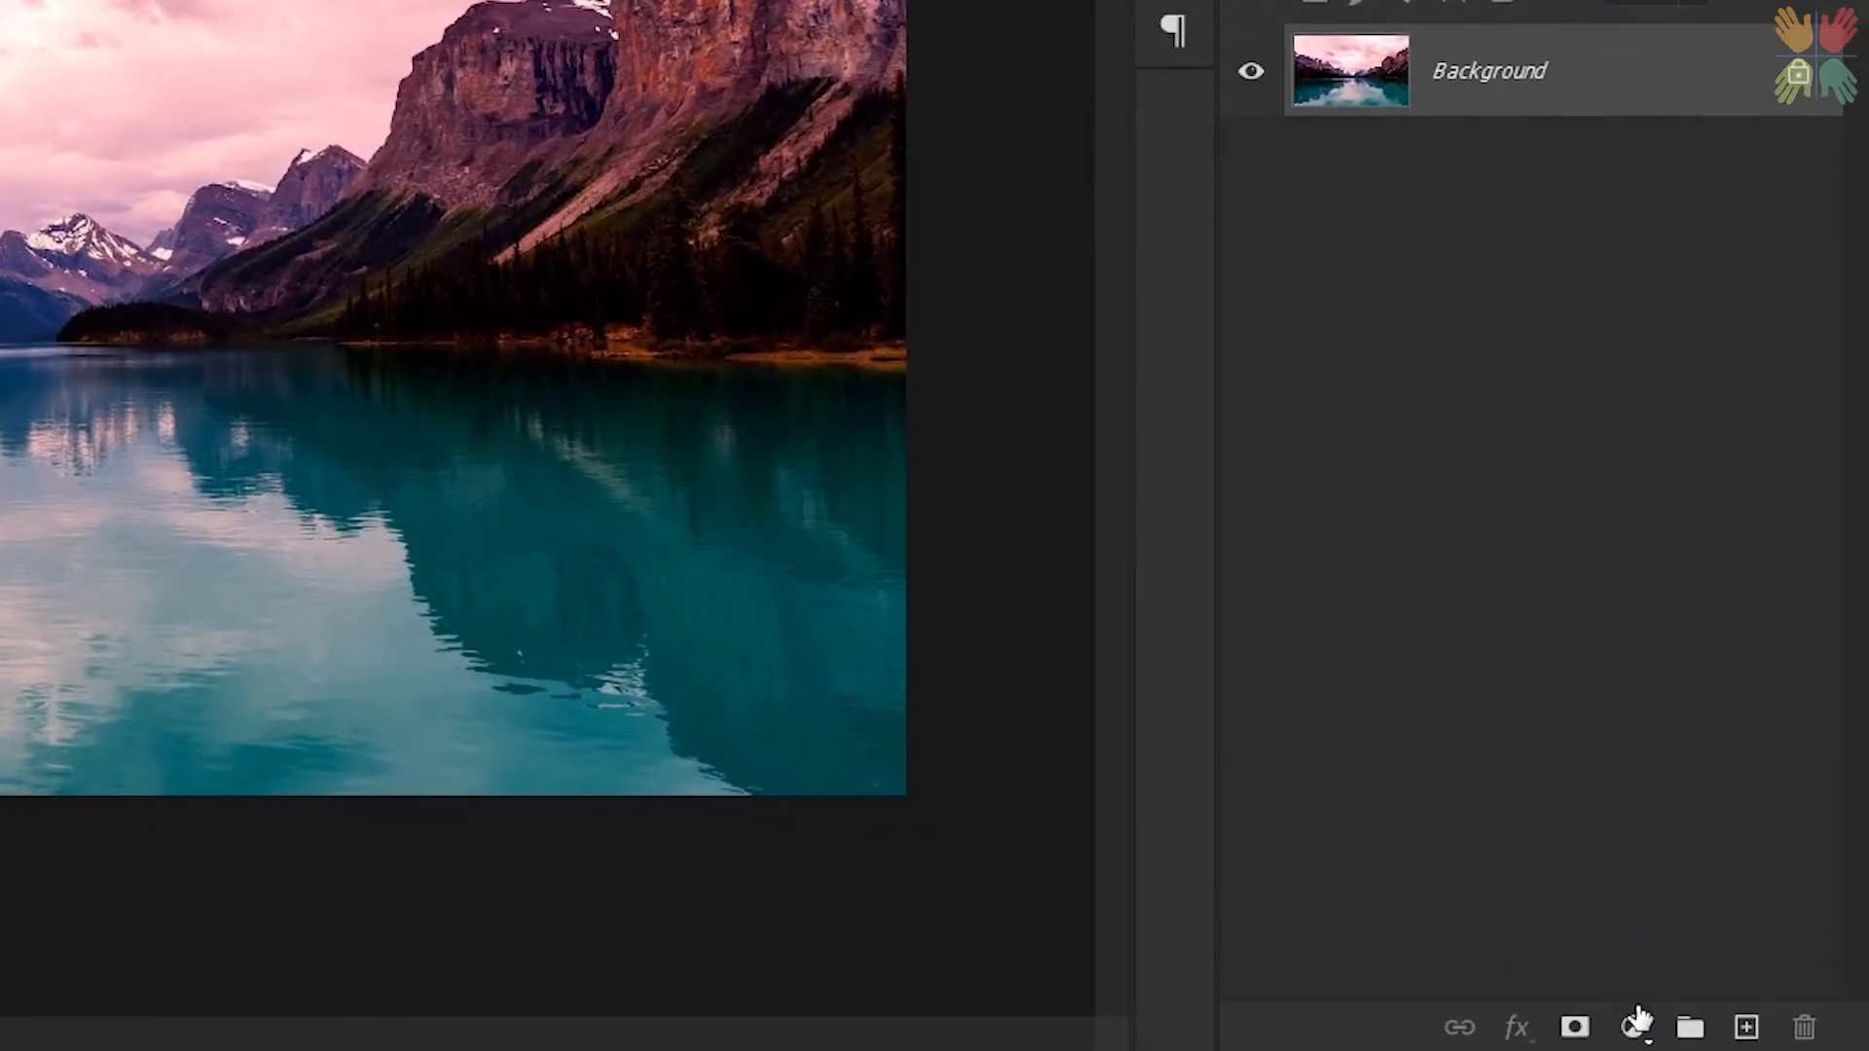
{"action": "left_click", "coordinate": [1633, 1024]}
{"action": "left_click", "coordinate": [1602, 611]}
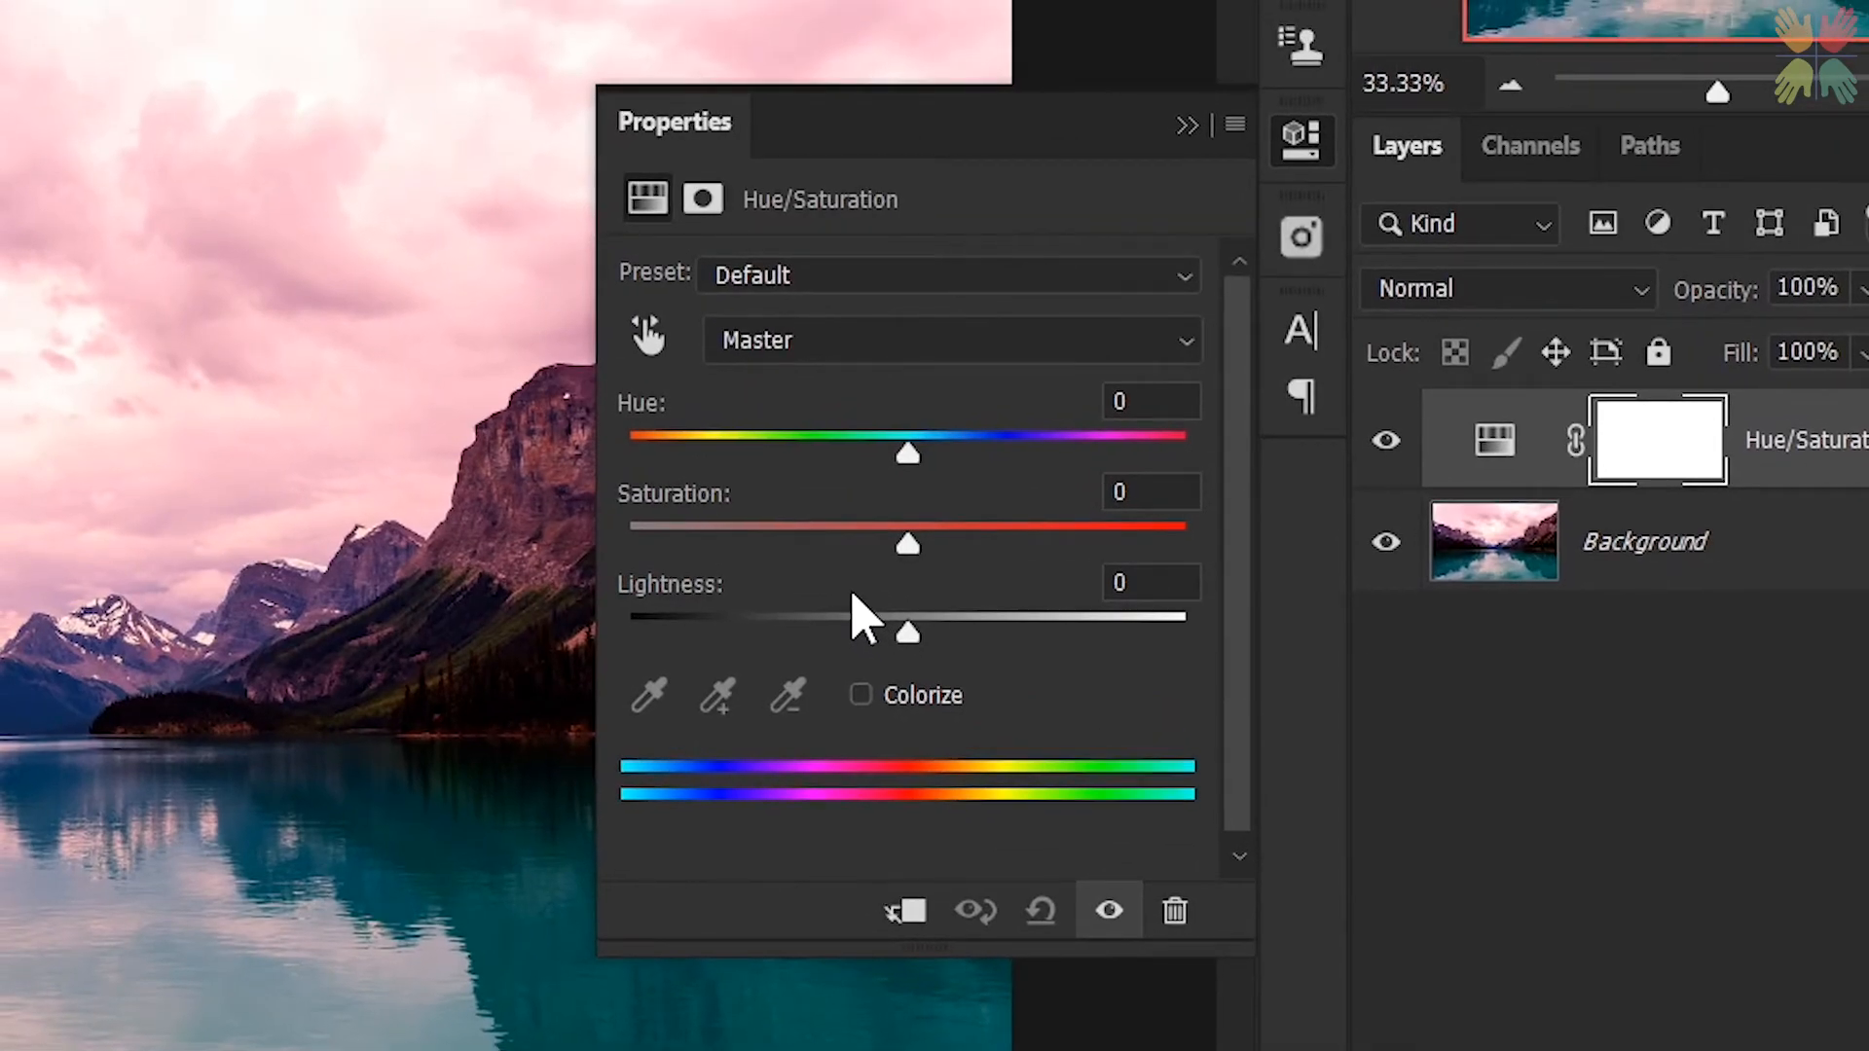
{"action": "left_click_drag", "start_coordinate": [907, 453], "coordinate": [1030, 479]}
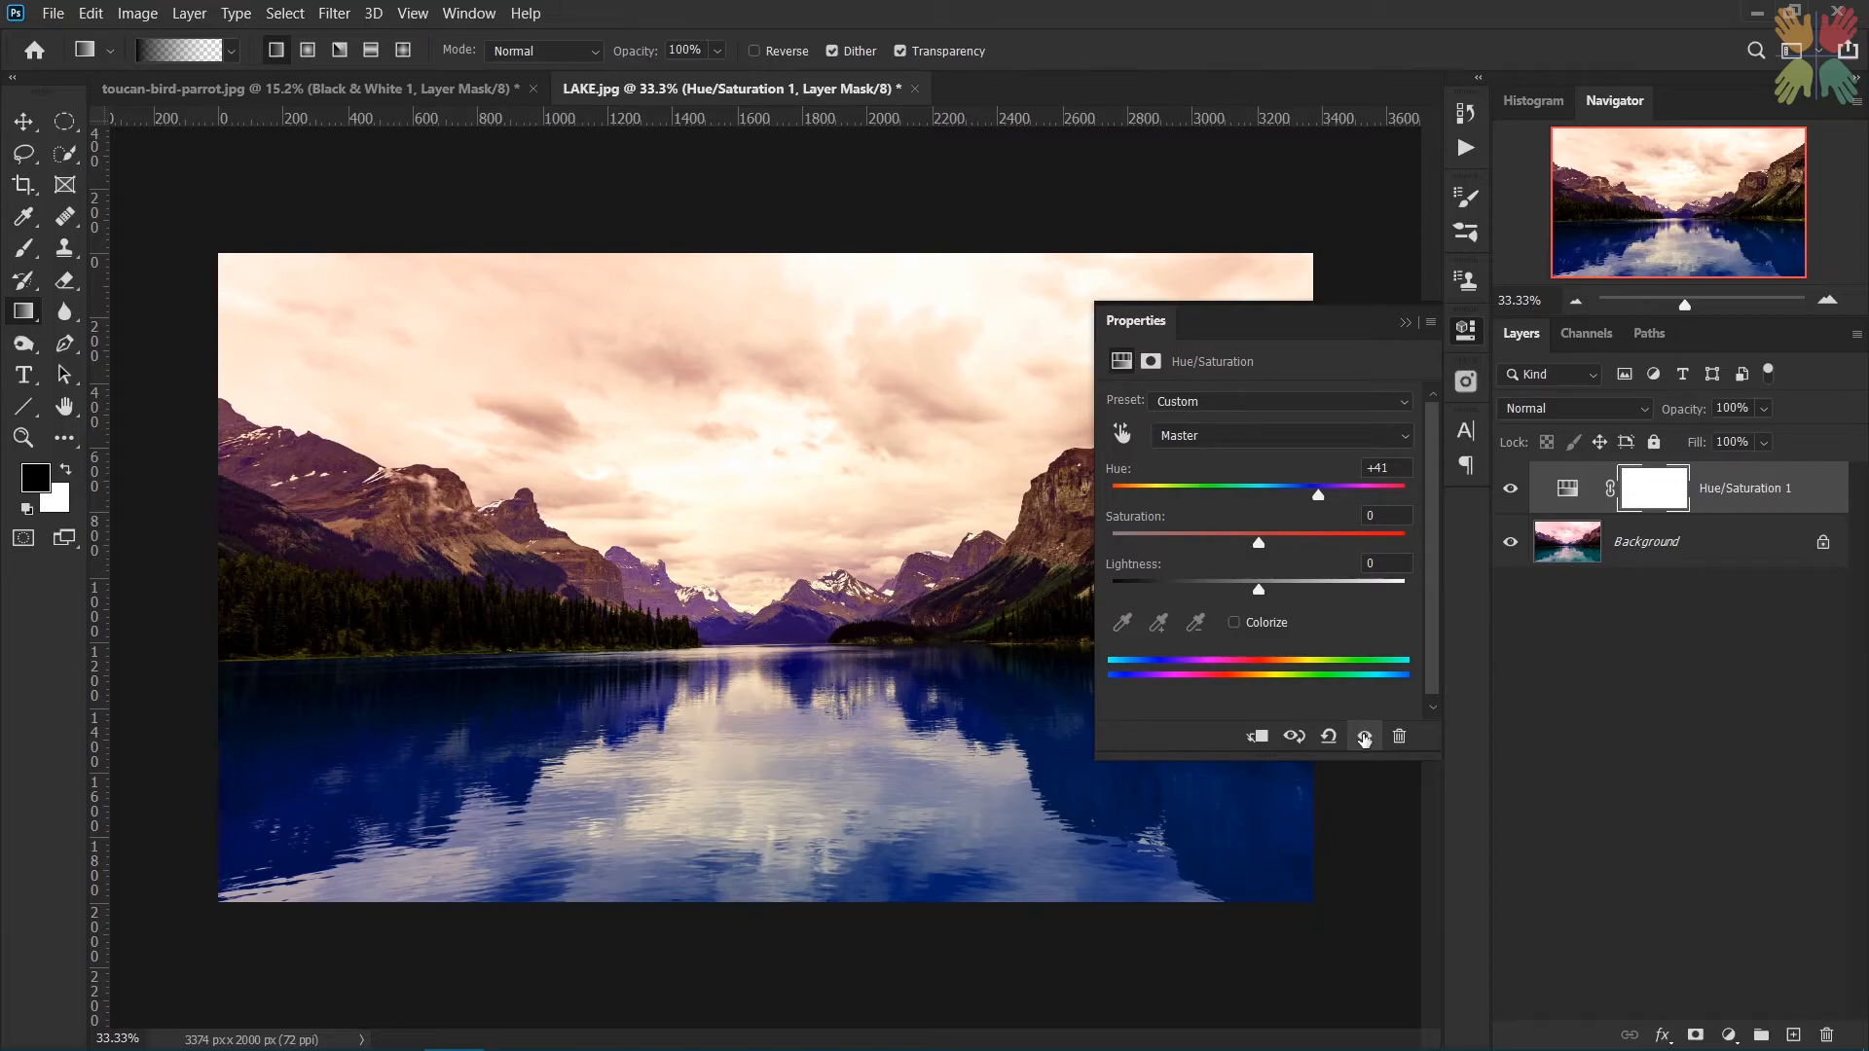
{"action": "left_click", "coordinate": [1364, 737]}
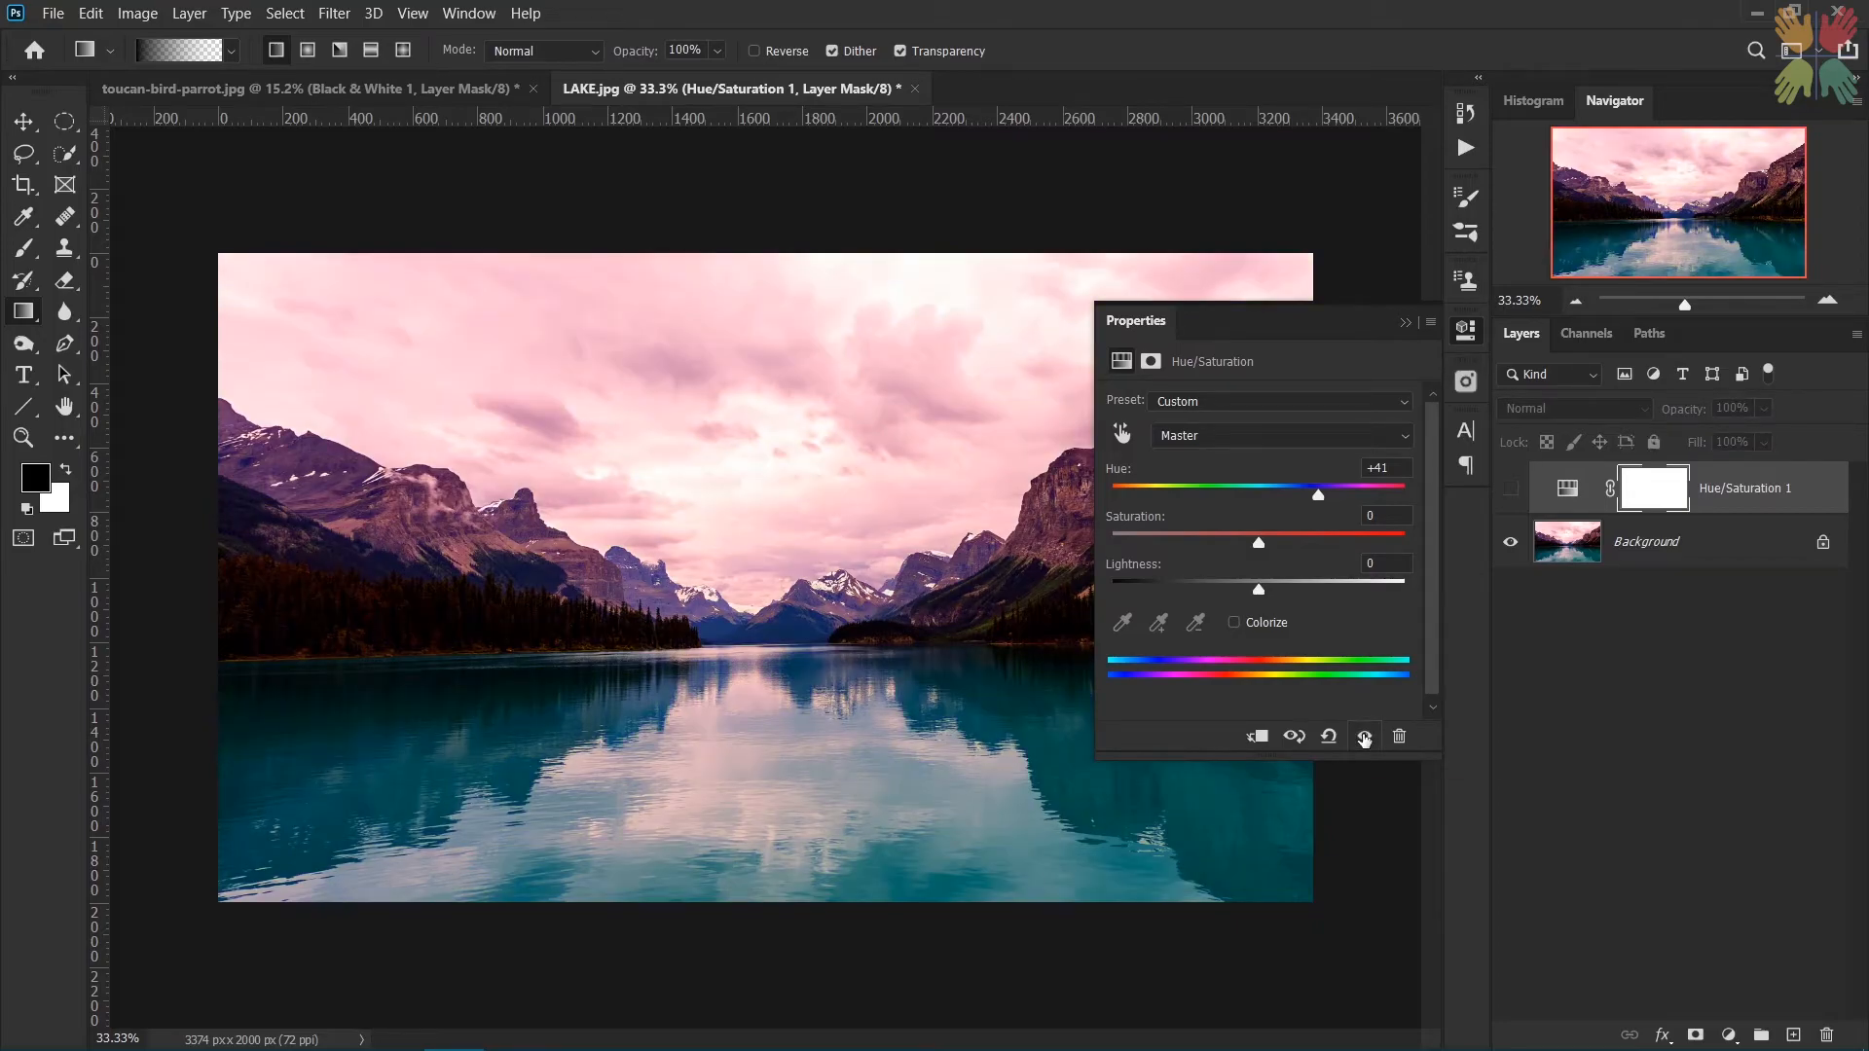
{"action": "left_click", "coordinate": [1364, 737]}
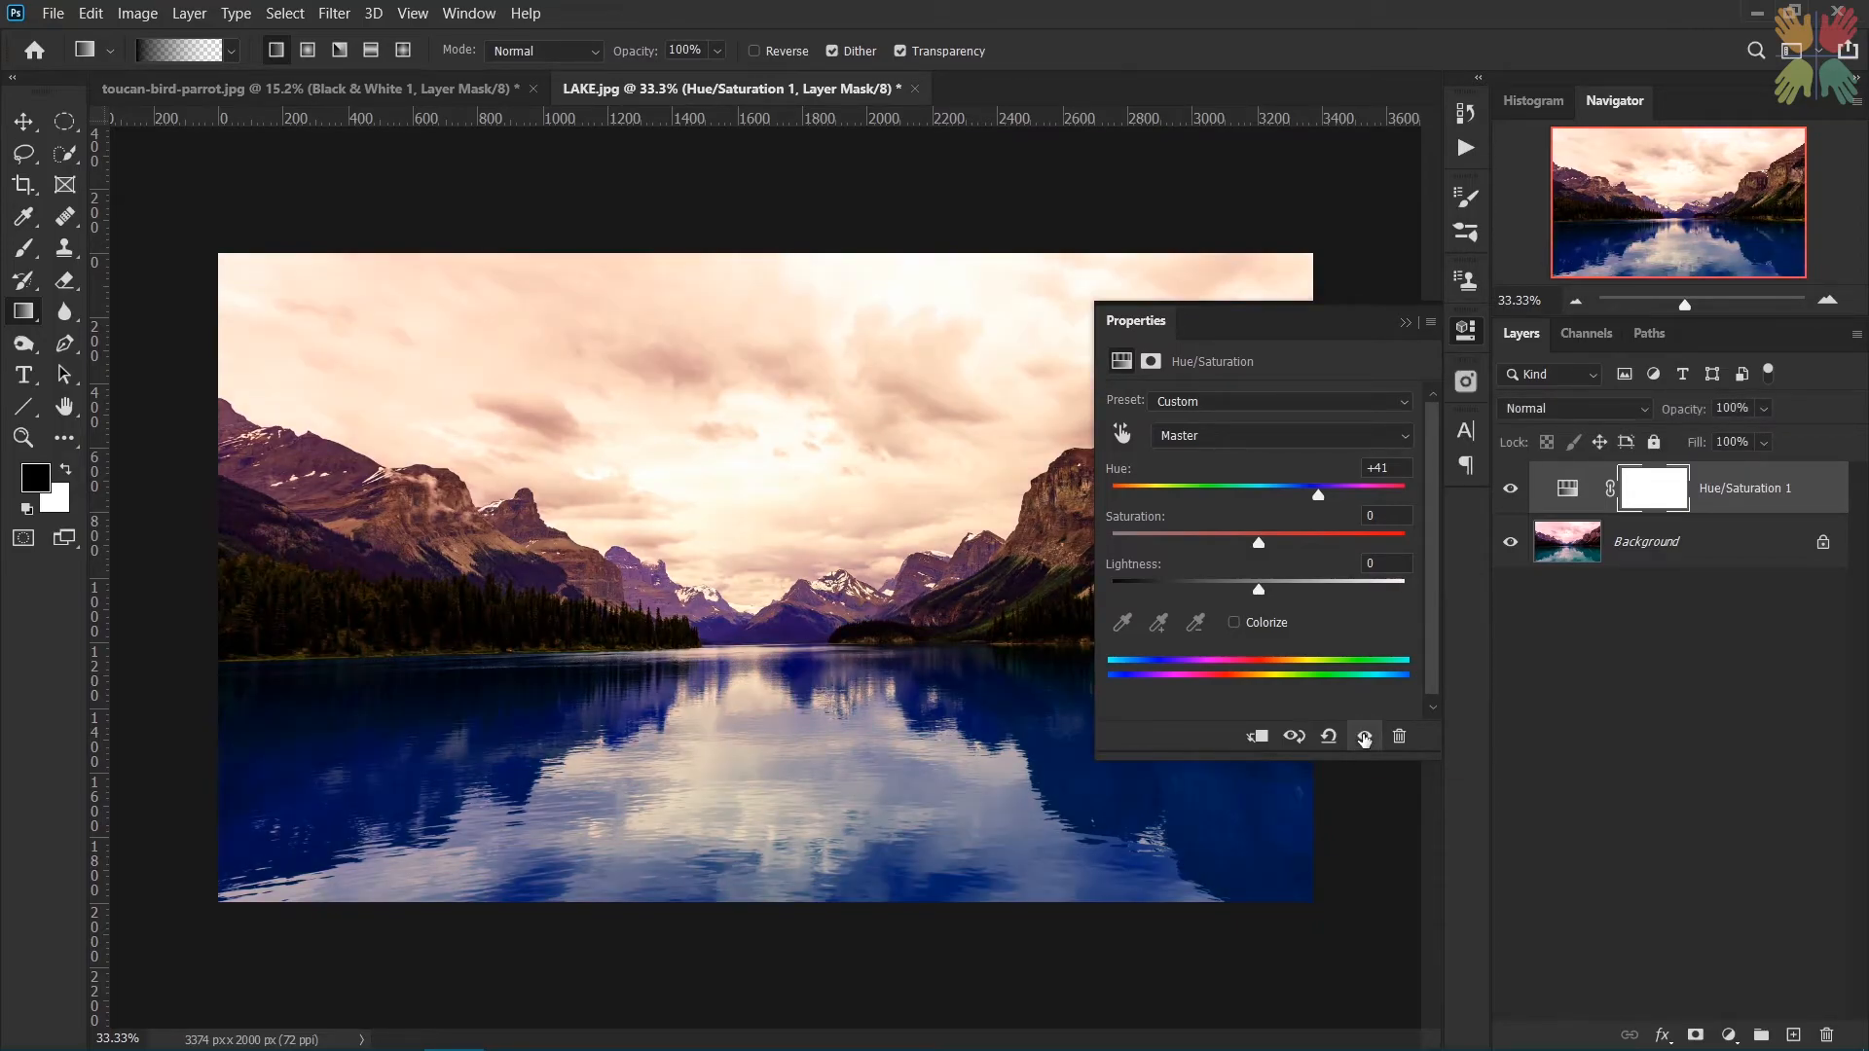
{"action": "left_click", "coordinate": [1406, 322]}
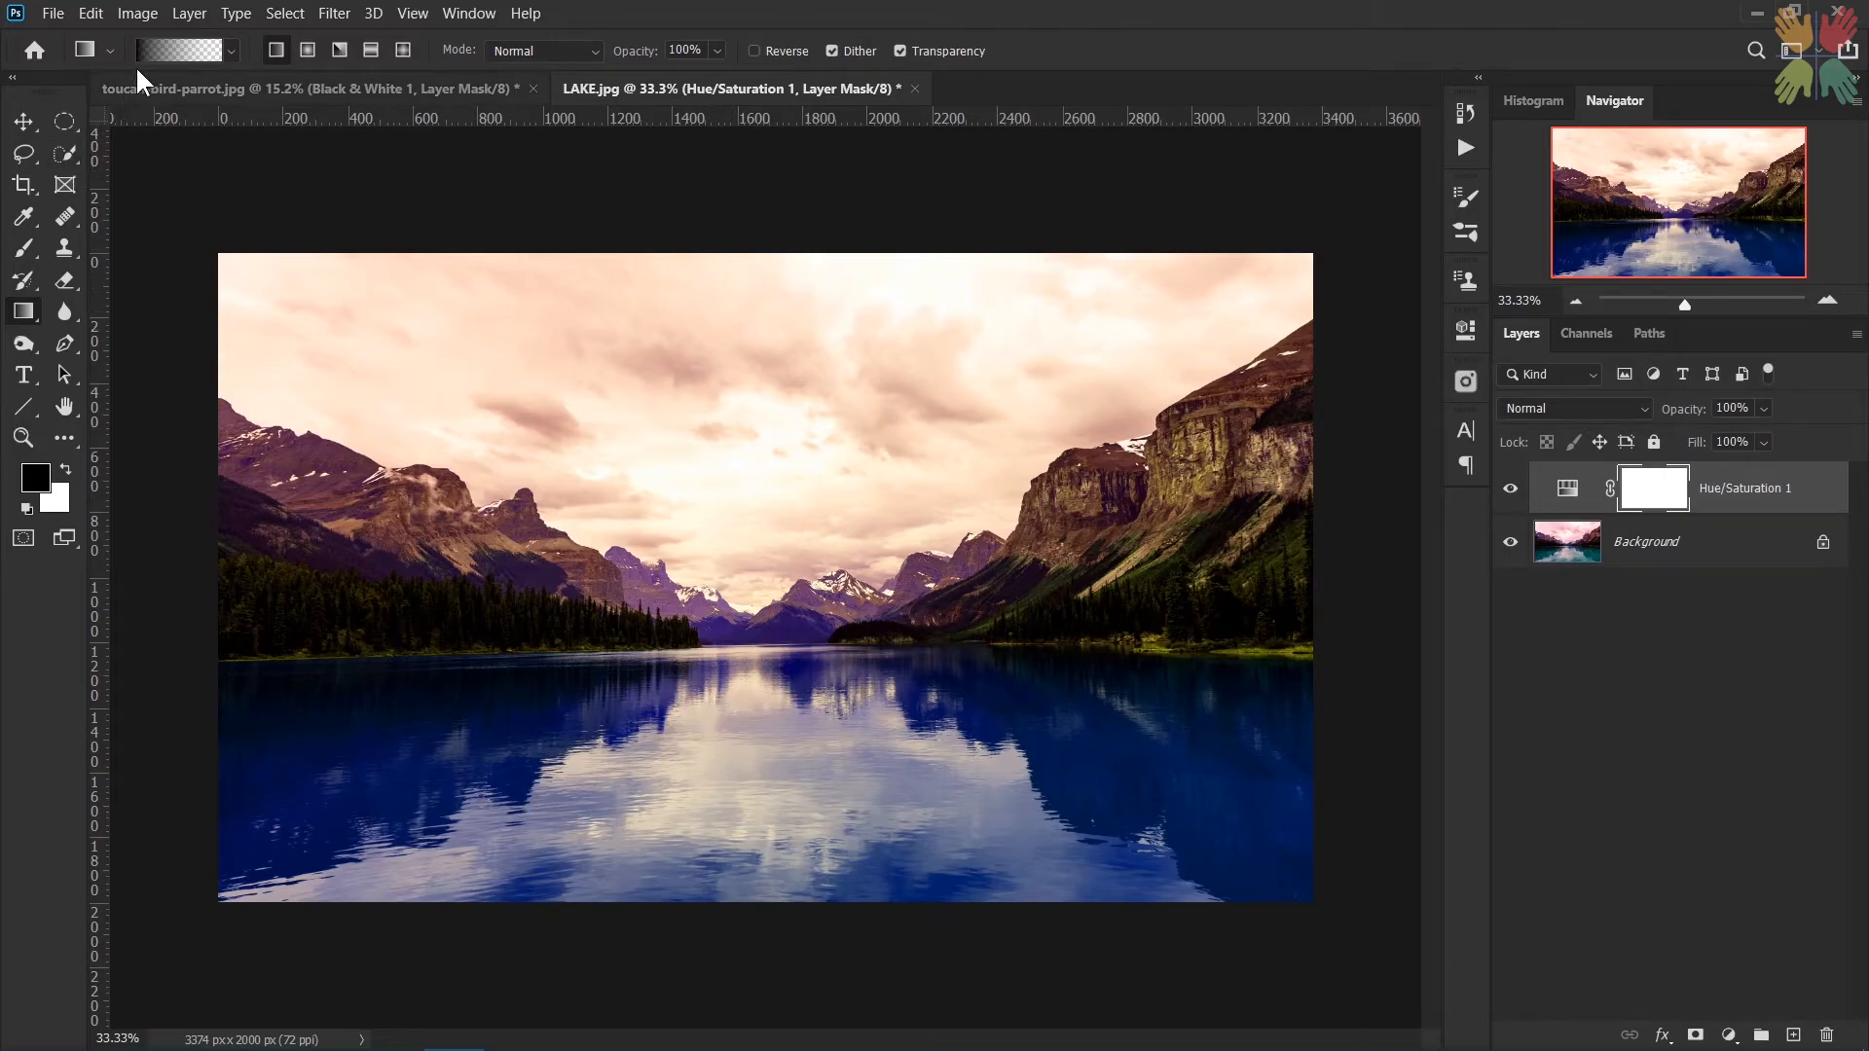
- Make the Black, White preset from the Basics group the active gradient
{"action": "left_click", "coordinate": [167, 49]}
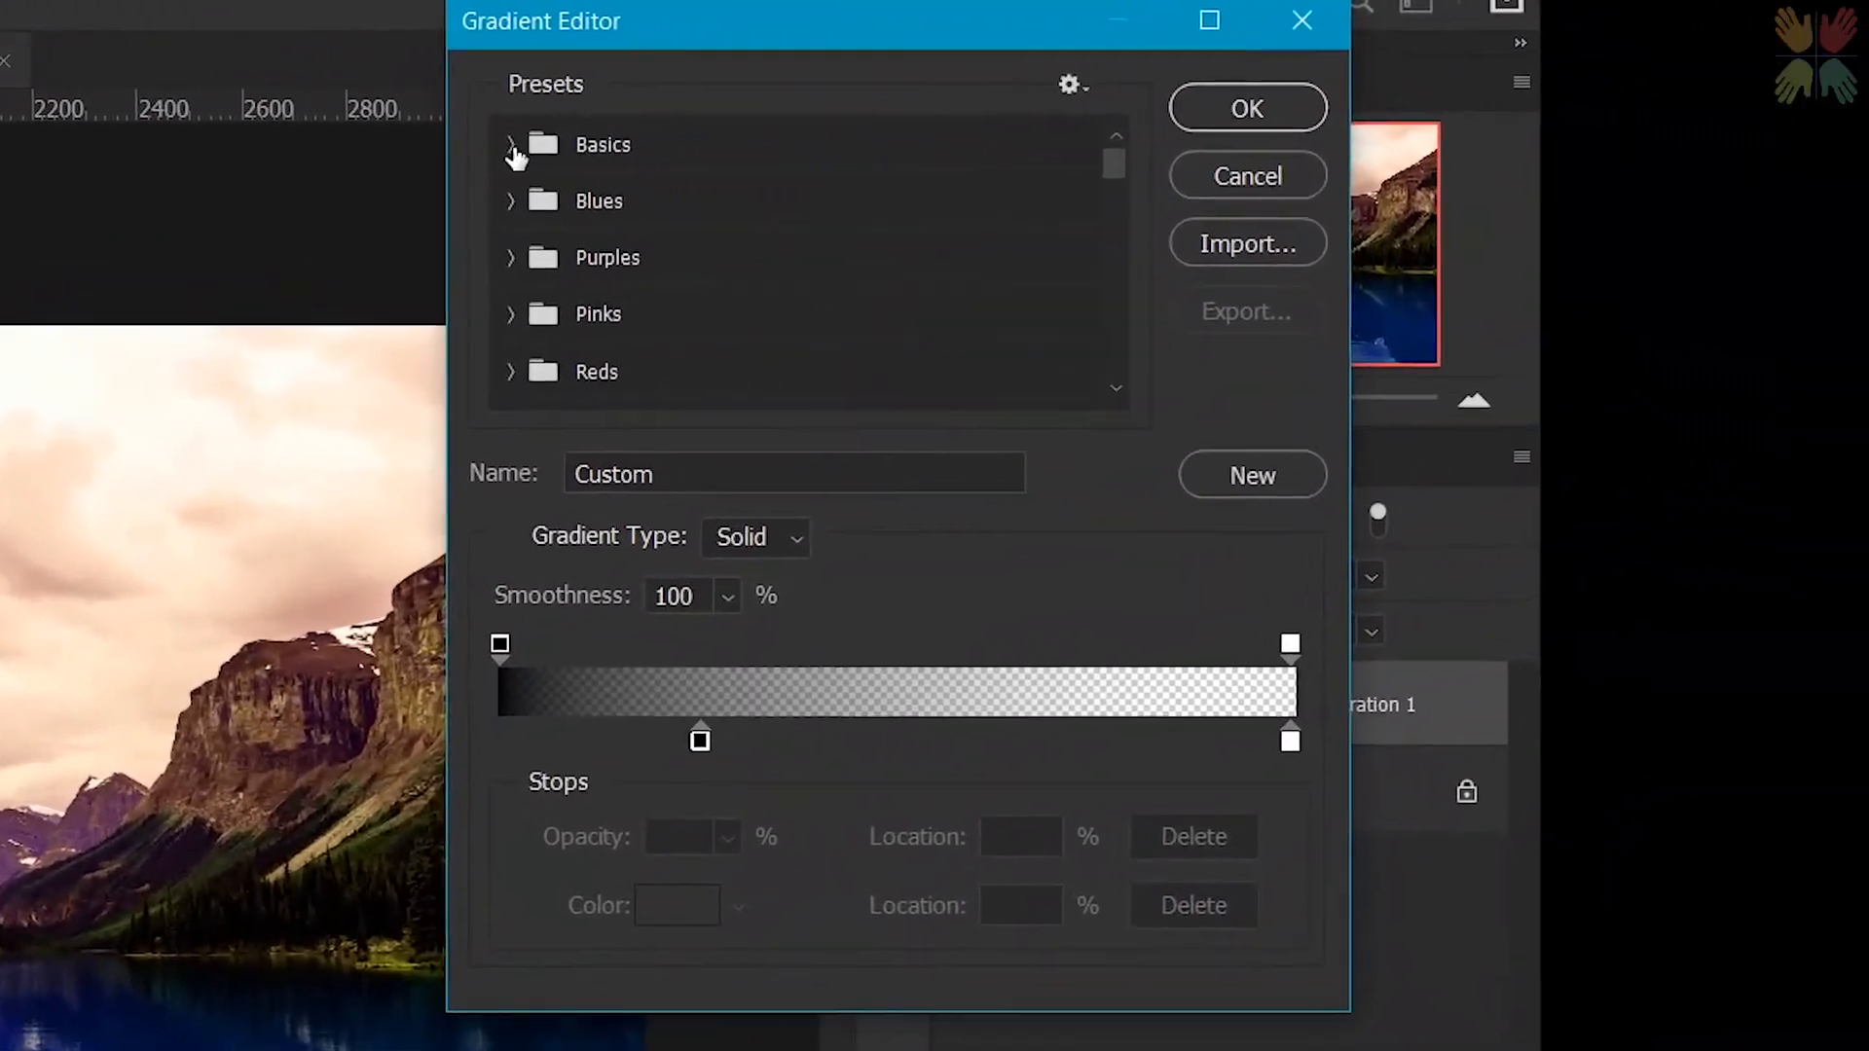
{"action": "left_click", "coordinate": [1249, 141]}
{"action": "left_click", "coordinate": [626, 241]}
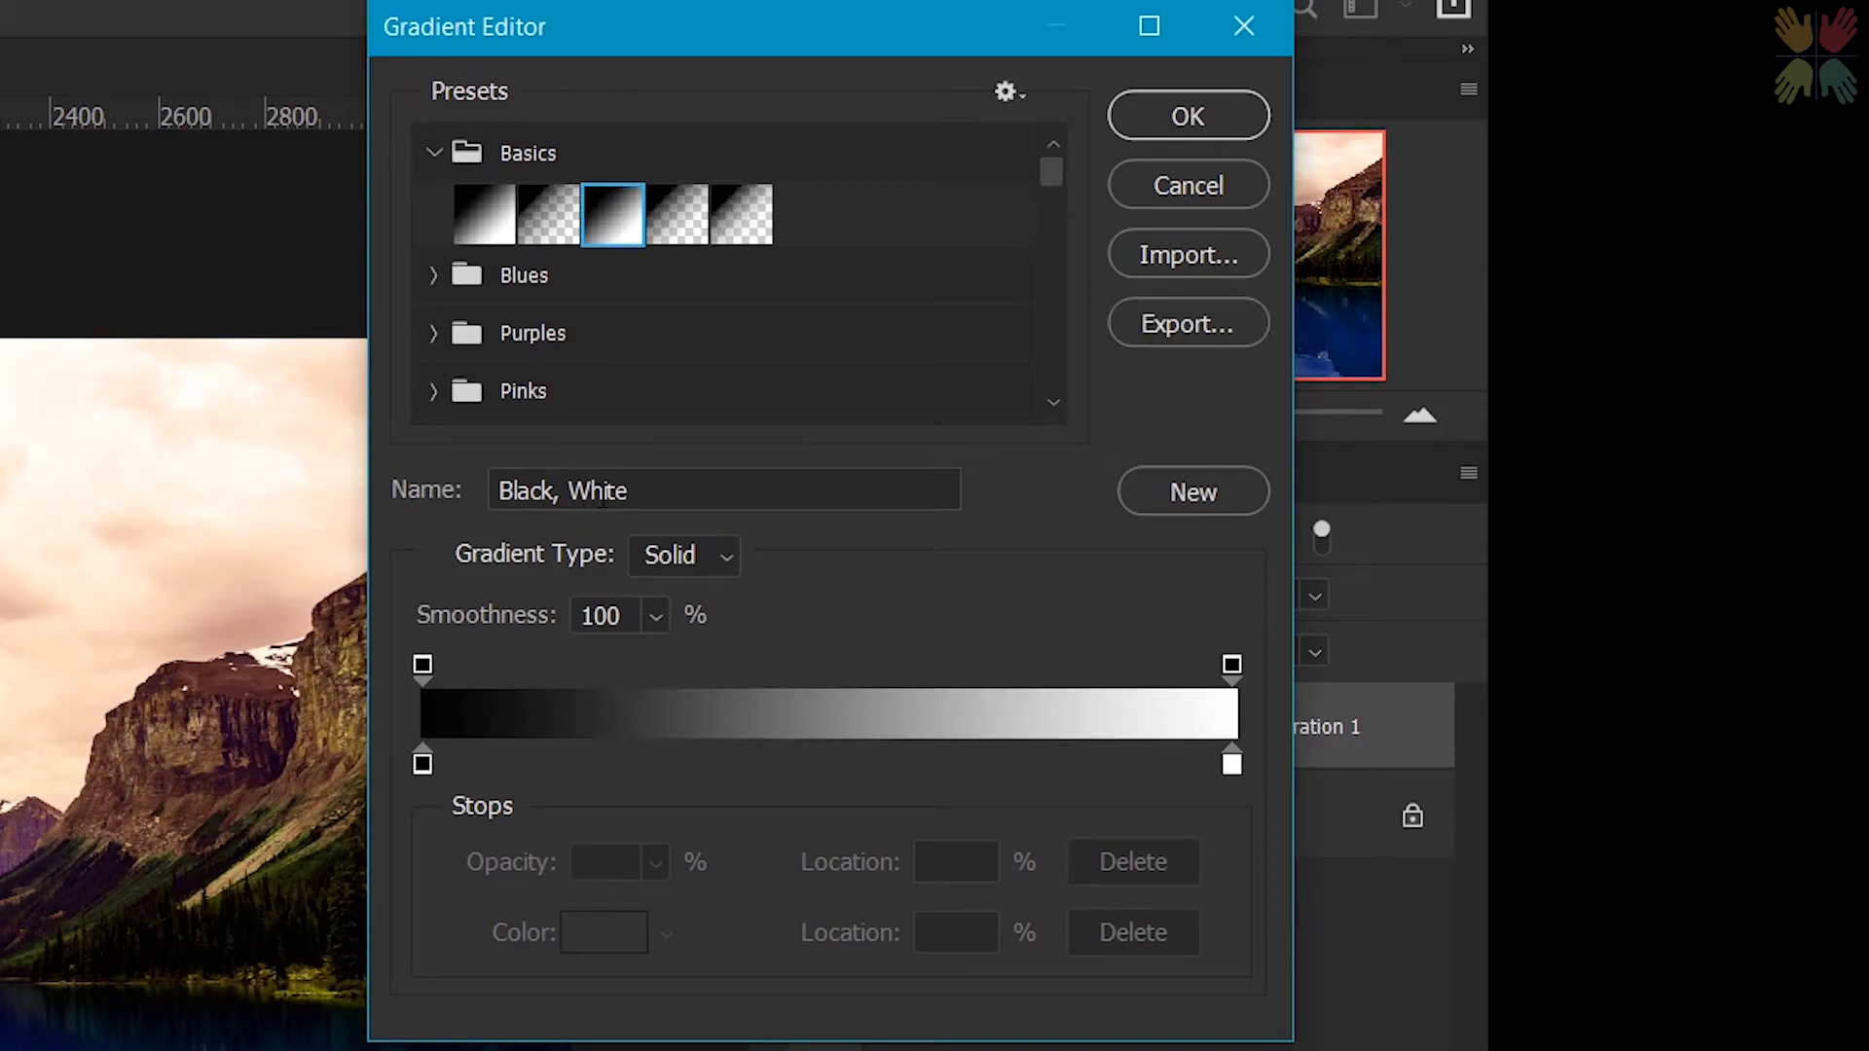
{"action": "left_click", "coordinate": [1144, 119]}
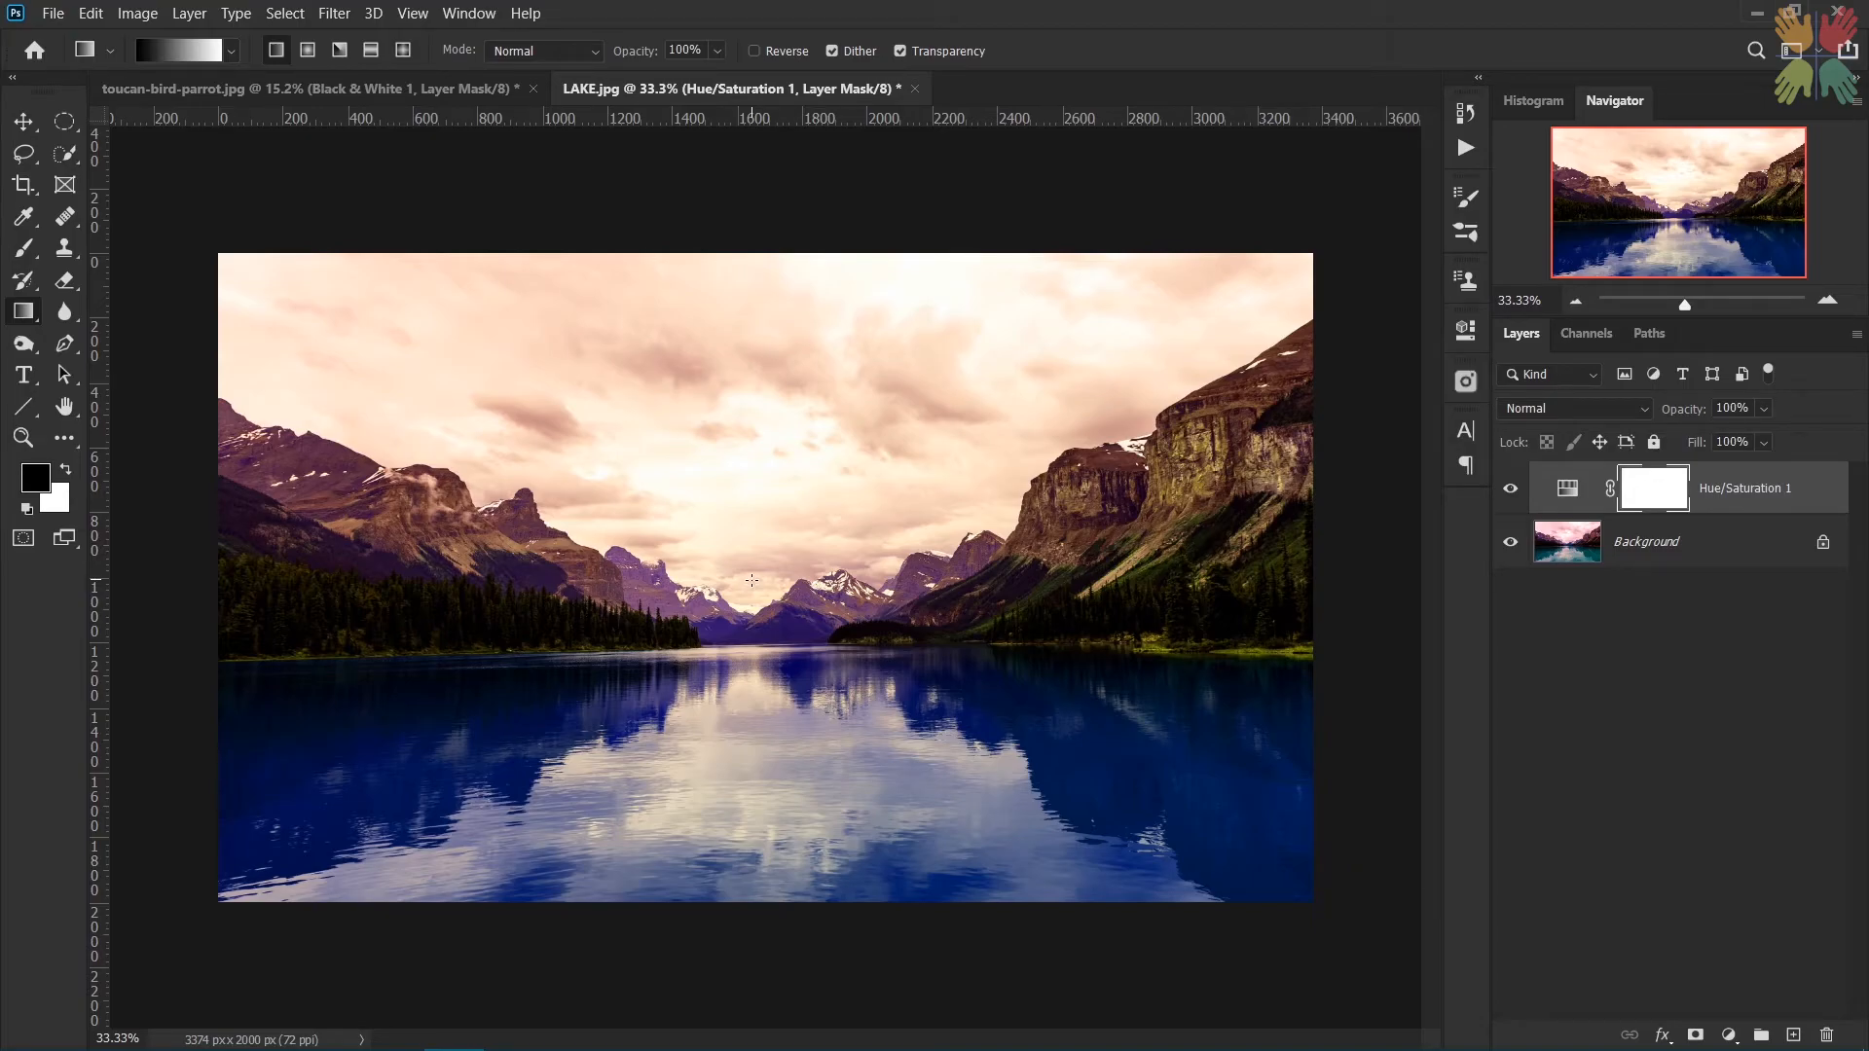
- Draw a linear gradient on the Hue/Saturation 1 mask from just above the horizon down to the bottom edge, and compare before and after
{"action": "left_click_drag", "start_coordinate": [752, 581], "coordinate": [756, 898]}
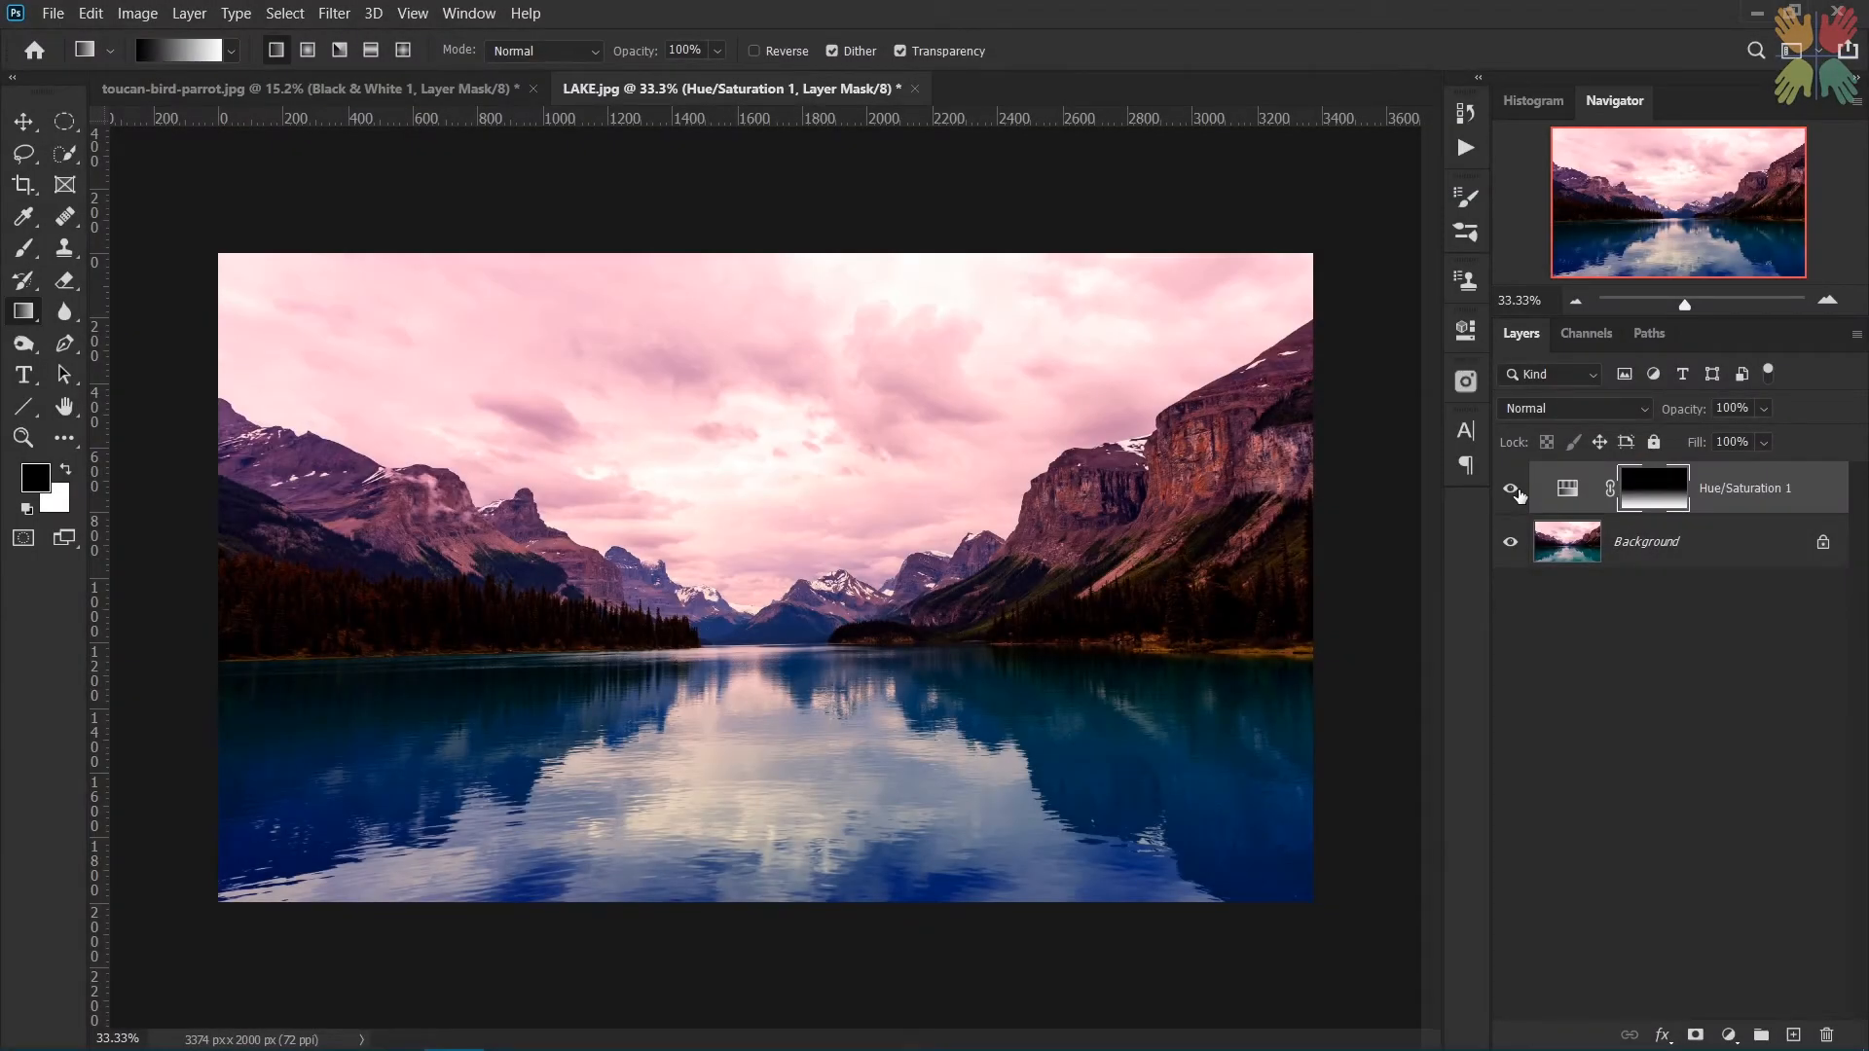
{"action": "left_click", "coordinate": [1514, 491]}
{"action": "left_click", "coordinate": [1514, 491]}
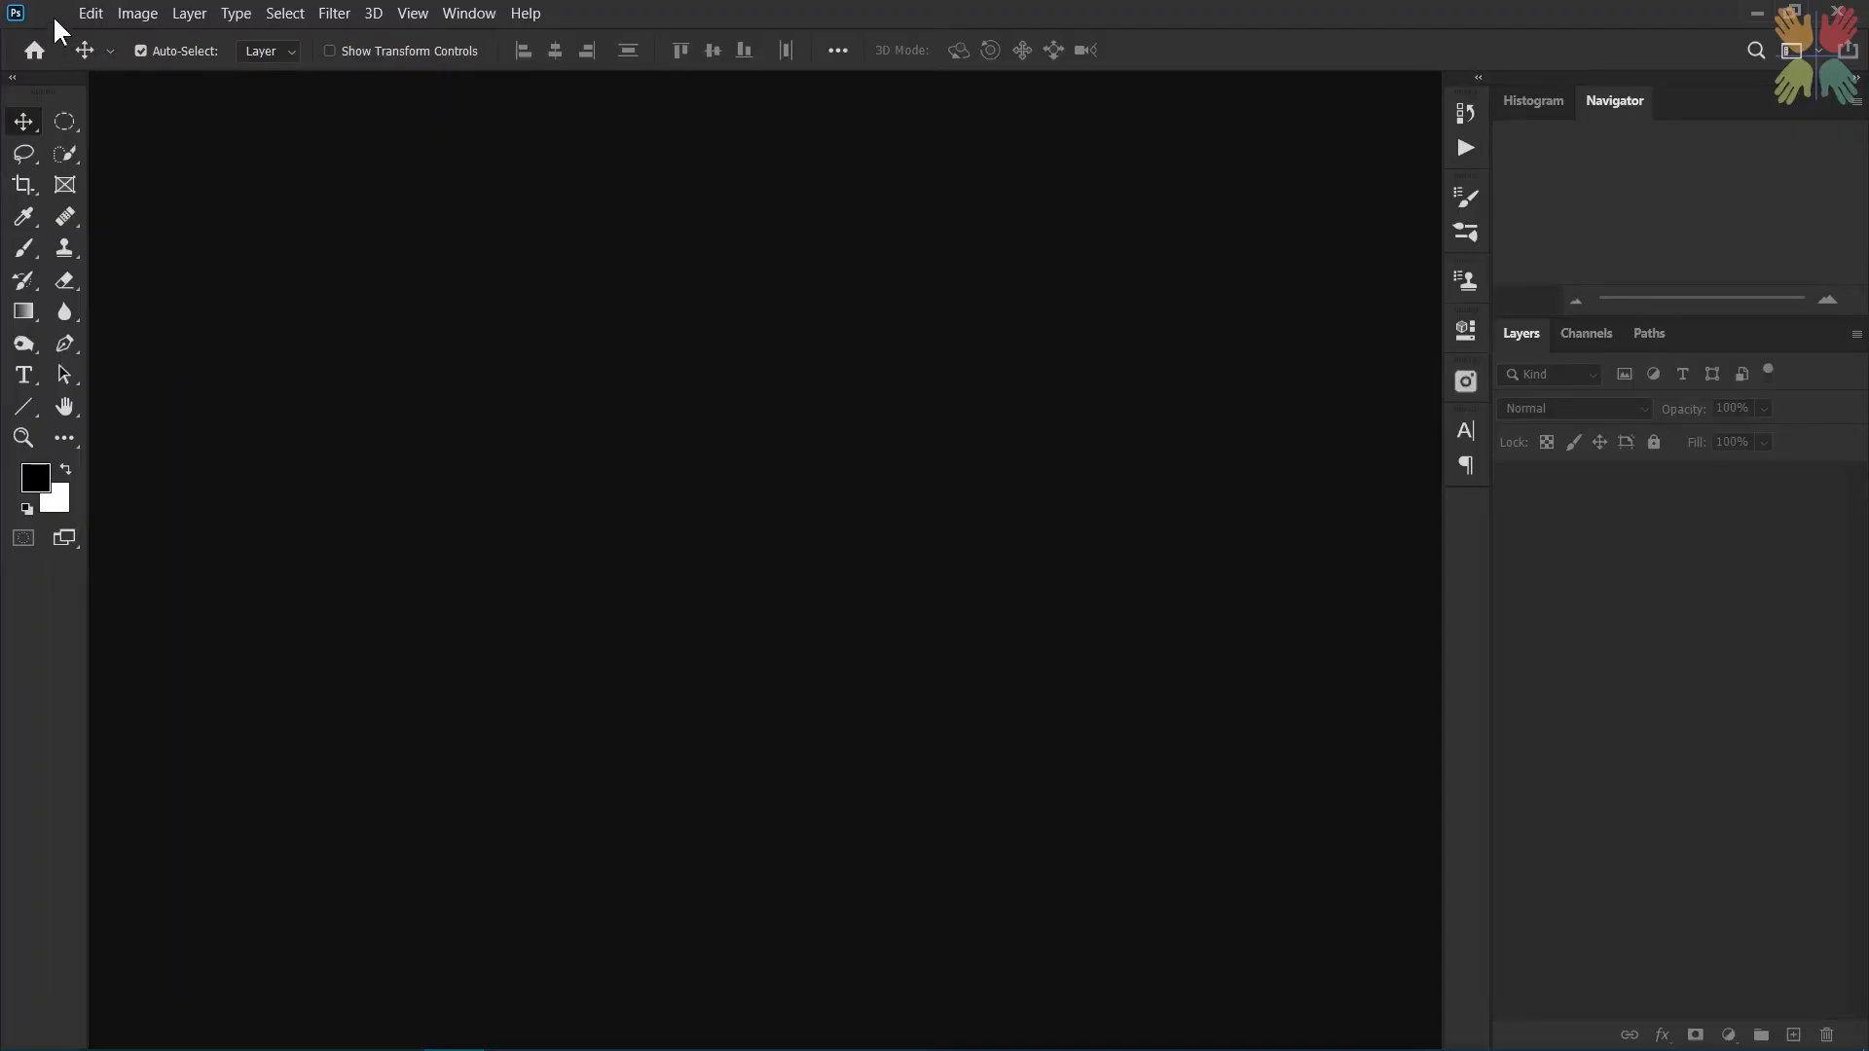
- Open the LAKE and Old Car images together from the Photoshop folder
{"action": "left_click", "coordinate": [54, 14]}
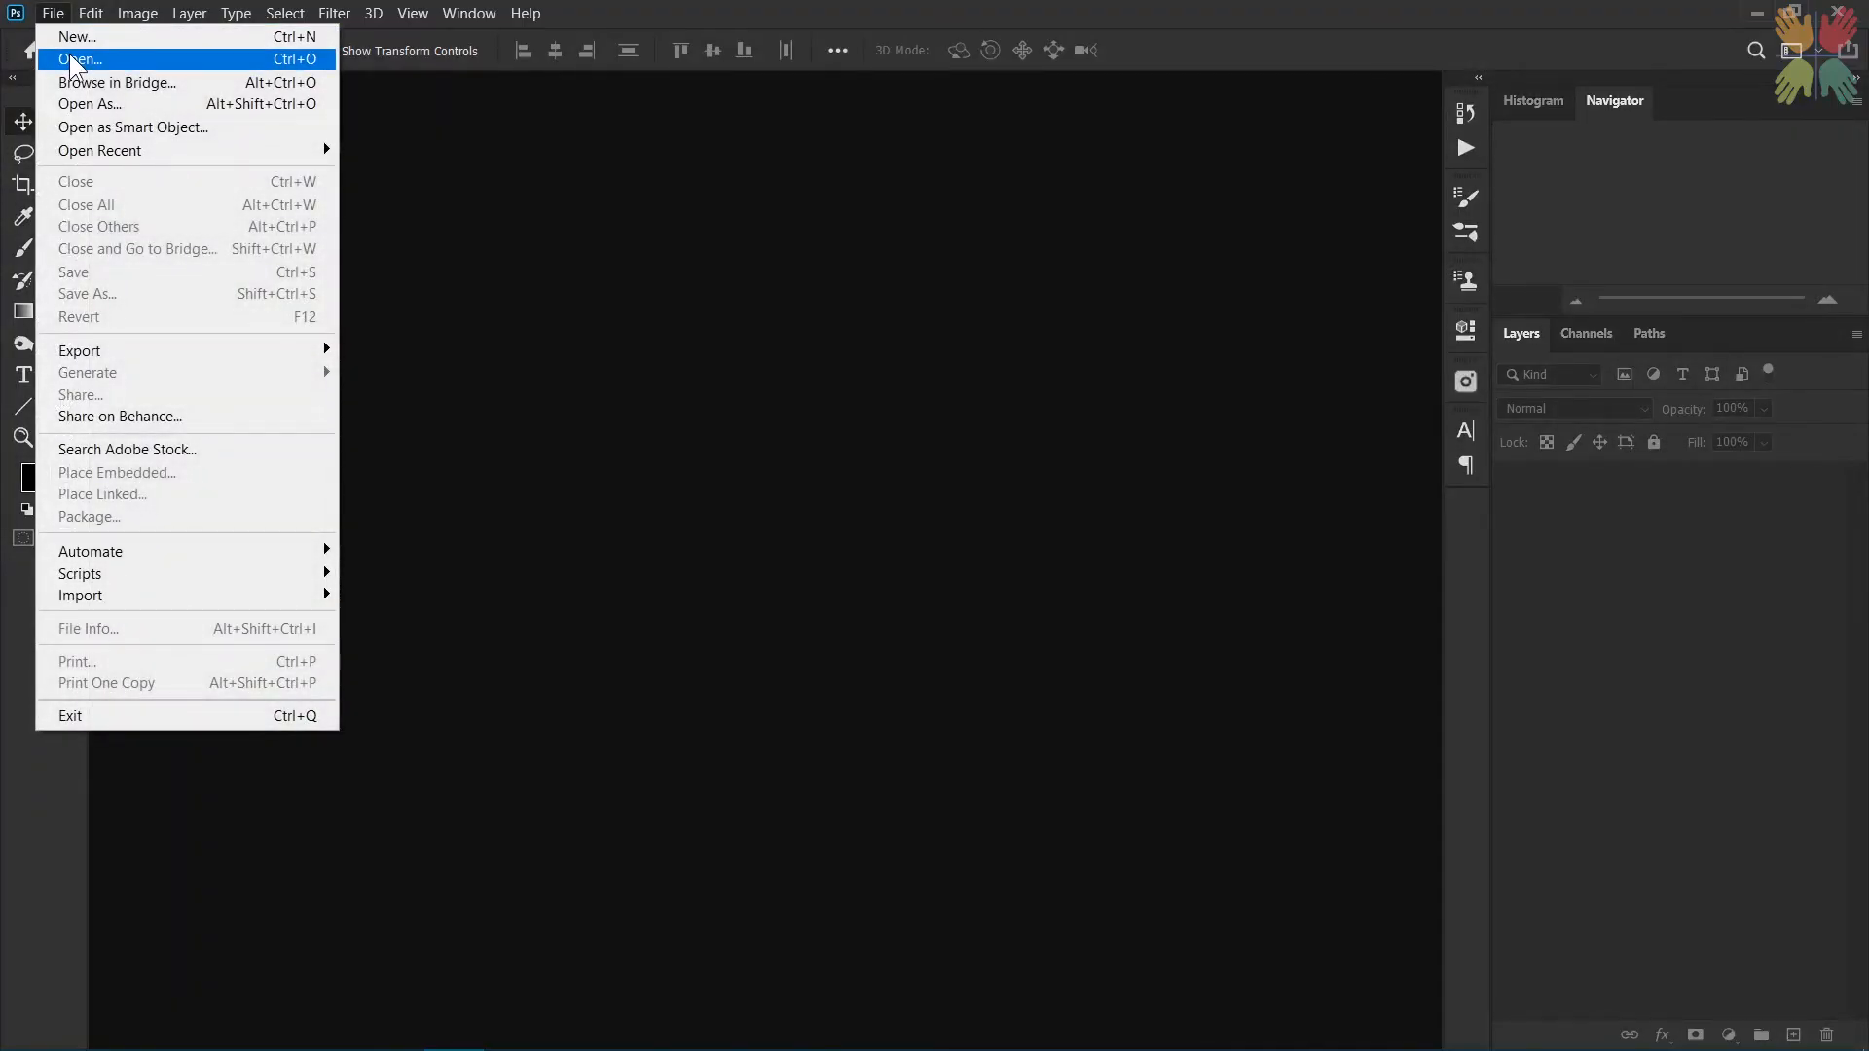
{"action": "left_click", "coordinate": [69, 57]}
{"action": "left_click", "coordinate": [575, 203]}
{"action": "left_click", "coordinate": [818, 219], "text": "ctrl"}
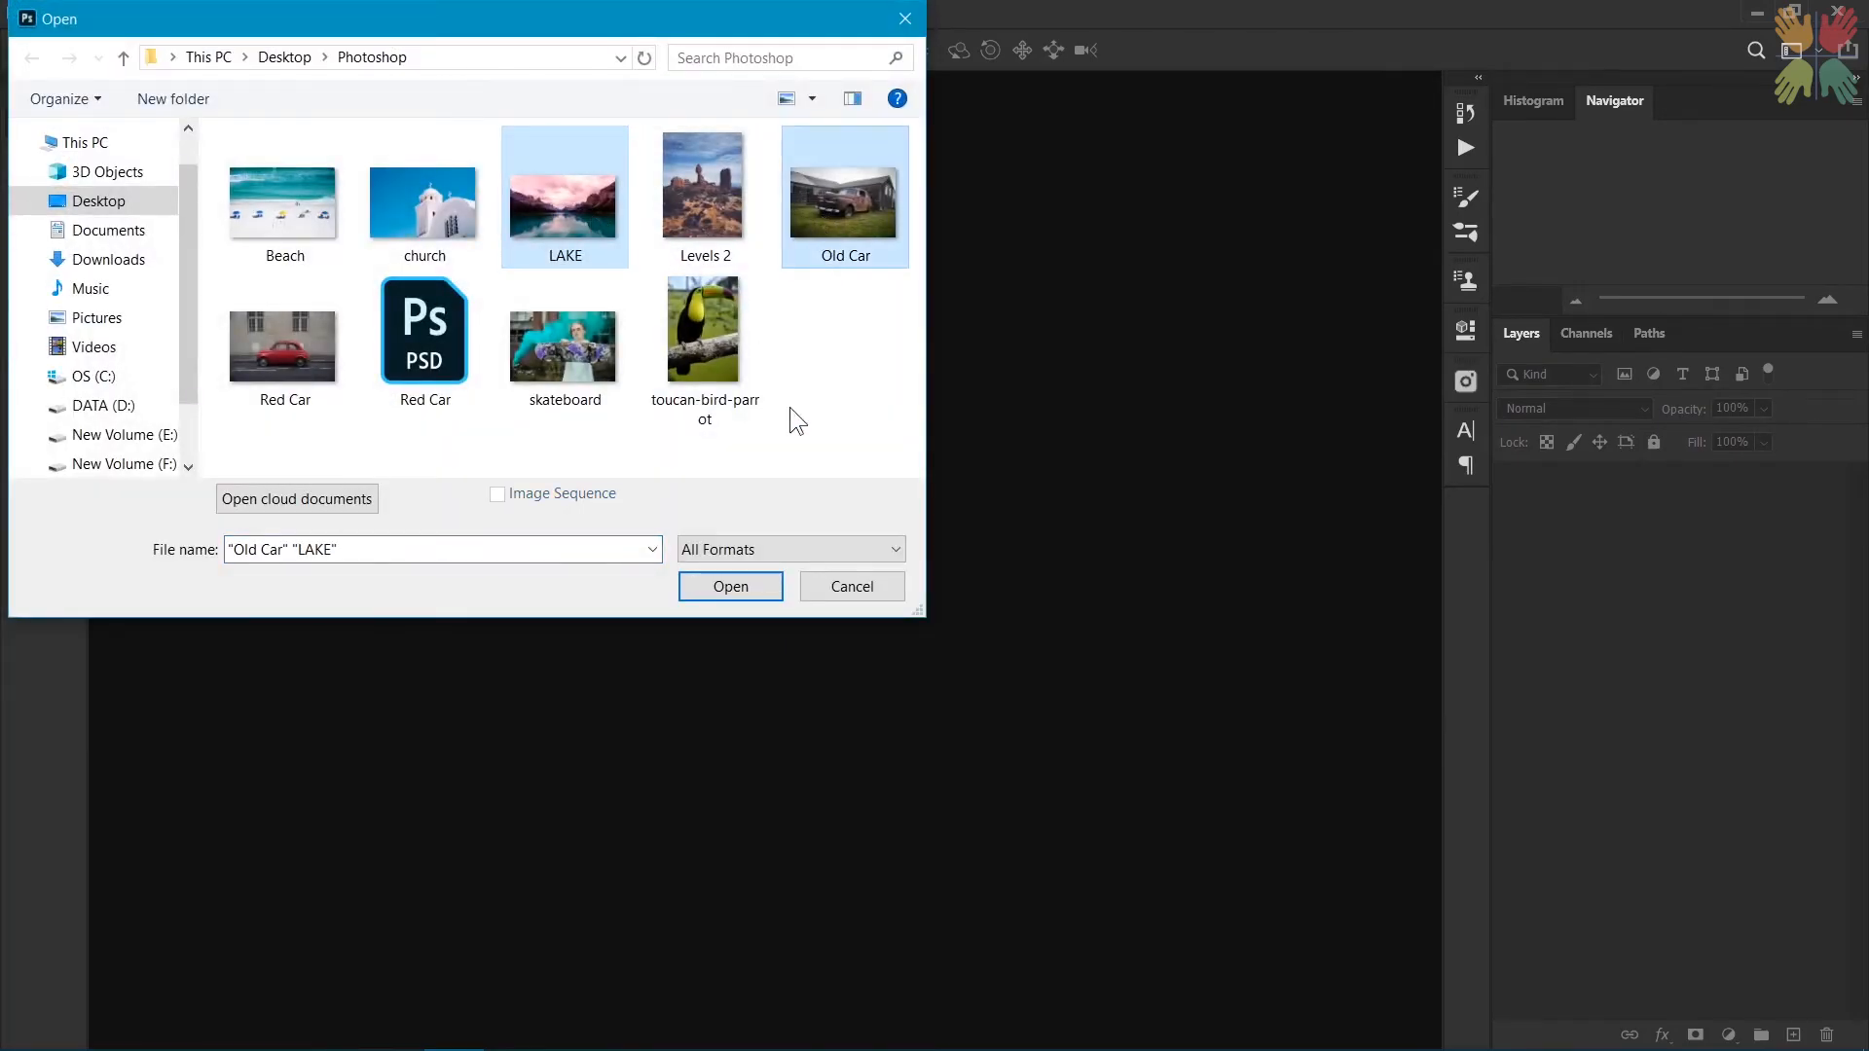
{"action": "left_click", "coordinate": [733, 586]}
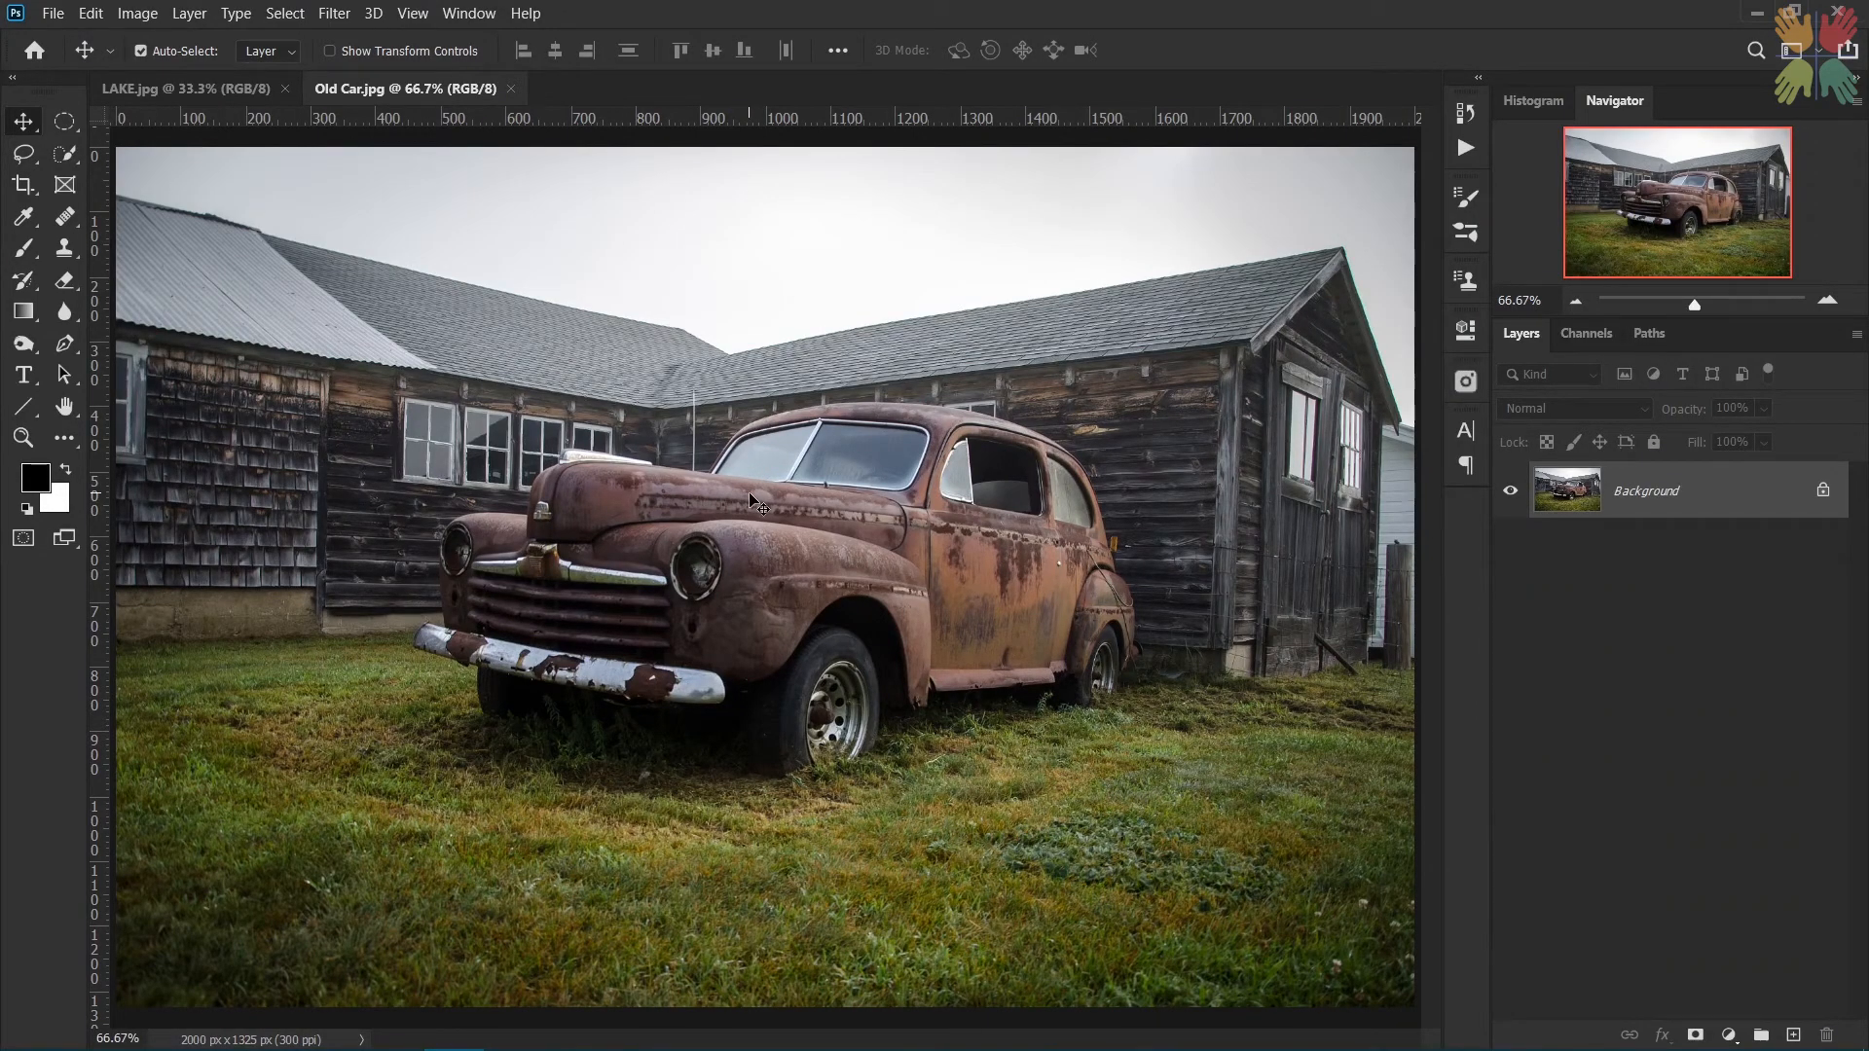
- Bring the Old Car photo into LAKE.jpg as a new layer, scale it to about 61%, and place it near the upper-left corner
{"action": "left_click_drag", "start_coordinate": [783, 517], "coordinate": [222, 98]}
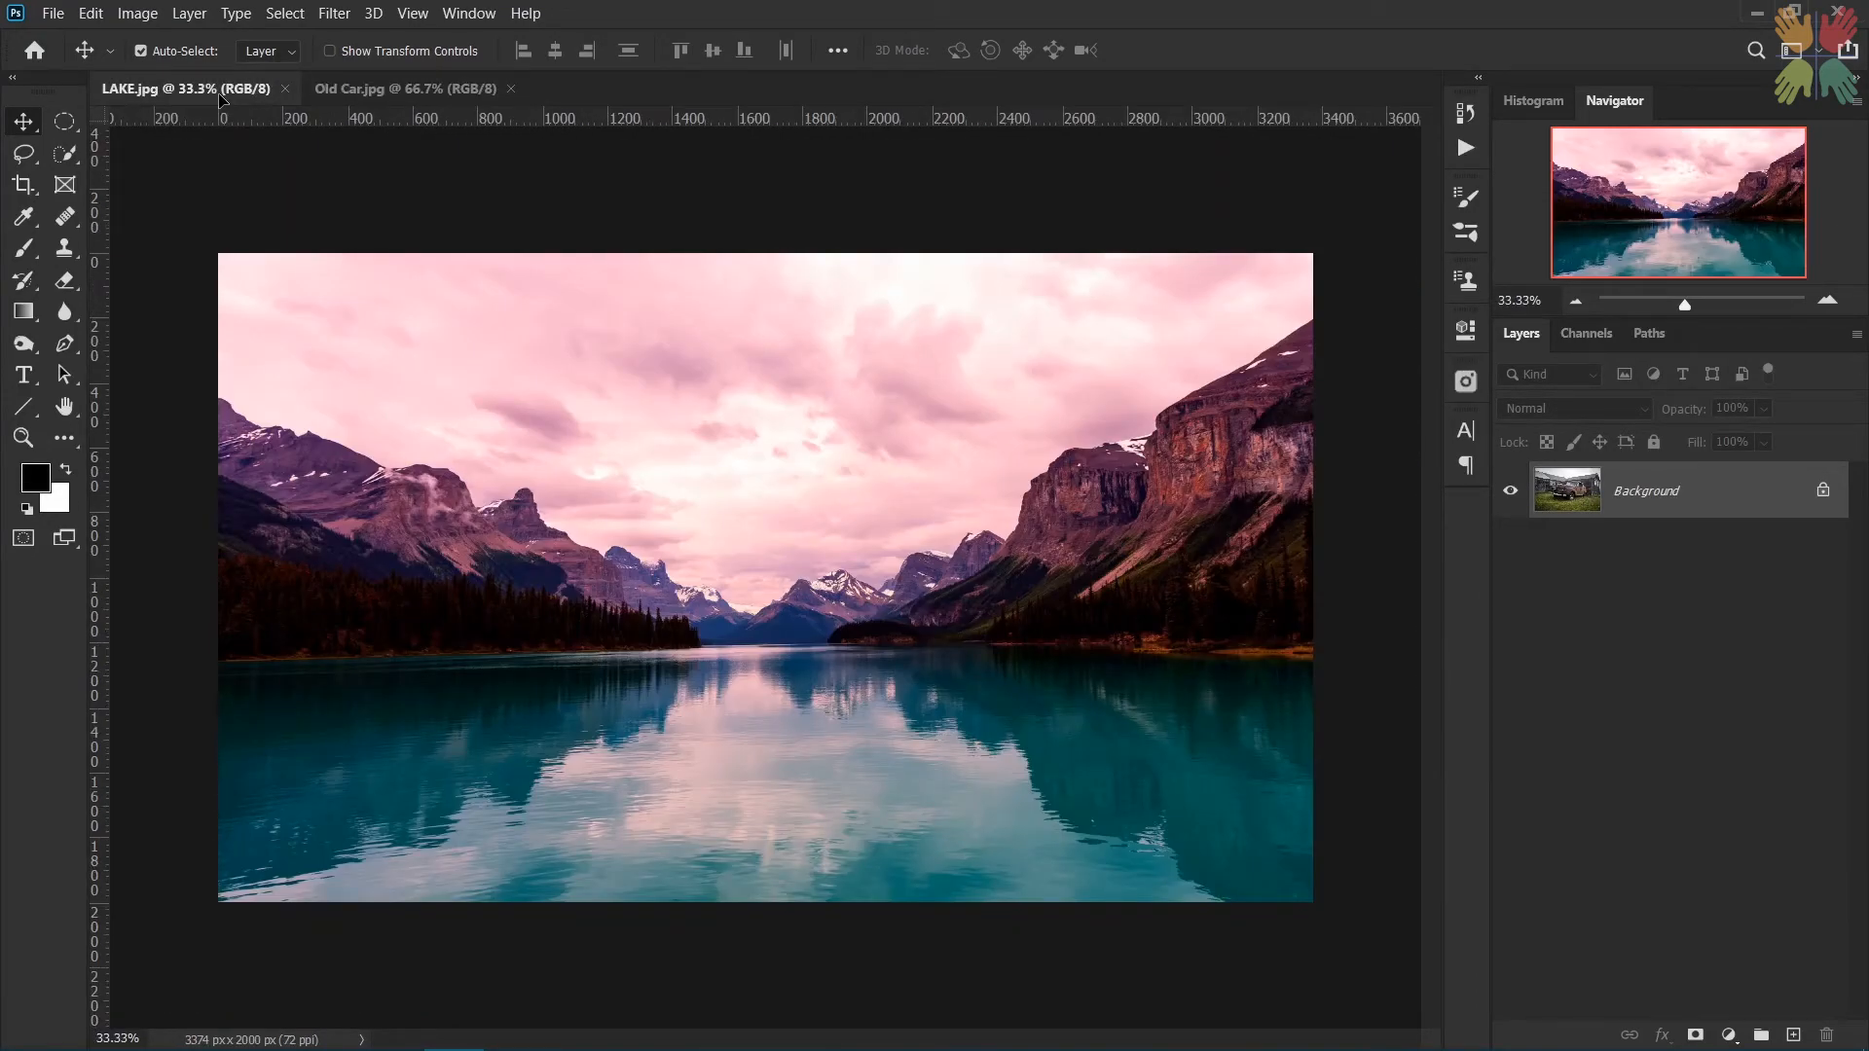
{"action": "left_click_drag", "start_coordinate": [222, 97], "coordinate": [470, 404]}
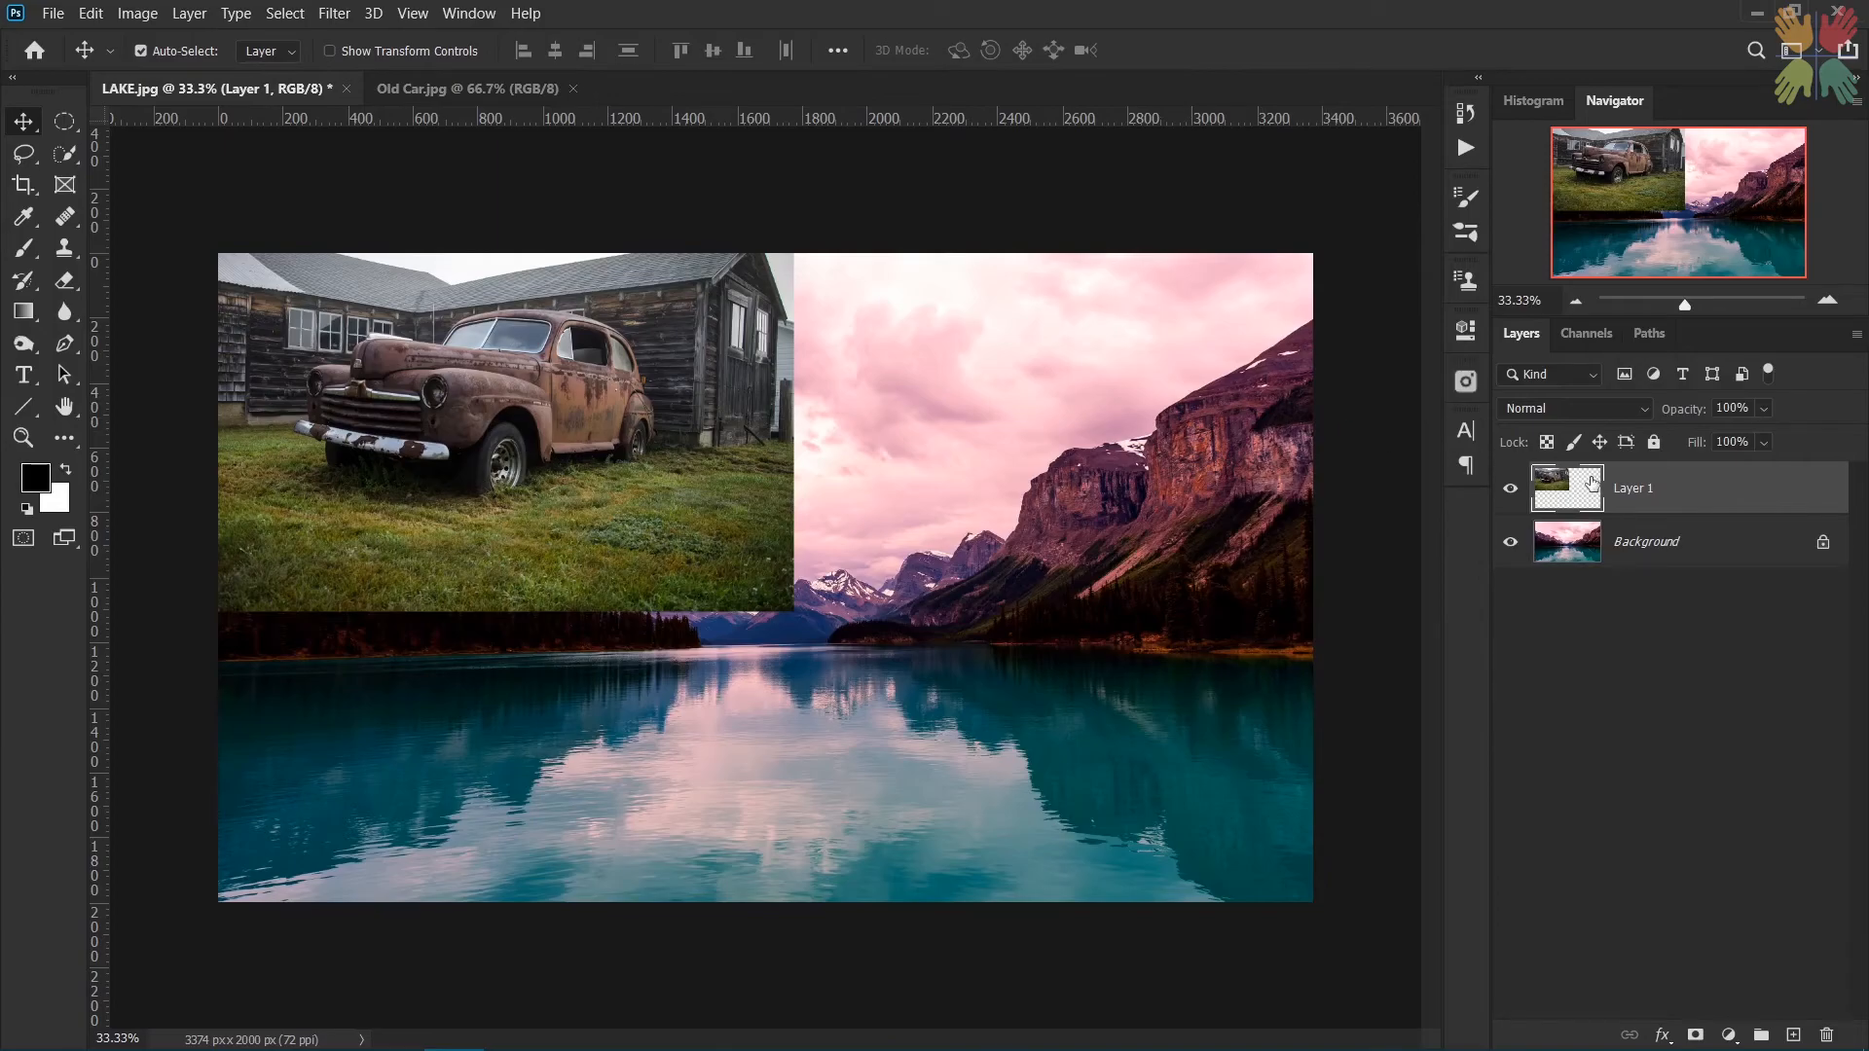
{"action": "key", "text": "ctrl+t"}
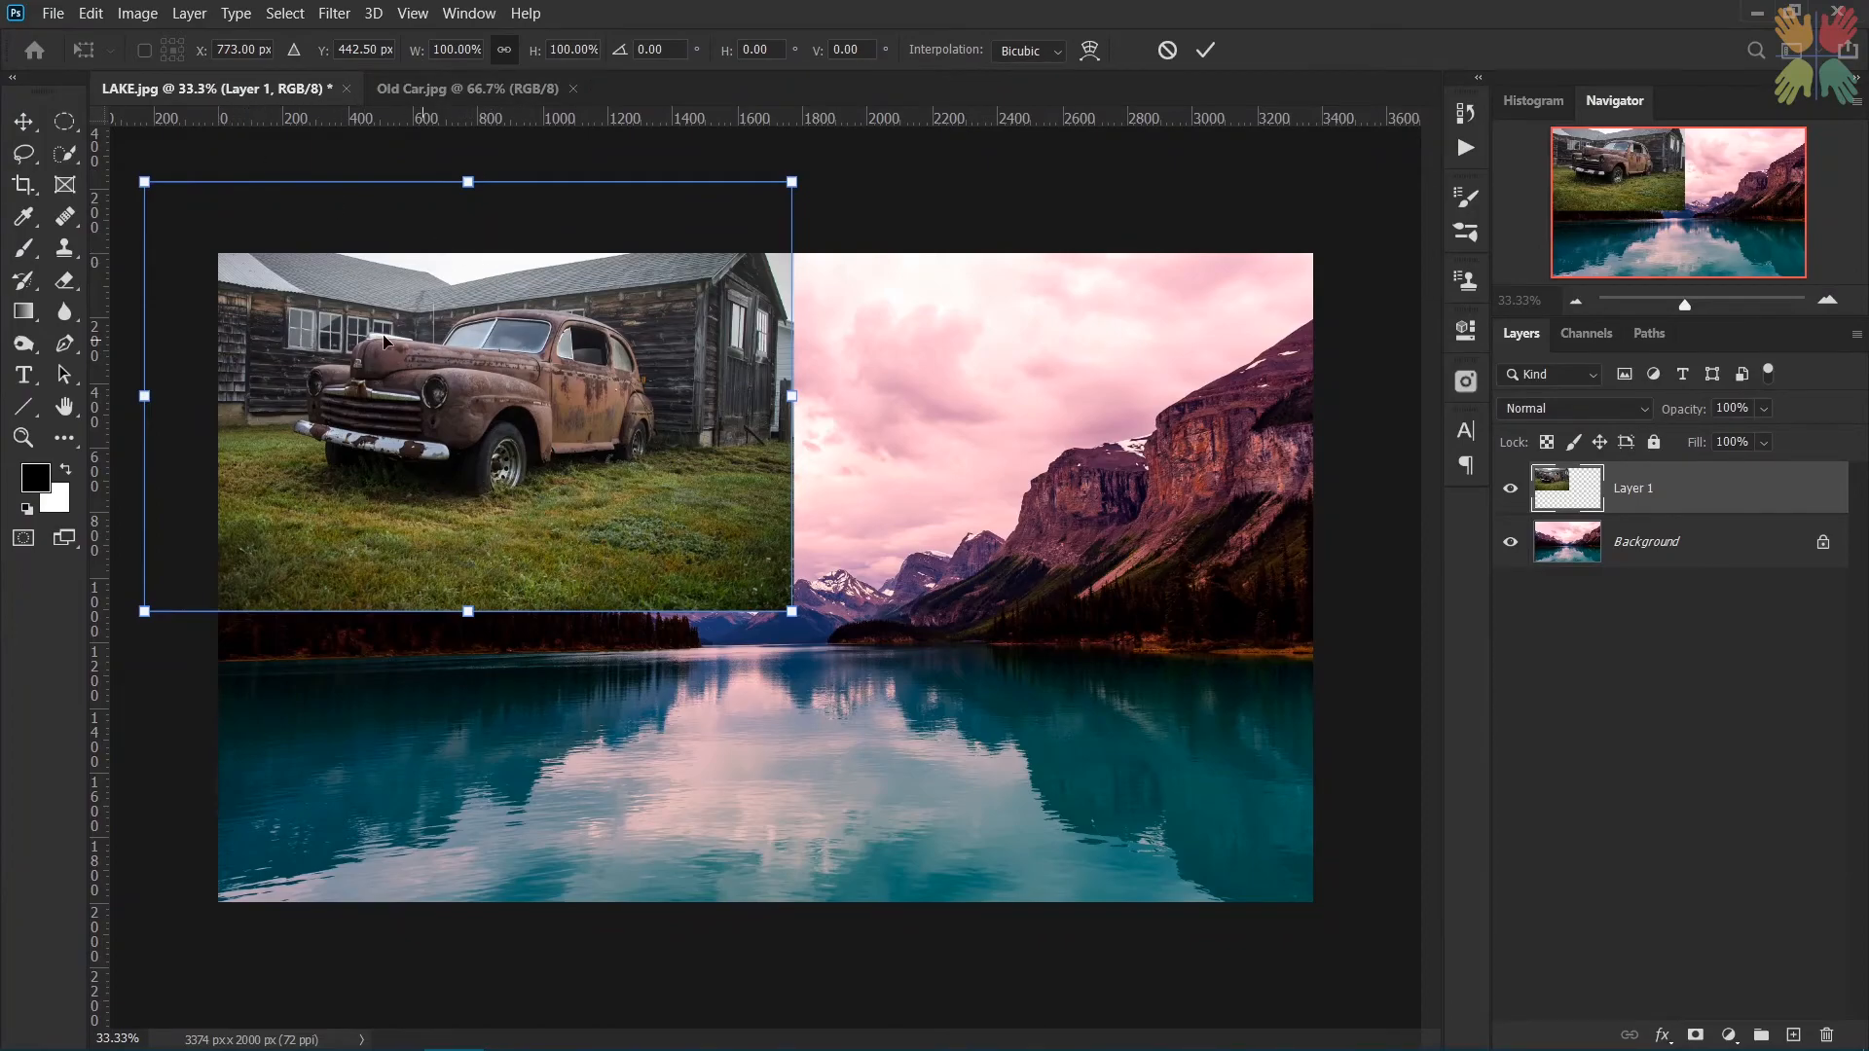
{"action": "left_click_drag", "start_coordinate": [385, 341], "coordinate": [530, 449]}
{"action": "left_click_drag", "start_coordinate": [936, 707], "coordinate": [689, 551]}
{"action": "left_click_drag", "start_coordinate": [542, 459], "coordinate": [509, 448]}
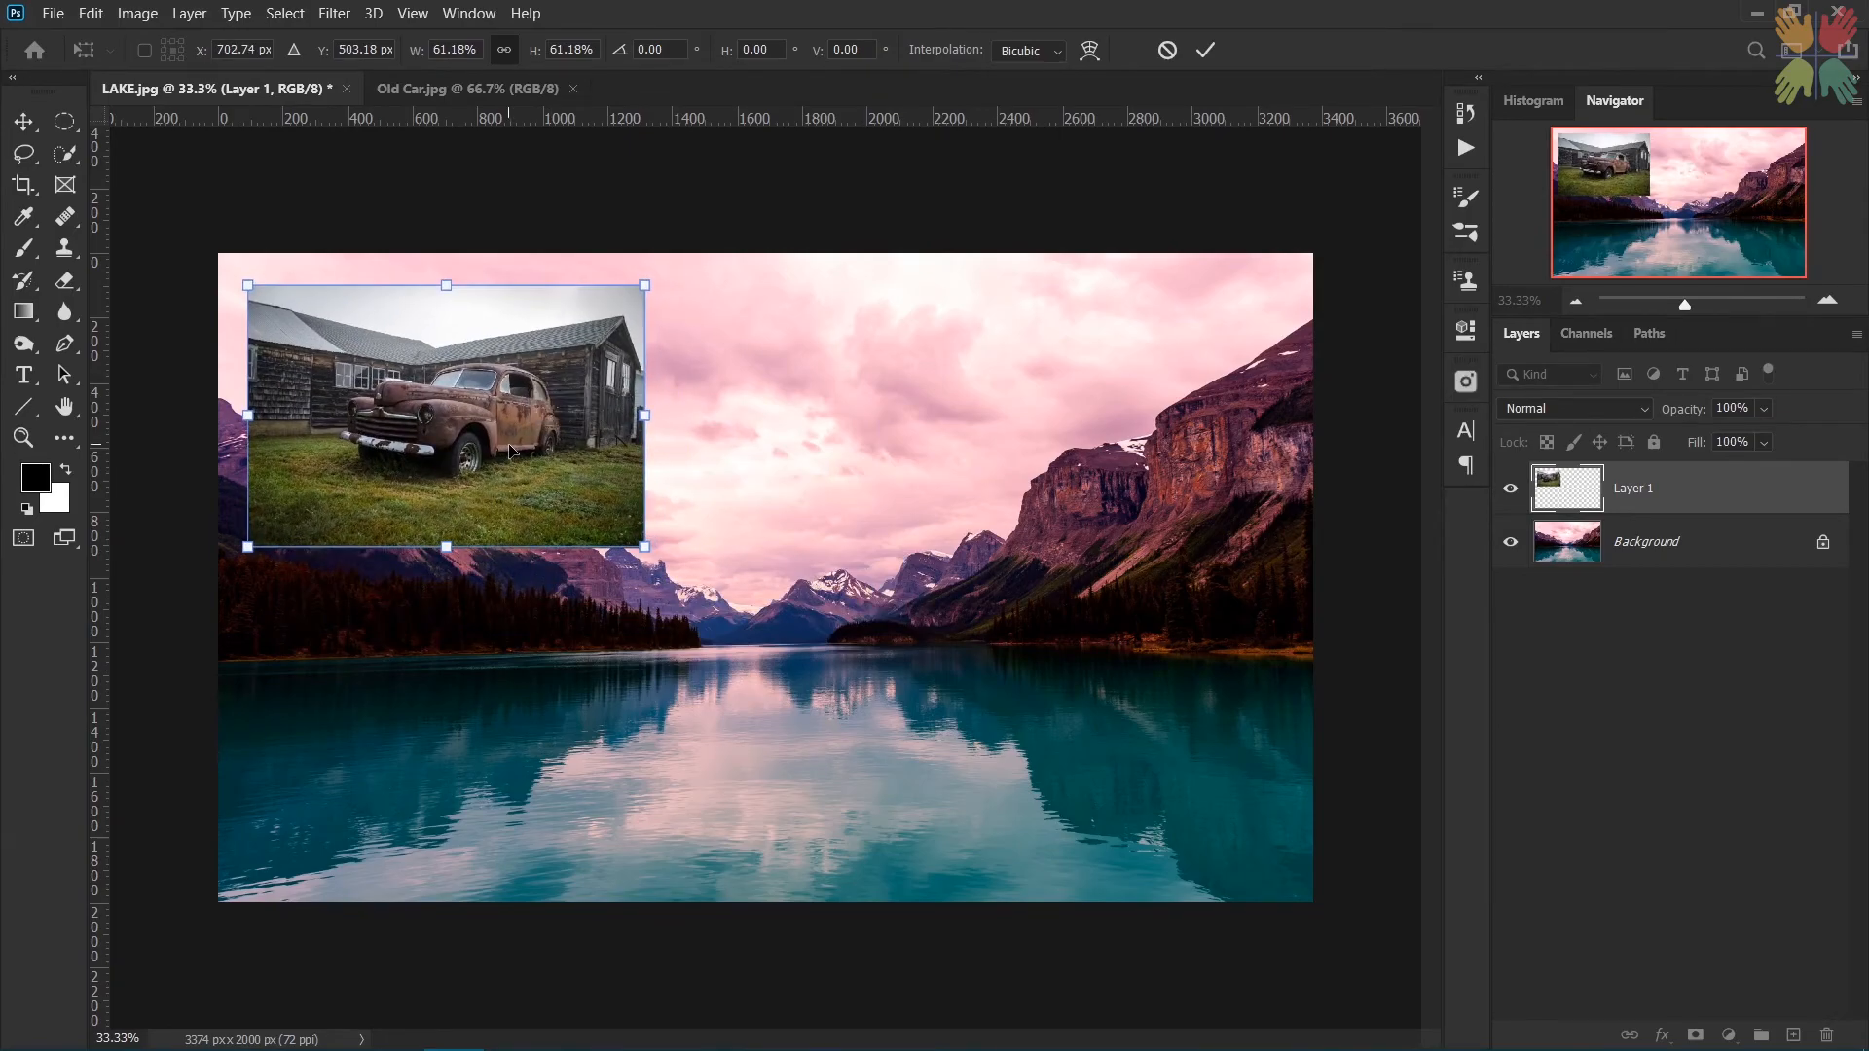
{"action": "left_click", "coordinate": [1205, 50]}
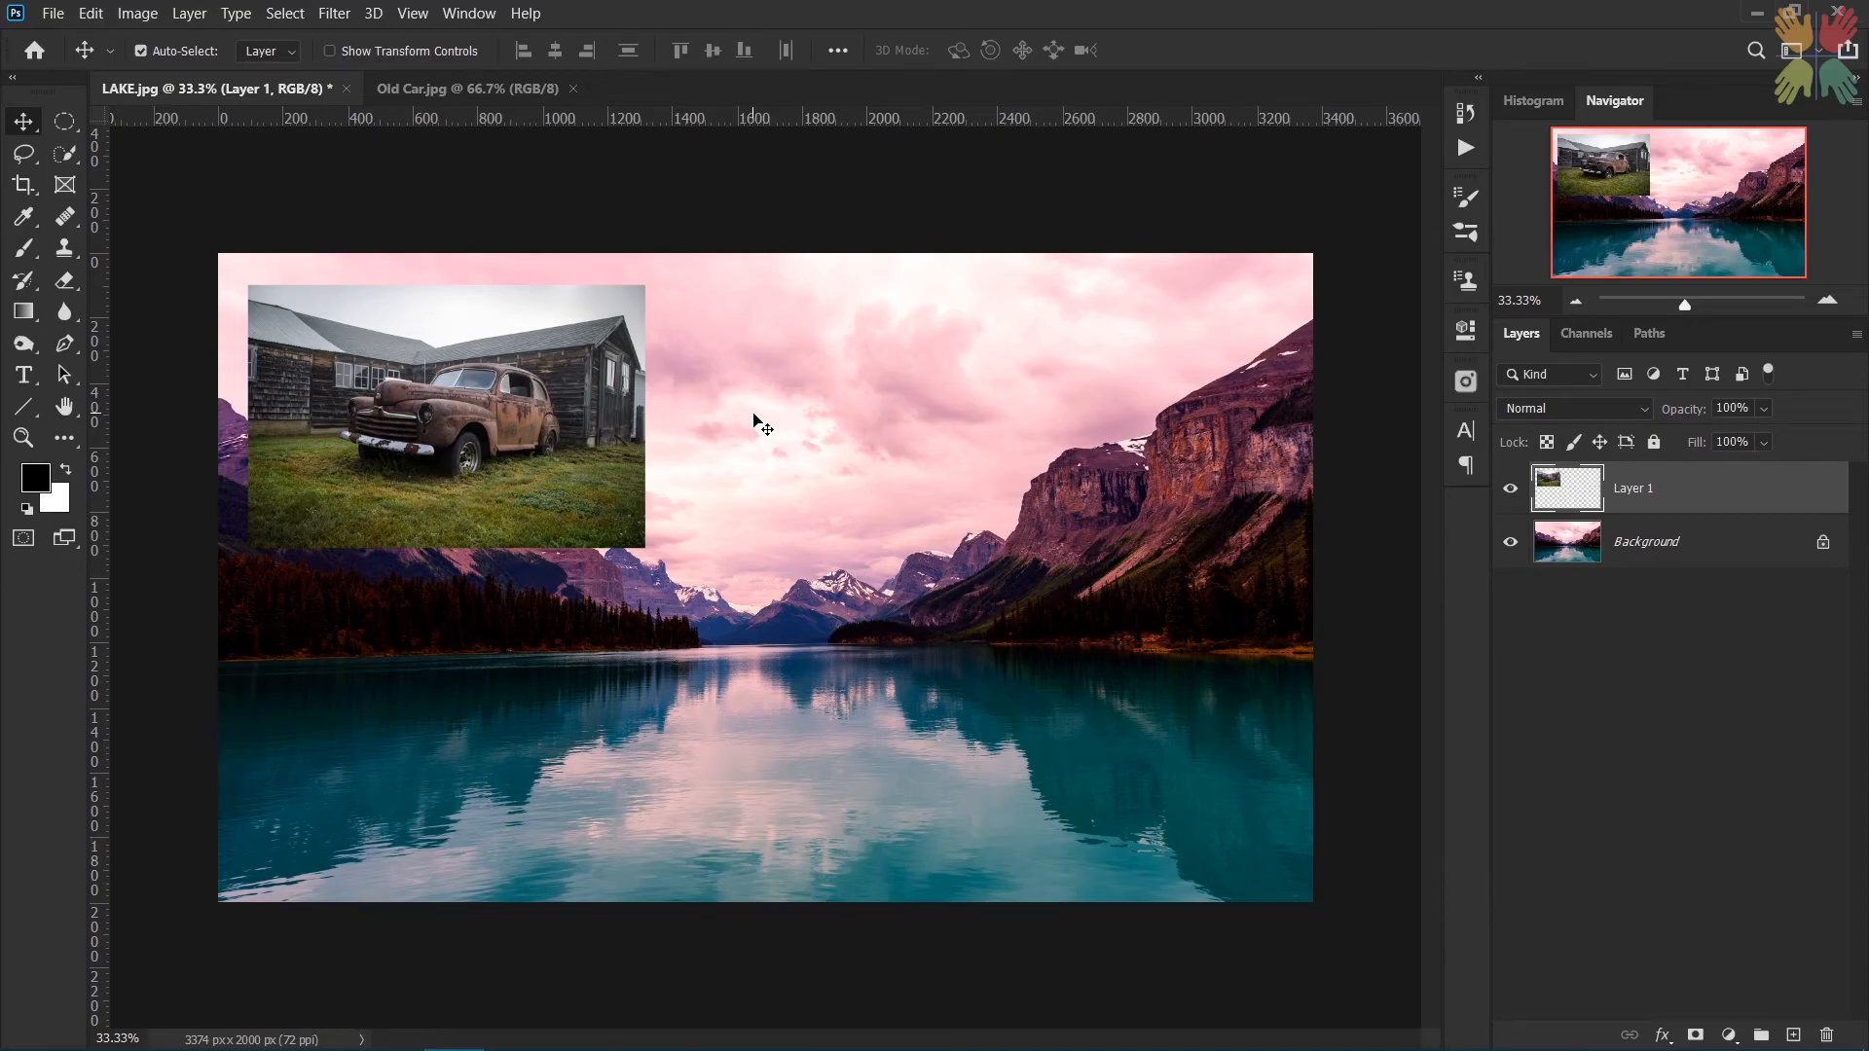
- Add a Black & White adjustment layer with the Default preset above Layer 1
{"action": "left_click", "coordinate": [1729, 1035]}
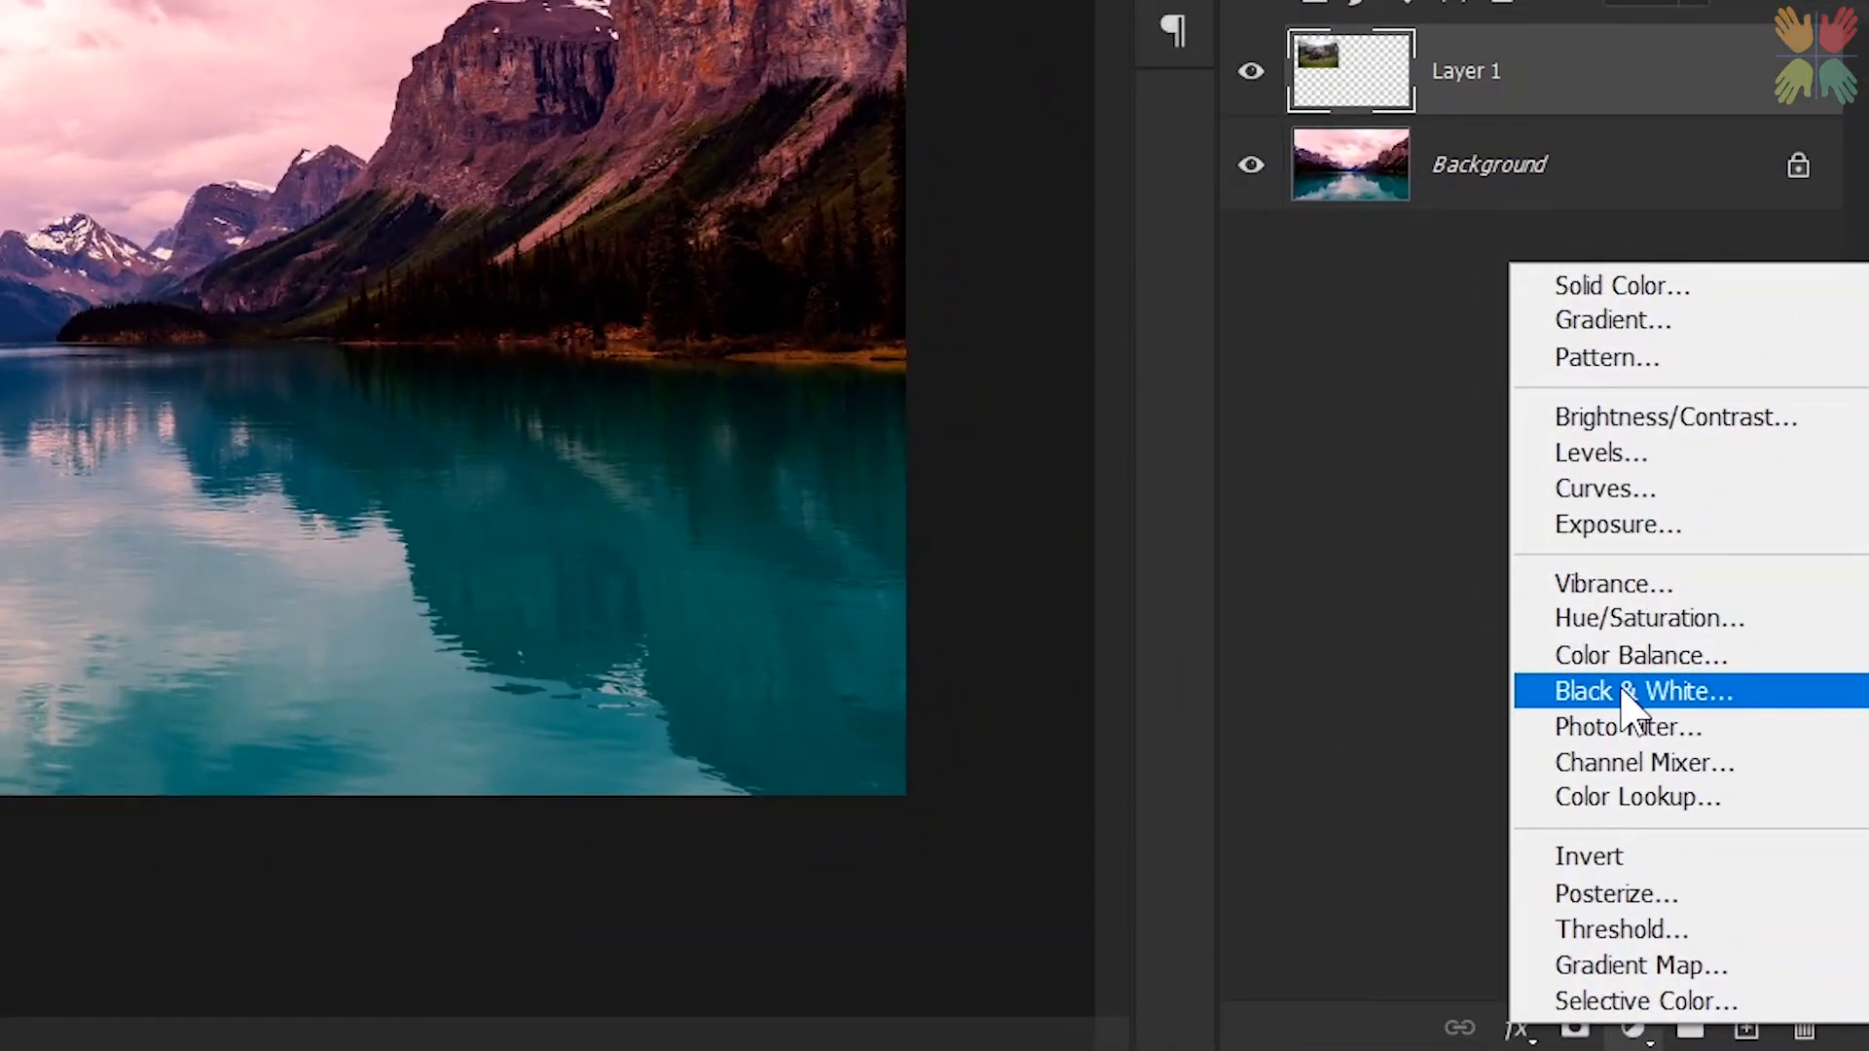
{"action": "left_click", "coordinate": [1627, 693]}
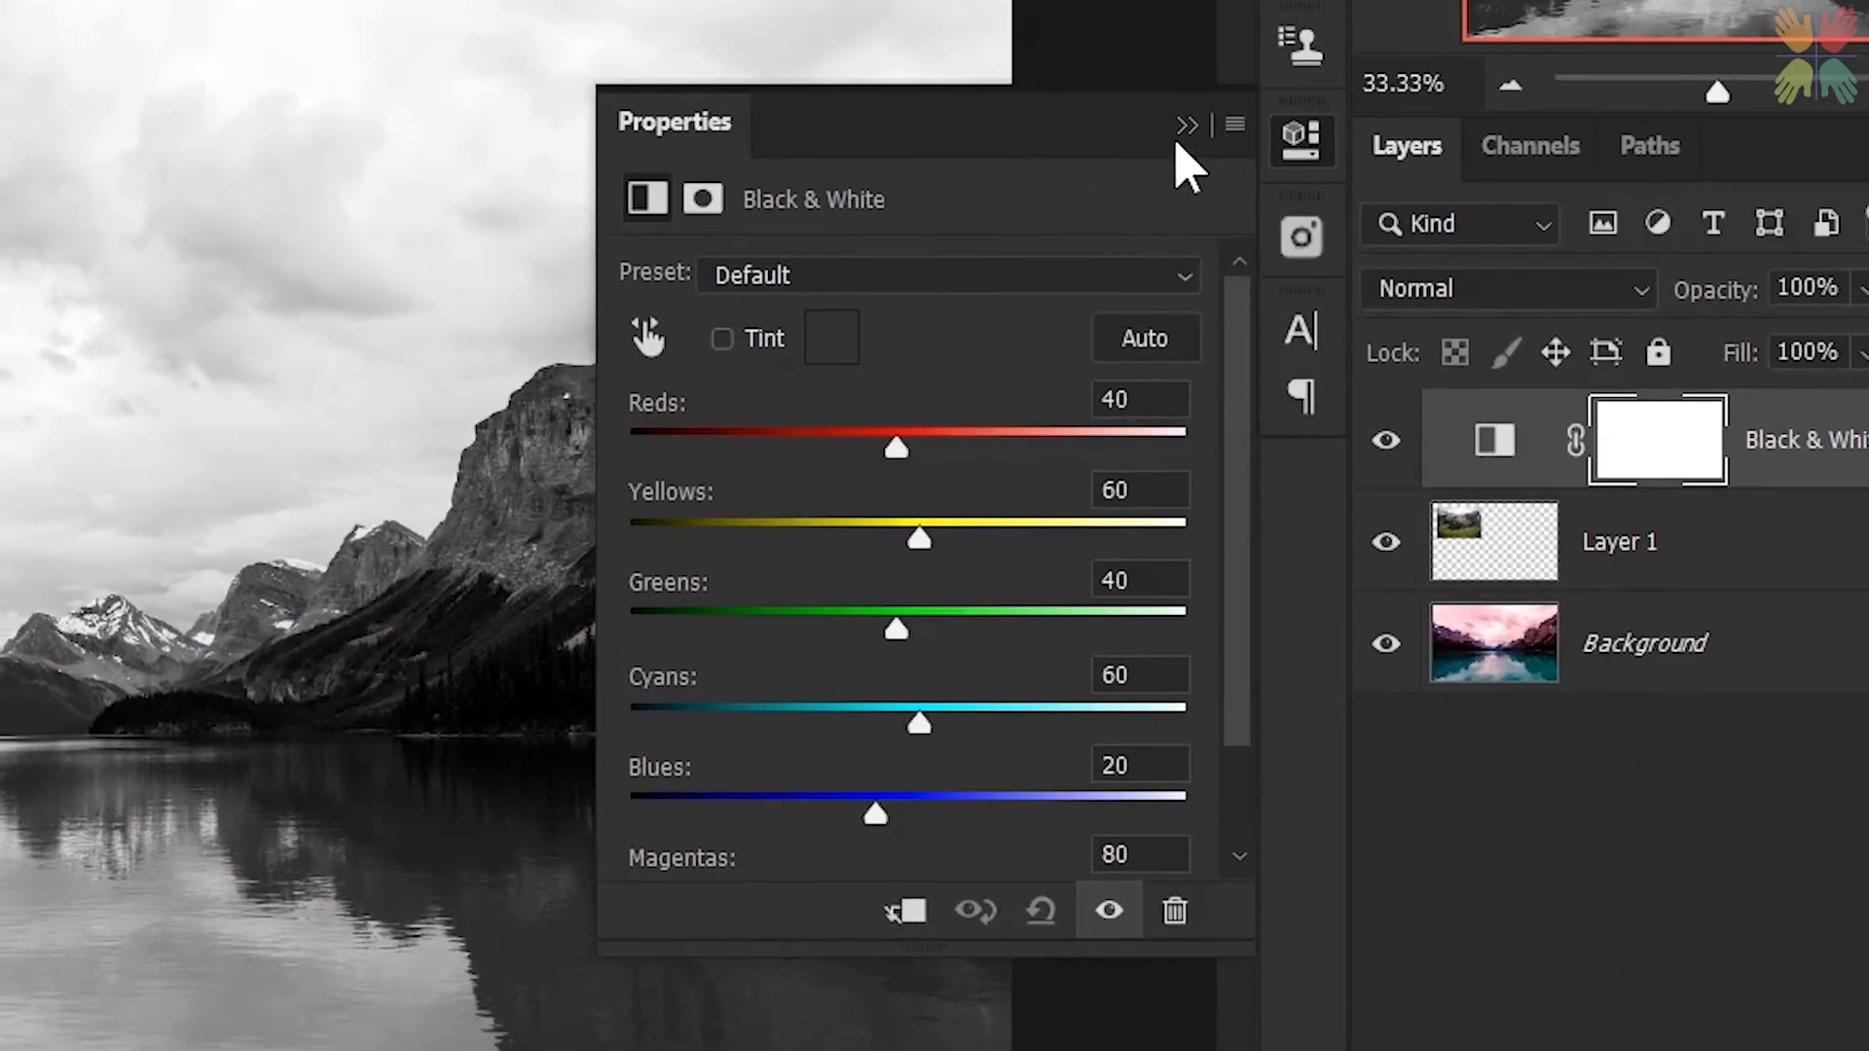
{"action": "left_click", "coordinate": [1186, 126]}
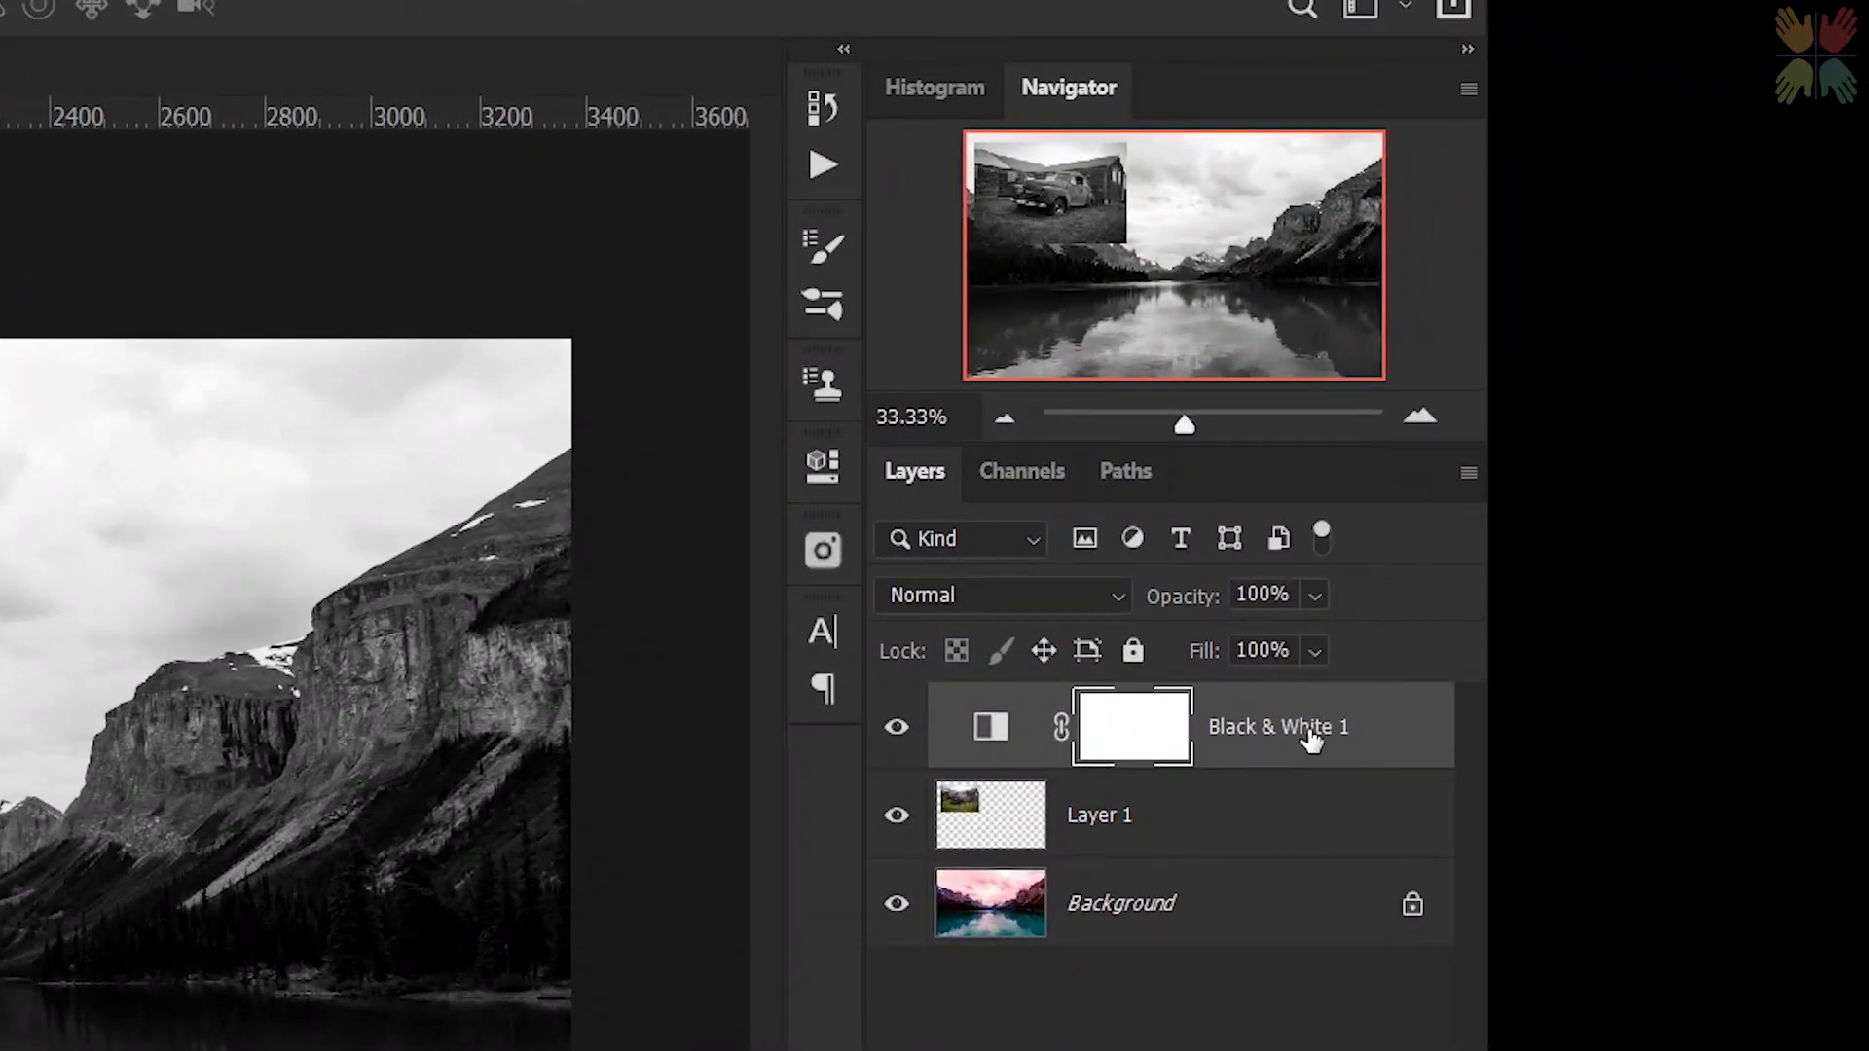
- Try the Black & White 1 layer between Layer 1 and the Background, and return it to the top of the stack
{"action": "left_click_drag", "start_coordinate": [1311, 740], "coordinate": [1145, 905]}
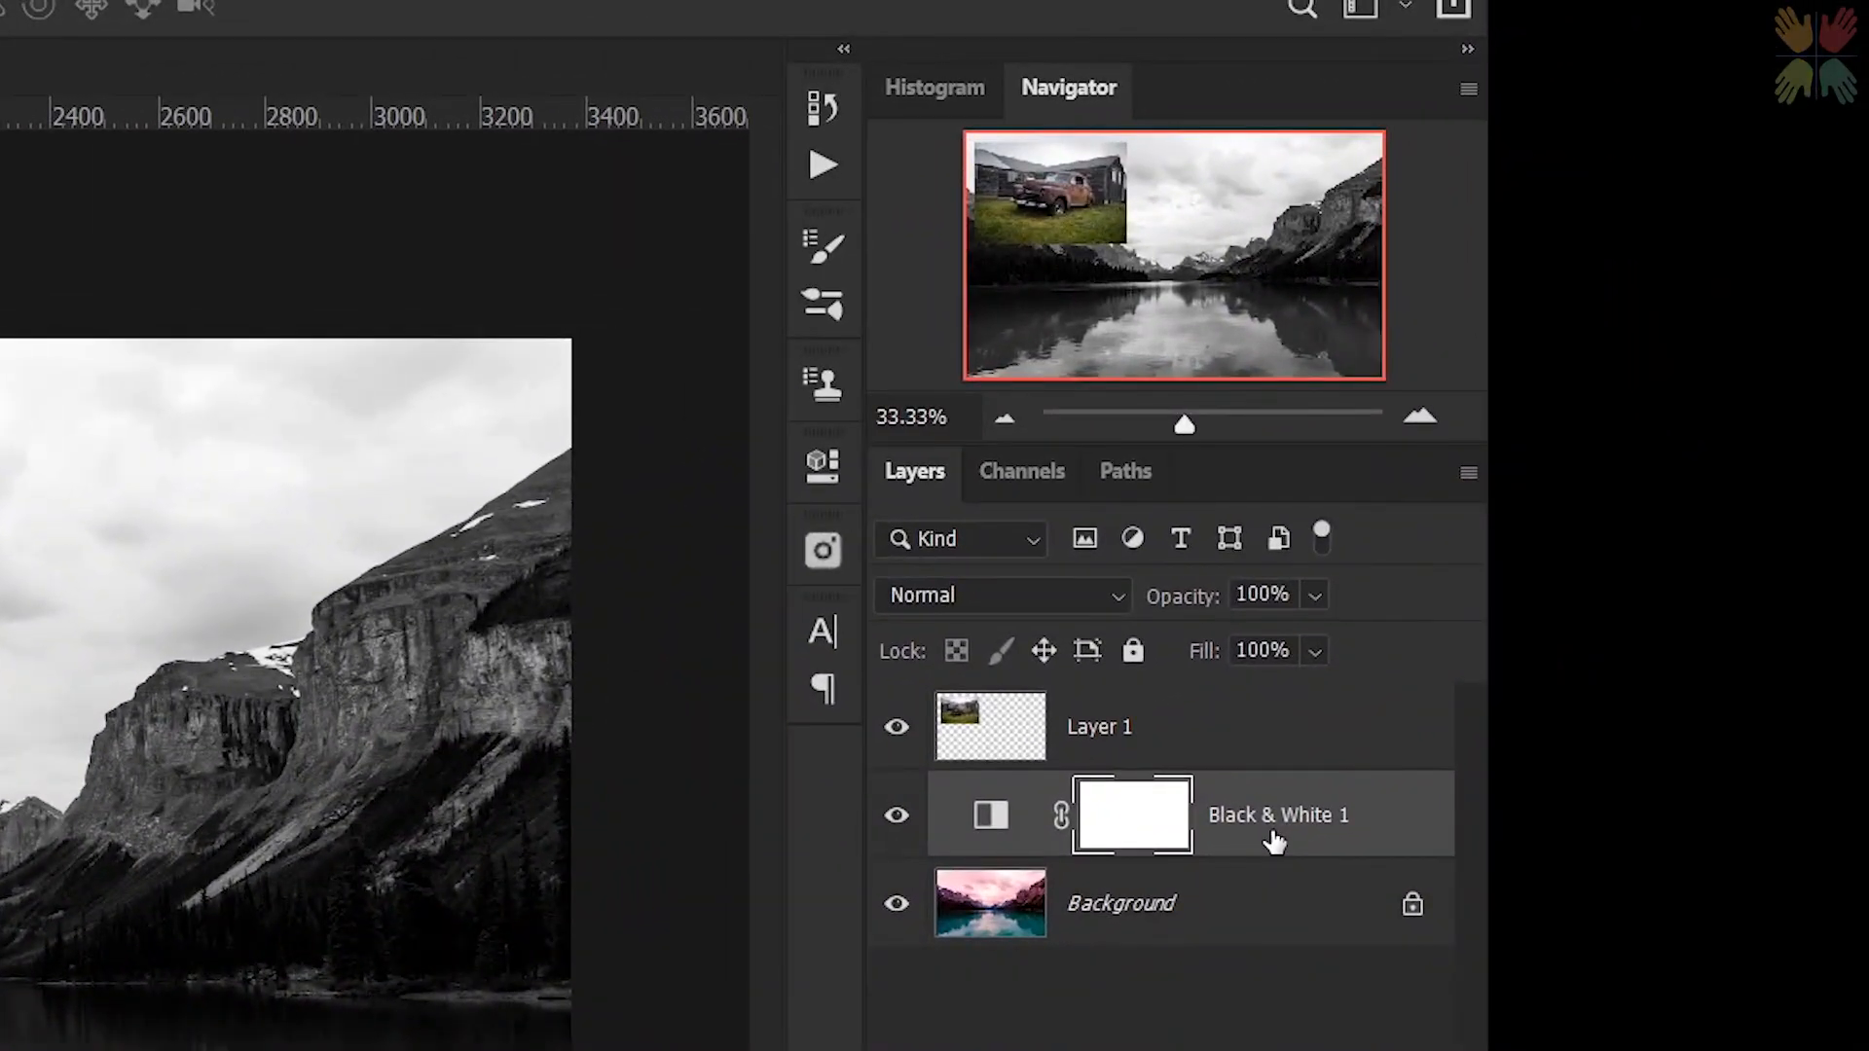
{"action": "left_click_drag", "start_coordinate": [1776, 543], "coordinate": [1728, 473]}
{"action": "left_click_drag", "start_coordinate": [1257, 703], "coordinate": [1258, 705]}
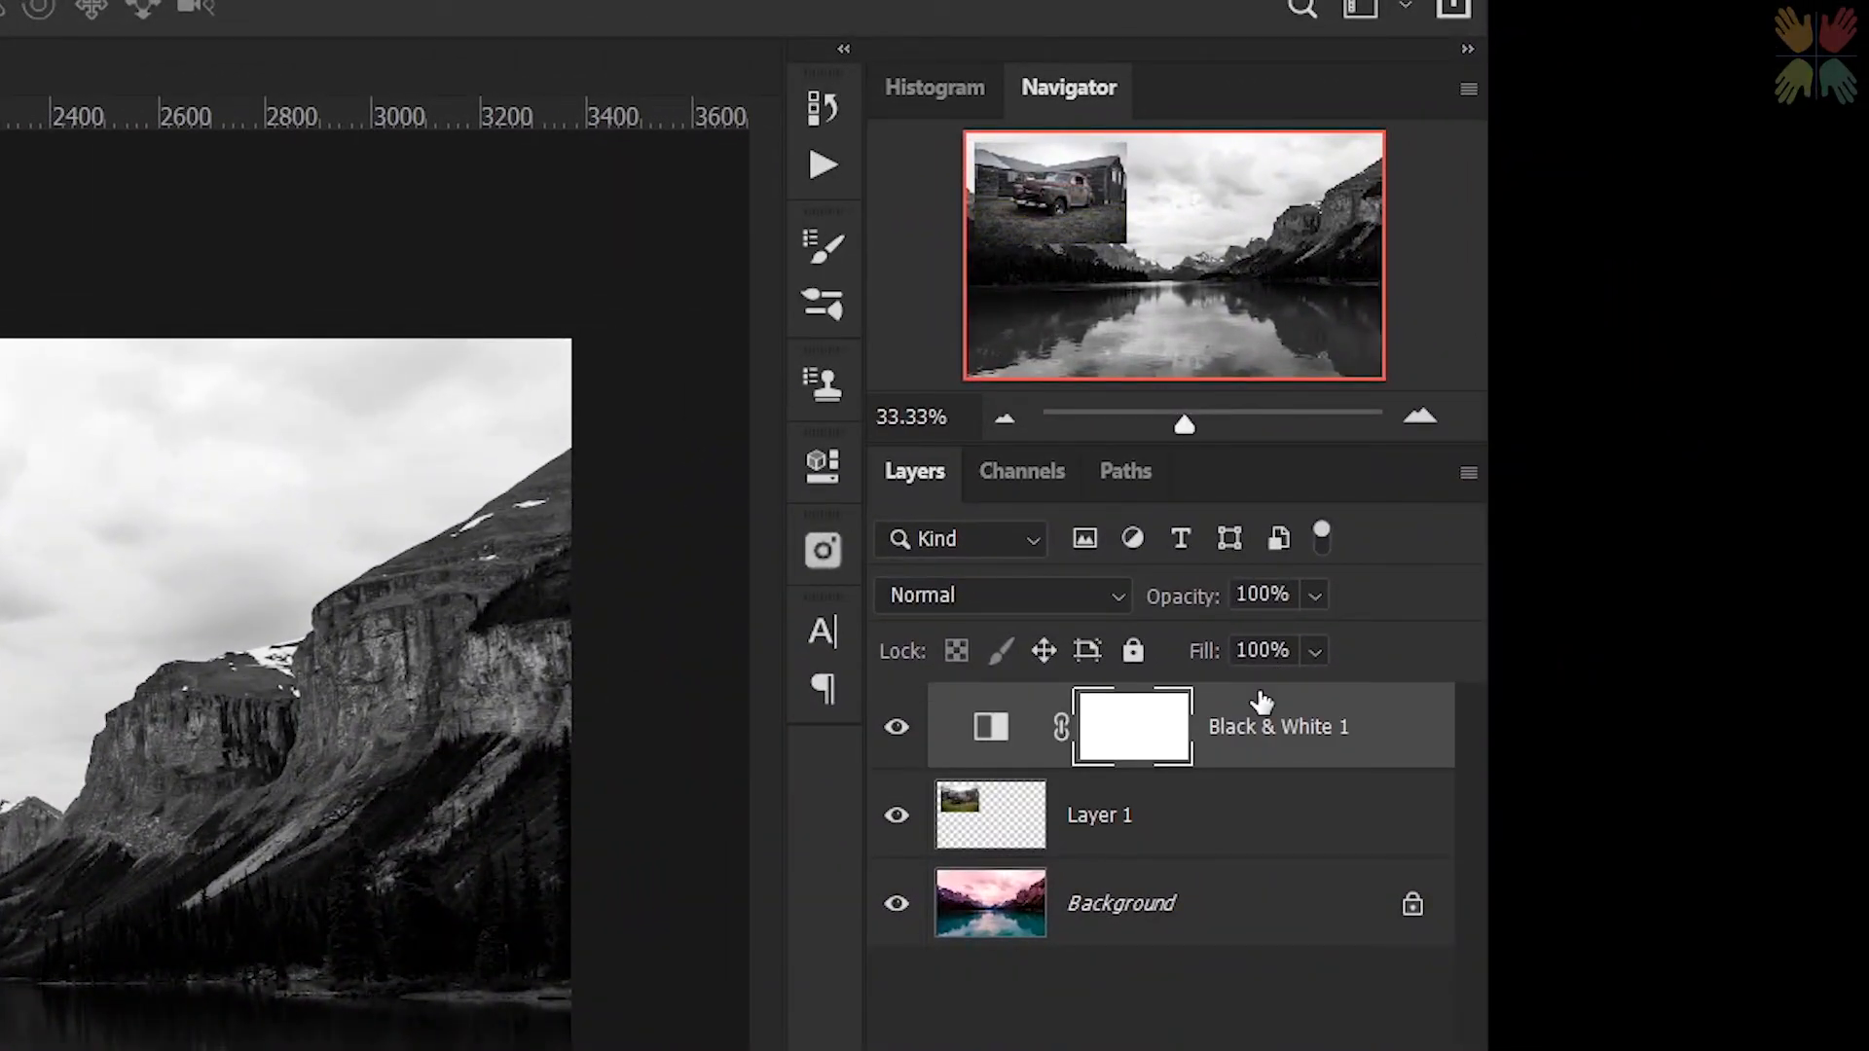
- Clip Black & White 1 to Layer 1 from its adjustment properties, and release the clipping again
{"action": "double_click", "coordinate": [990, 737]}
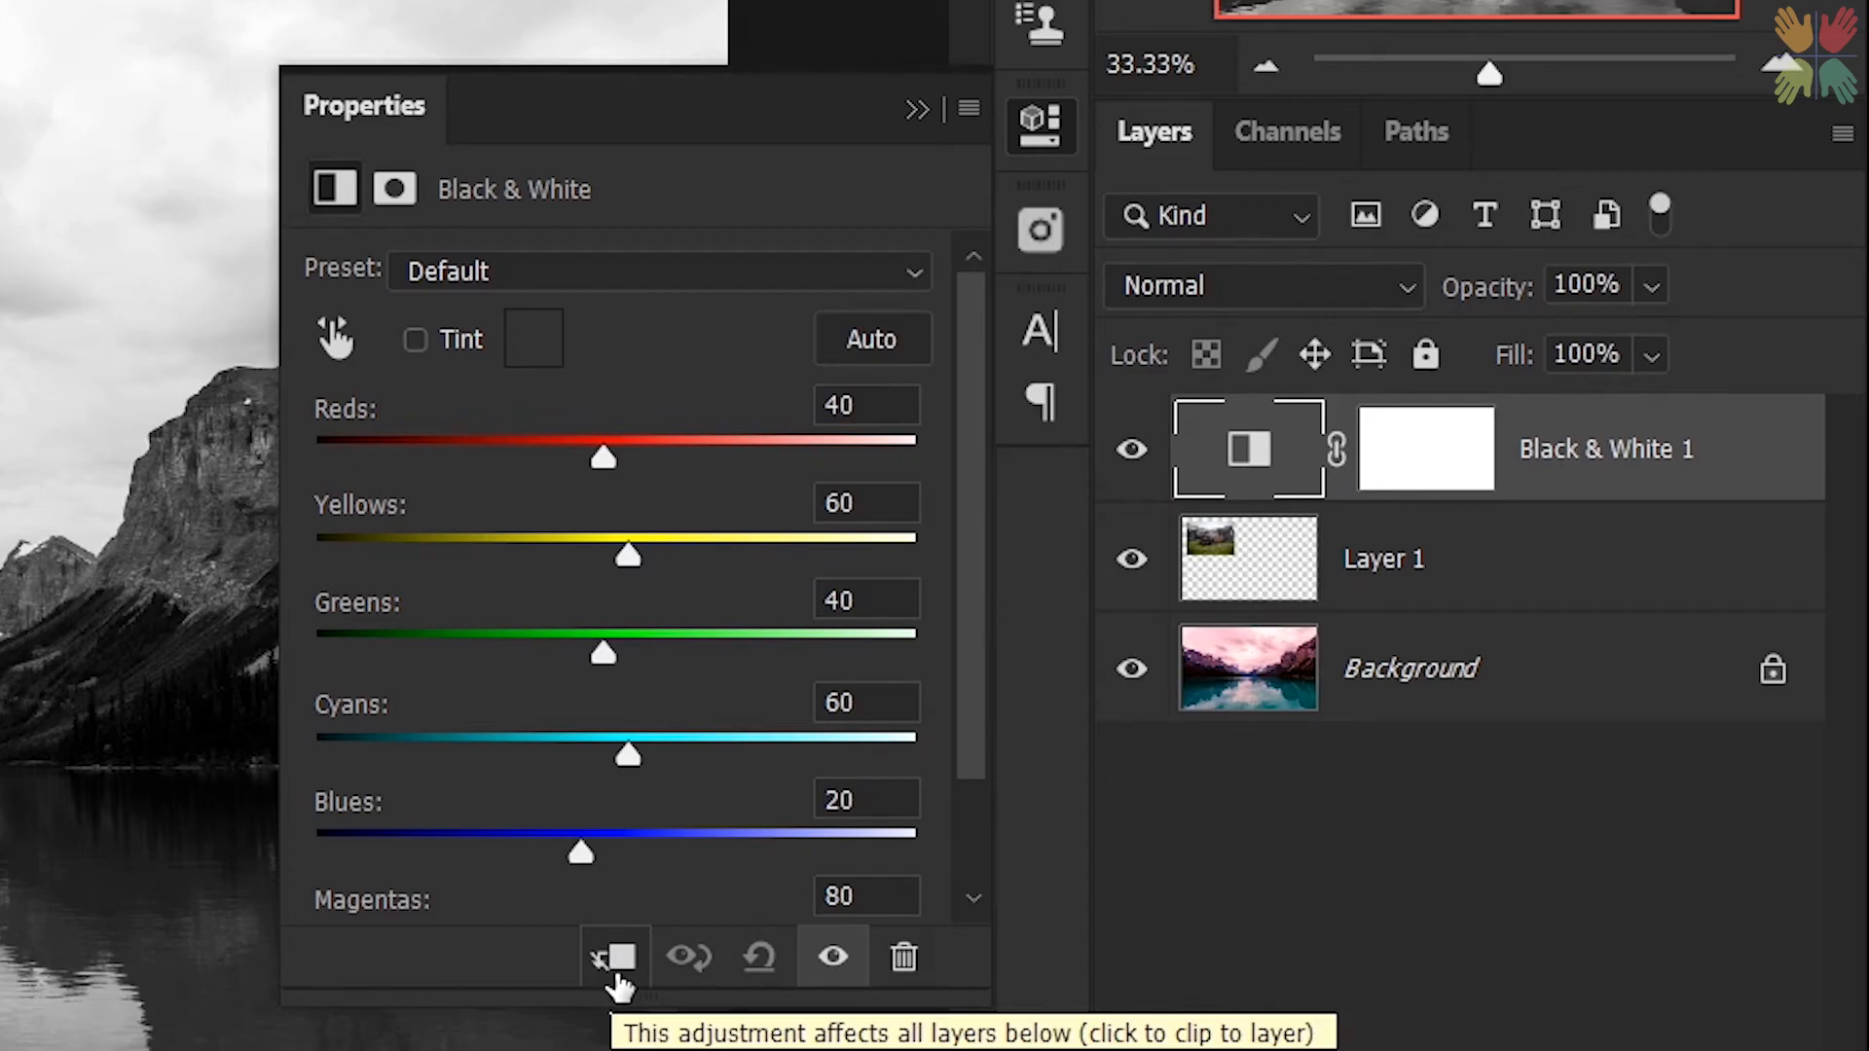
{"action": "left_click", "coordinate": [618, 964]}
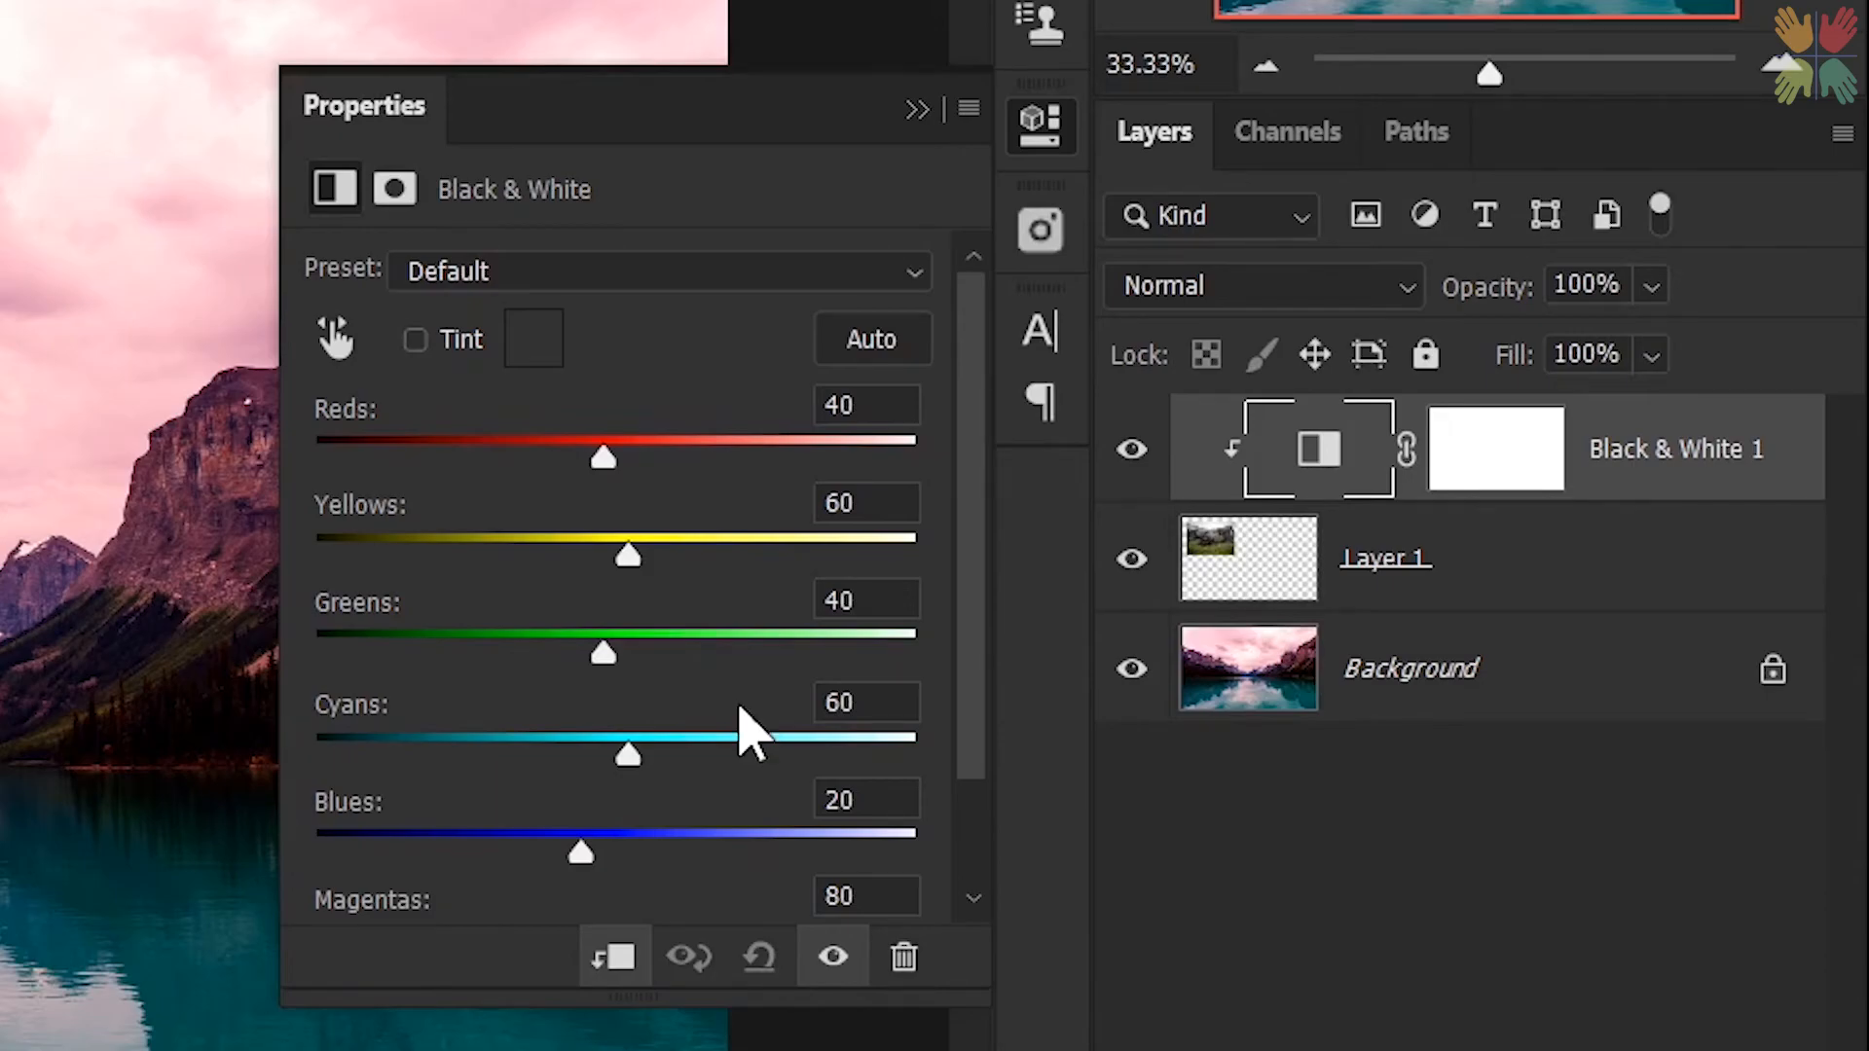
{"action": "left_click", "coordinate": [613, 957]}
{"action": "left_click", "coordinate": [916, 110]}
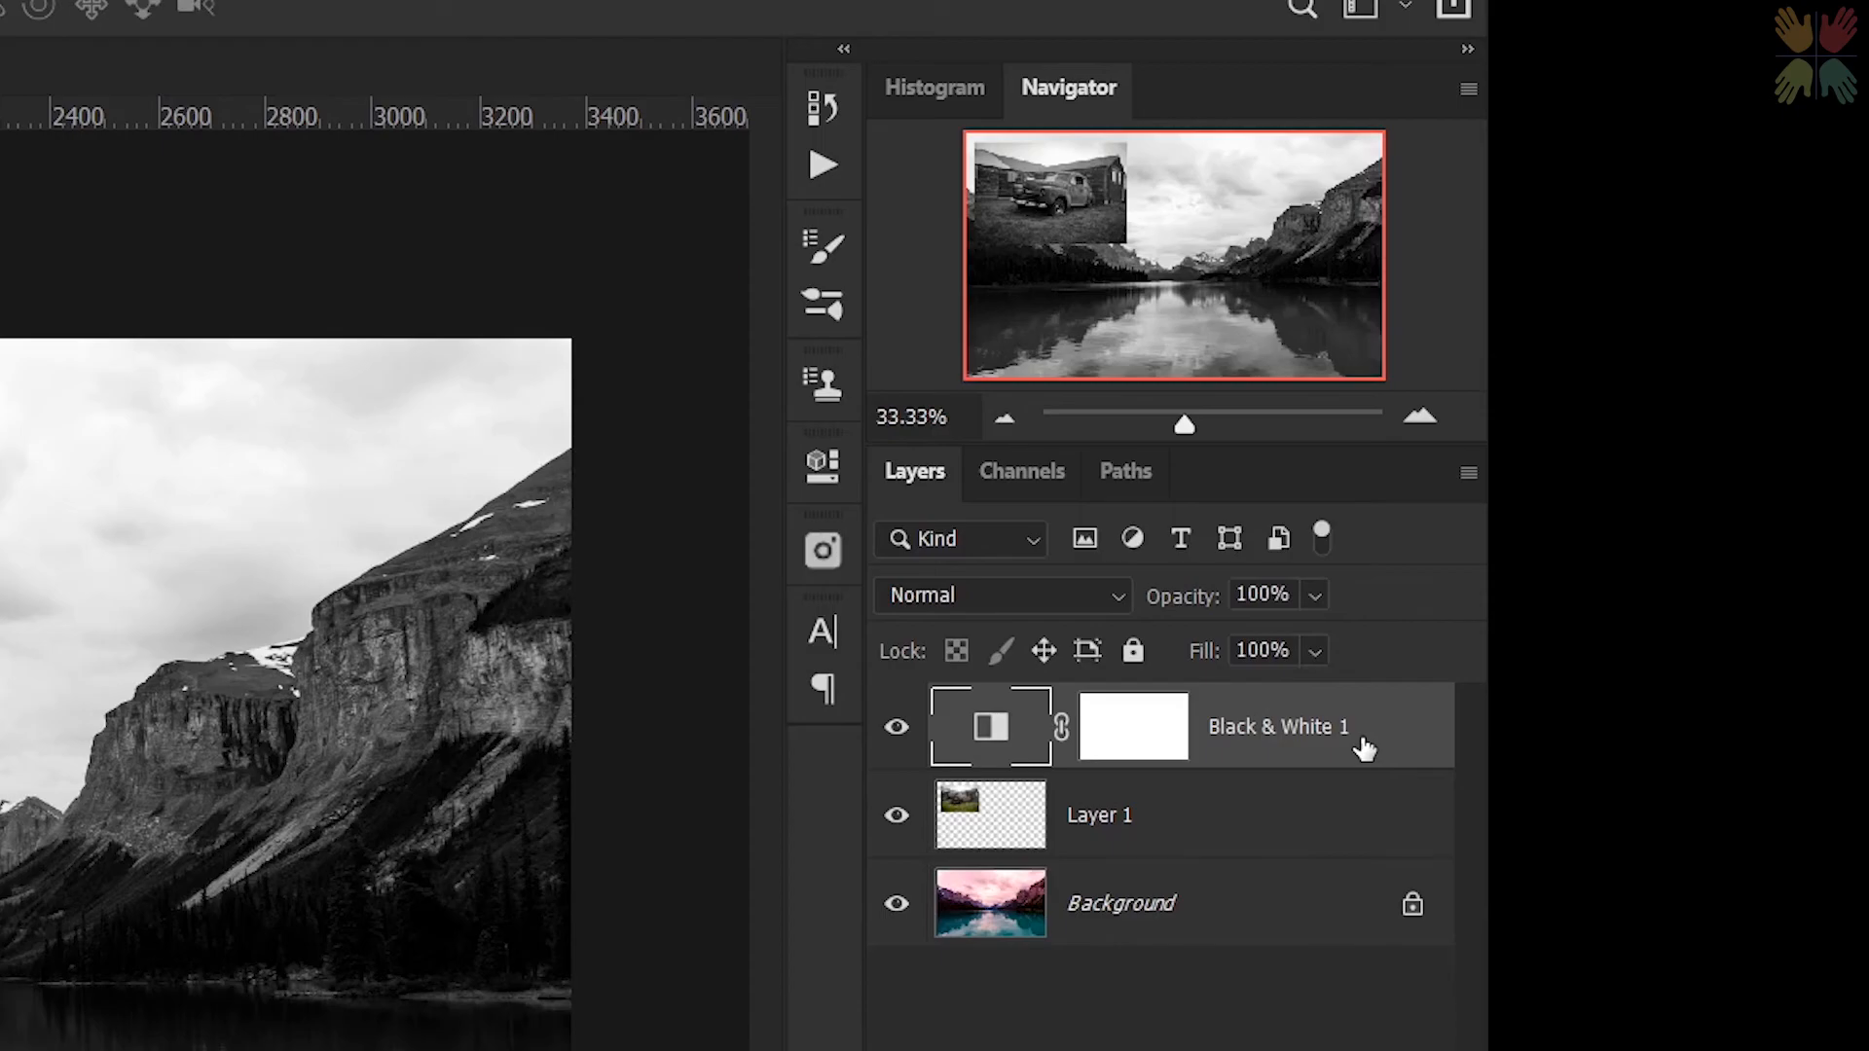
- Create a clipping mask from Black & White 1 onto Layer 1, releasing and reapplying it once
{"action": "right_click", "coordinate": [1387, 732]}
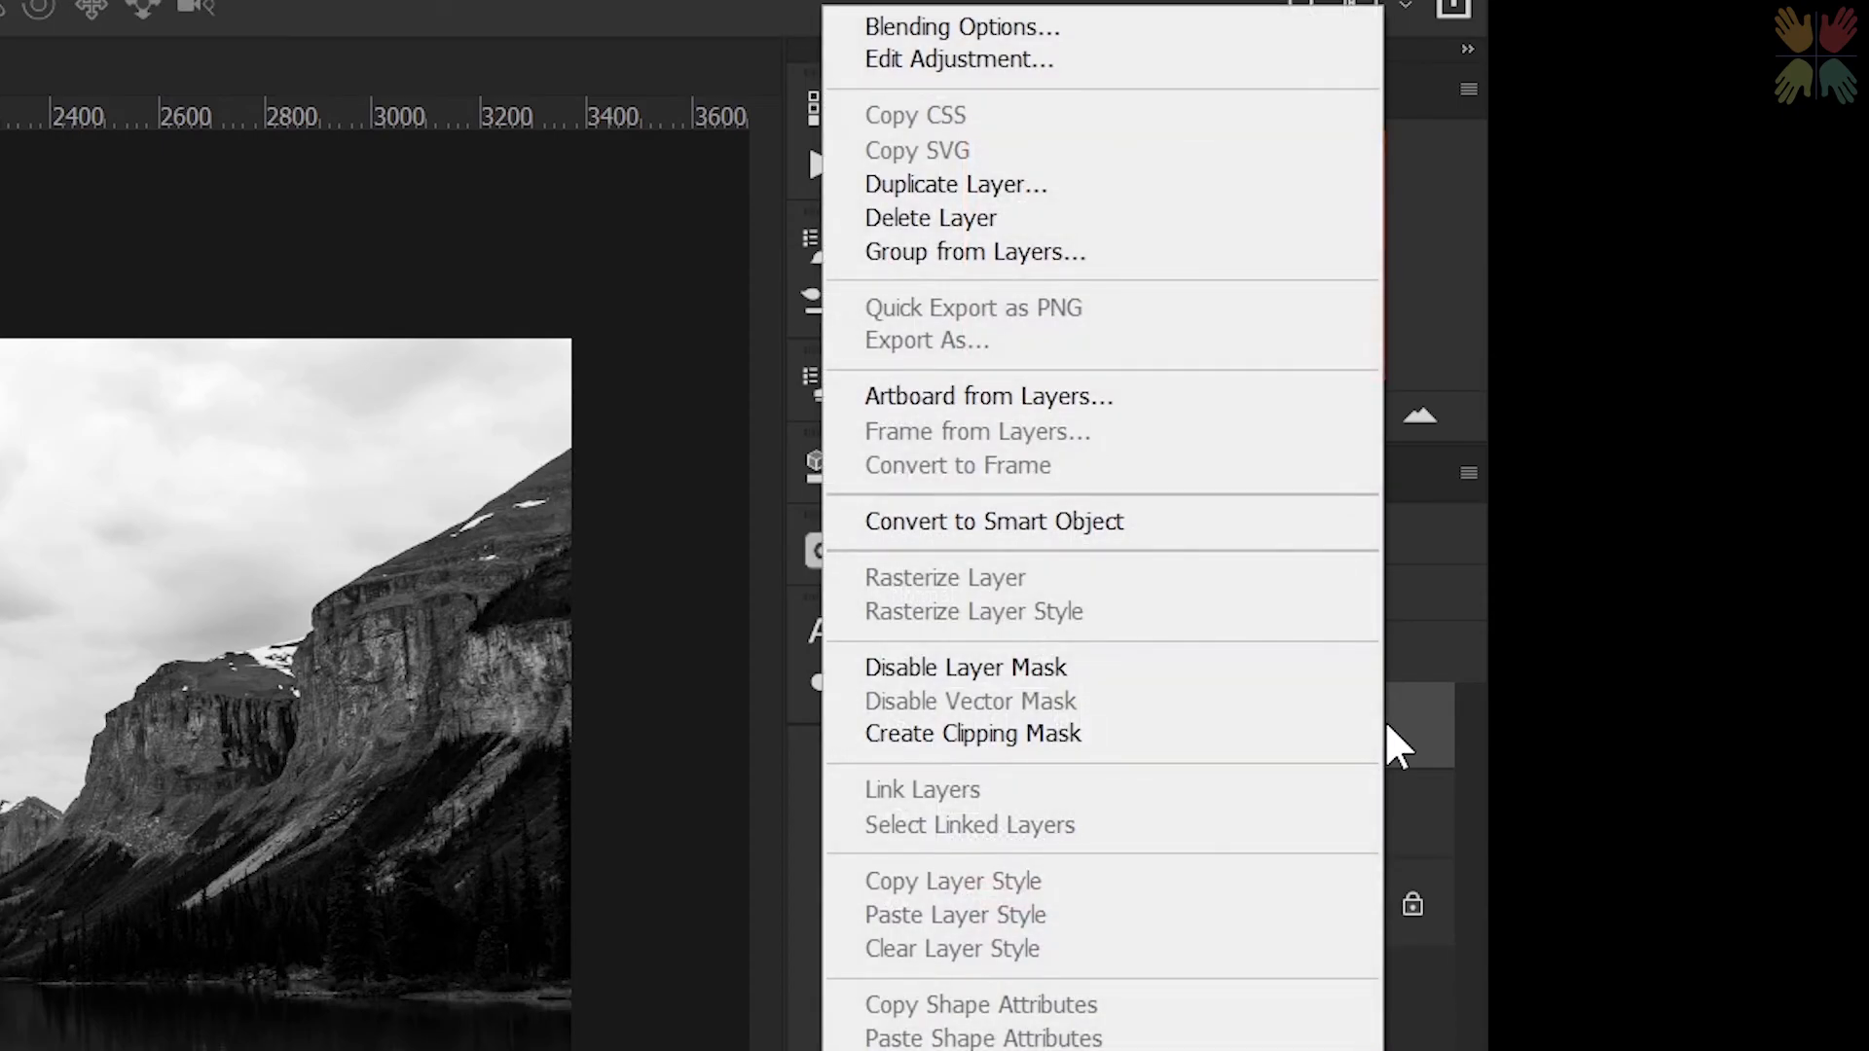
{"action": "left_click", "coordinate": [980, 740]}
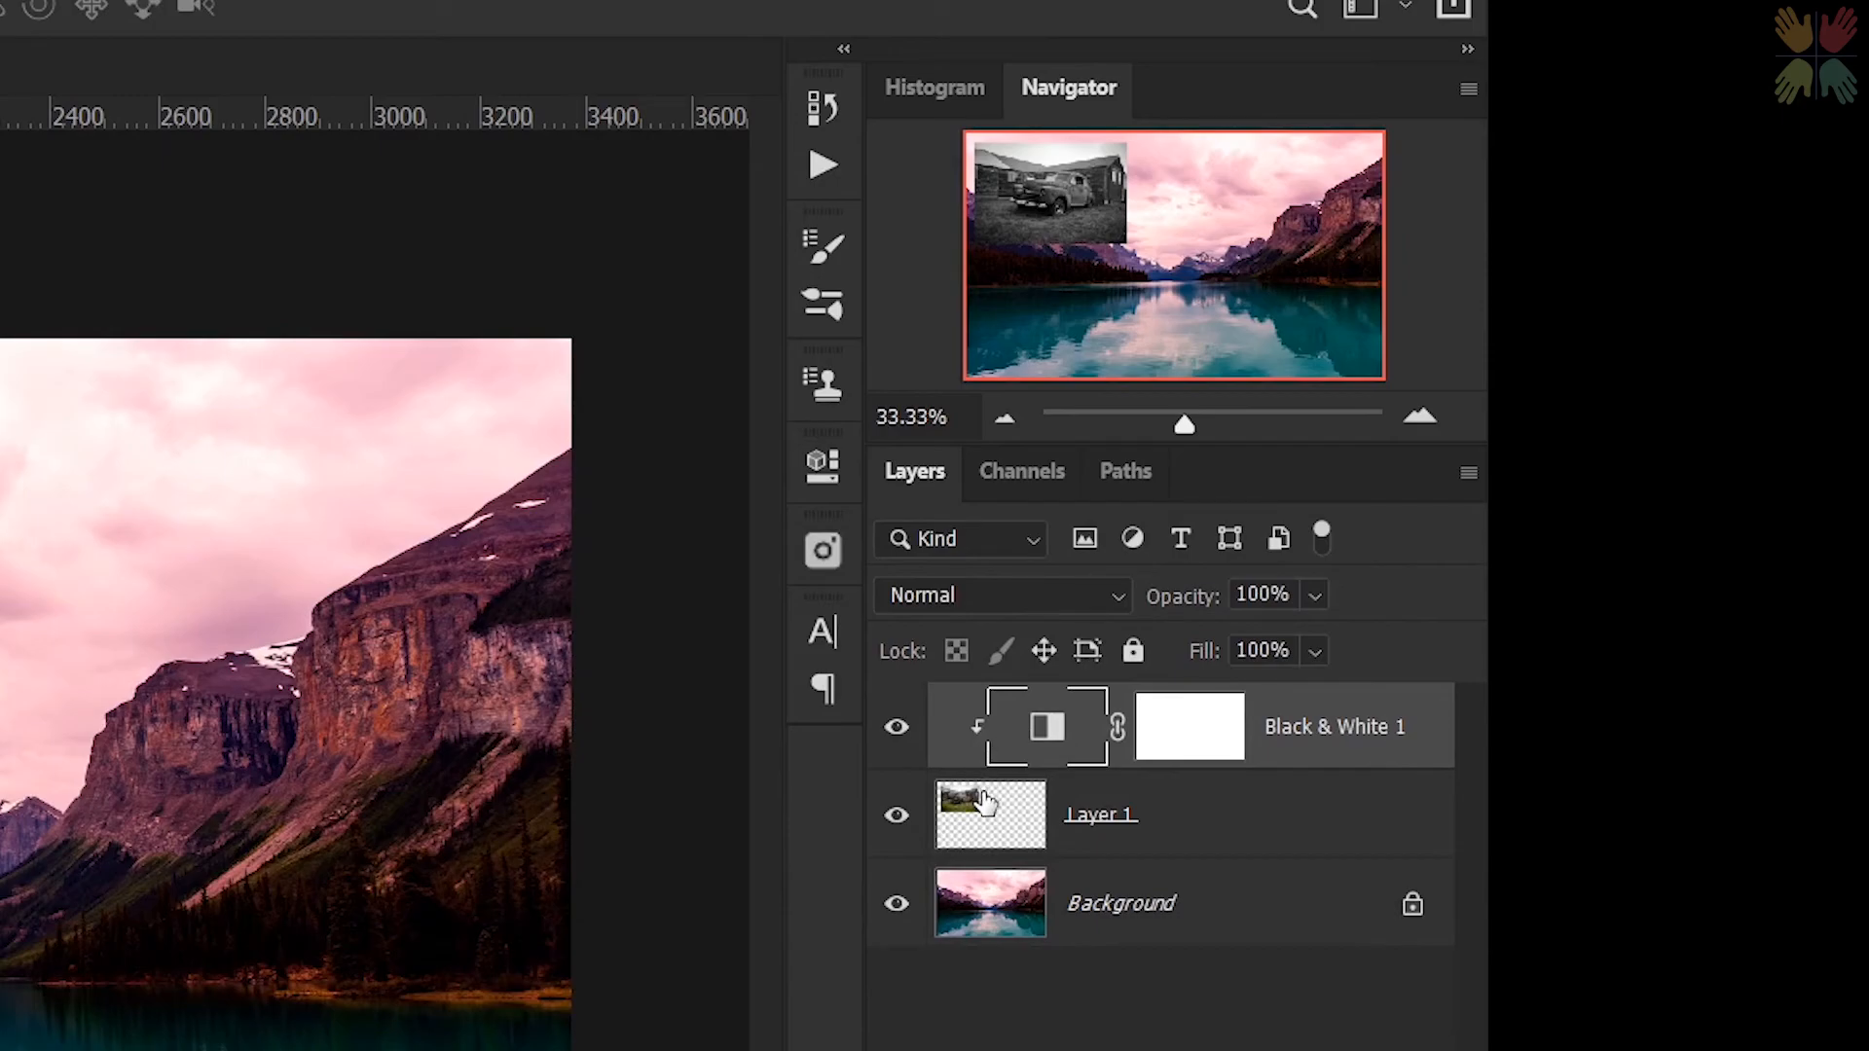
{"action": "key", "text": "ctrl+alt+g"}
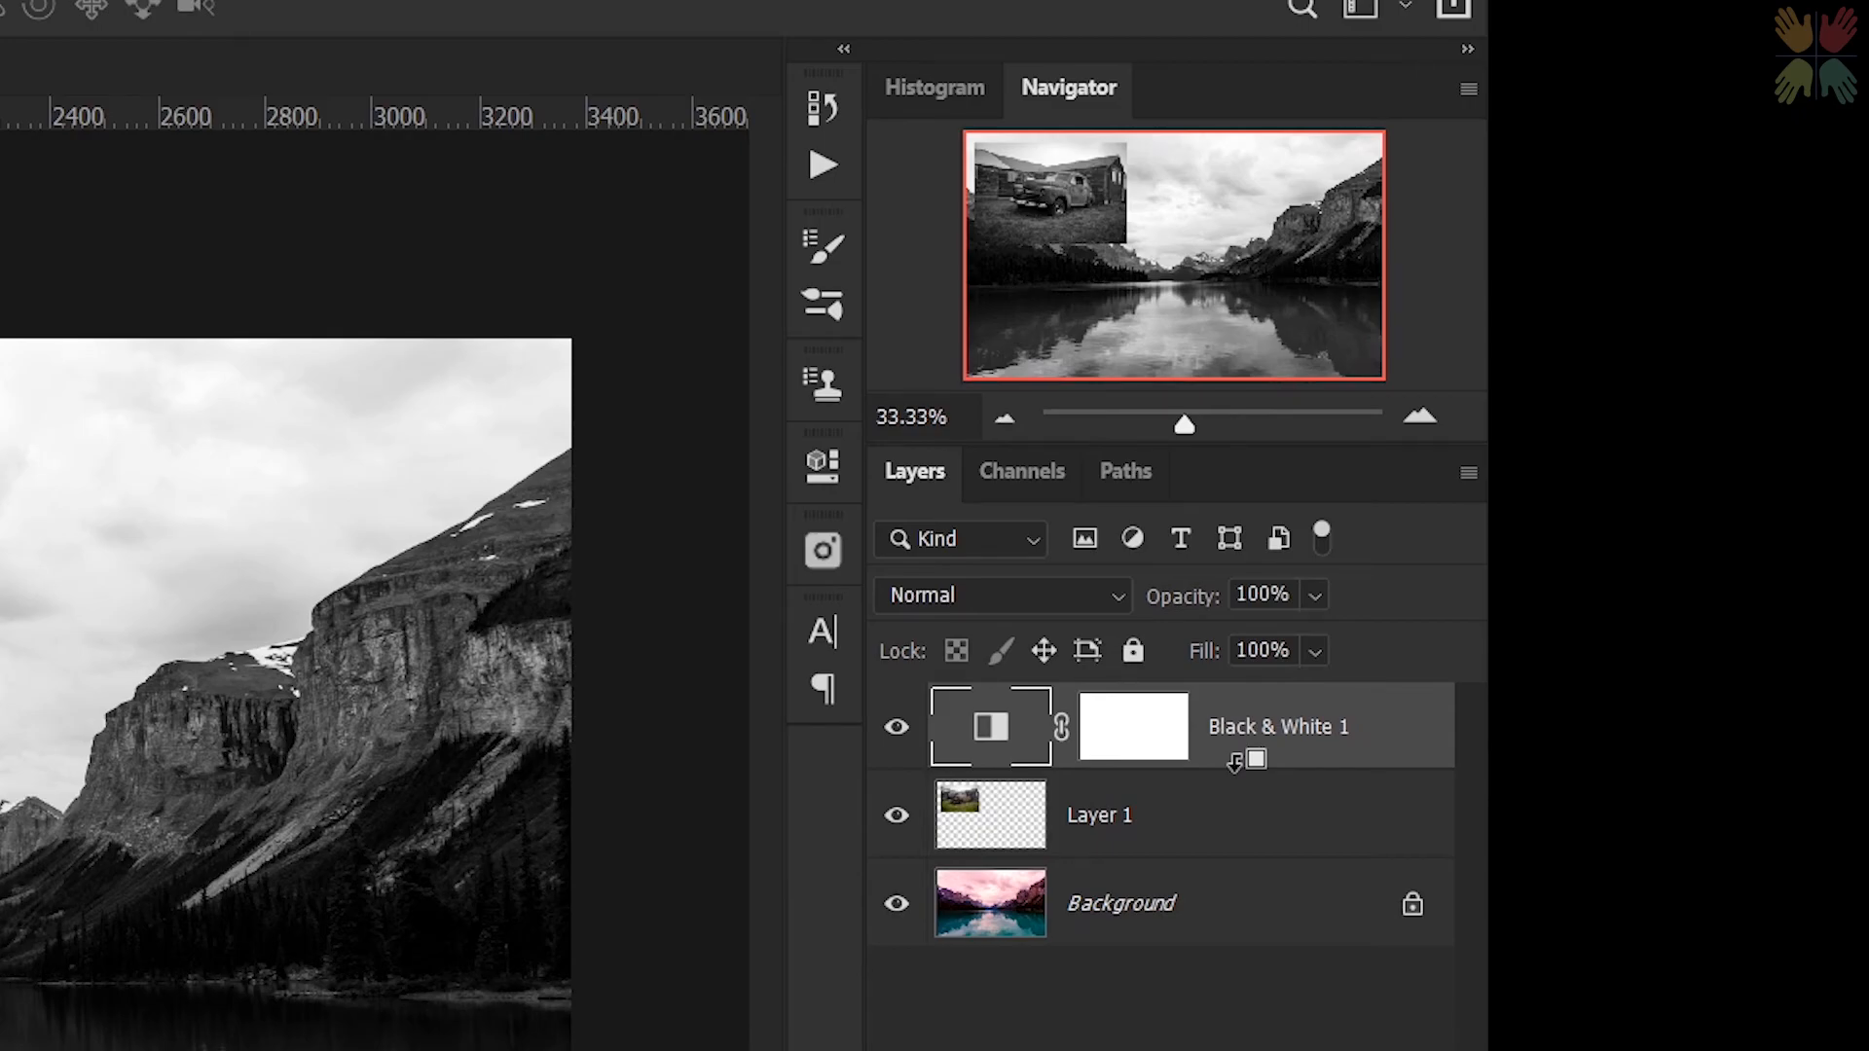
{"action": "left_click", "coordinate": [1235, 764], "text": "alt"}
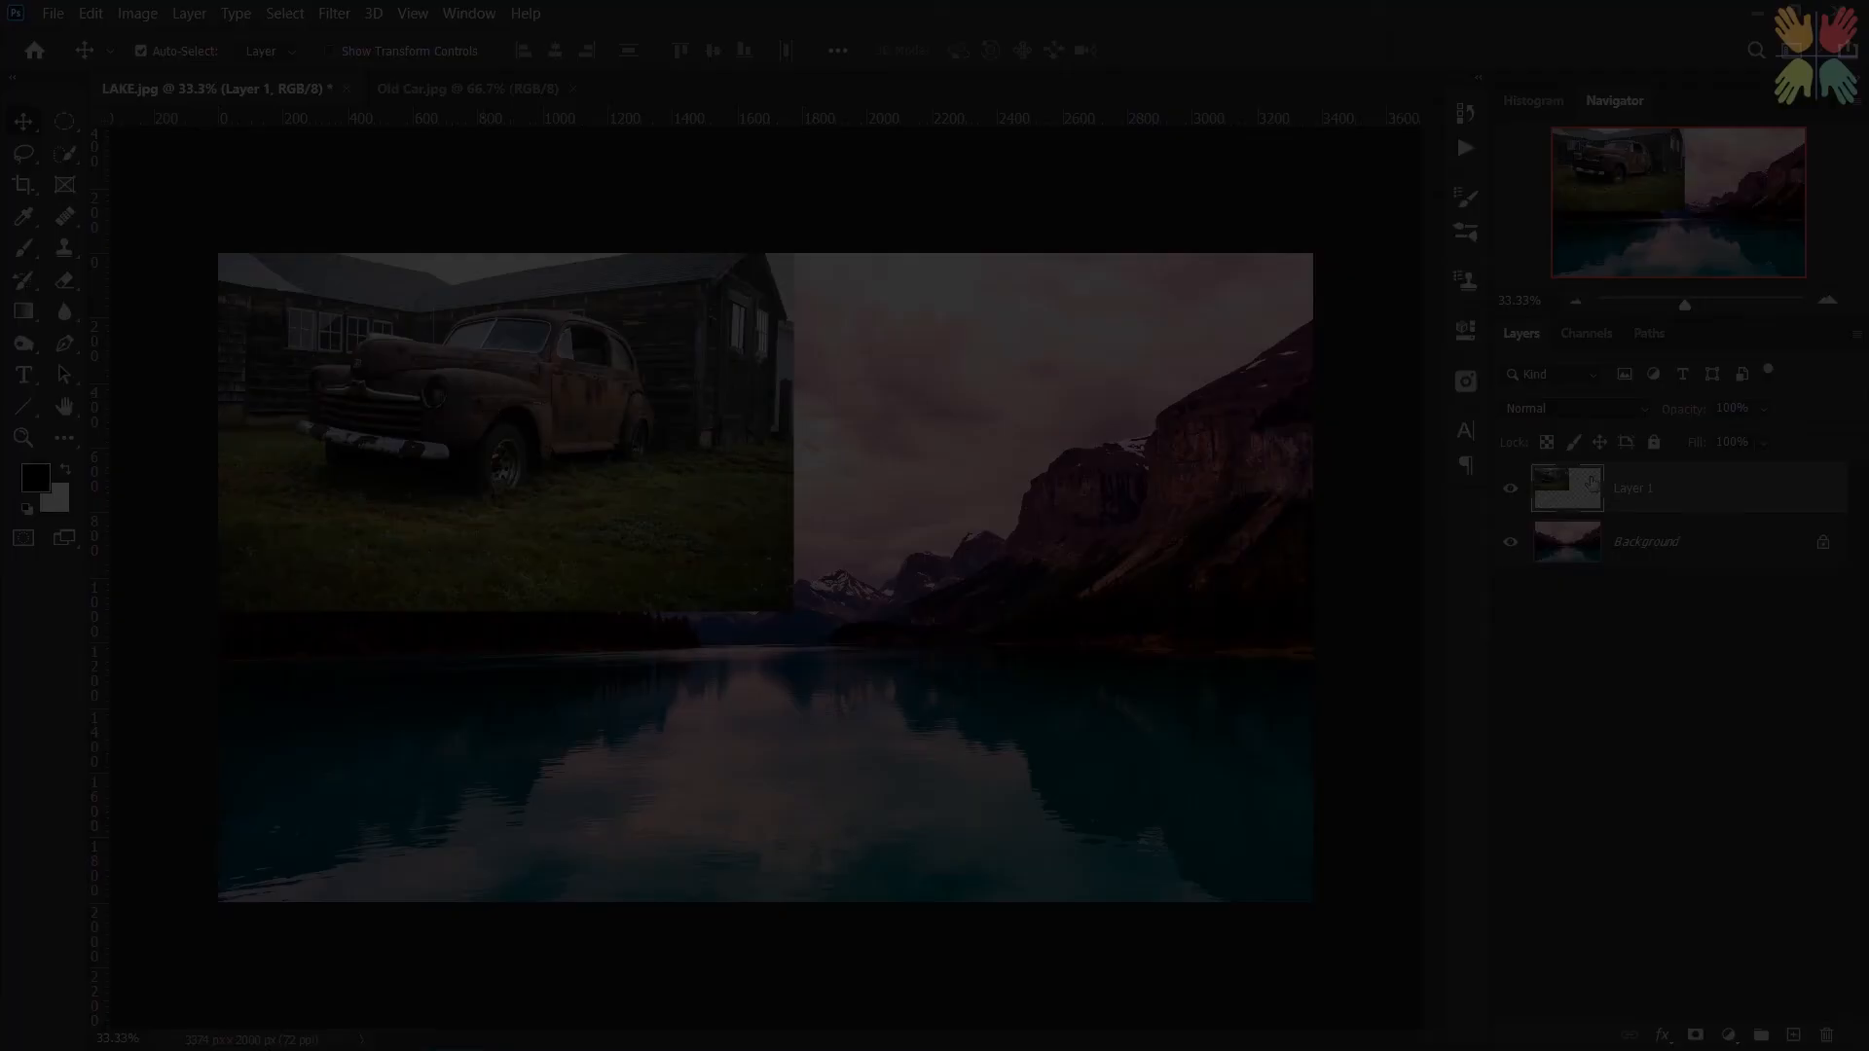
- Scale the car photo on Layer 1 to about 61% and position it over the sky in the lake photo's upper-left area
{"action": "left_click_drag", "start_coordinate": [487, 399], "coordinate": [631, 505]}
{"action": "left_click_drag", "start_coordinate": [936, 719], "coordinate": [685, 553]}
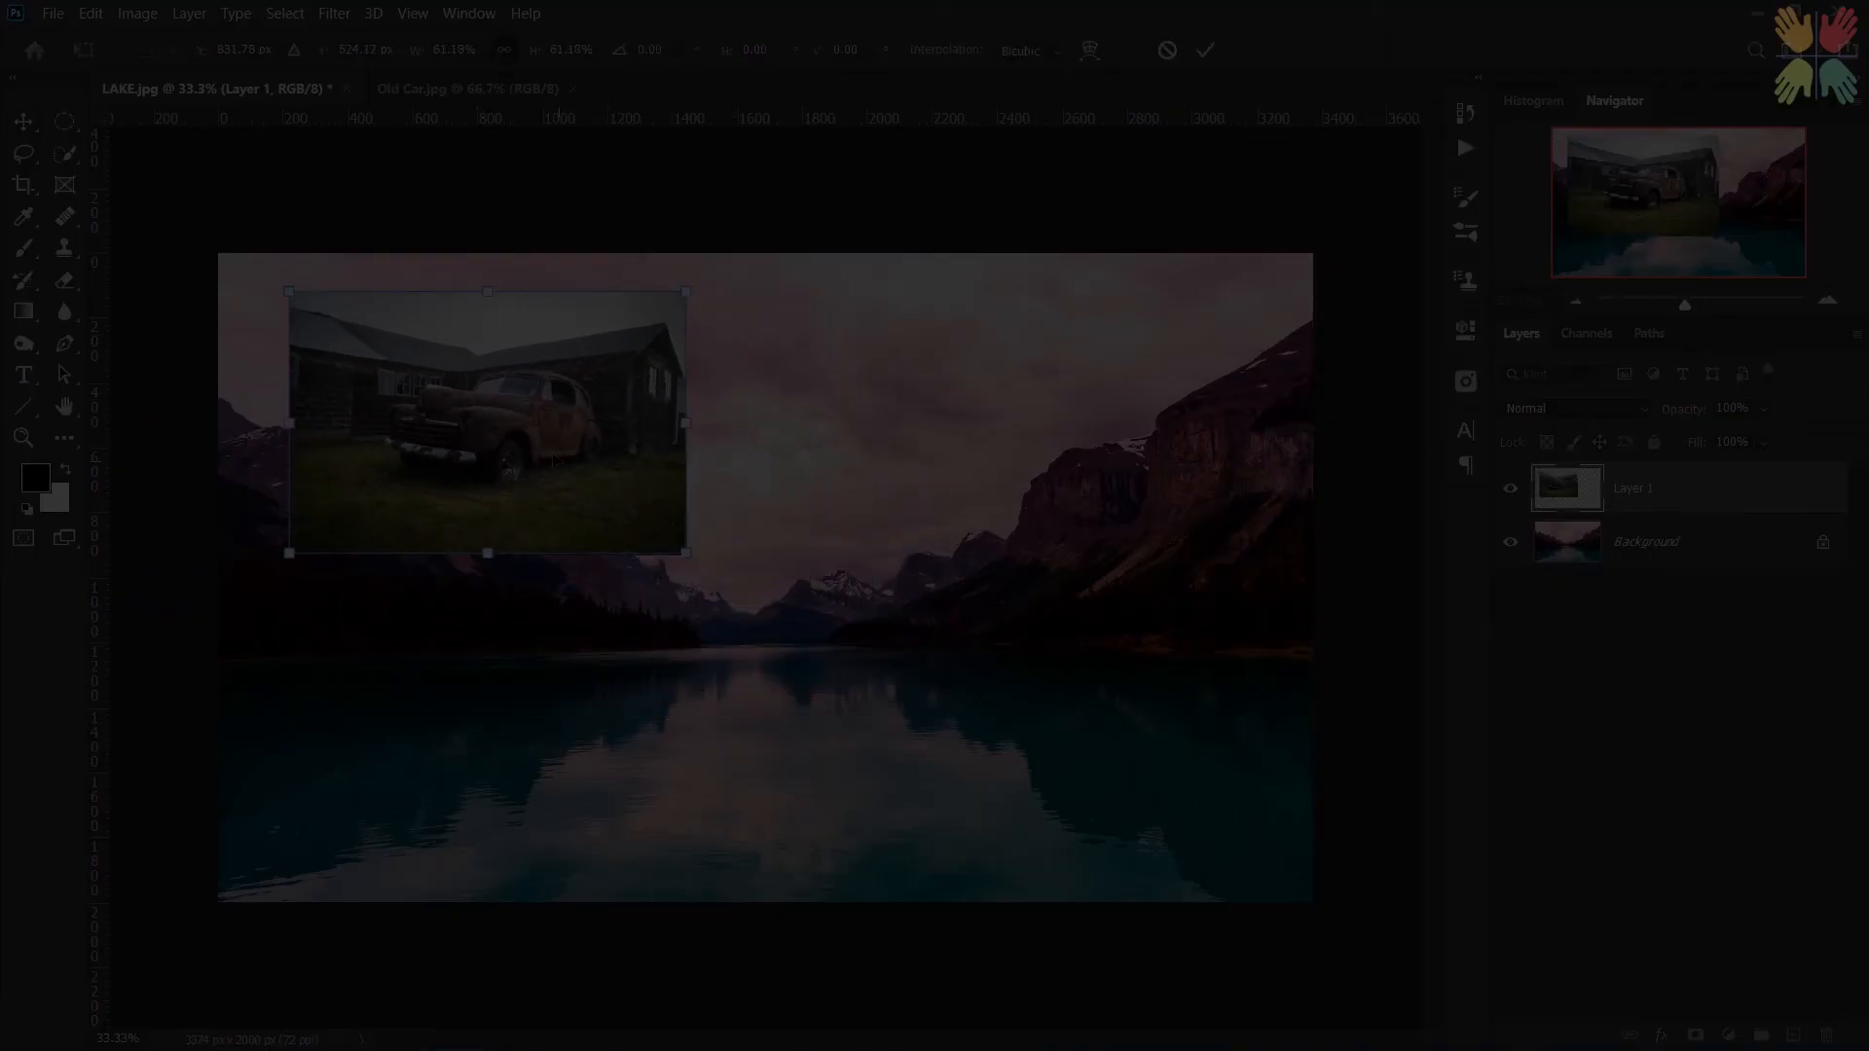
{"action": "left_click_drag", "start_coordinate": [506, 438], "coordinate": [466, 433]}
{"action": "left_click", "coordinate": [1205, 51]}
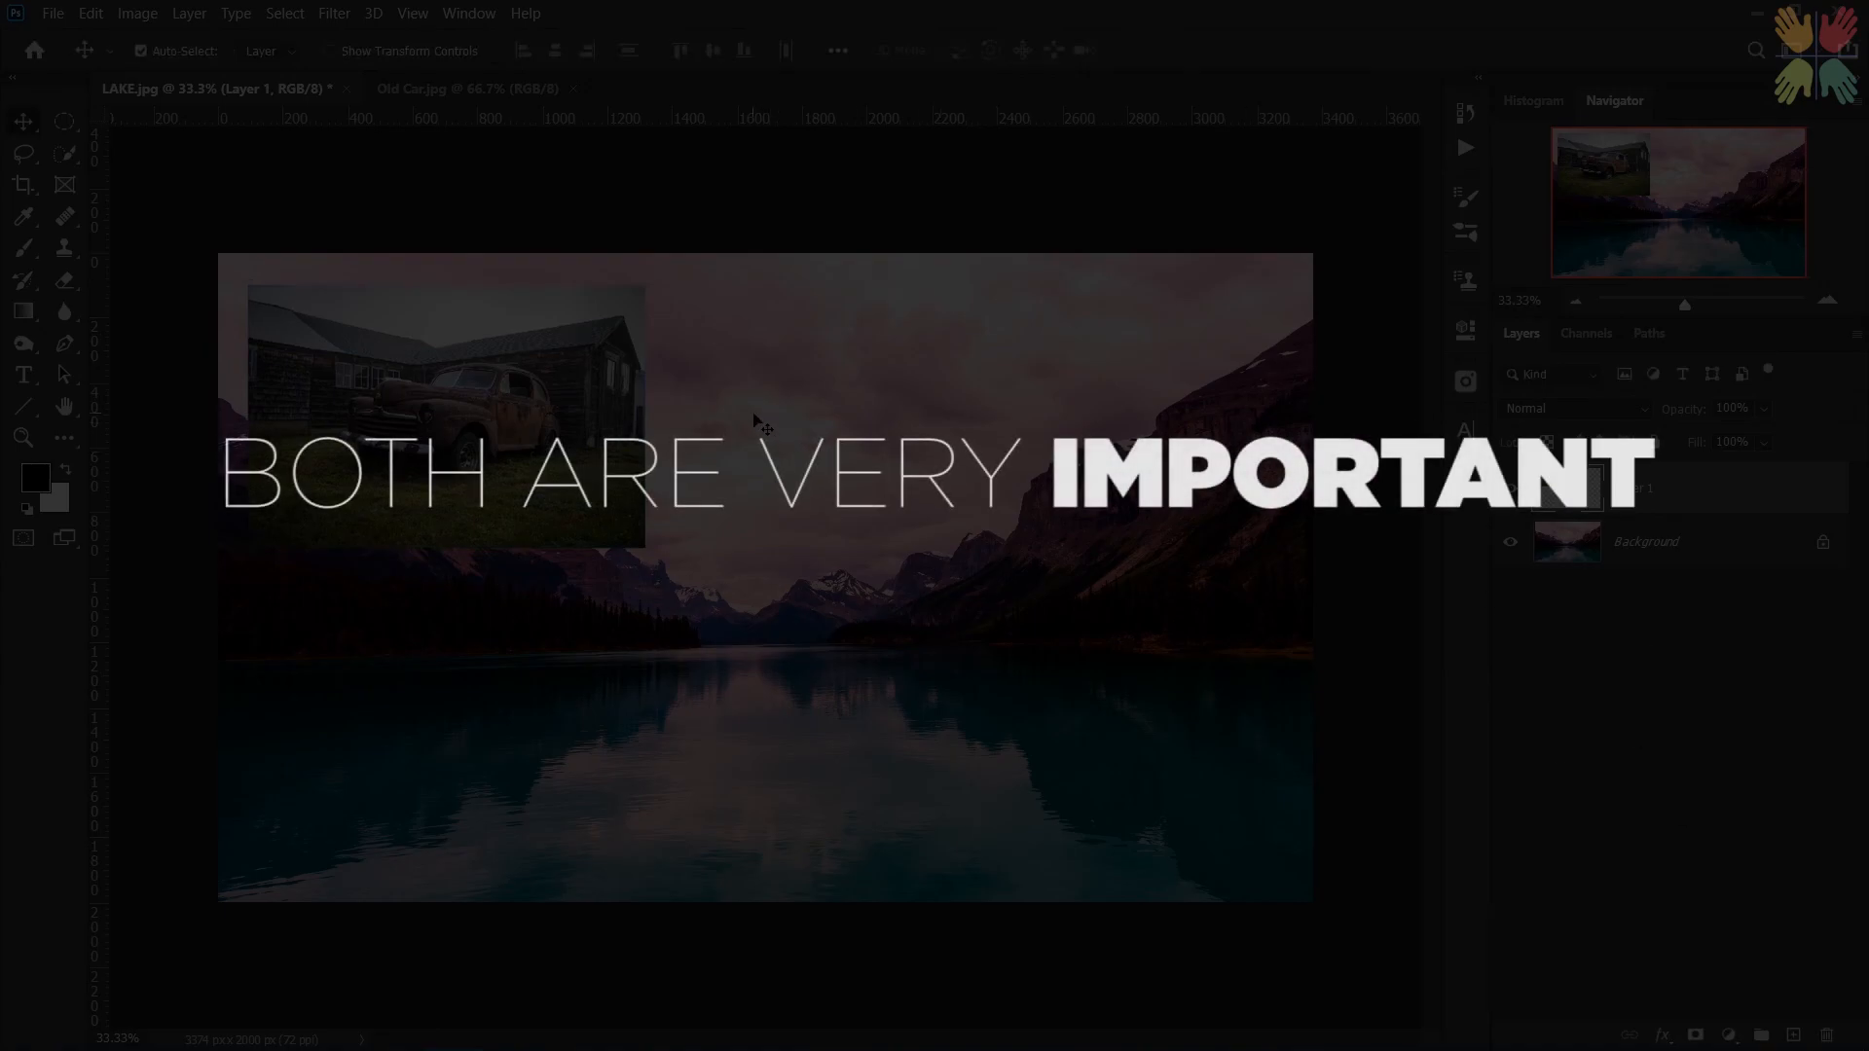
- Add a Black & White adjustment layer and move it between Layer 1 and the Background
{"action": "left_click", "coordinate": [1729, 1034]}
{"action": "left_click", "coordinate": [1723, 843]}
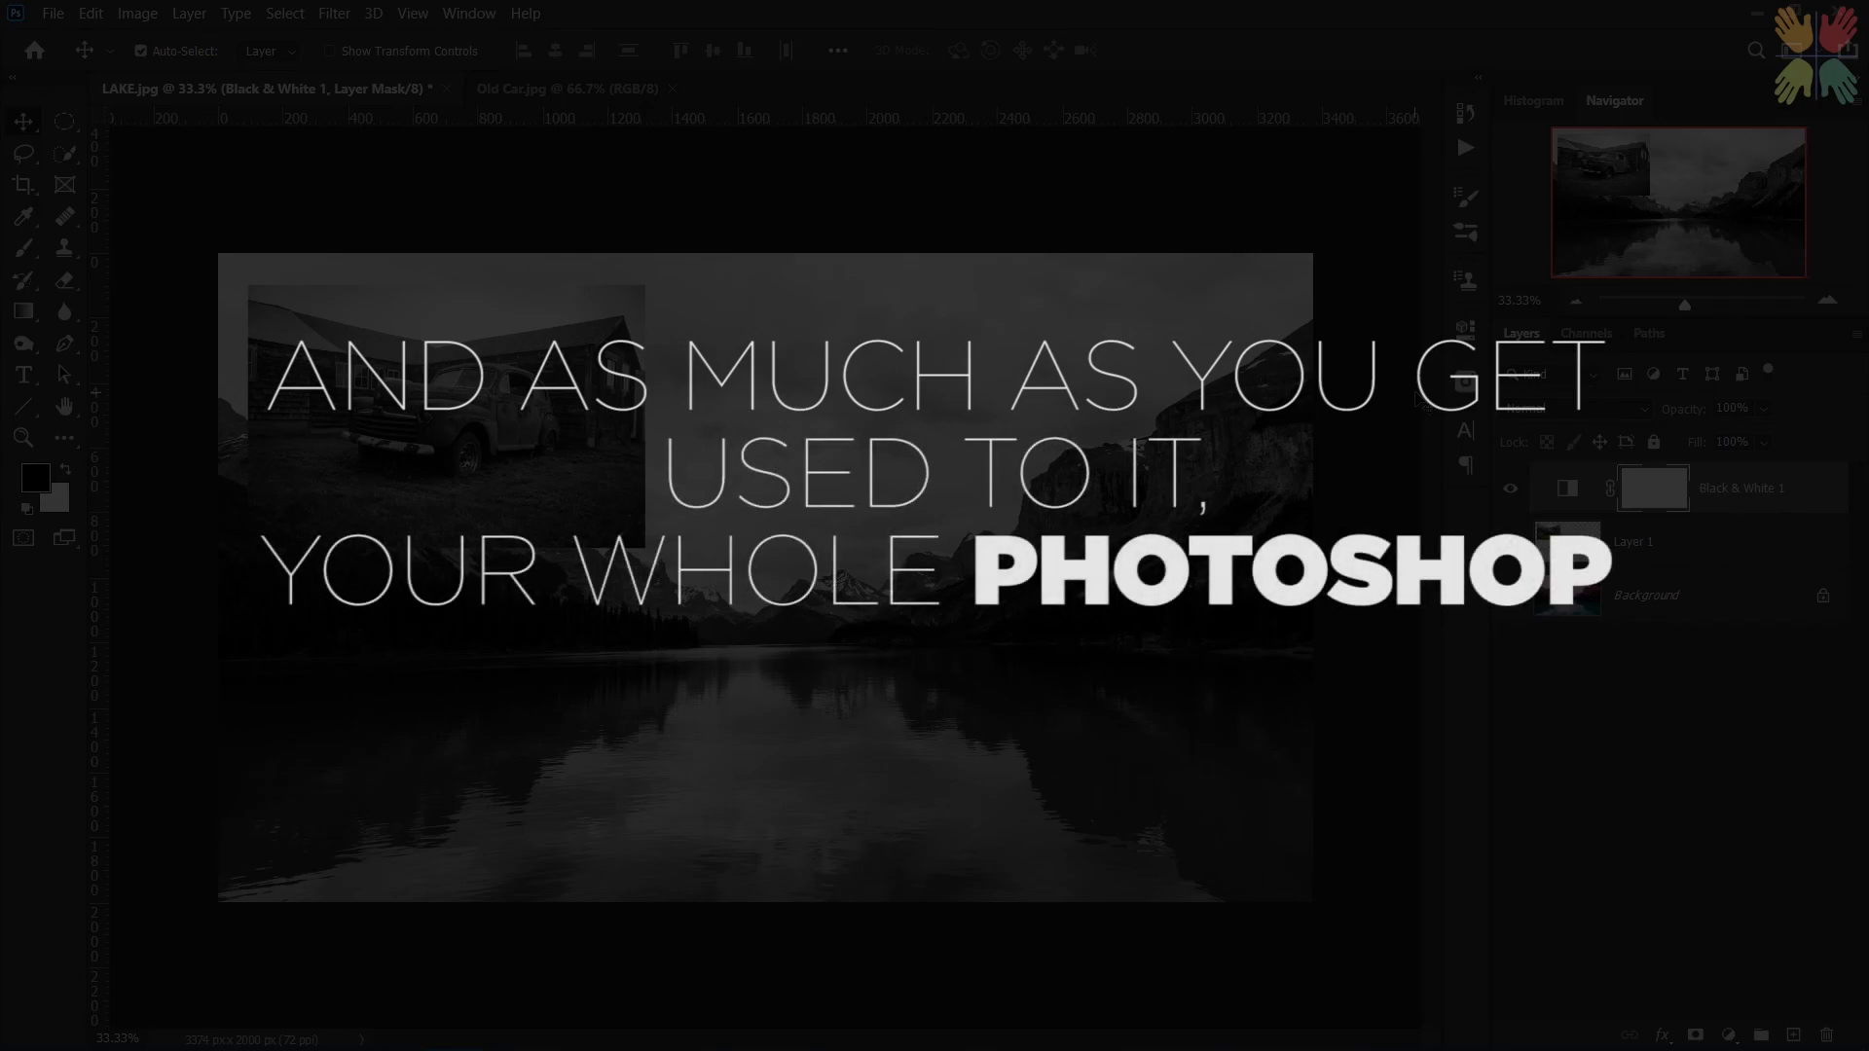
{"action": "left_click_drag", "start_coordinate": [1762, 496], "coordinate": [1658, 608]}
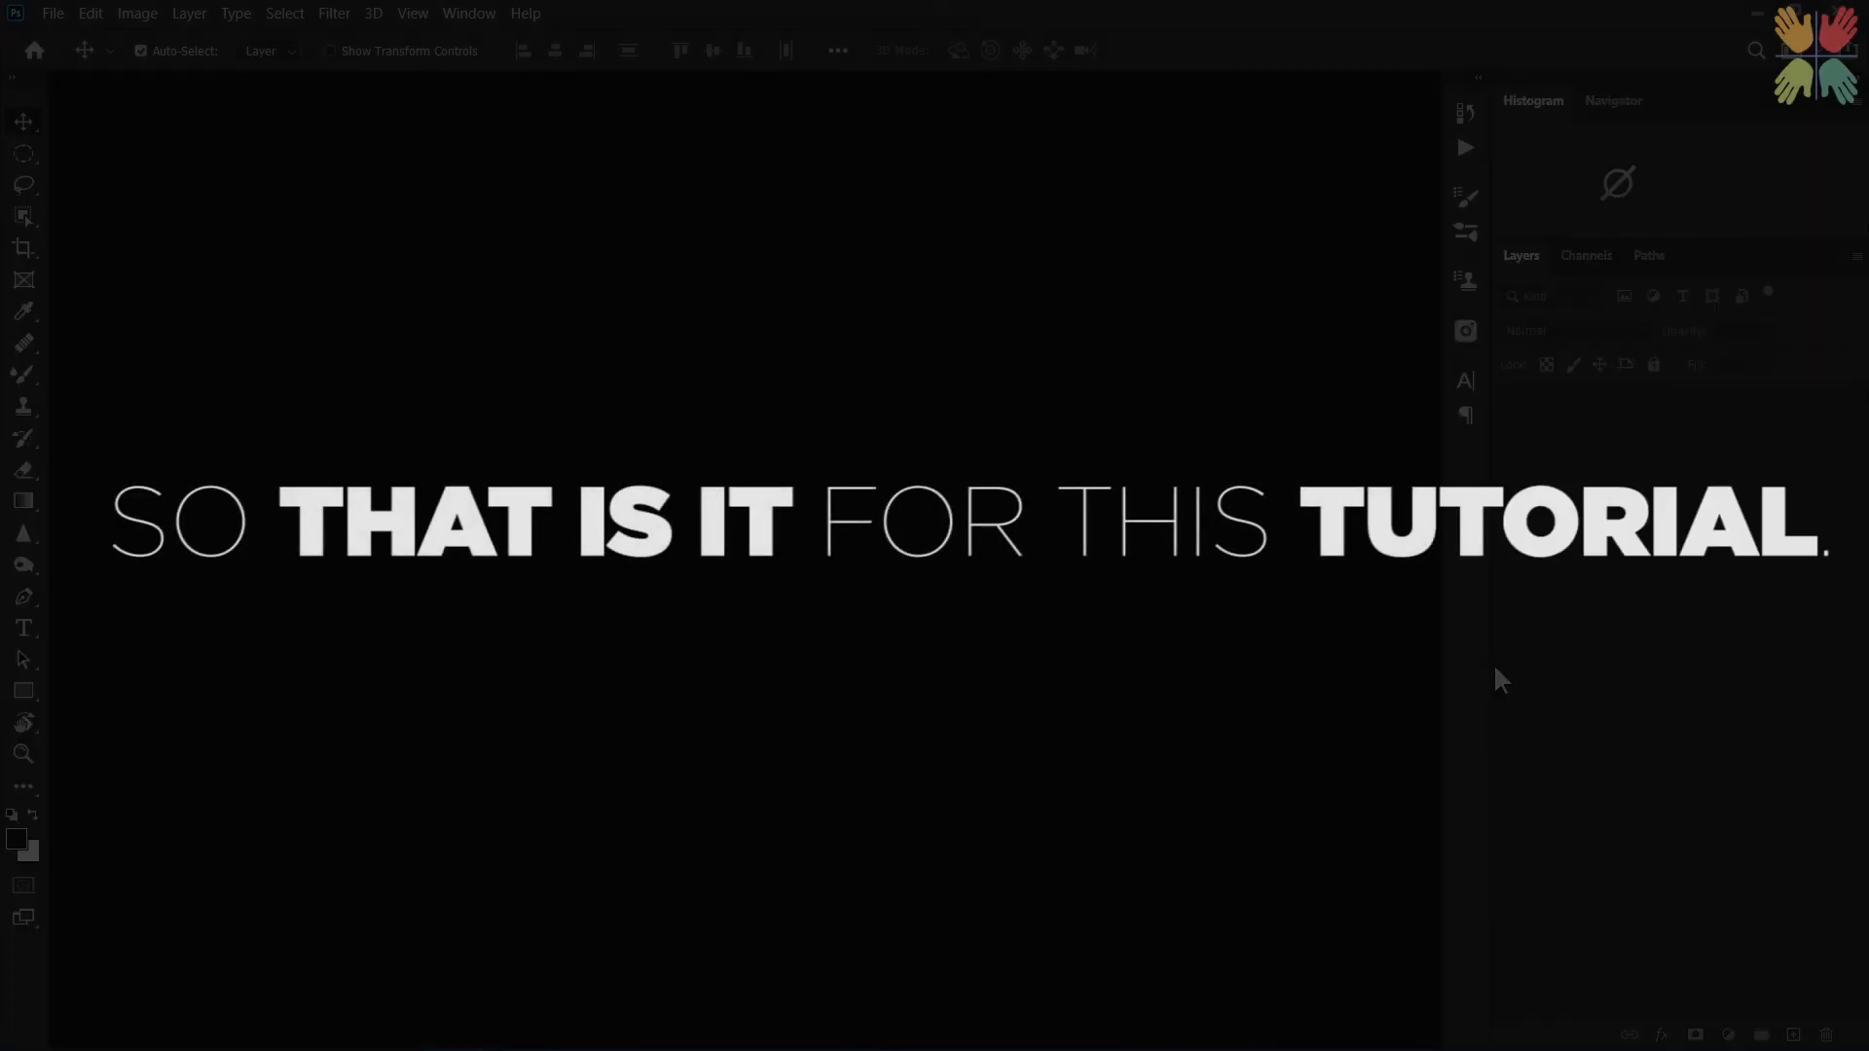
- Open the Temple.jpeg image and unlock its Background layer
{"action": "double_click", "coordinate": [655, 400]}
{"action": "left_click", "coordinate": [504, 378]}
{"action": "left_click", "coordinate": [945, 649]}
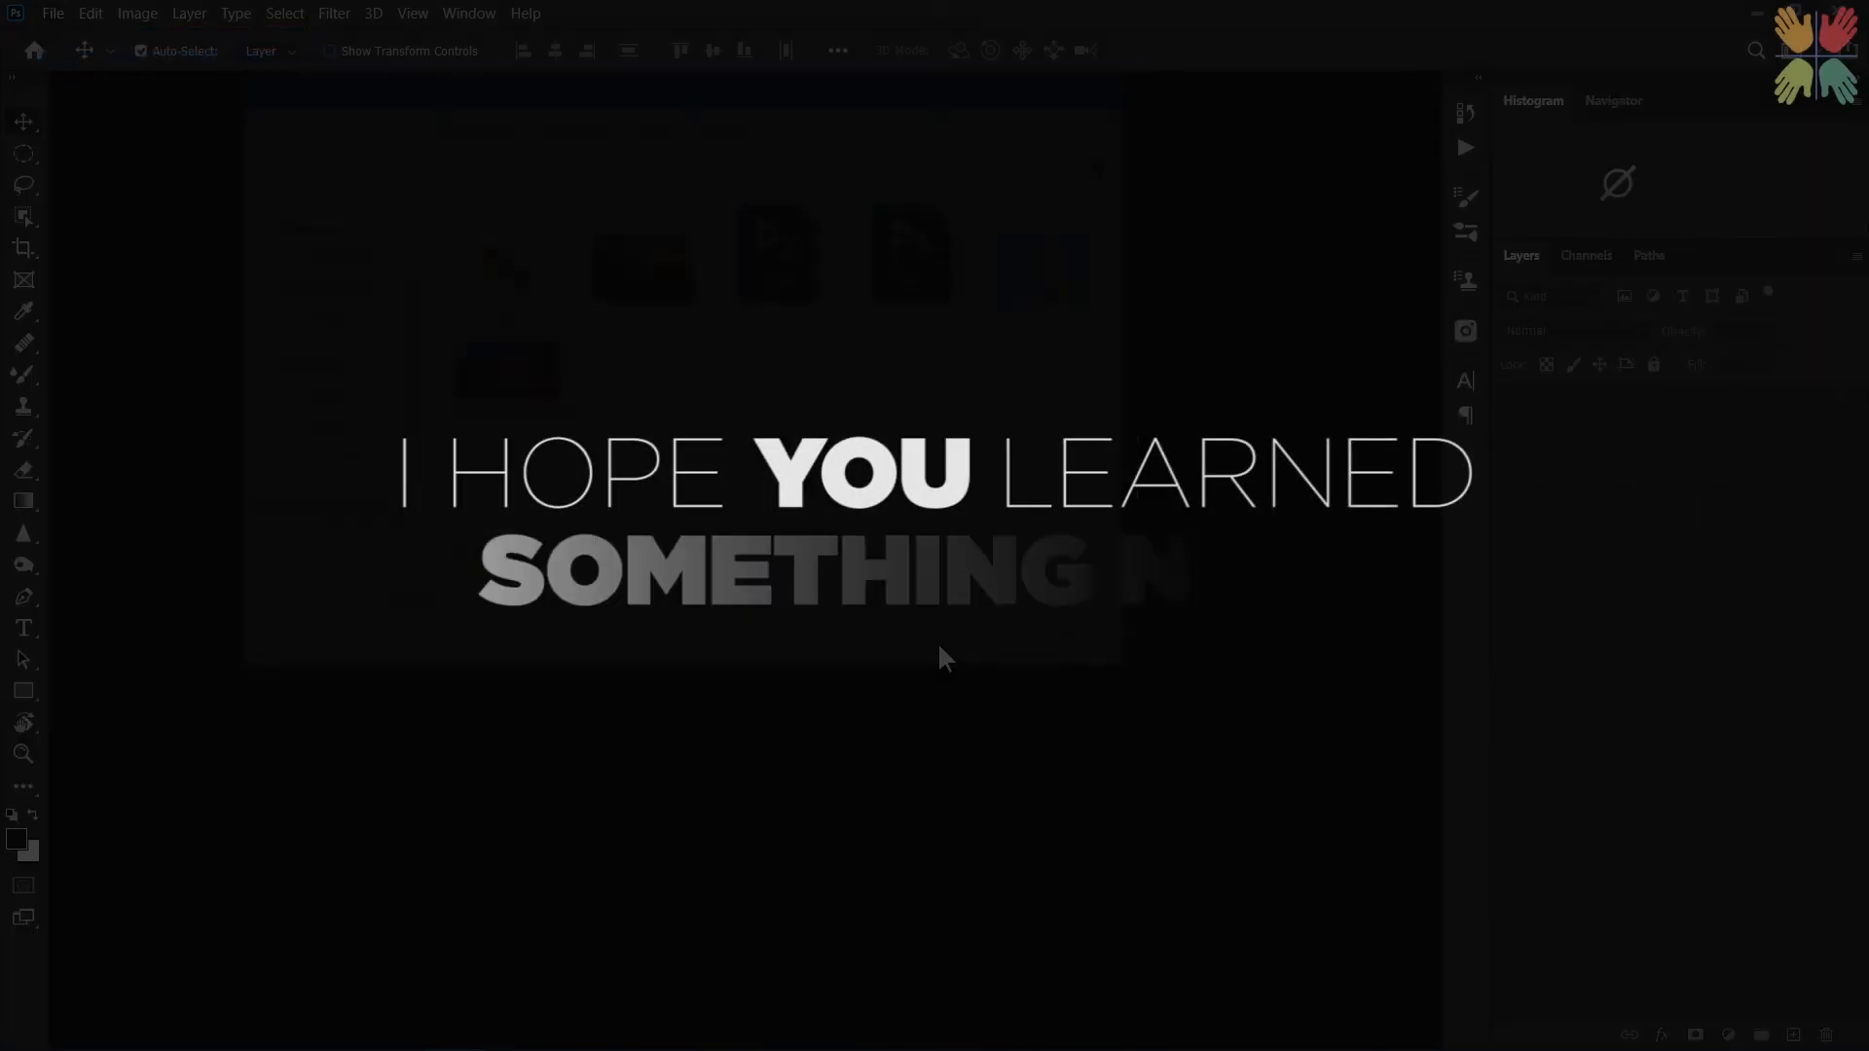
{"action": "left_click", "coordinate": [53, 14]}
{"action": "left_click", "coordinate": [622, 357]}
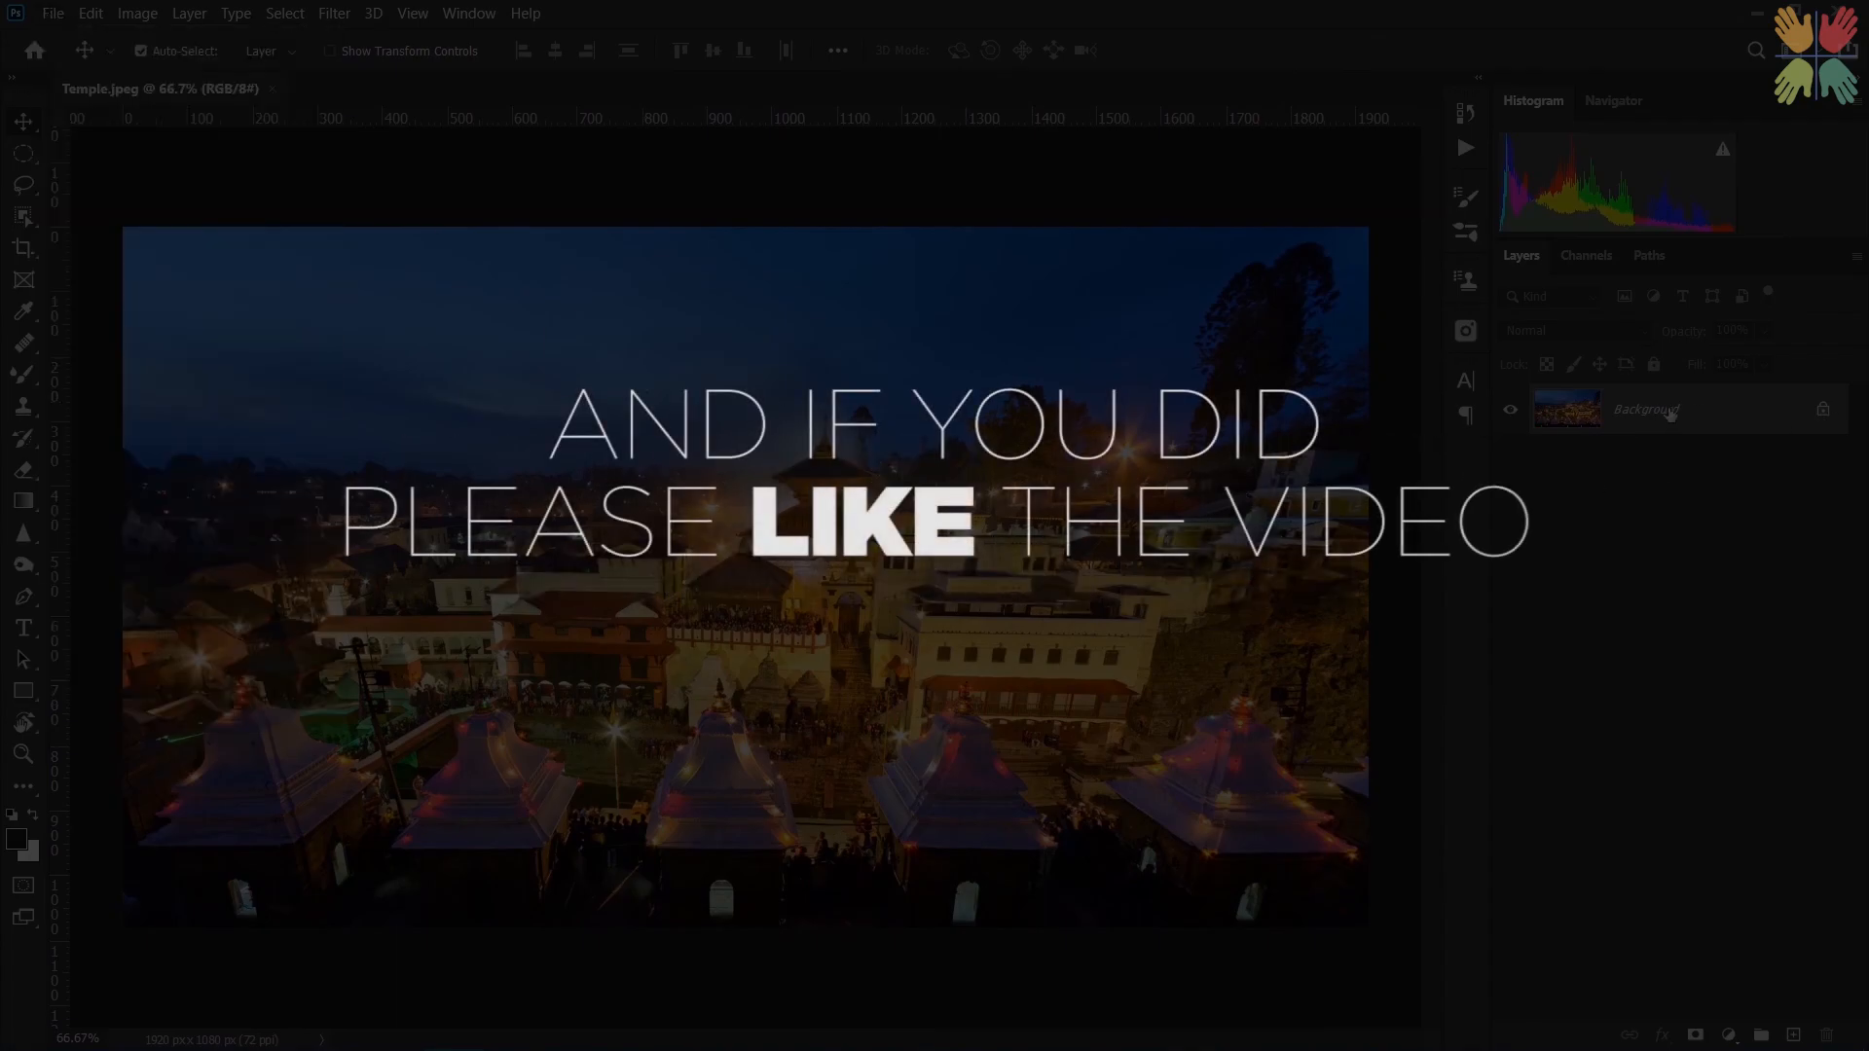
{"action": "left_click", "coordinate": [1823, 409]}
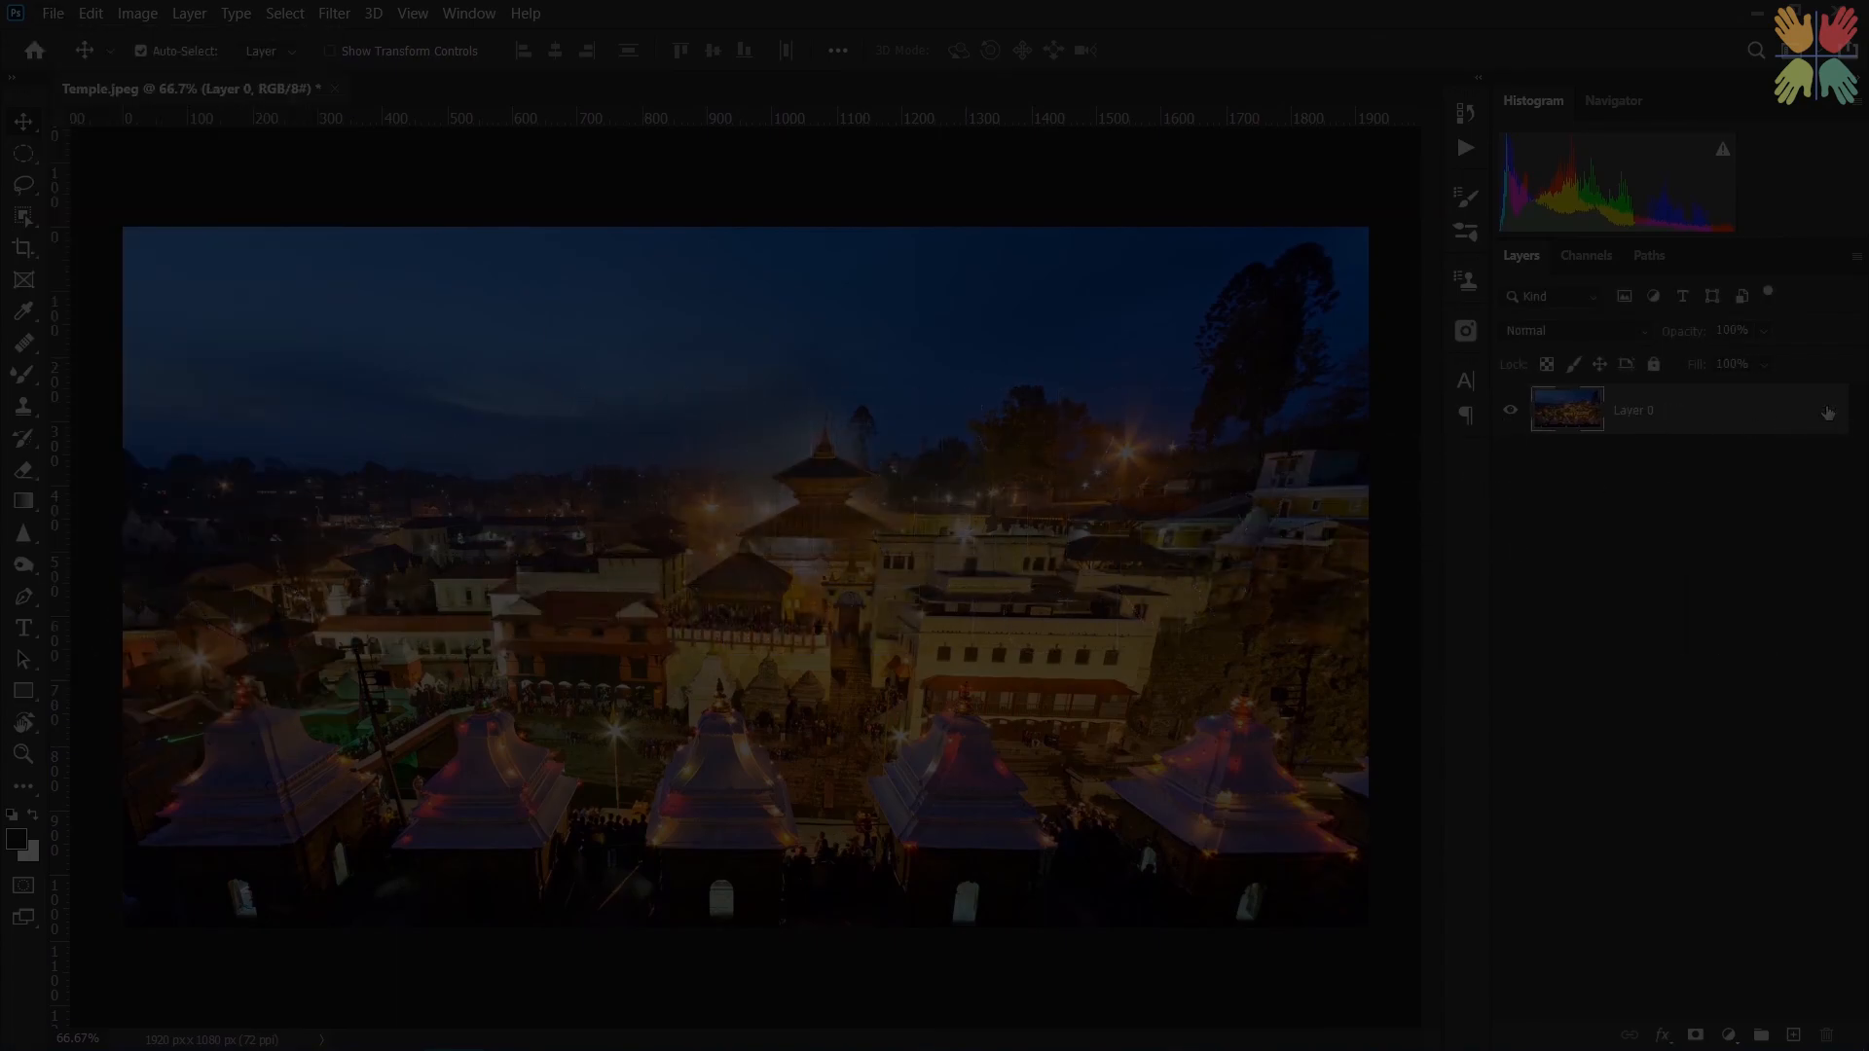
- Start saving the temple image as Temple01 in the Tutorial folder, and show the available file formats
{"action": "left_click", "coordinate": [52, 14]}
{"action": "left_click", "coordinate": [92, 286]}
{"action": "left_click_drag", "start_coordinate": [442, 517], "coordinate": [366, 518]}
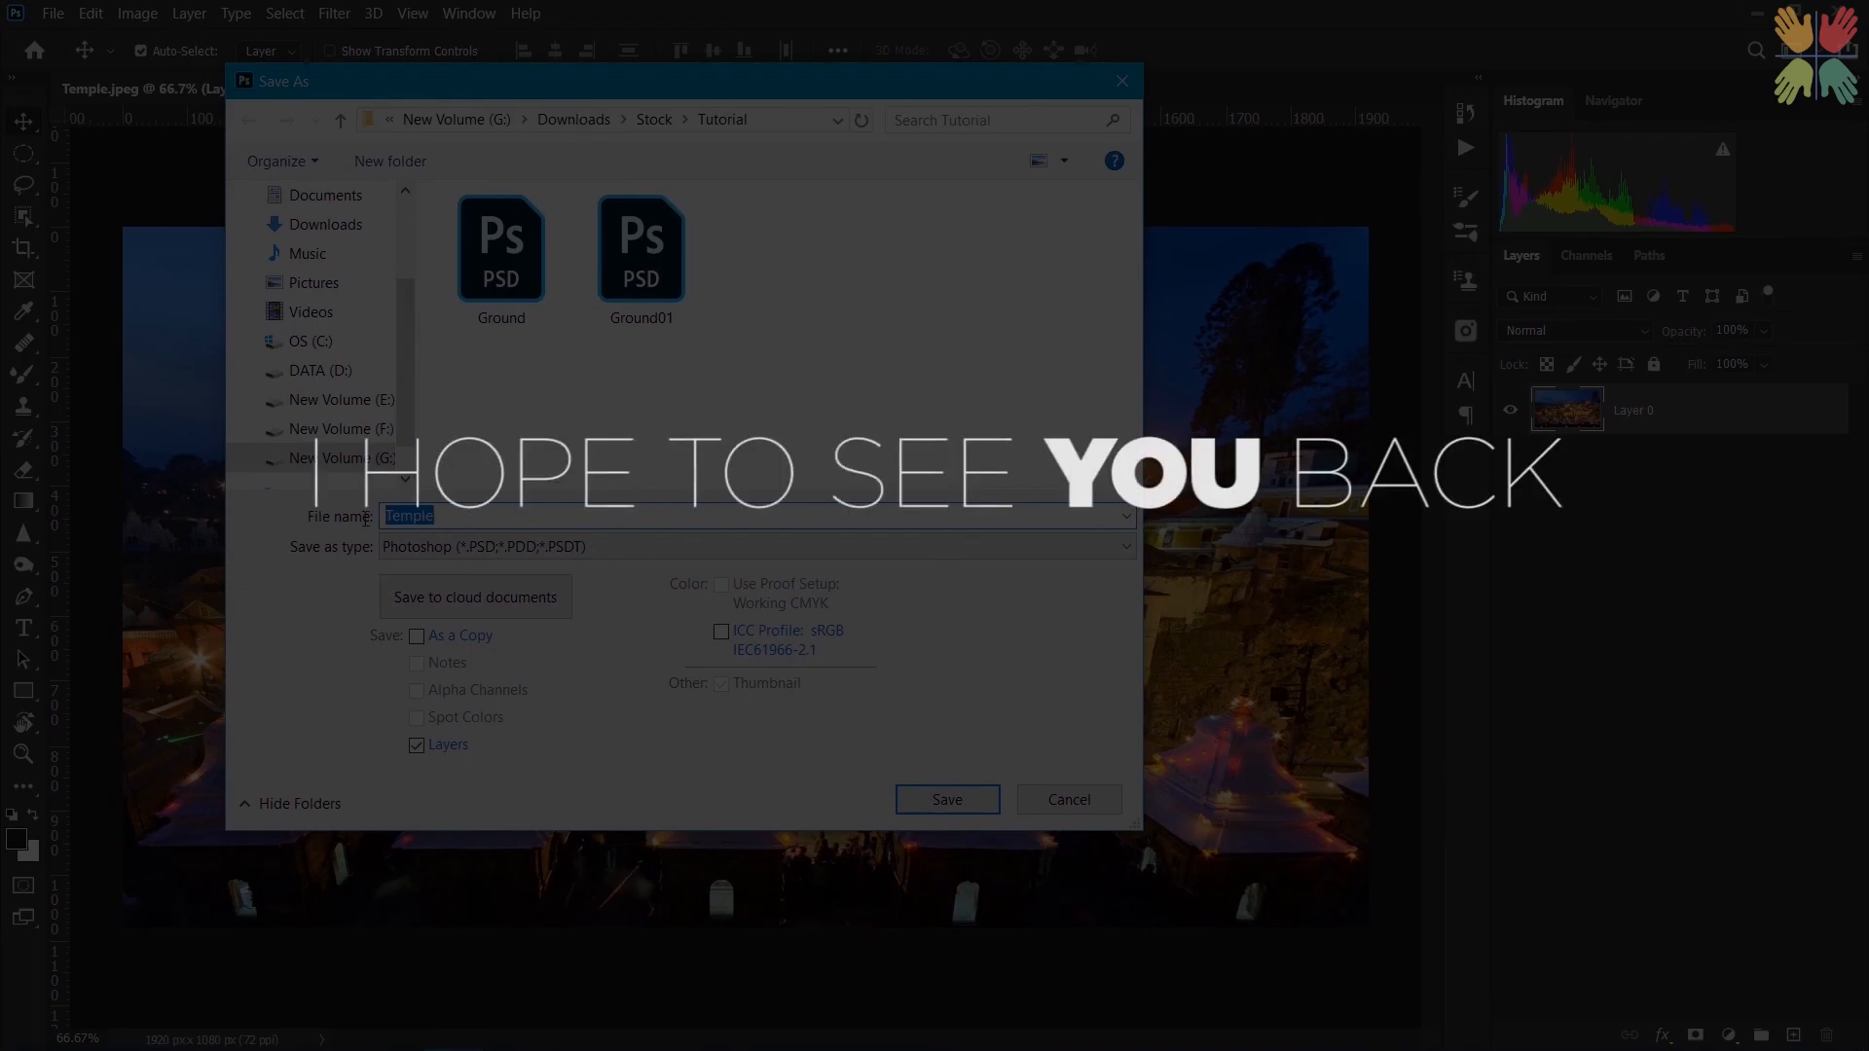
{"action": "type", "text": "Temple01"}
{"action": "left_click", "coordinate": [468, 546]}
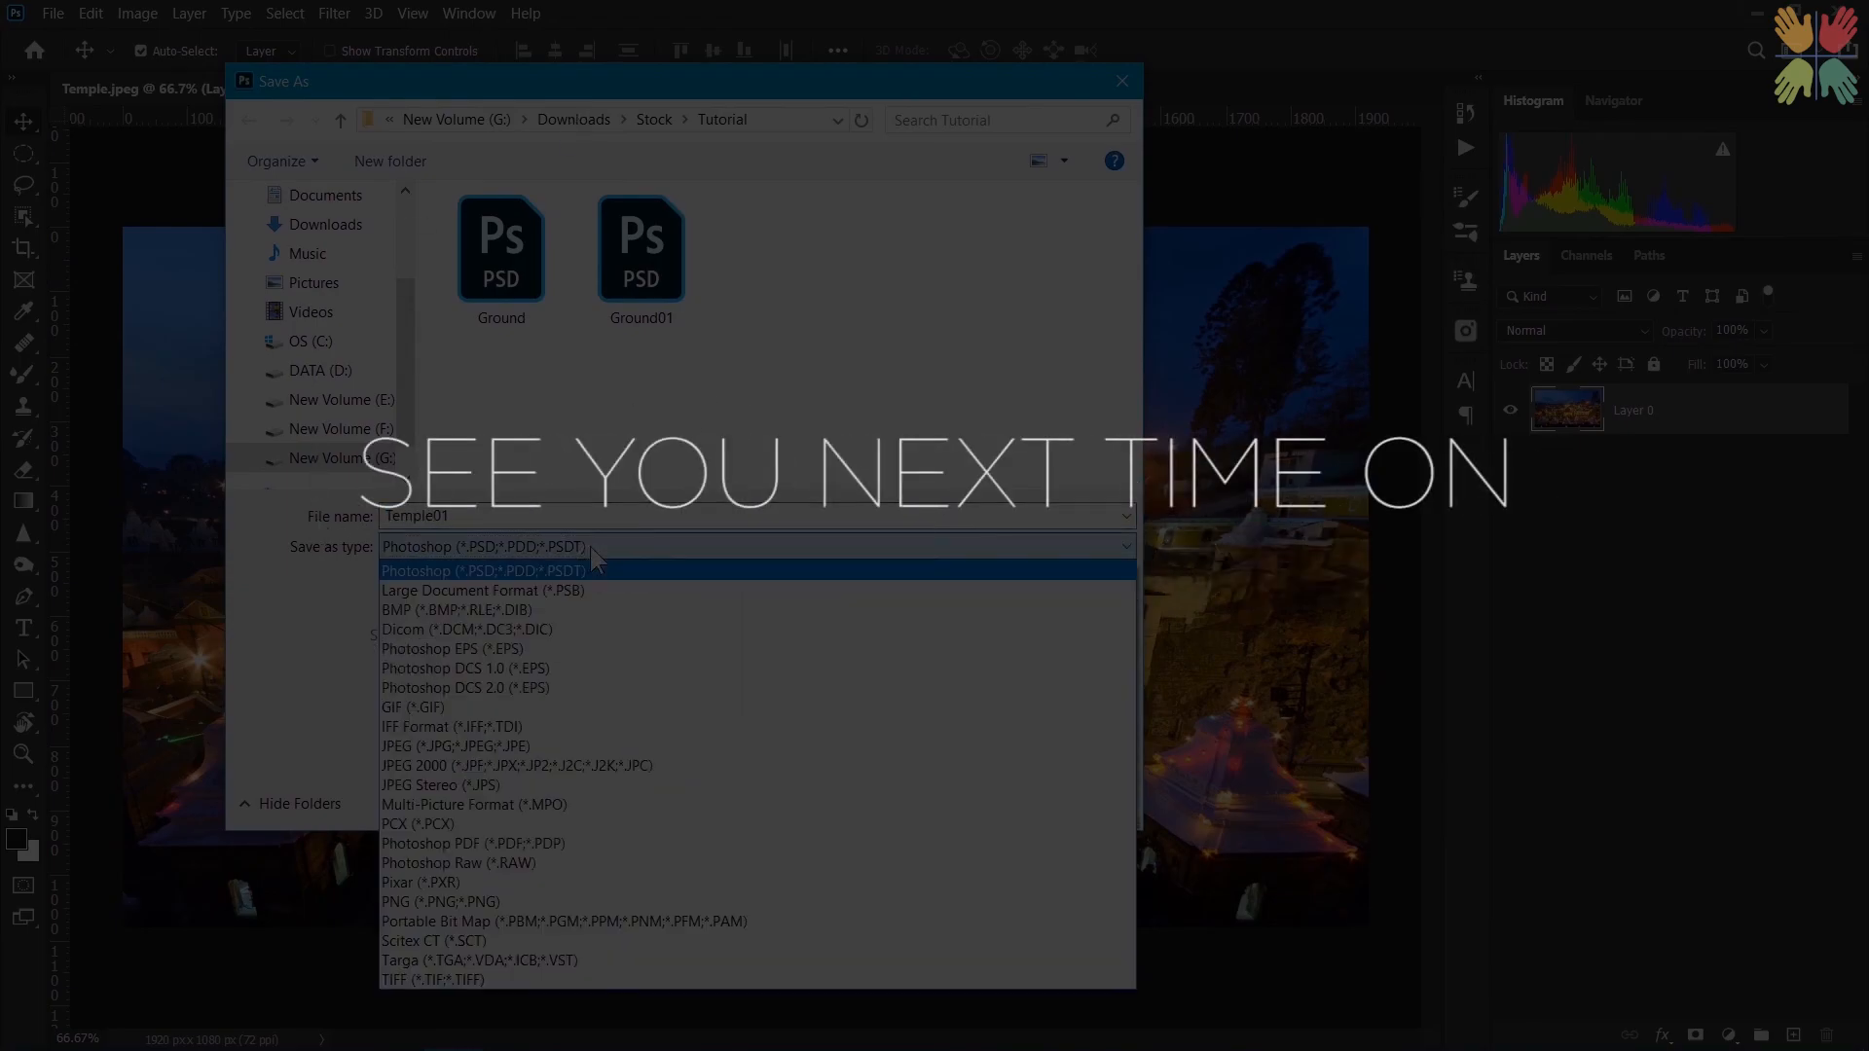